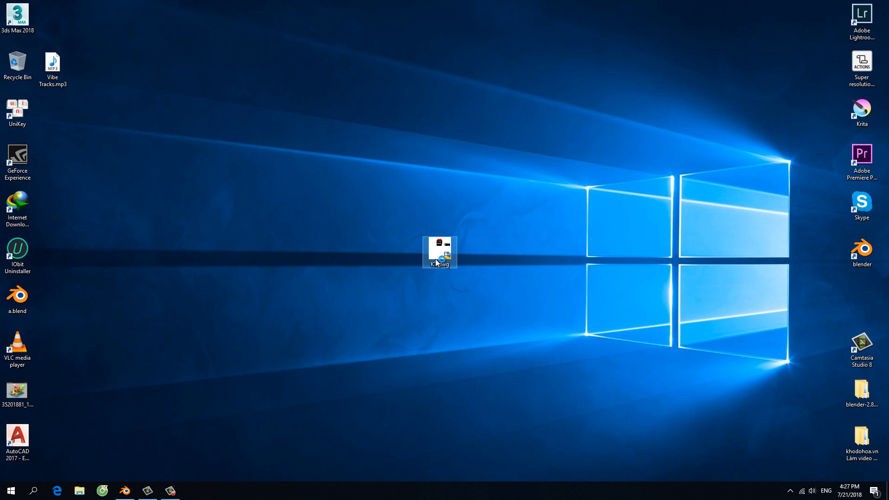
- Open the KT.dwg drawing in AutoCAD and accept the suggested substitutes for its missing fonts
mouse_move(436, 263)
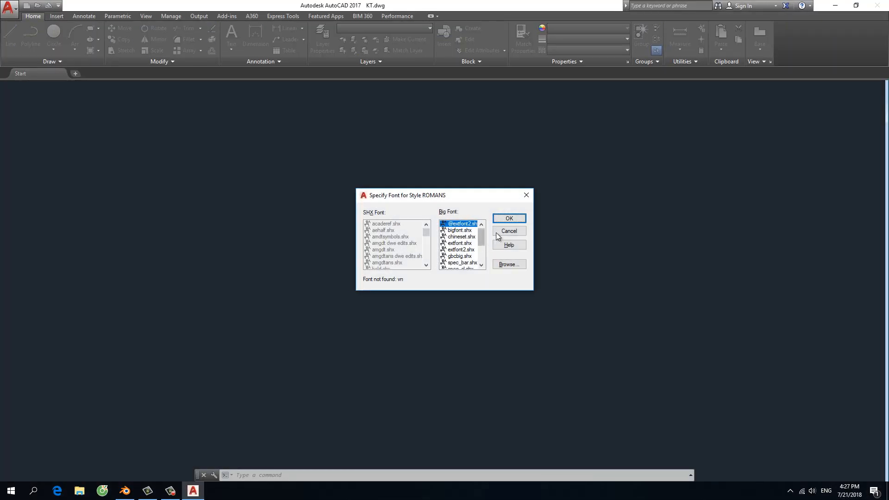
click(516, 219)
click(516, 219)
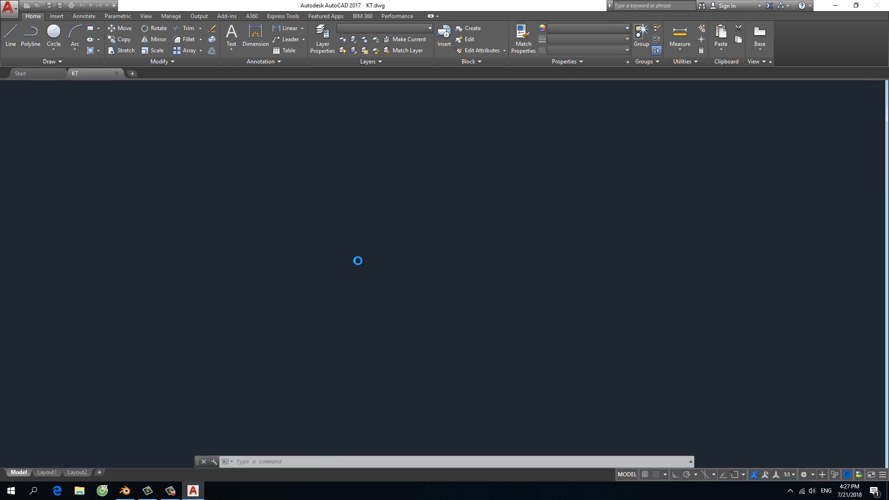
- Examine the architectural floor-plan sheets, from the overall plan through the ground-floor and first-floor furniture and dimension plans
scroll(395, 256, down, 7)
scroll(389, 276, up, 6)
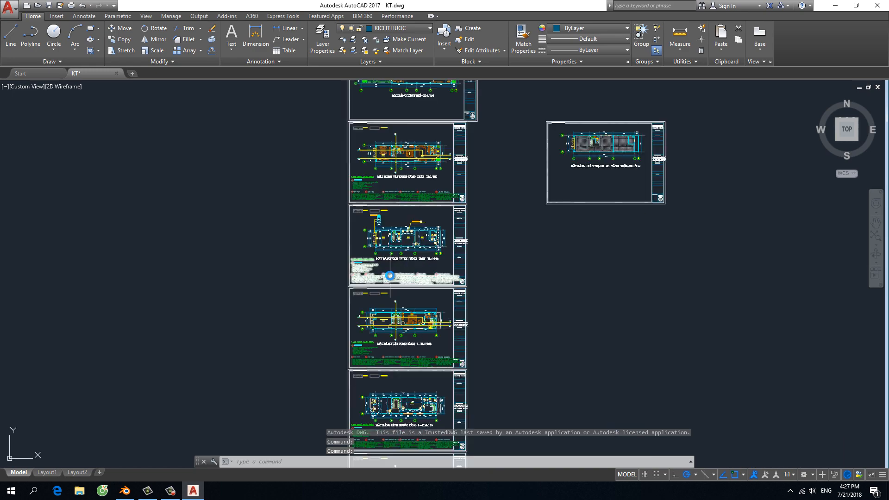
scroll(389, 276, down, 6)
scroll(393, 259, up, 15)
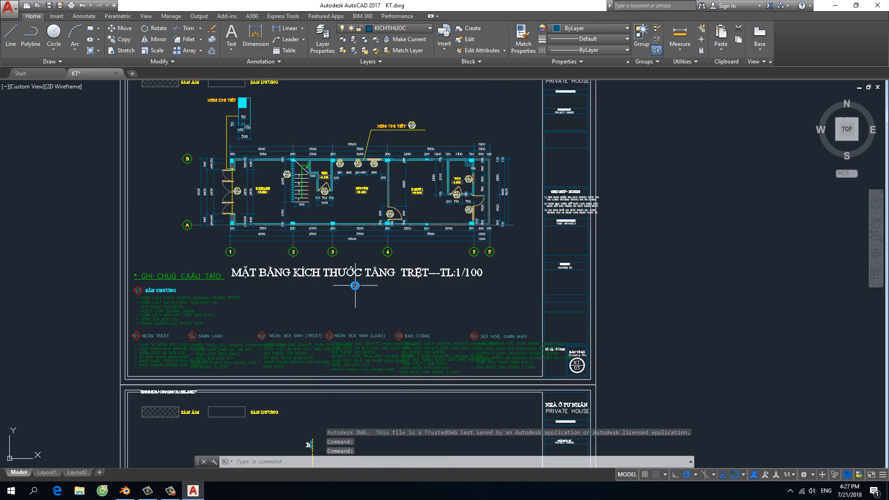
scroll(355, 285, down, 6)
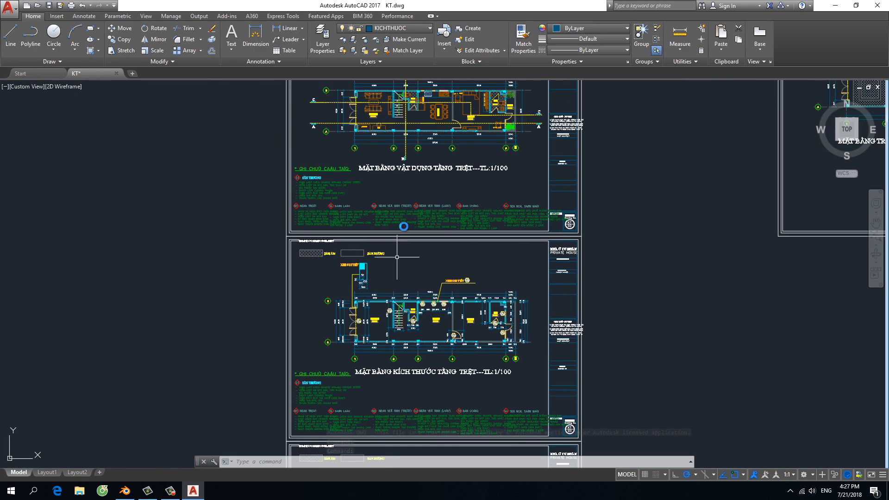
scroll(404, 217, down, 4)
scroll(424, 148, up, 4)
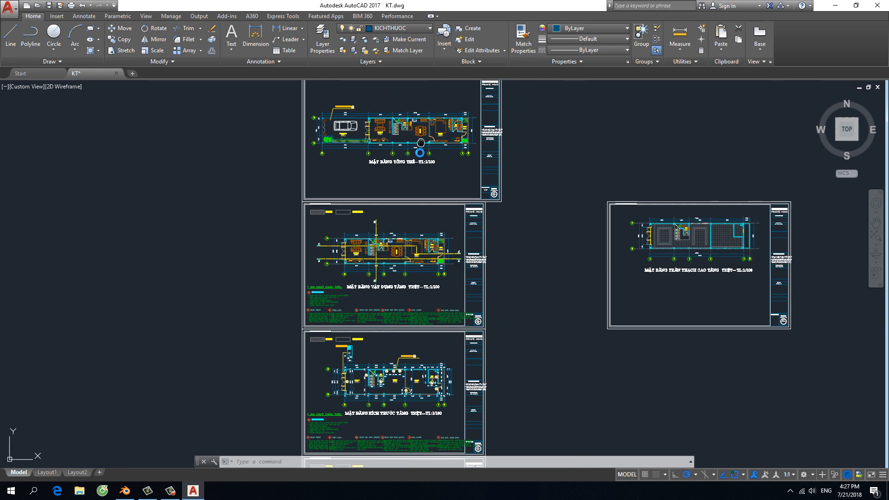
scroll(396, 247, up, 4)
scroll(396, 260, down, 2)
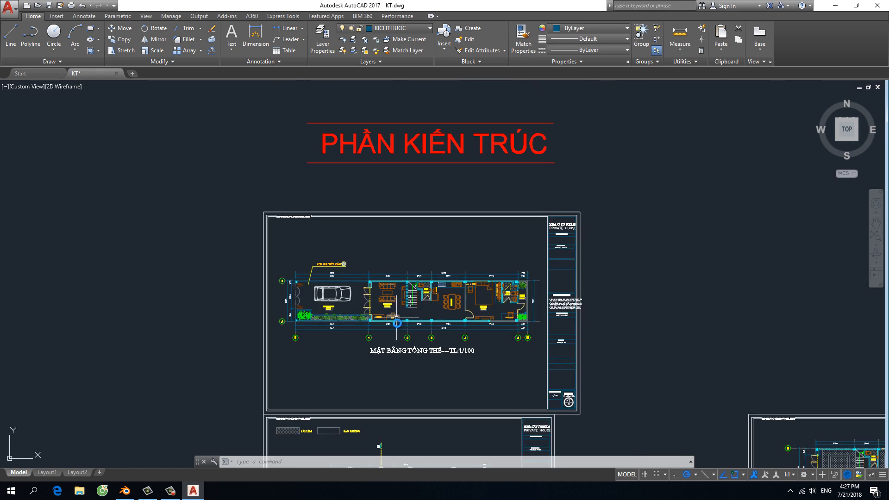
scroll(397, 318, down, 8)
middle_drag(399, 344, 401, 253)
scroll(401, 342, up, 4)
scroll(400, 342, up, 4)
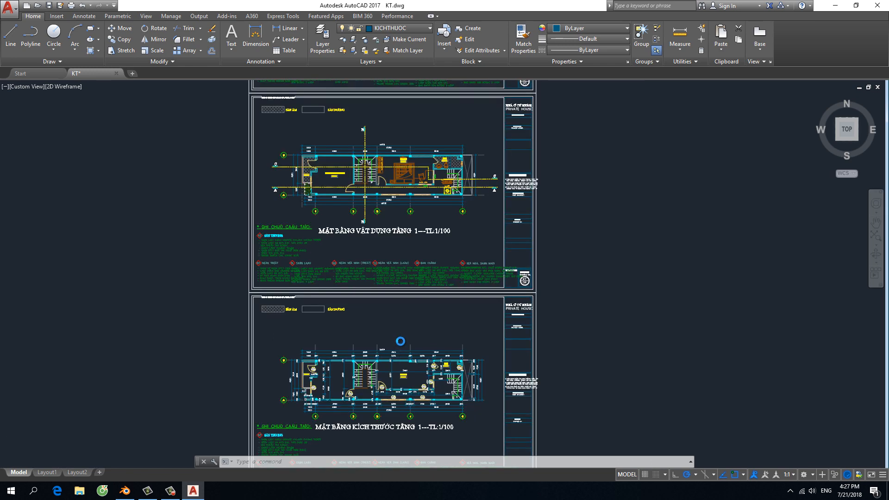
- Examine the remaining architectural sheets, including sections A-A and C-C, and the arrangement of the whole drawing set
scroll(399, 344, down, 6)
middle_drag(398, 344, 397, 306)
scroll(398, 356, up, 4)
middle_drag(399, 354, 399, 227)
scroll(399, 227, down, 6)
scroll(396, 332, up, 4)
scroll(383, 286, up, 8)
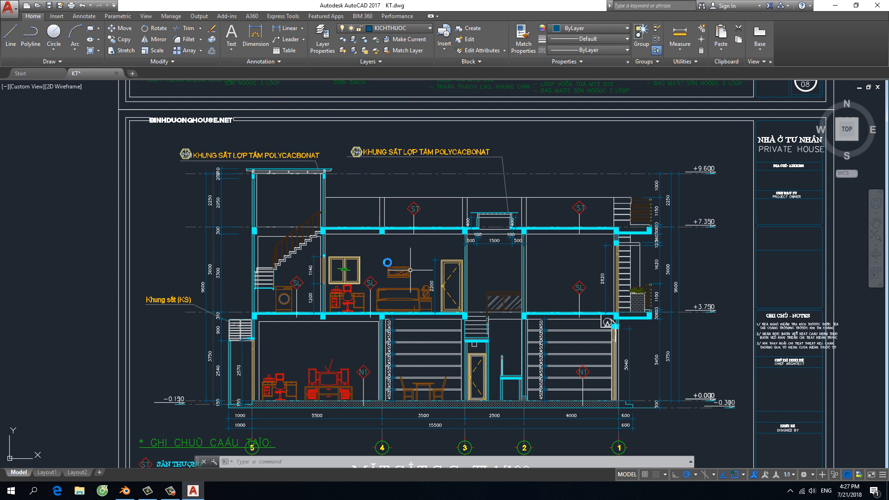
scroll(389, 264, down, 2)
scroll(384, 265, up, 2)
scroll(384, 265, down, 2)
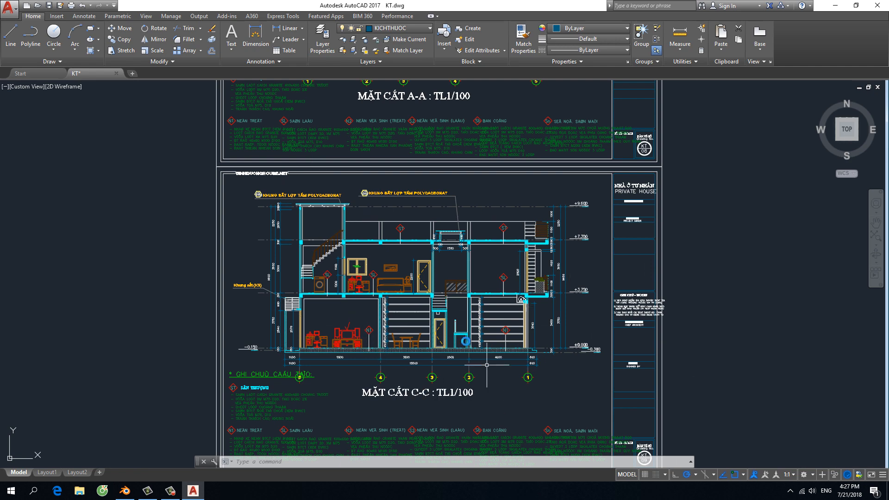
scroll(486, 365, down, 2)
scroll(435, 243, down, 3)
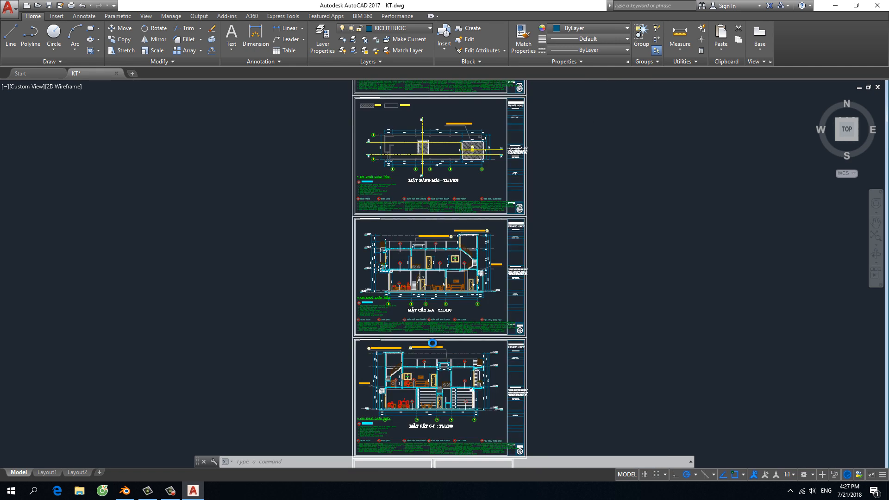
scroll(432, 343, down, 5)
scroll(440, 244, up, 1)
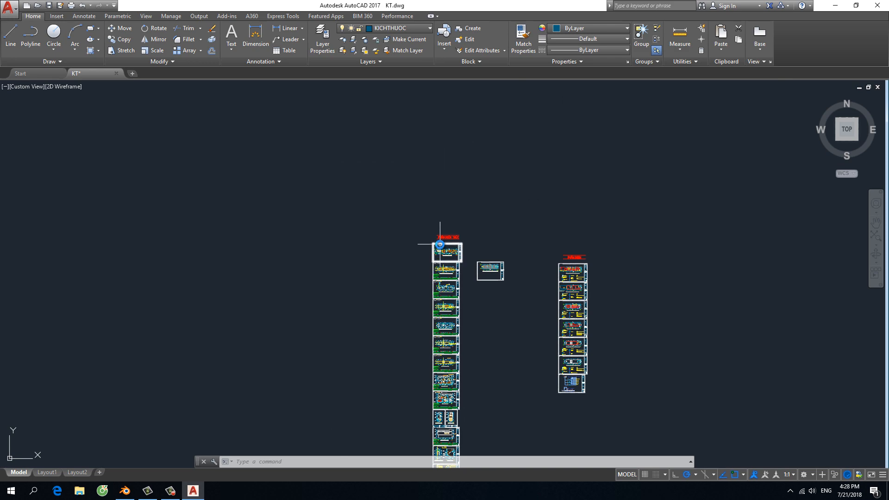
- Examine the overall plan sheet MẶT BẰNG TỔNG THỂ, especially the front yard, the living room and the wall corner at grid line 1
scroll(439, 244, up, 6)
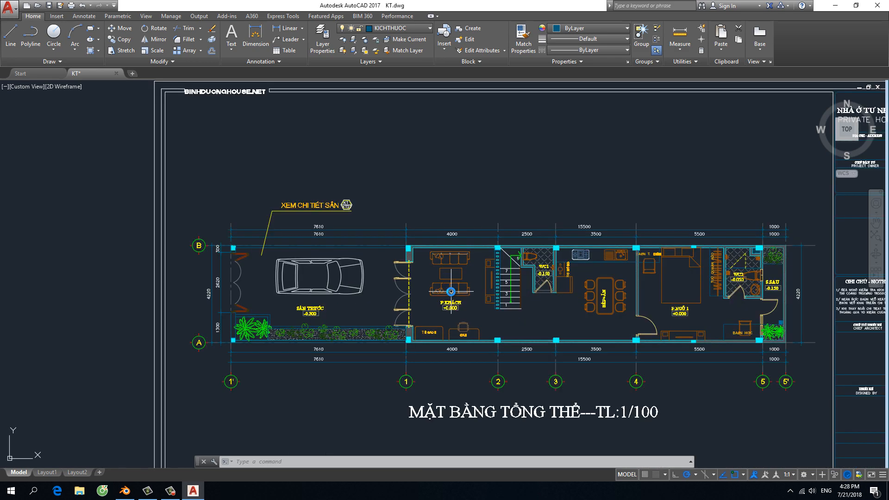
scroll(451, 292, down, 2)
middle_drag(422, 298, 407, 272)
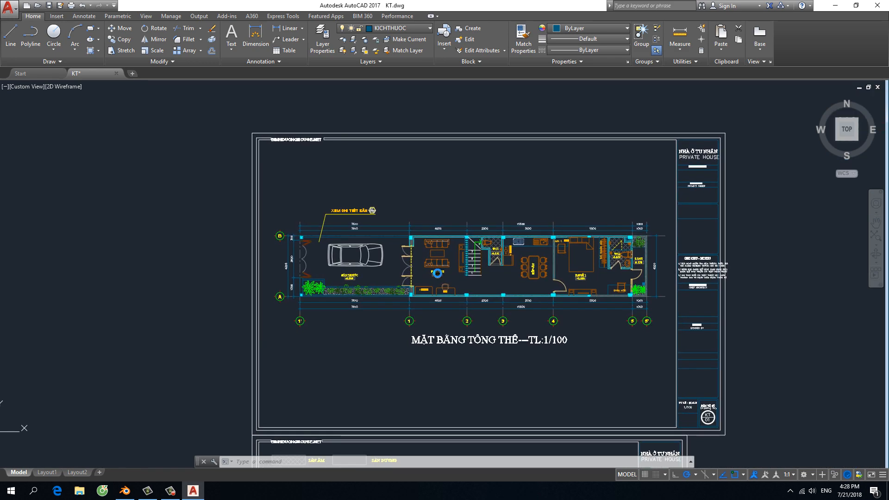
scroll(407, 273, up, 4)
scroll(407, 272, down, 2)
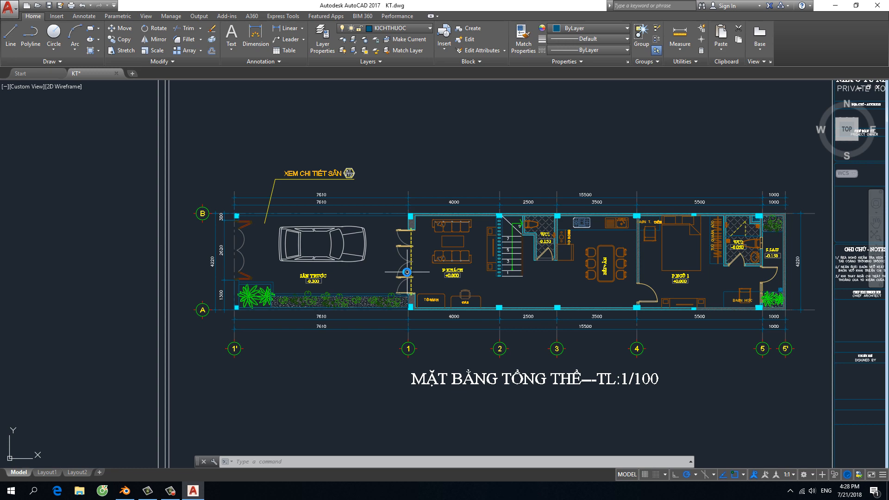
scroll(404, 225, up, 2)
scroll(399, 222, down, 4)
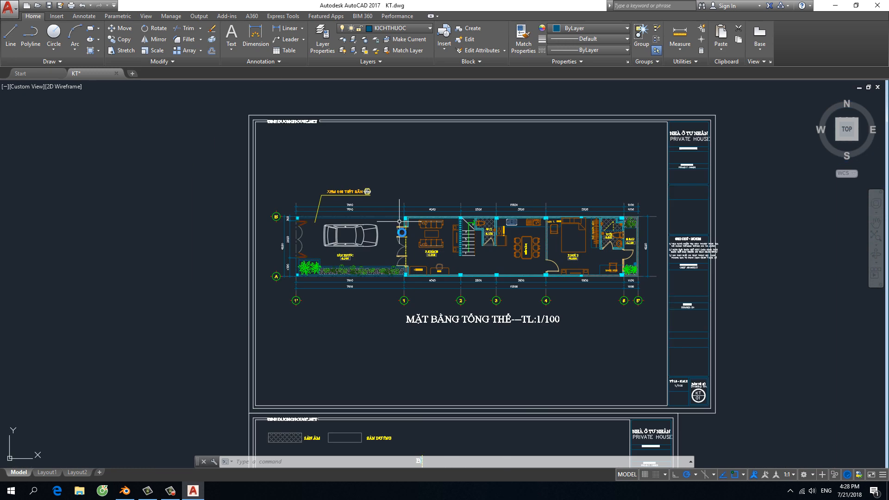
scroll(398, 217, up, 3)
scroll(399, 216, down, 3)
scroll(394, 216, up, 5)
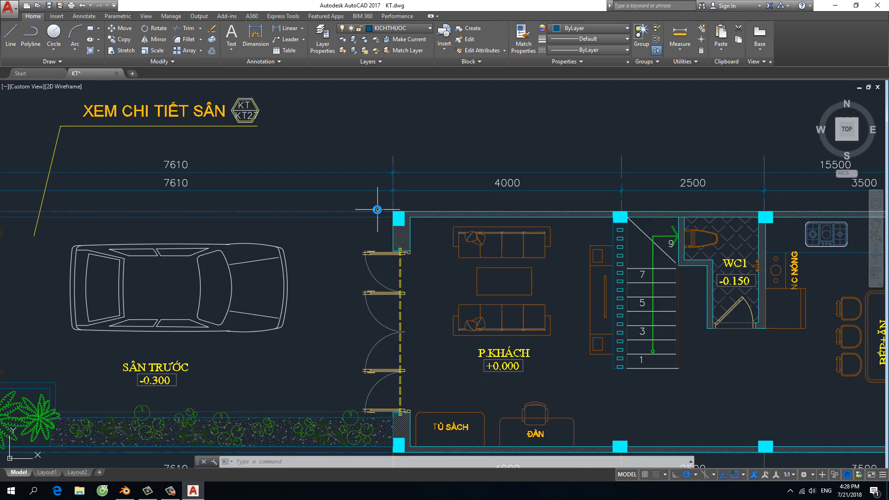
scroll(377, 209, down, 5)
scroll(382, 207, up, 5)
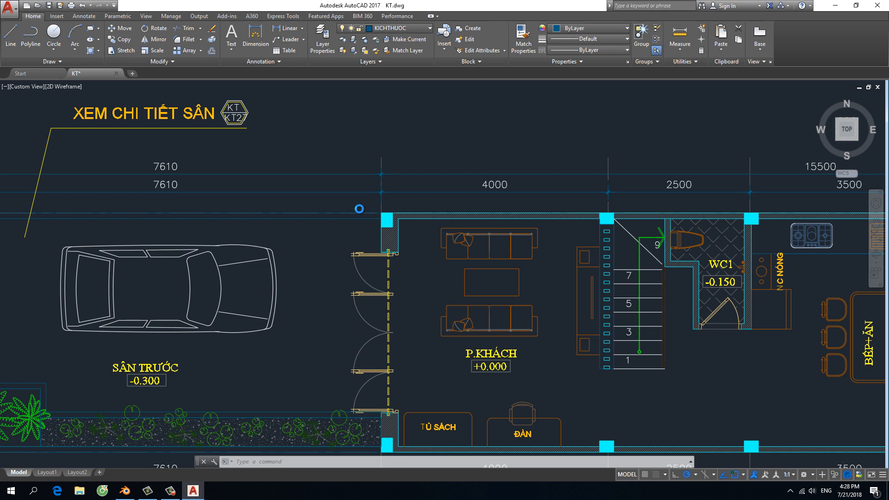
scroll(360, 209, down, 5)
scroll(359, 209, up, 6)
scroll(359, 209, down, 2)
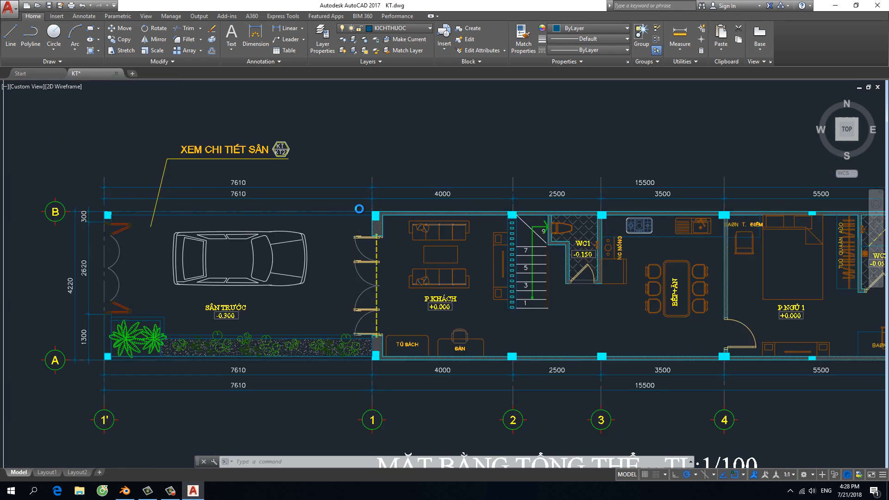
scroll(359, 209, up, 4)
scroll(359, 209, down, 2)
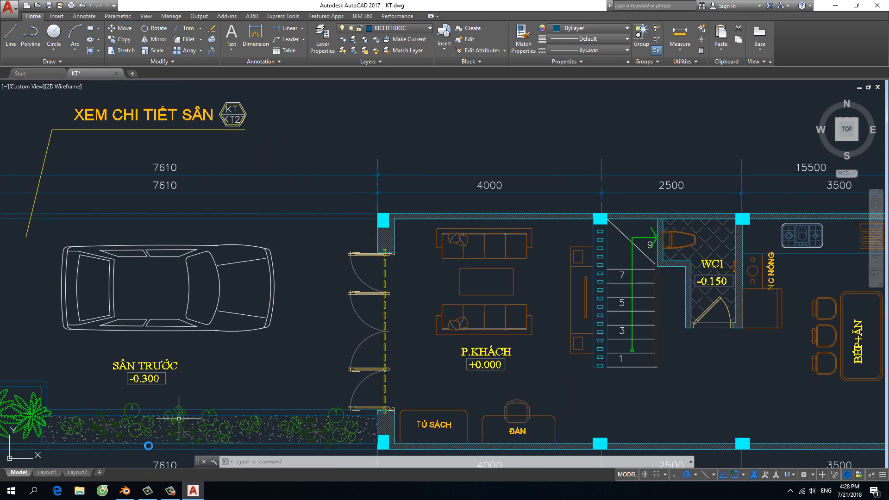
- Switch to Blender and set the render engine to Cycles Render
click(125, 491)
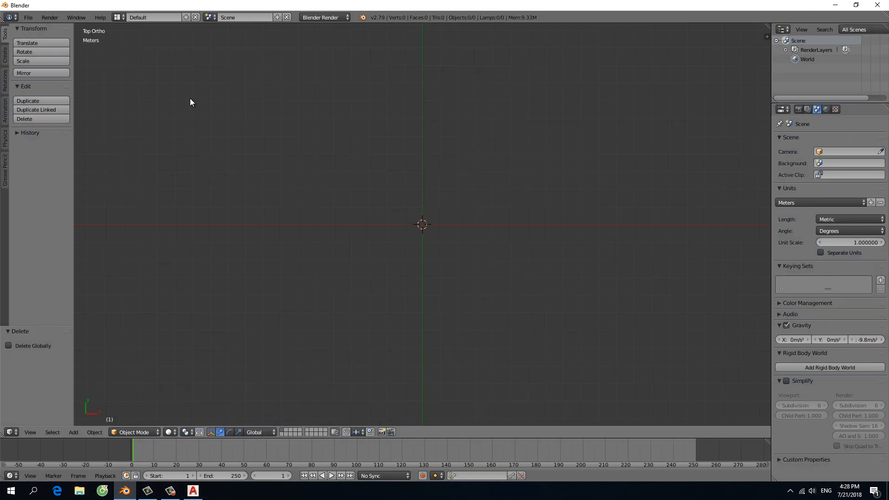
click(331, 17)
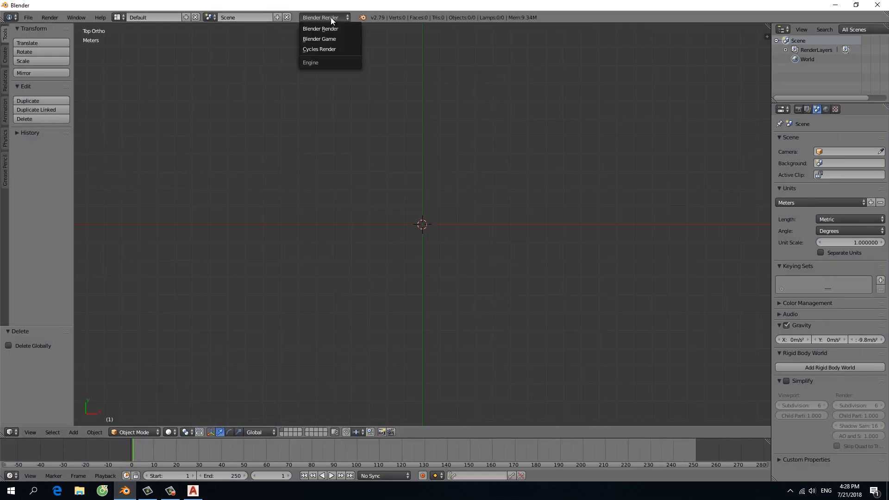
click(315, 49)
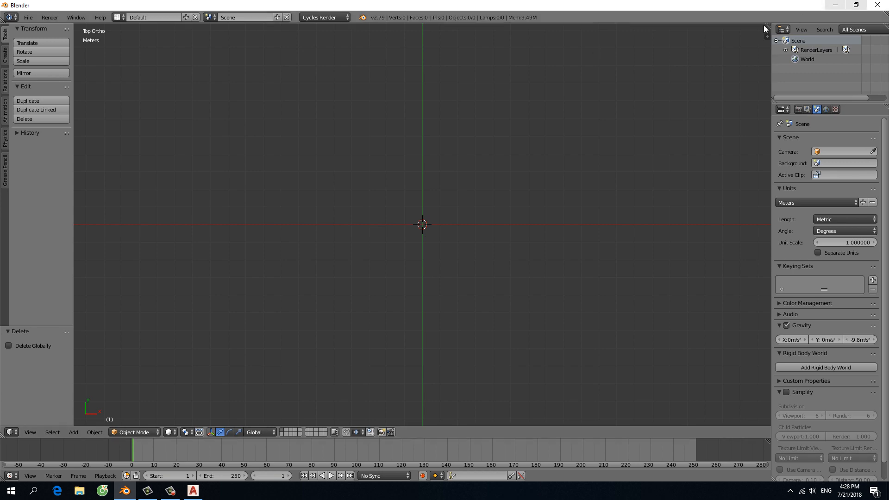
- Return to AutoCAD and compare where the drawing sheets lie relative to its coordinate origin with the scene origin in Blender
click(194, 492)
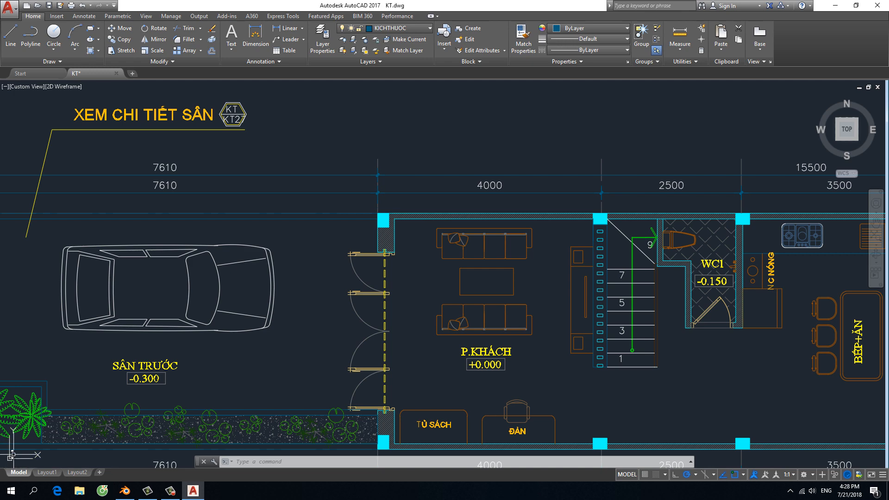
scroll(13, 463, down, 5)
scroll(299, 336, up, 3)
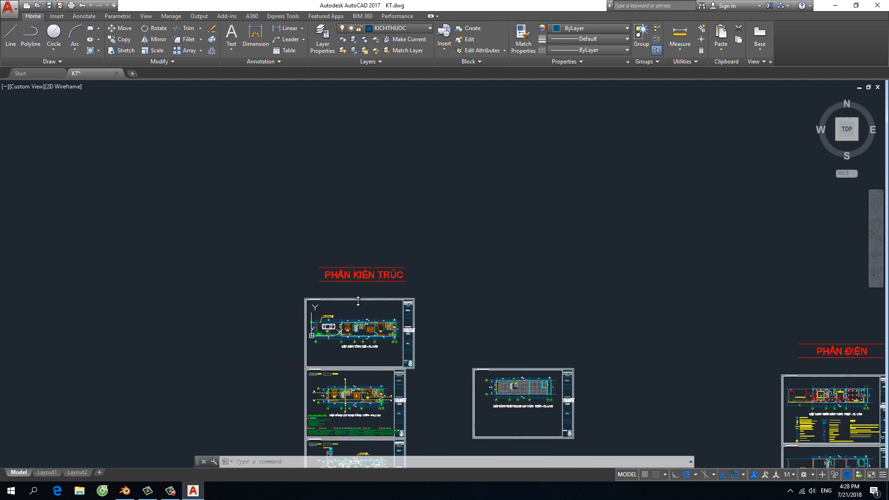
scroll(310, 323, up, 8)
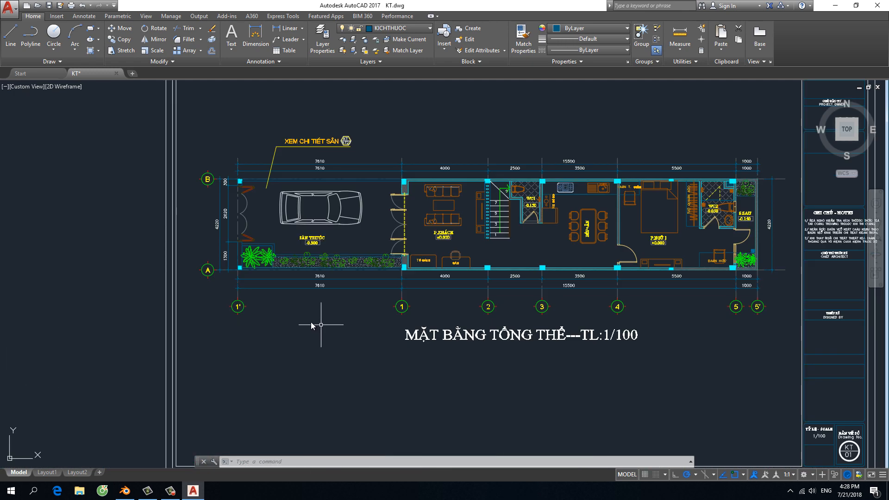
scroll(309, 324, down, 10)
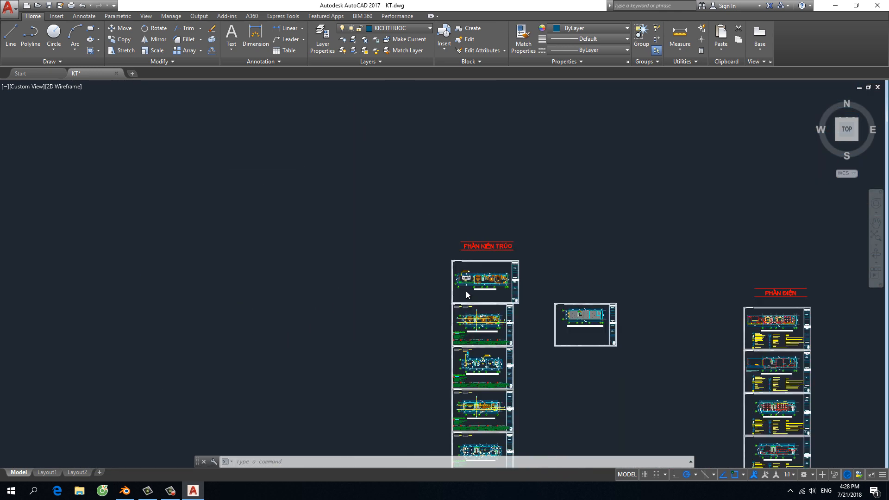
scroll(467, 293, down, 4)
scroll(203, 275, up, 5)
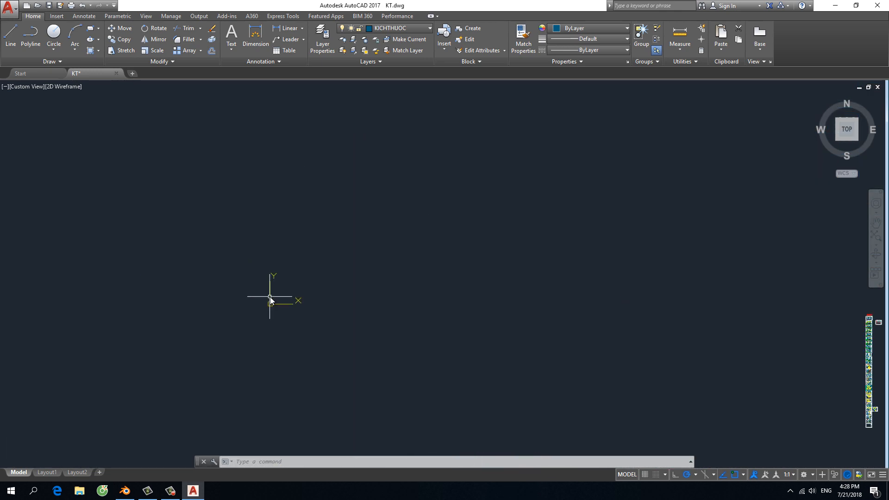
scroll(255, 332, down, 4)
scroll(634, 345, up, 9)
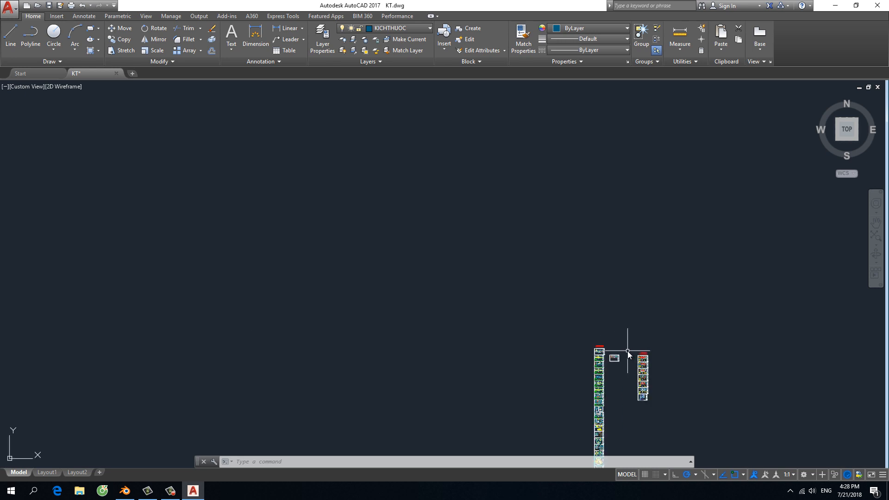
scroll(566, 355, down, 10)
scroll(567, 355, down, 3)
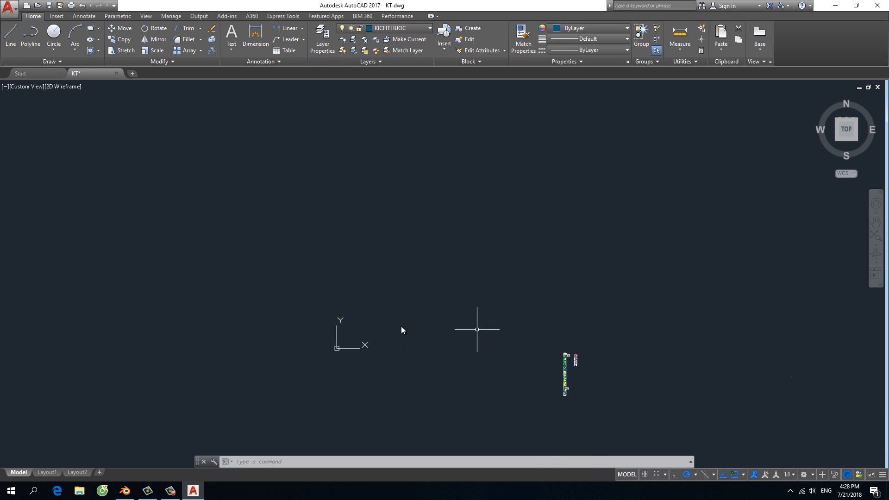
click(125, 491)
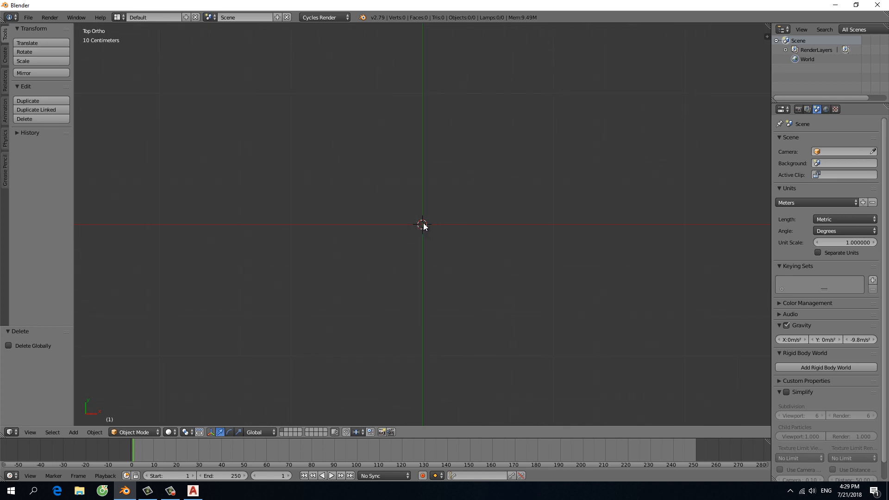
- Switch to AutoCAD and start a new UCS with its origin at the outer wall corner where grid lines 1 and B meet
click(193, 491)
scroll(566, 364, up, 10)
scroll(509, 254, up, 12)
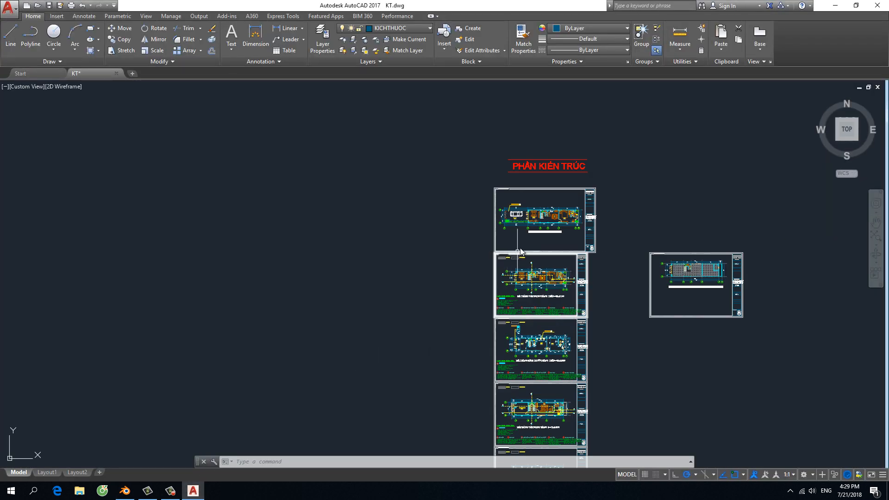
middle_drag(531, 216, 470, 319)
middle_drag(494, 247, 417, 327)
scroll(444, 234, up, 5)
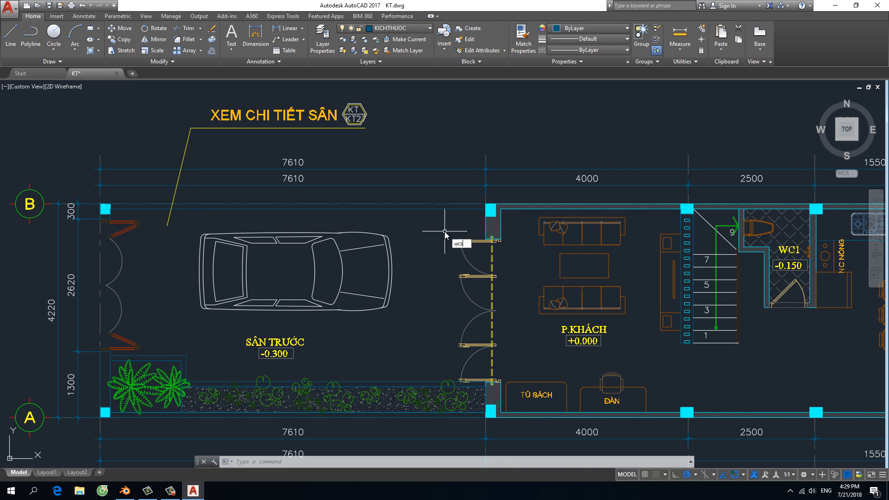
key(Return)
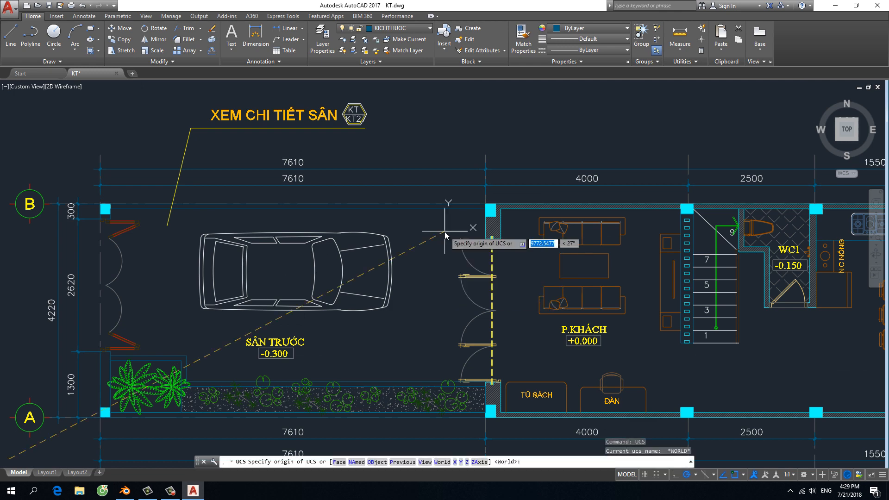
scroll(468, 152, up, 5)
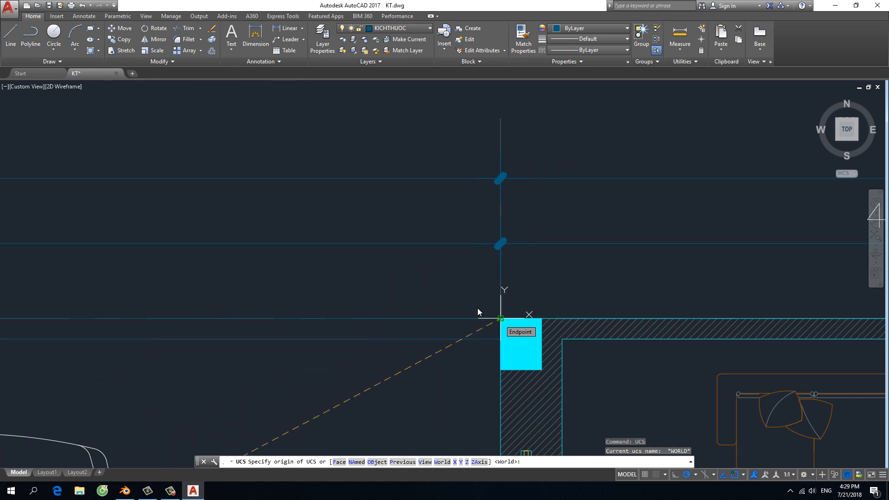
scroll(477, 311, down, 5)
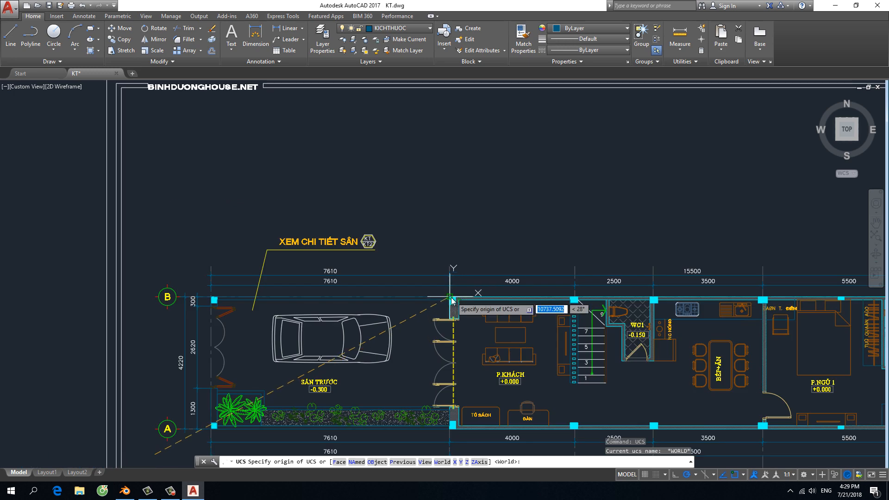
scroll(453, 301, down, 2)
scroll(456, 312, up, 7)
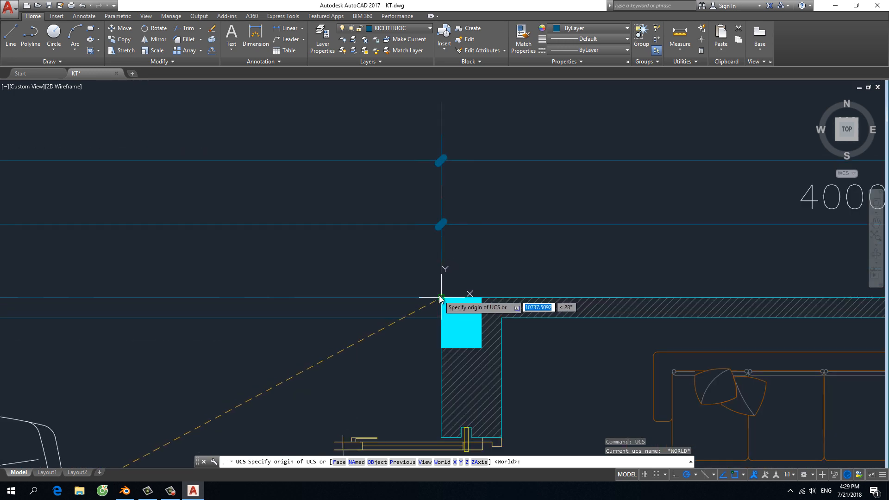
click(440, 298)
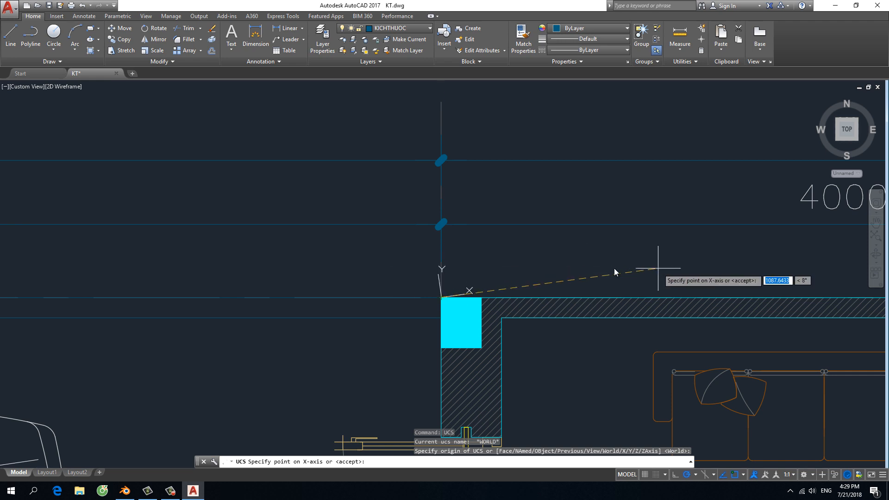
- Align the UCS X axis with the outer wall along grid line B by picking the column corner at grid line 5, accepting the default XY plane
scroll(639, 266, down, 2)
scroll(555, 266, up, 4)
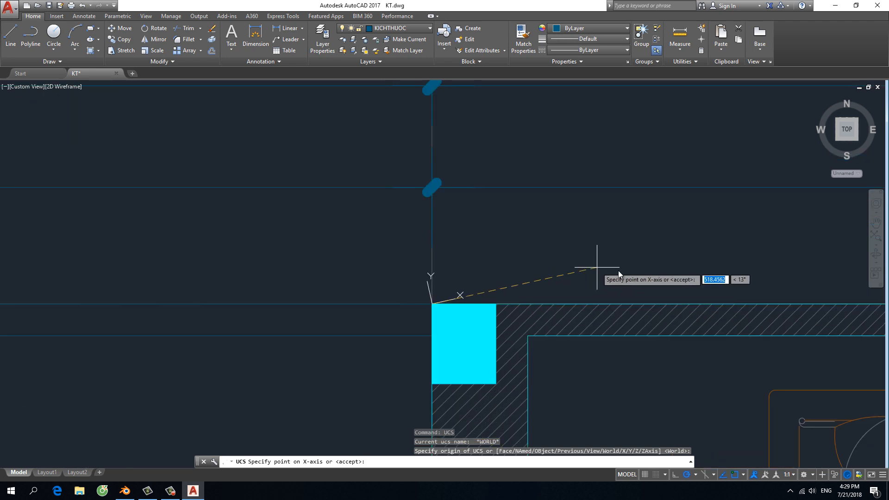
scroll(747, 278, down, 4)
middle_drag(747, 279, 367, 263)
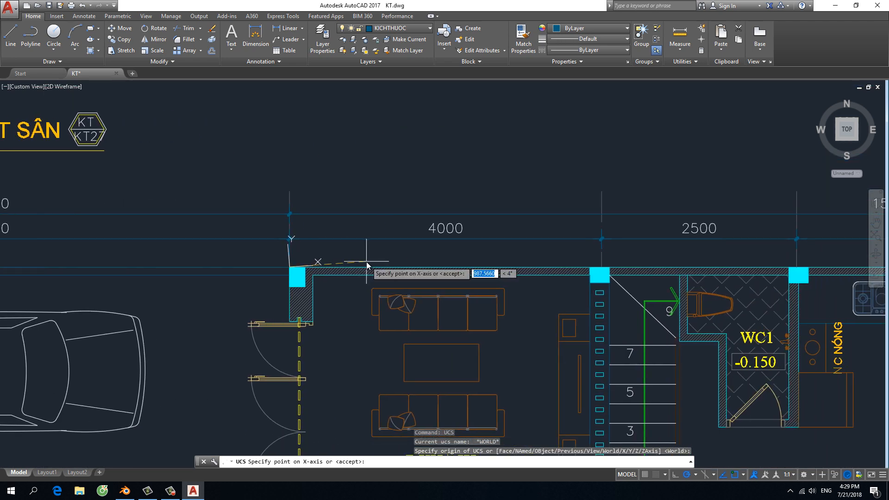
scroll(366, 263, down, 4)
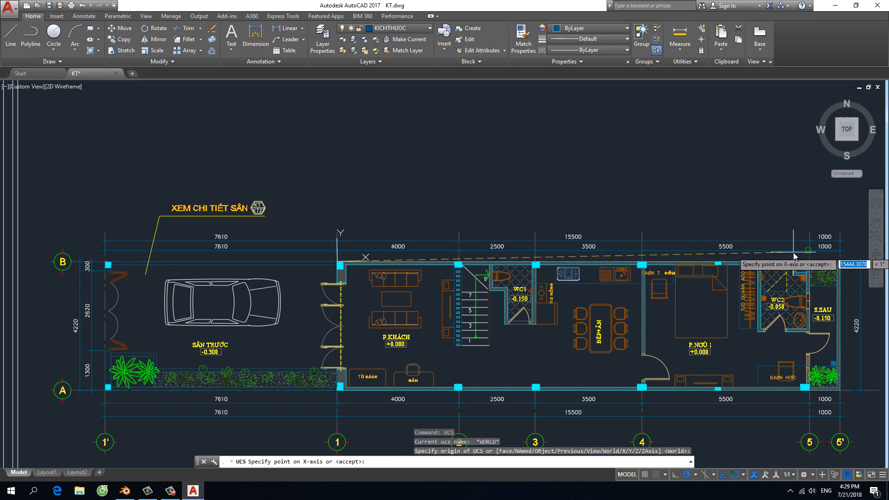
scroll(803, 257, up, 4)
scroll(810, 258, up, 8)
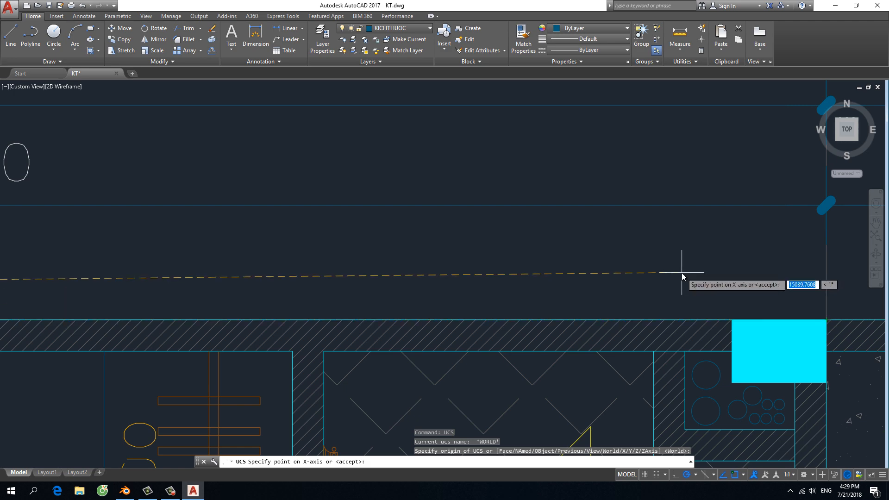
scroll(683, 271, down, 12)
scroll(629, 274, up, 4)
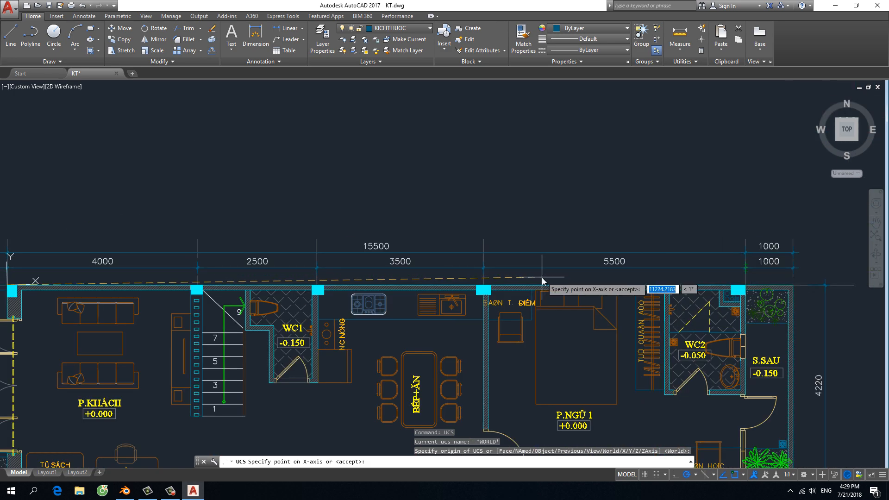
scroll(543, 279, down, 2)
middle_drag(524, 276, 608, 246)
scroll(370, 252, up, 3)
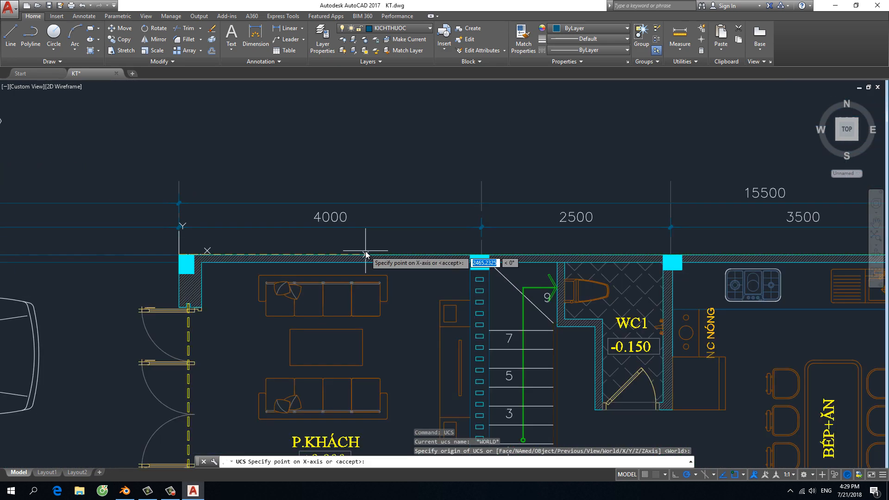
scroll(366, 251, down, 3)
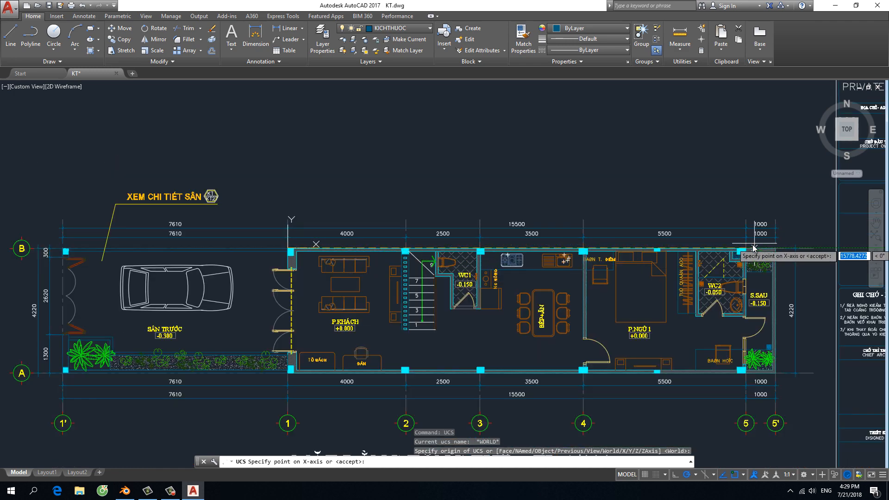
scroll(741, 243, up, 8)
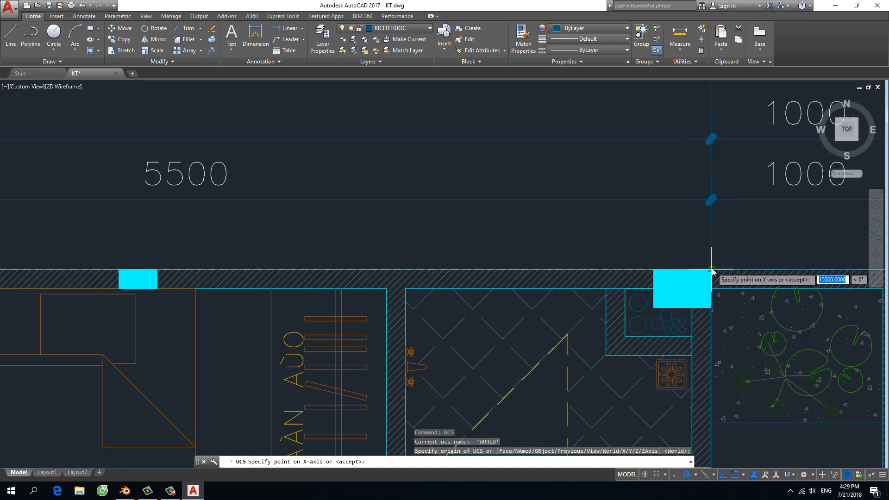
scroll(712, 272, down, 6)
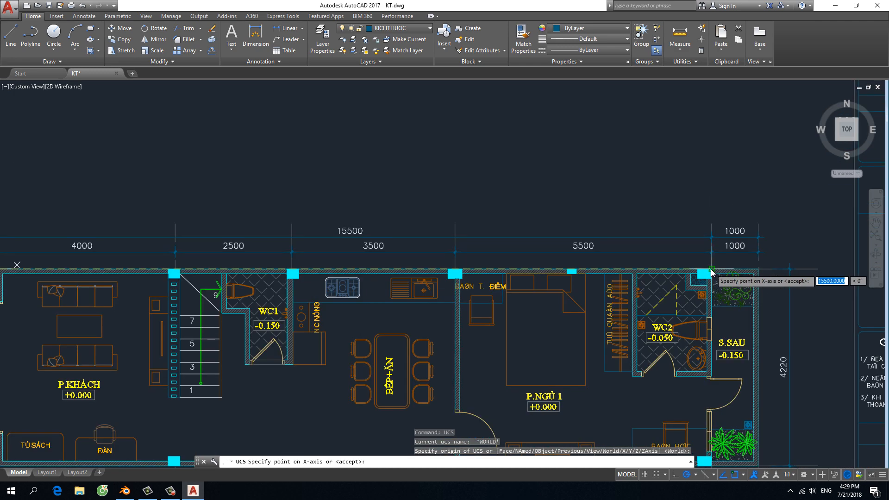
scroll(712, 273, up, 5)
click(703, 269)
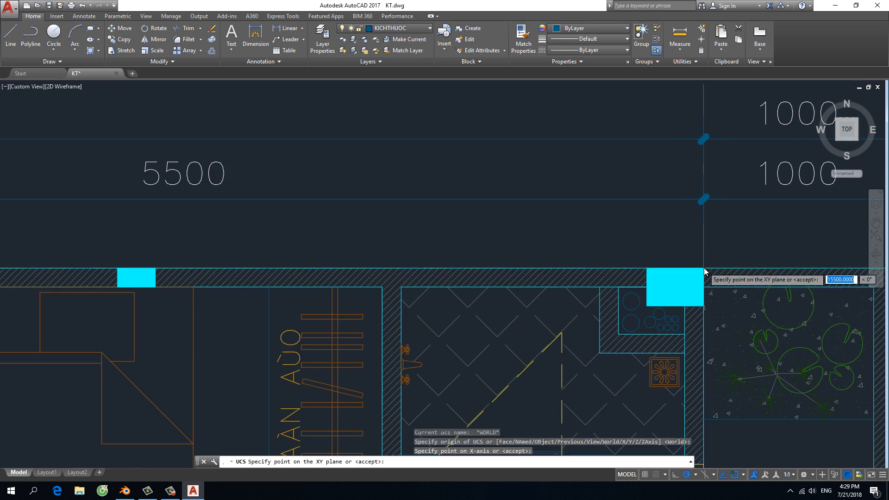
scroll(704, 269, down, 5)
key(Return)
scroll(474, 268, down, 4)
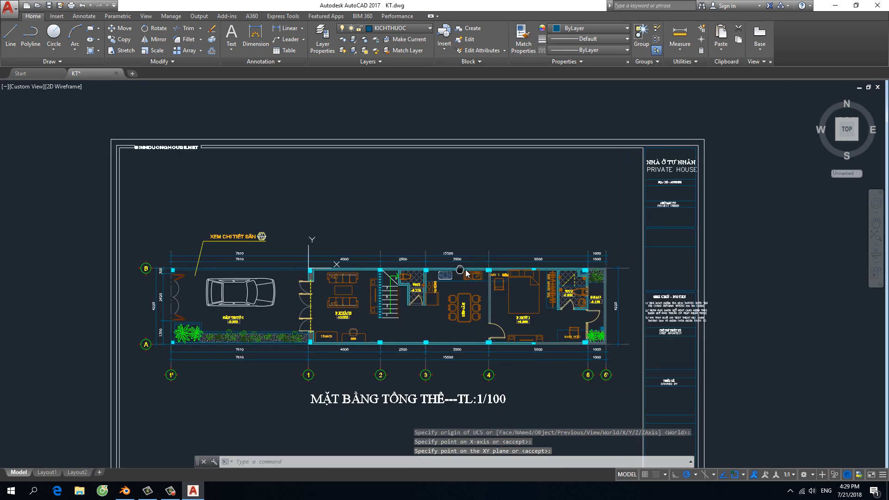
- Set the view to the plan of the current UCS with the PLAN command
scroll(312, 270, up, 2)
scroll(311, 271, up, 2)
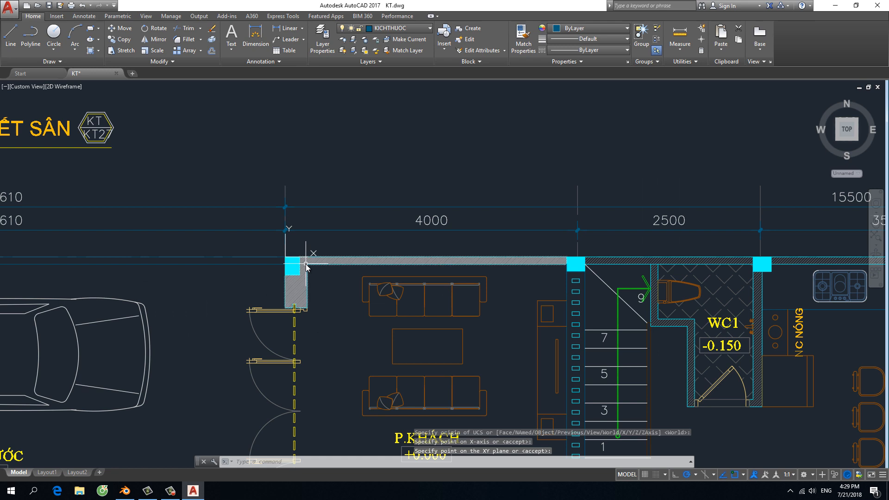
text(p)
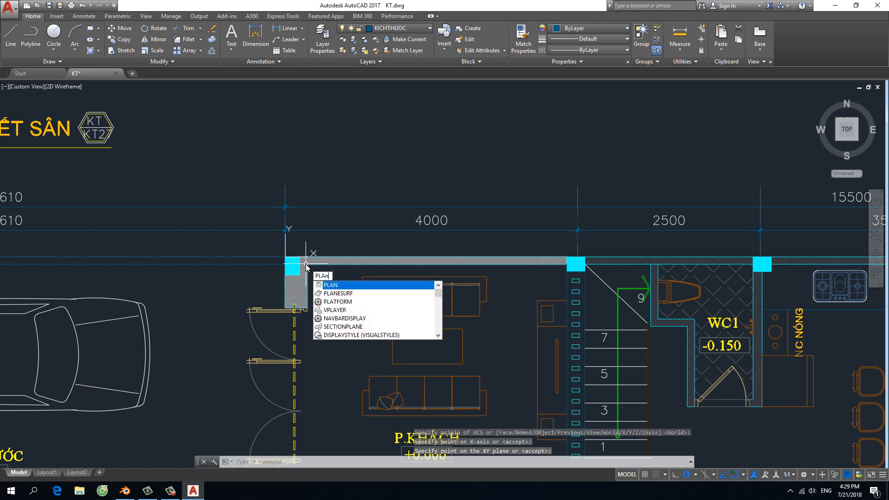
key(Return)
key(Return)
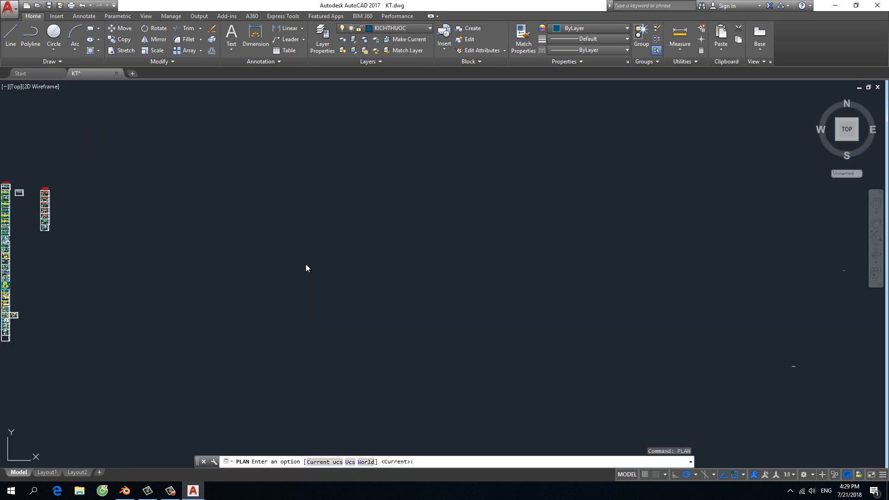
- Examine the relocated UCS origin at the grid 1/B wall corner and its axes against the overall plan MẶT BẰNG TỔNG THỂ
scroll(409, 246, up, 10)
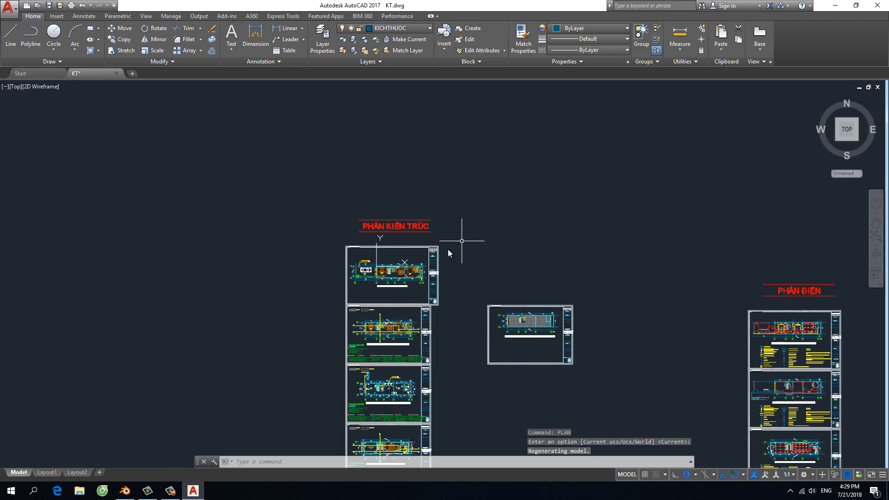
scroll(369, 299, up, 4)
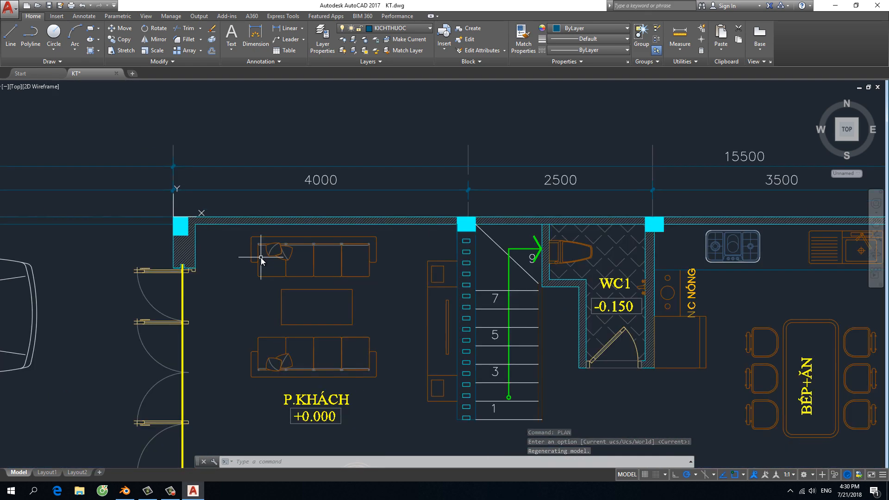
scroll(258, 255, down, 5)
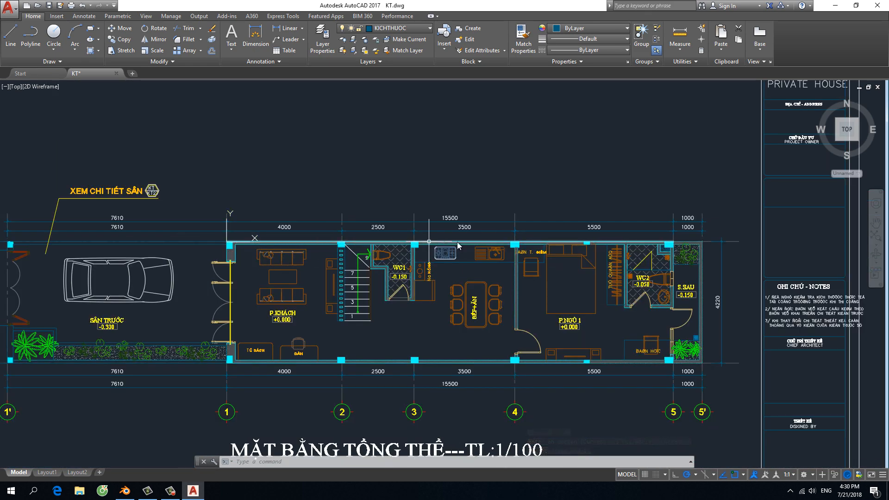
scroll(223, 237, up, 4)
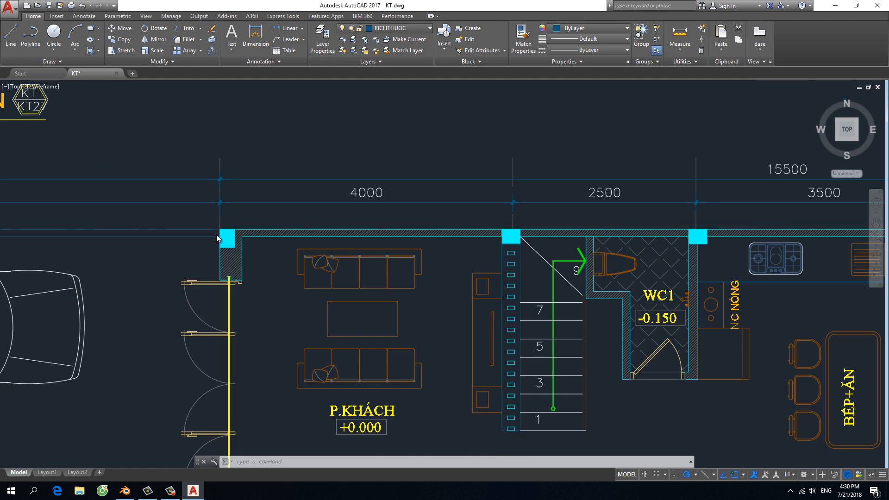
scroll(225, 233, down, 2)
scroll(230, 230, down, 2)
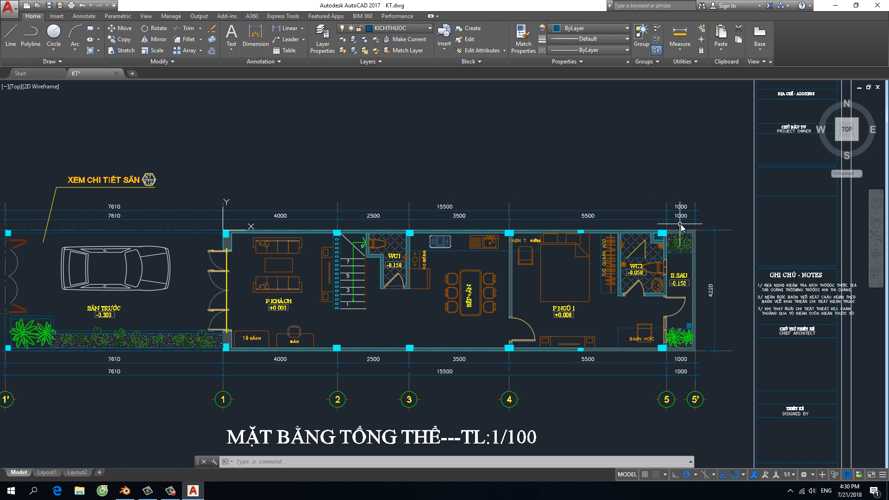
scroll(207, 230, down, 5)
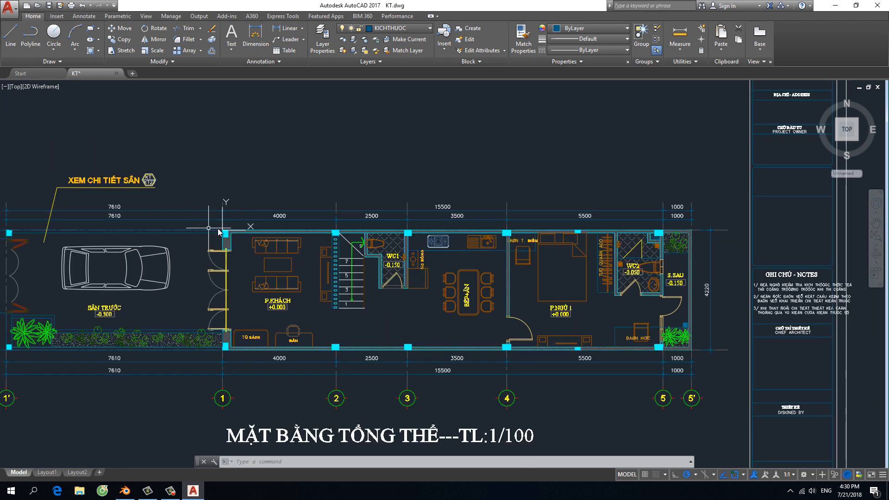
scroll(235, 239, up, 4)
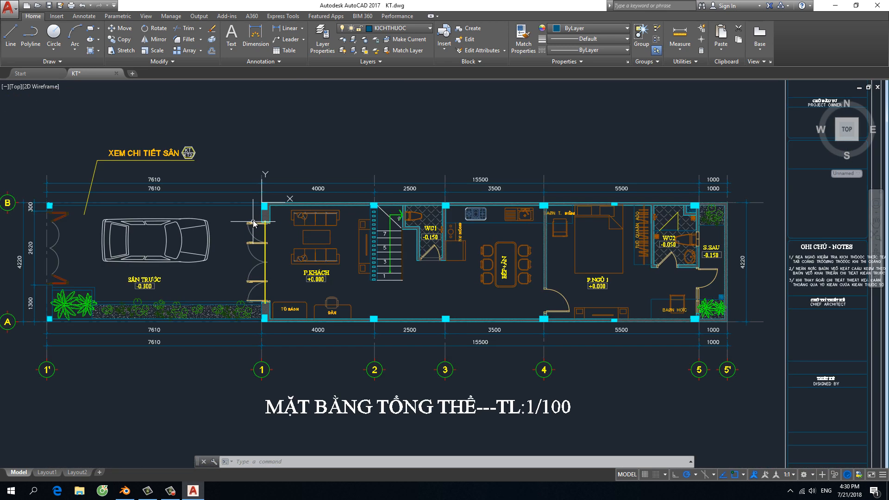
scroll(305, 194, up, 2)
scroll(304, 194, down, 4)
scroll(266, 188, up, 6)
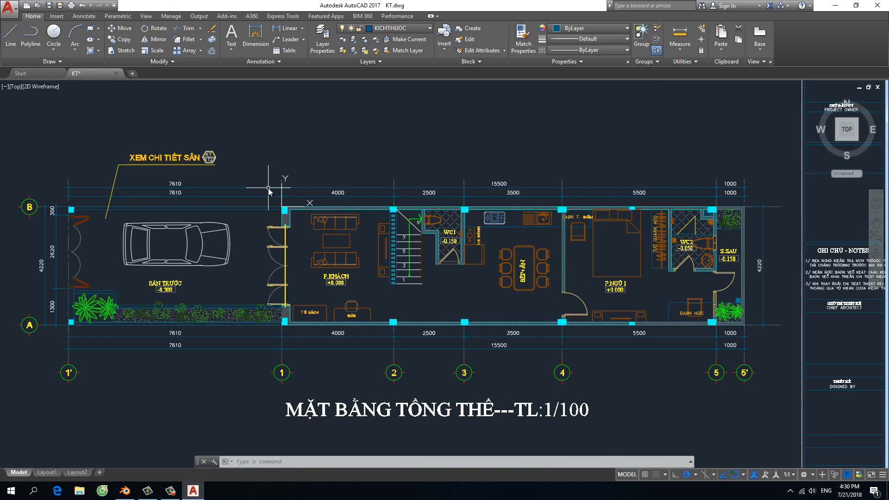
scroll(311, 239, down, 4)
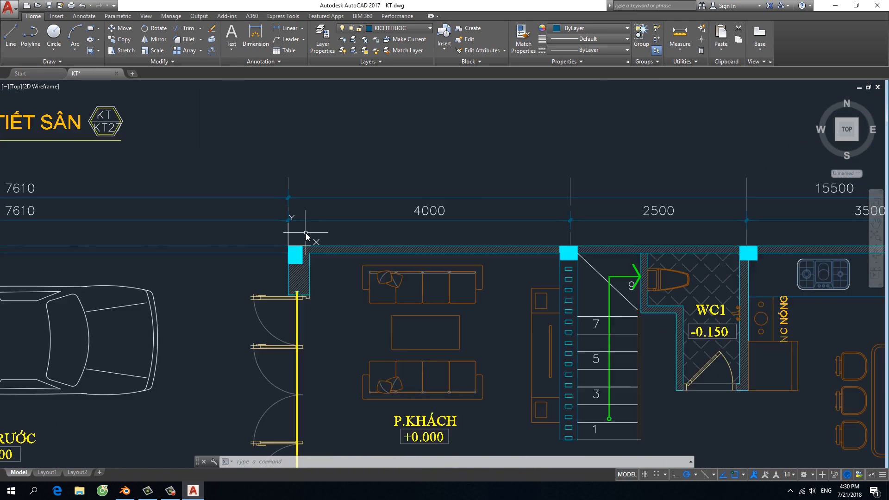
scroll(307, 237, up, 2)
scroll(306, 235, down, 2)
scroll(306, 235, down, 2)
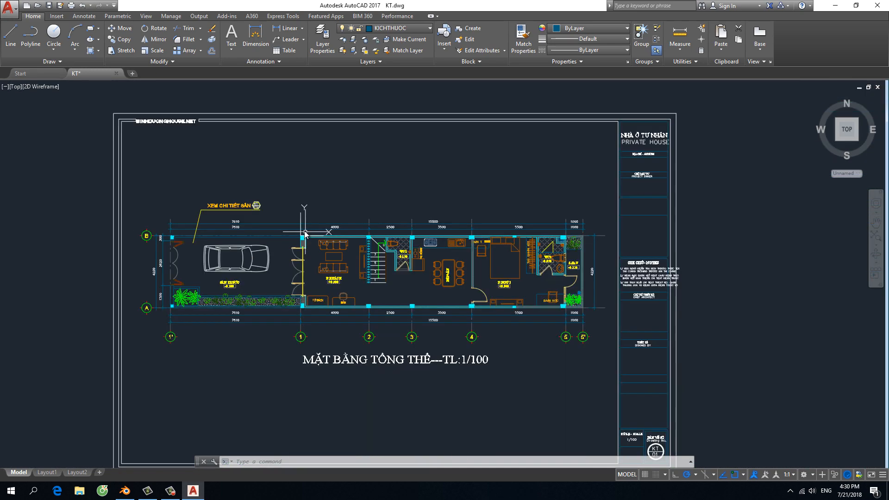
scroll(365, 240, up, 5)
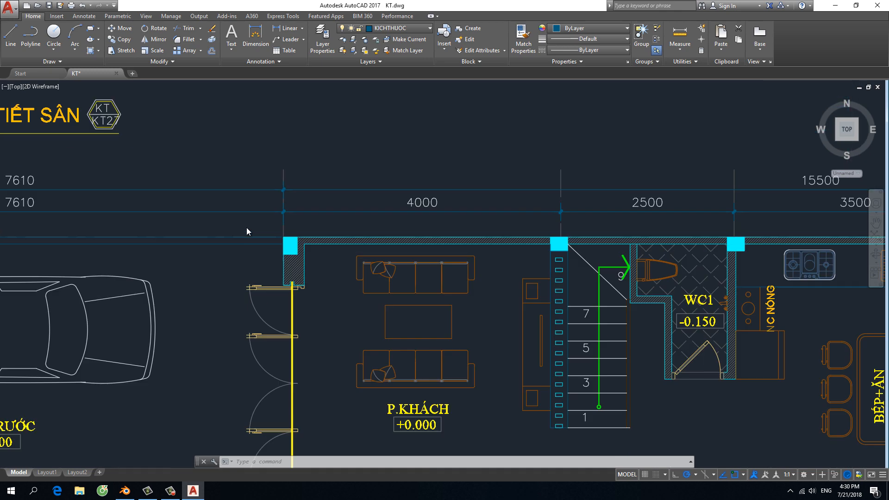
scroll(262, 229, down, 2)
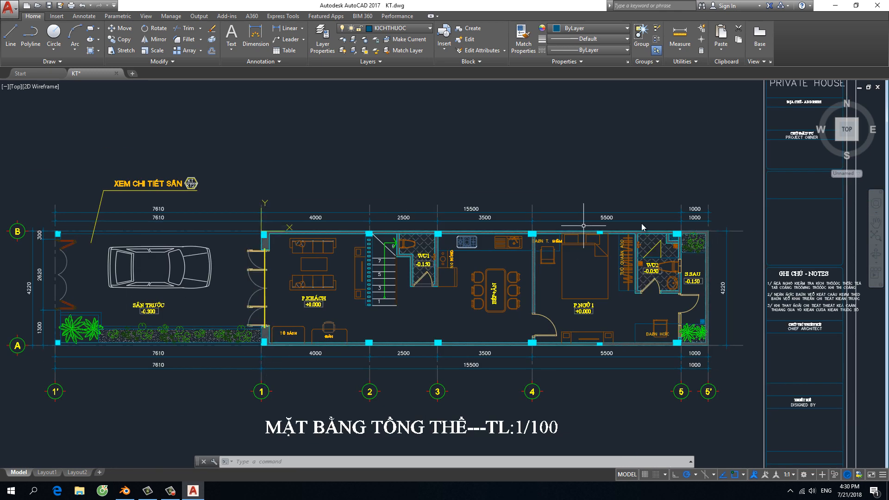
scroll(642, 227, up, 2)
scroll(641, 227, down, 3)
scroll(295, 226, up, 6)
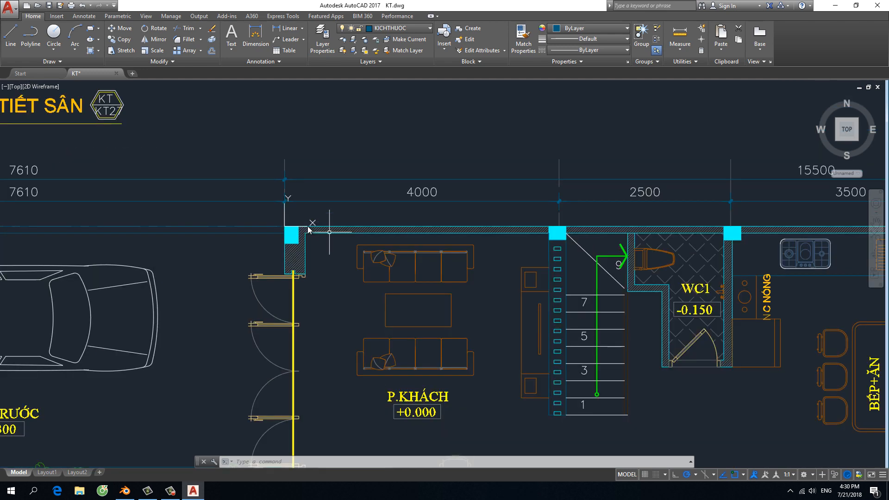
scroll(295, 226, down, 8)
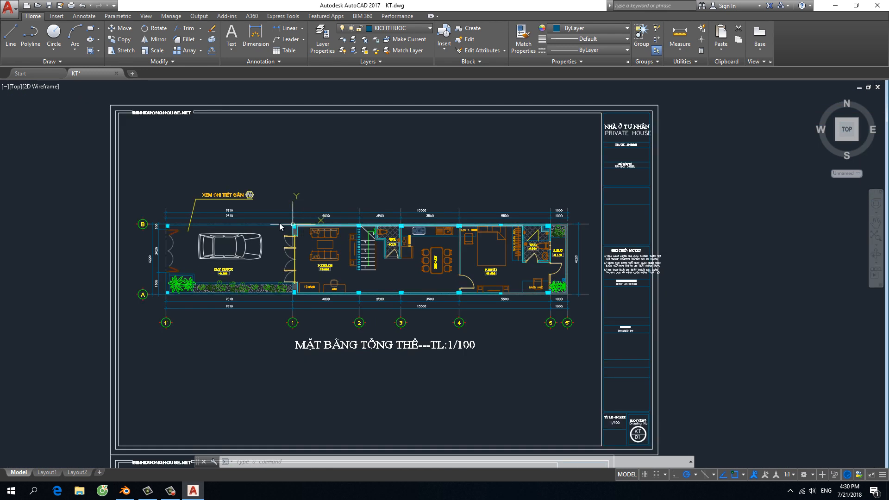
- Turn off solid and hatch fill display with the FILL command set to off, and regenerate the drawing
scroll(308, 216, up, 5)
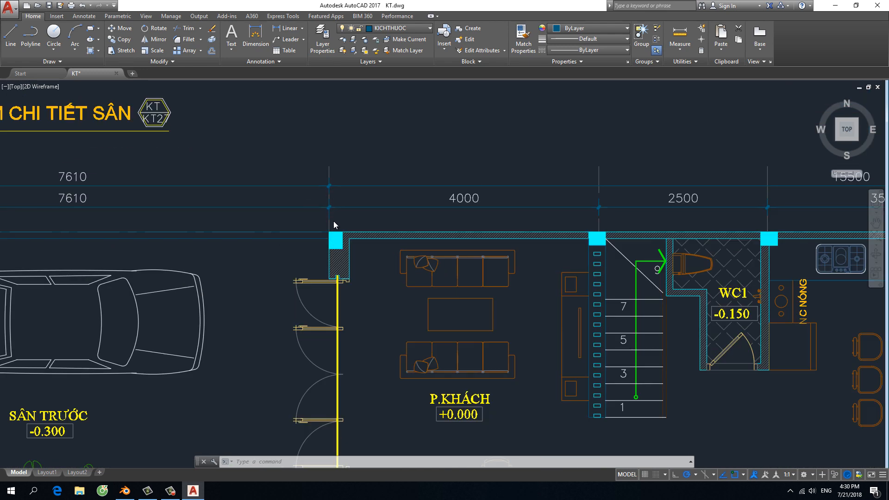
scroll(334, 221, down, 4)
scroll(334, 221, up, 7)
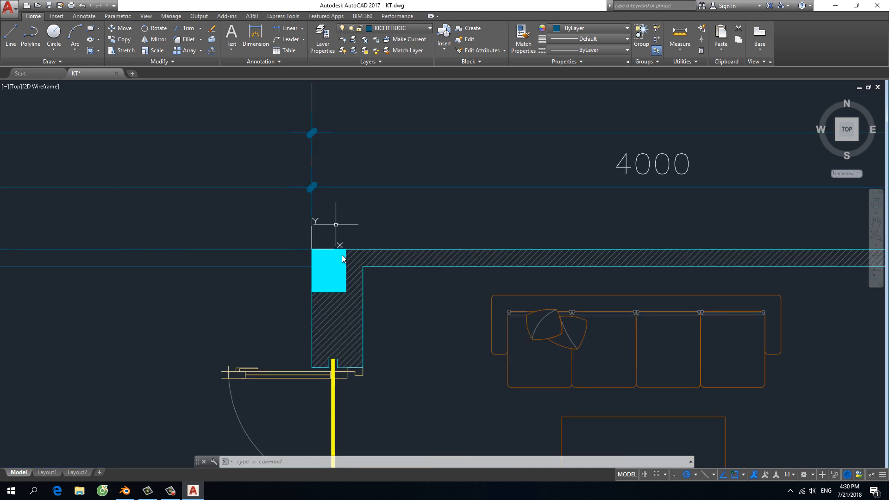
click(342, 317)
key(Escape)
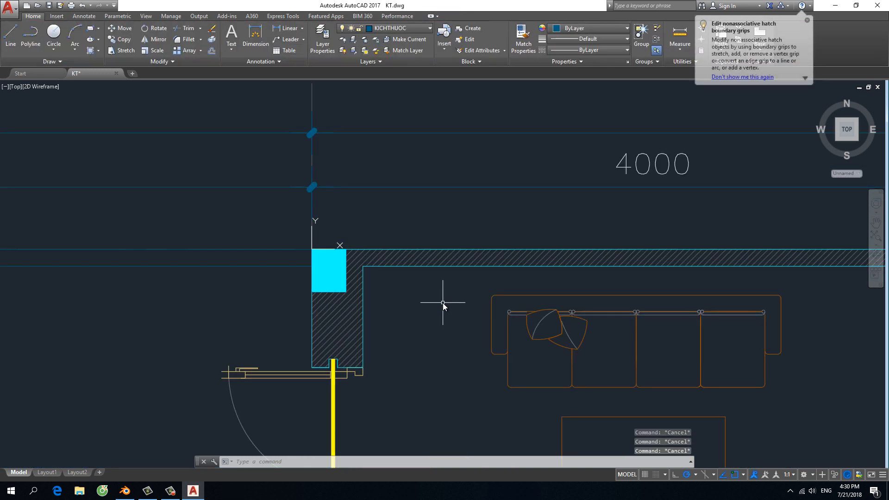
scroll(443, 305, down, 5)
scroll(416, 282, up, 4)
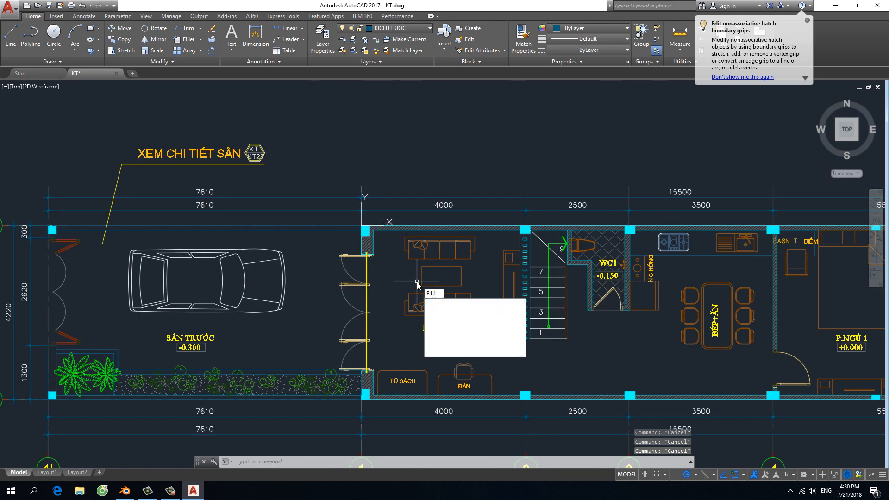
key(Return)
text(off)
key(Return)
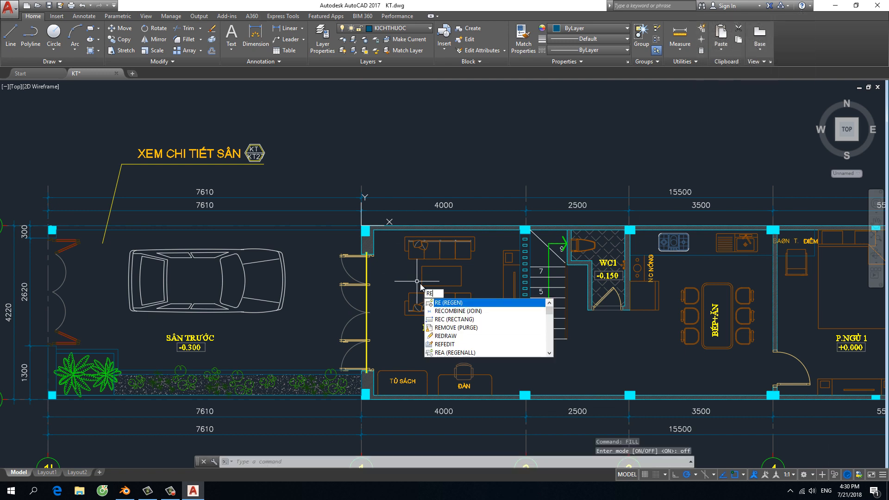
click(448, 303)
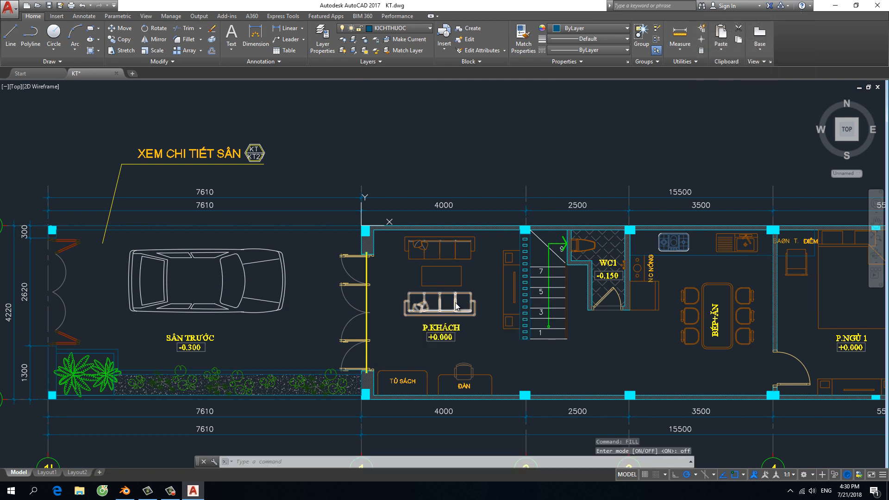
- Examine the walls, columns and front yard of the MẶT BẰNG TỔNG THỂ plan without the fills
scroll(360, 230, up, 4)
scroll(360, 229, down, 3)
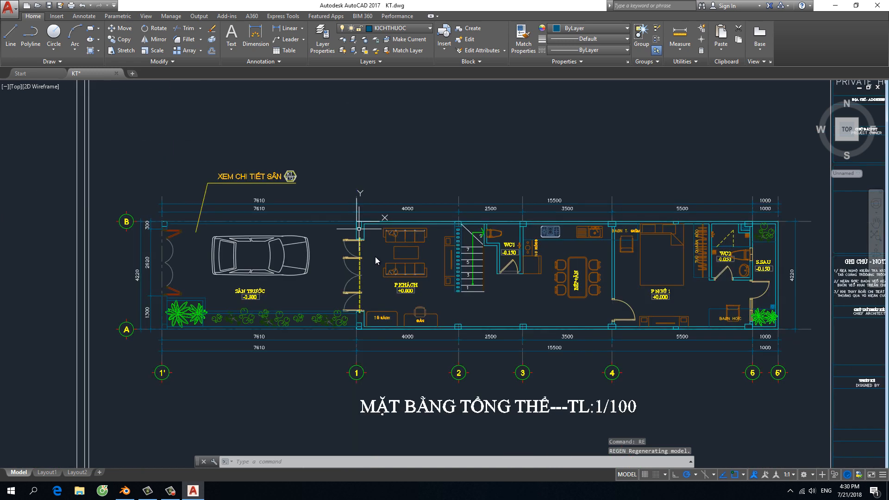
scroll(376, 257, up, 2)
scroll(373, 249, down, 2)
scroll(374, 248, up, 4)
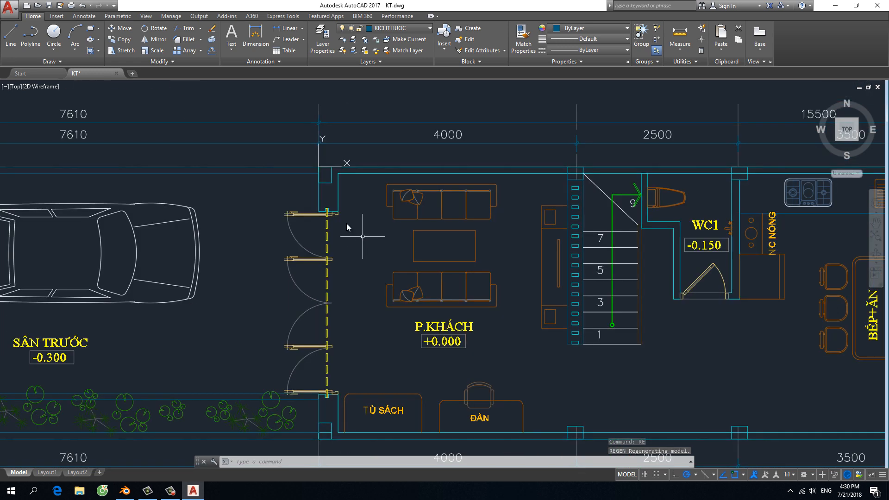
scroll(330, 203, down, 4)
scroll(202, 227, up, 4)
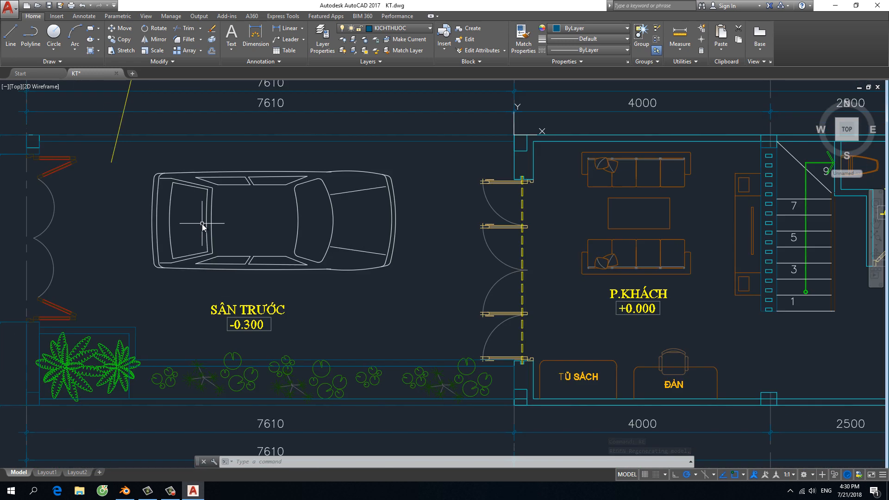
scroll(458, 260, down, 4)
scroll(594, 284, up, 1)
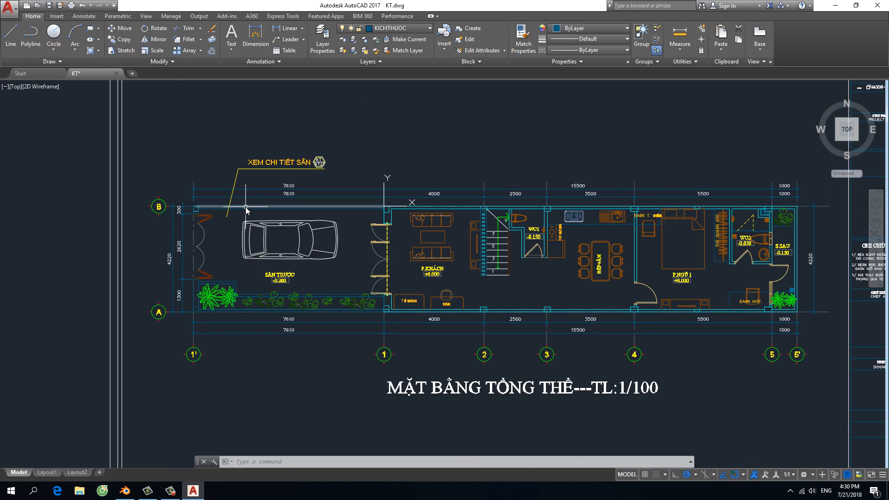
scroll(249, 199, down, 2)
scroll(250, 199, up, 2)
scroll(249, 196, down, 2)
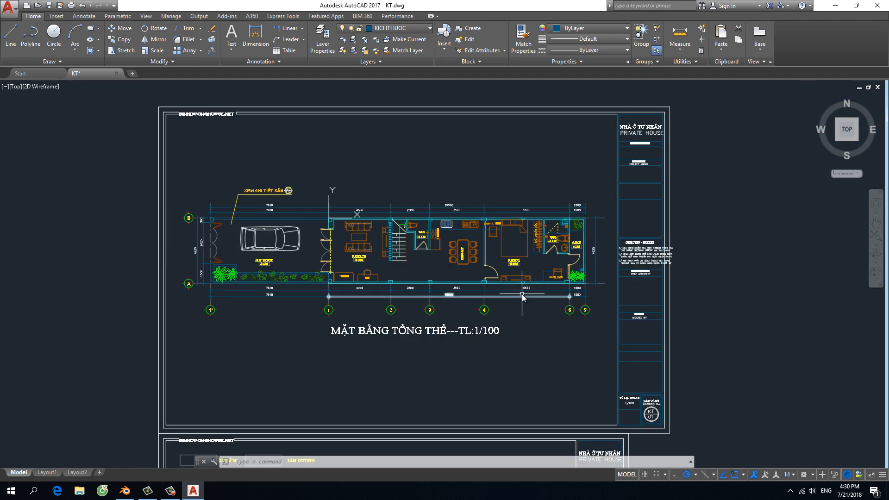
click(609, 342)
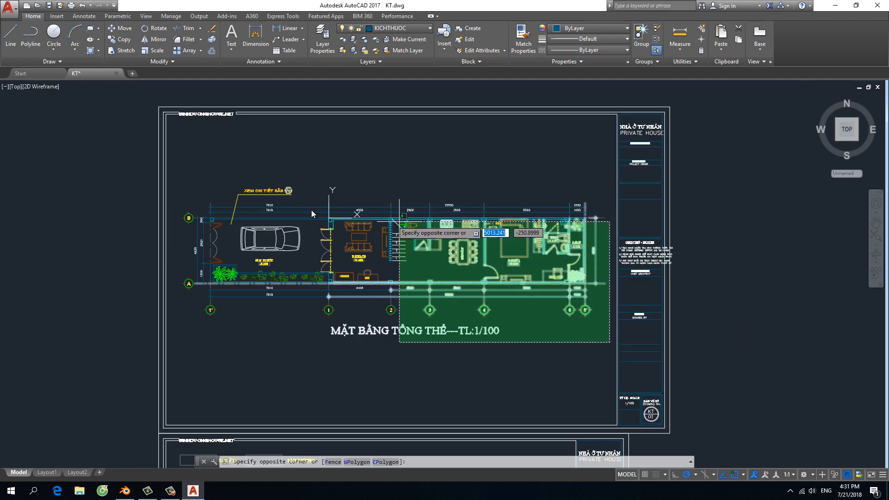
click(175, 177)
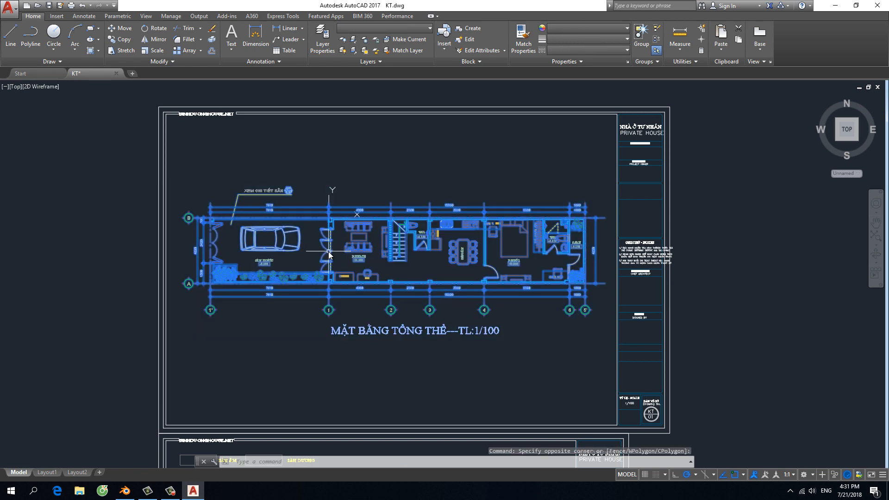
scroll(328, 254, up, 3)
scroll(329, 254, down, 3)
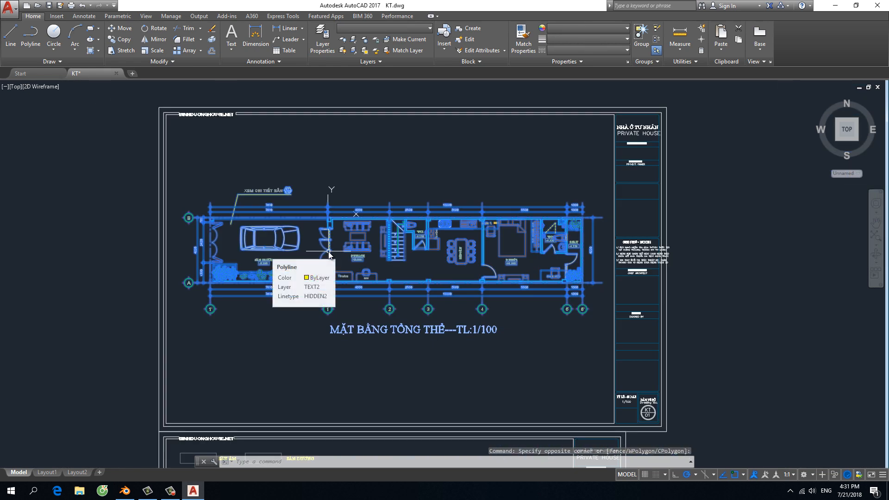
key(Escape)
key(Escape)
key(Escape)
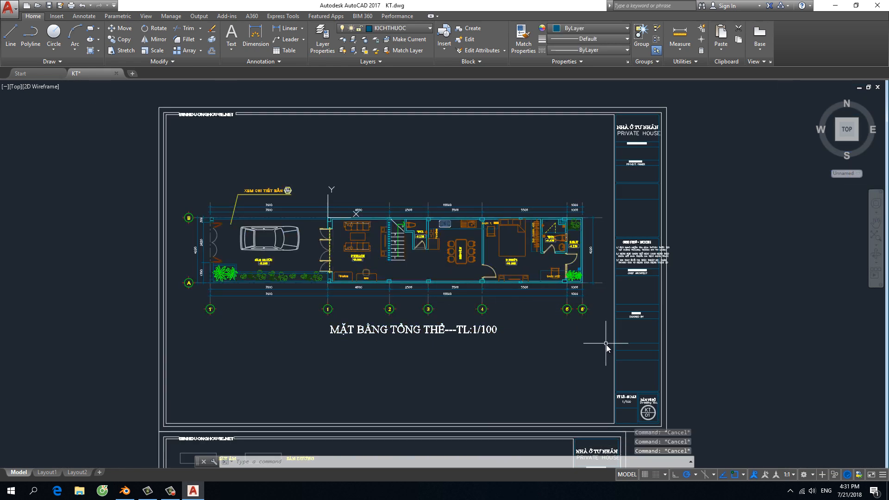
click(606, 344)
click(180, 175)
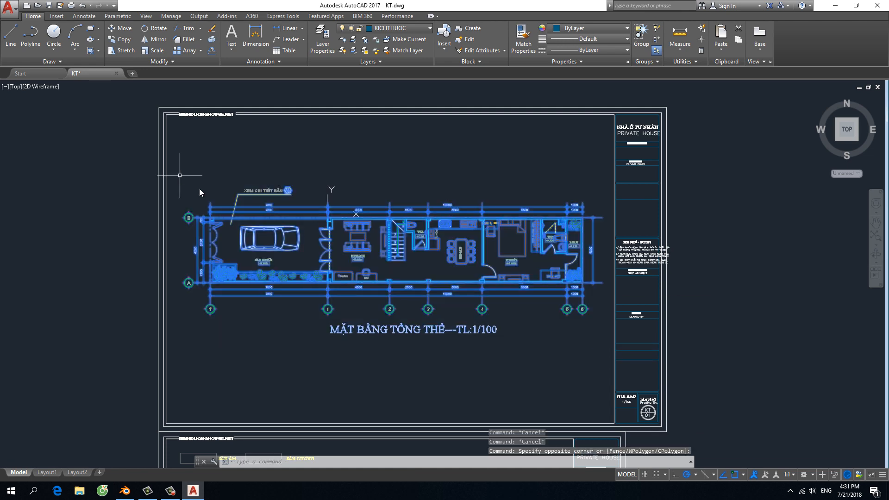
scroll(200, 189, up, 4)
scroll(200, 189, down, 6)
scroll(201, 189, up, 2)
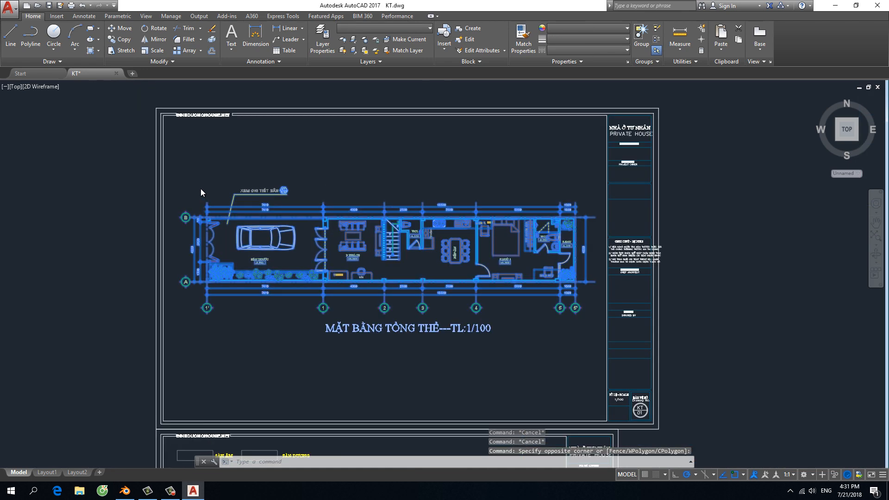
scroll(201, 188, up, 2)
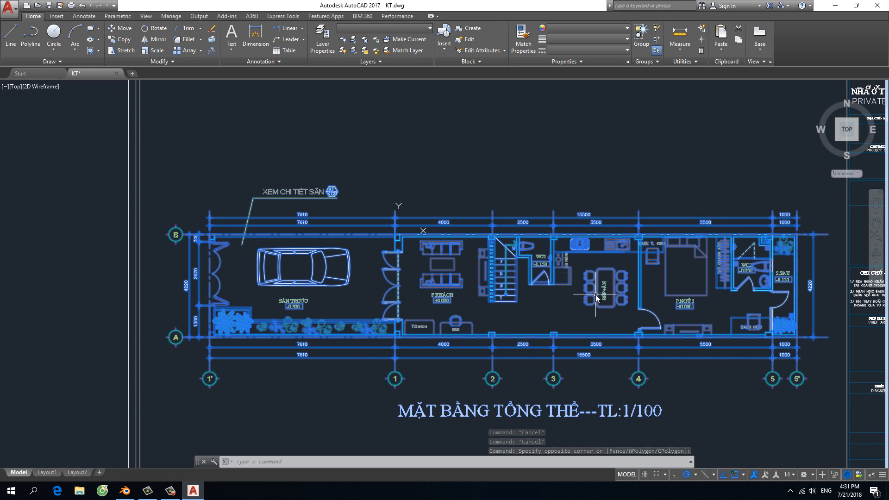
scroll(540, 296, up, 5)
scroll(540, 295, down, 7)
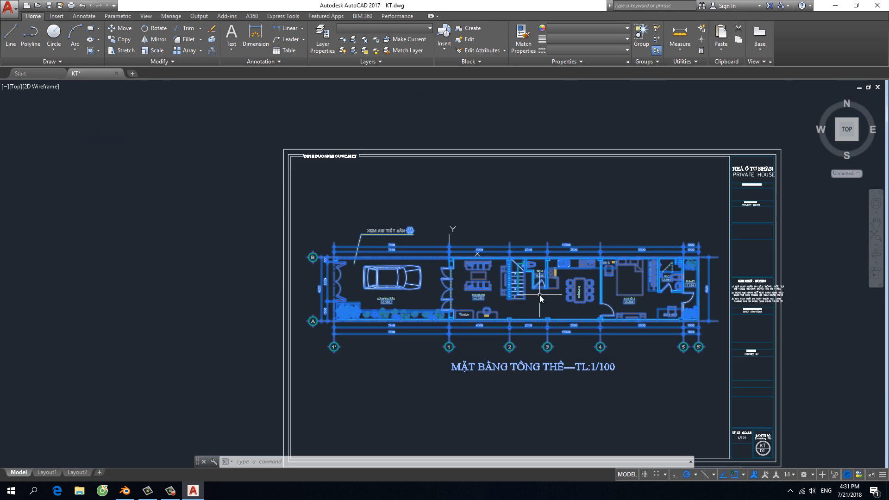
scroll(540, 296, up, 4)
scroll(540, 295, down, 4)
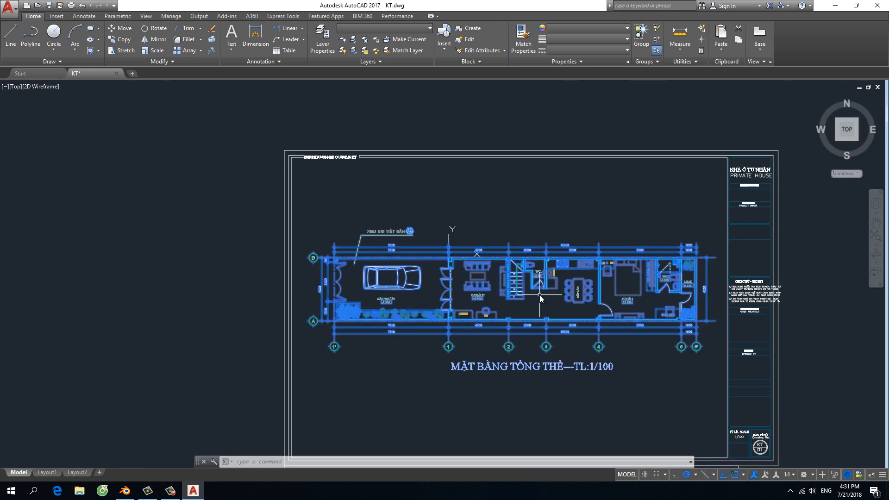
scroll(540, 297, up, 2)
key(Escape)
key(Escape)
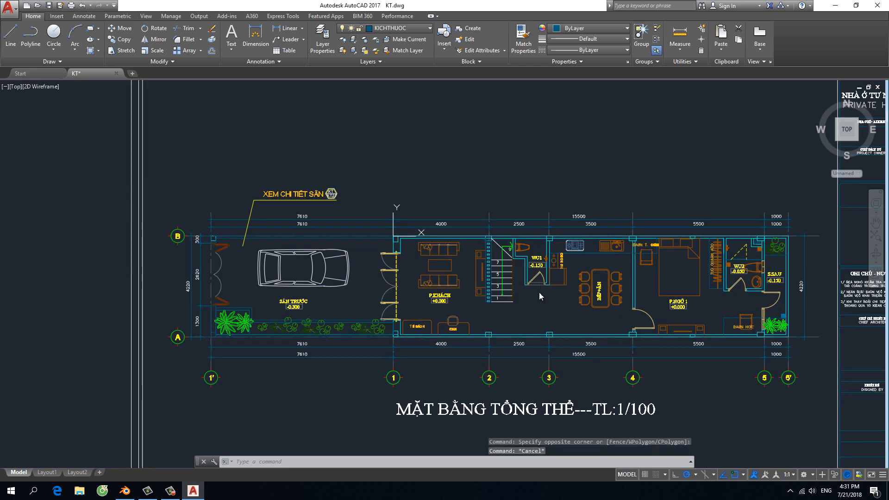
- Look over the MẶT BẰNG TỔNG THỂ plan and its position among the neighbouring architectural sheets
scroll(537, 292, up, 3)
scroll(464, 272, down, 2)
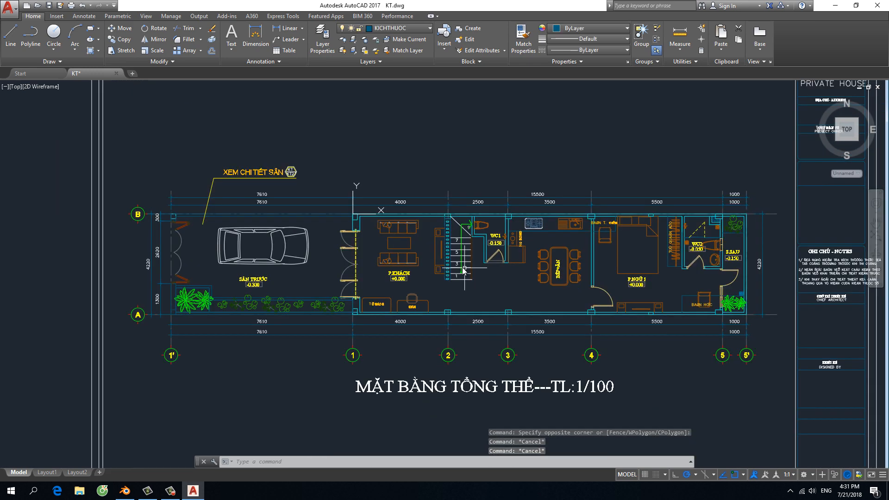
scroll(452, 248, down, 3)
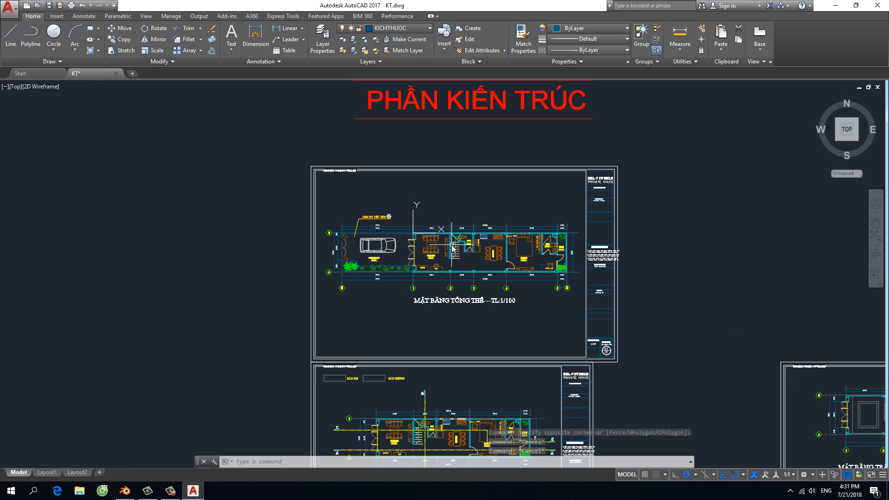
scroll(444, 249, up, 3)
scroll(435, 248, down, 3)
scroll(420, 248, up, 4)
scroll(421, 249, down, 3)
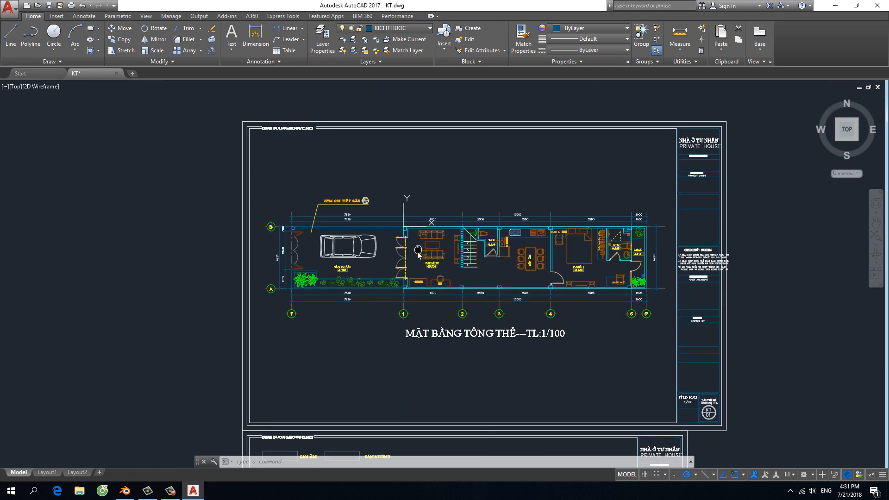
scroll(426, 252, up, 2)
scroll(430, 255, down, 2)
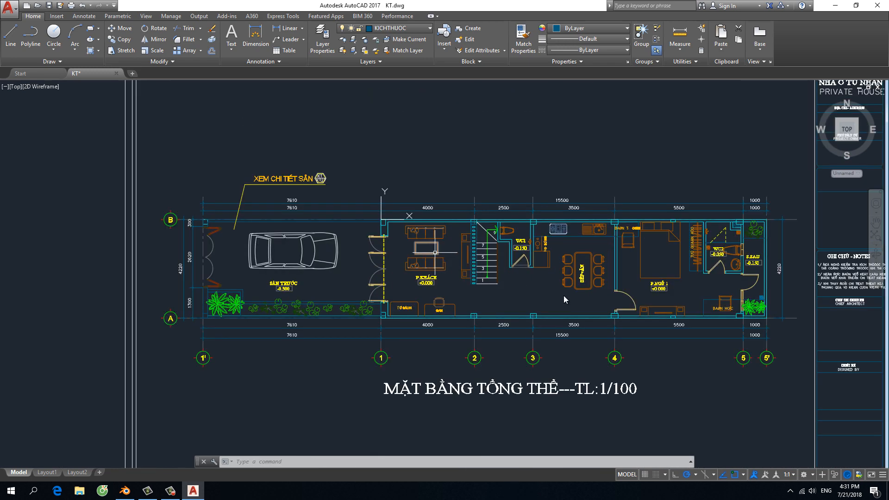
- Explode all objects of the MẶT BẰNG TỔNG THỂ plan, including its dimensions, grid bubbles and title, leaving the sheet frame out
scroll(433, 253, up, 2)
click(804, 419)
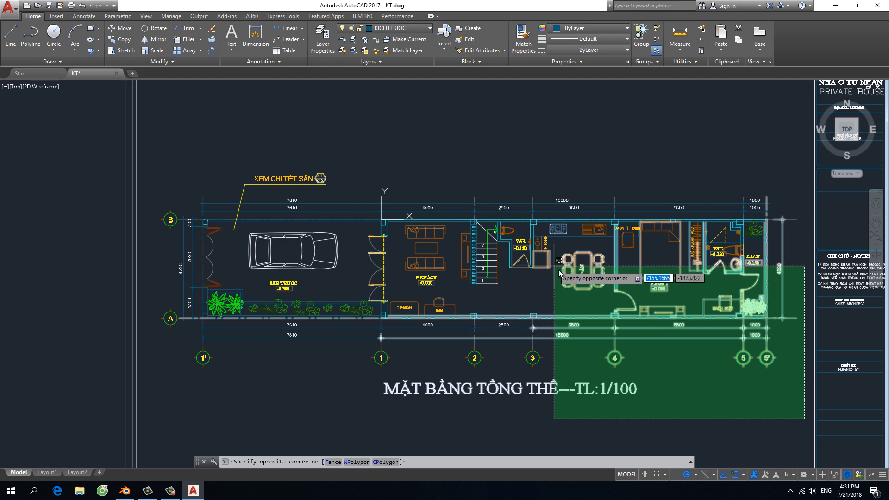
click(149, 156)
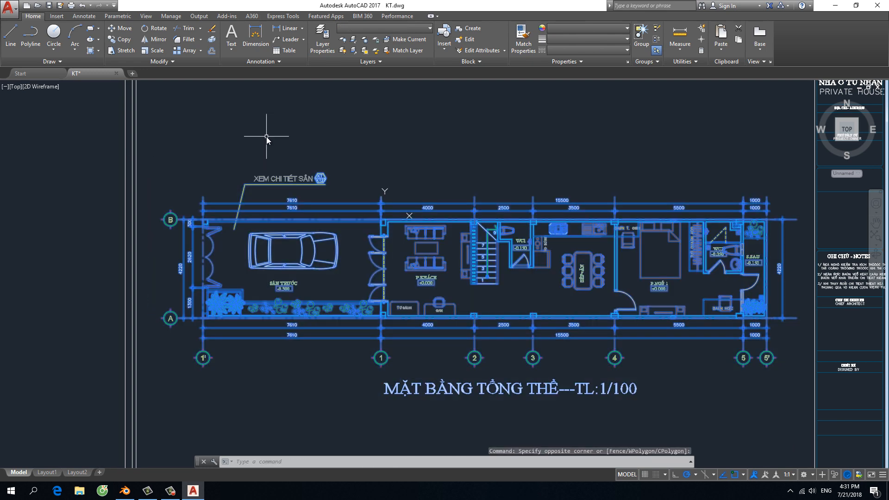
text(x)
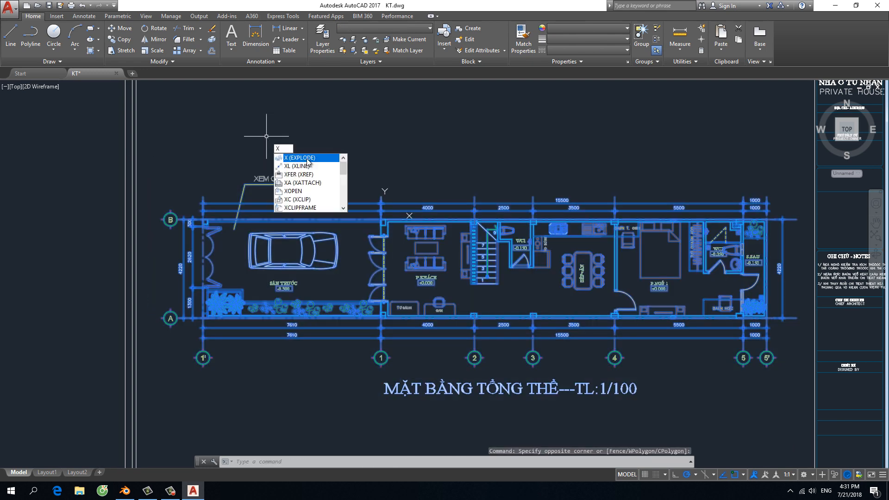
click(307, 159)
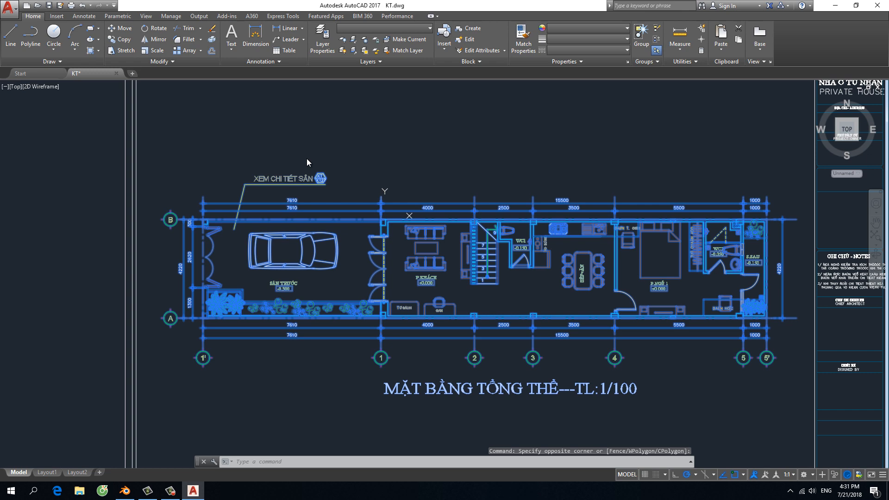
key(Escape)
key(Escape)
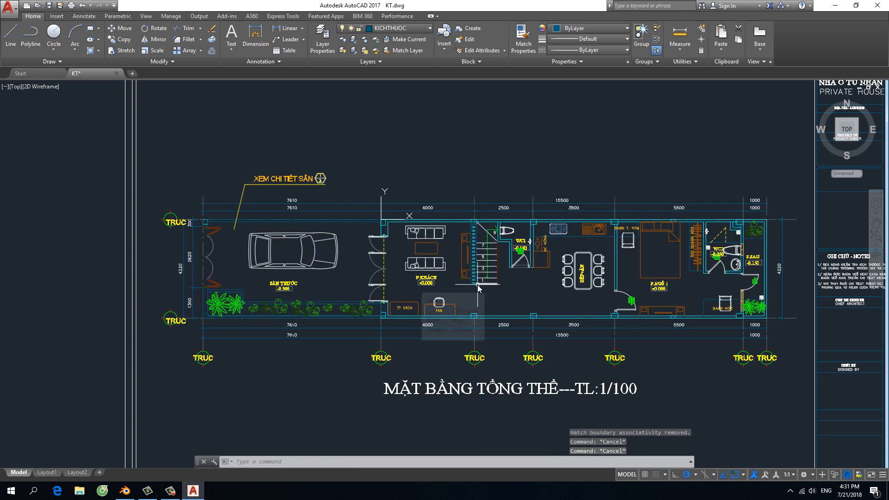
- Check whether the stair treads and handrail beside P.KHÁCH can be selected as separate lines
scroll(477, 285, up, 4)
scroll(473, 275, up, 4)
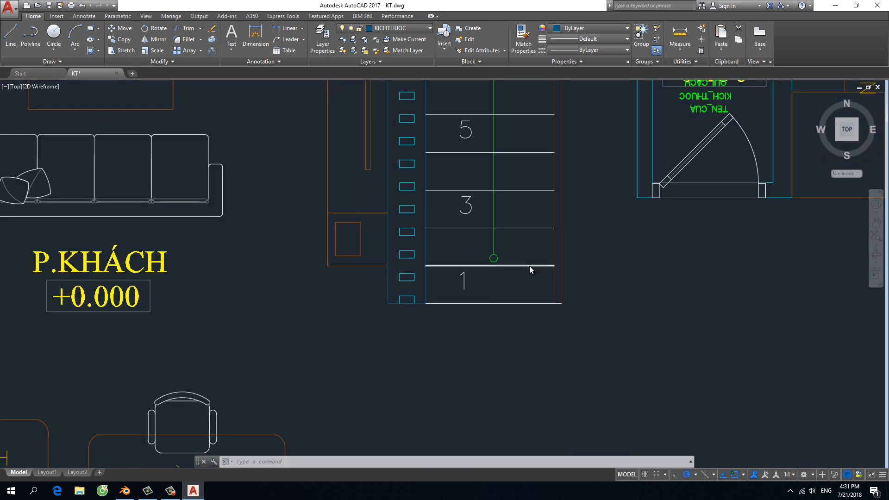
scroll(532, 261, down, 4)
scroll(528, 250, up, 4)
click(526, 236)
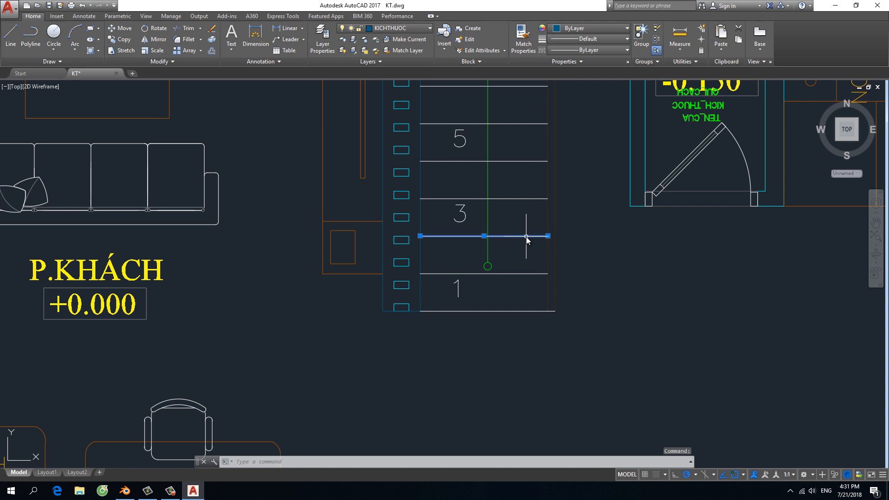
click(520, 274)
key(Escape)
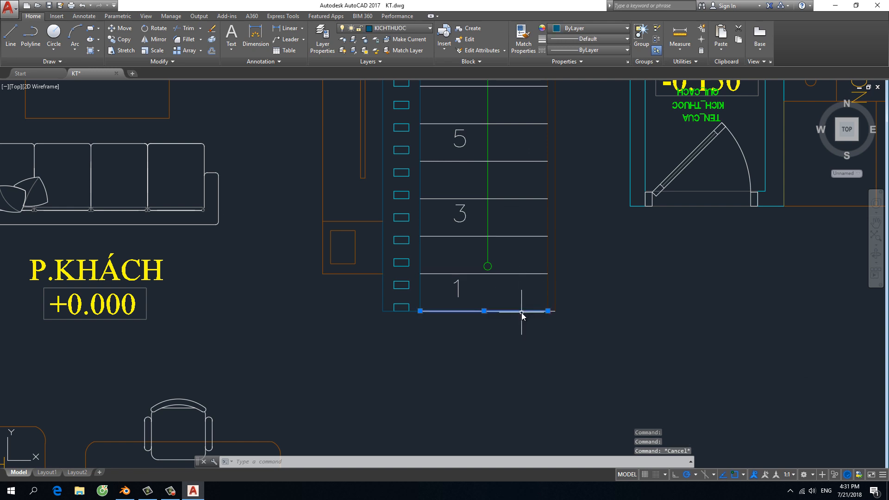
click(550, 296)
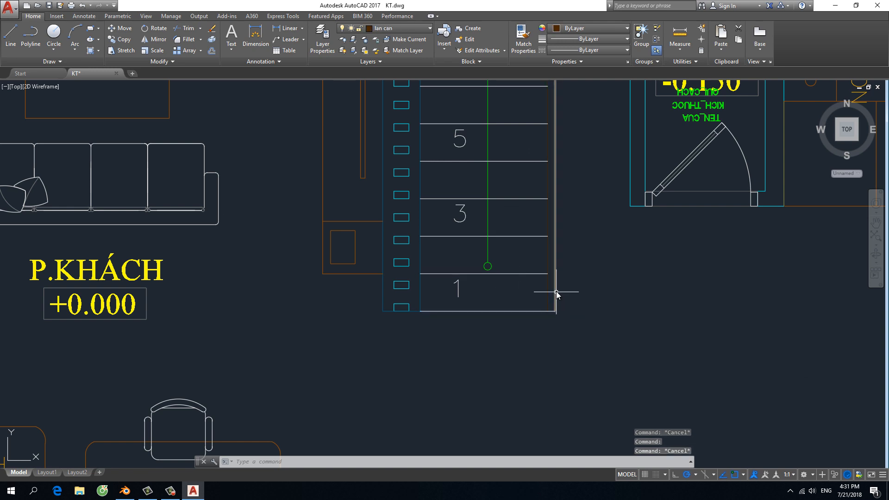
scroll(613, 279, down, 4)
scroll(613, 280, down, 5)
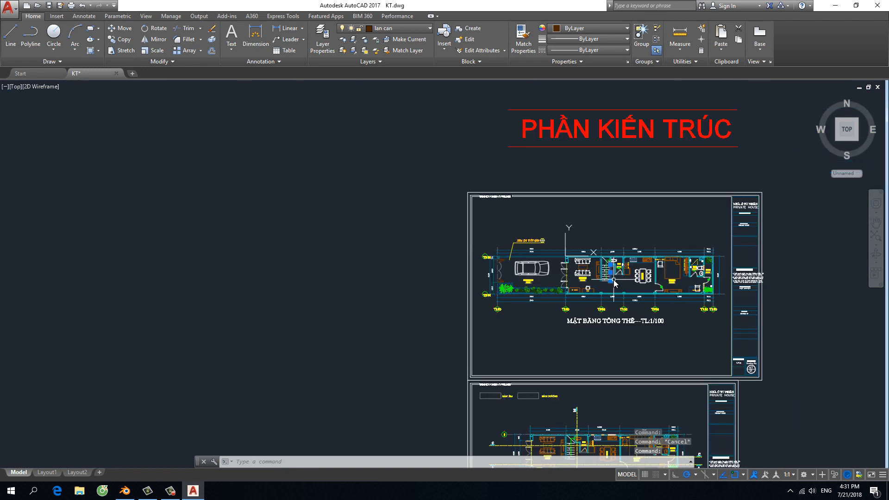
- Select all objects of the MẶT BẰNG TỔNG THỂ plan, including its dimensions and title, without the sheet frame
scroll(613, 279, up, 5)
key(Escape)
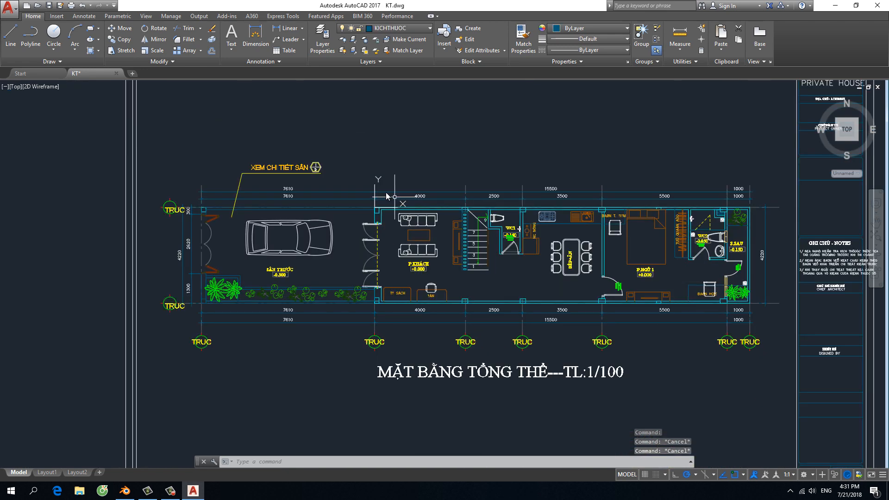
scroll(353, 188, up, 5)
scroll(353, 188, down, 5)
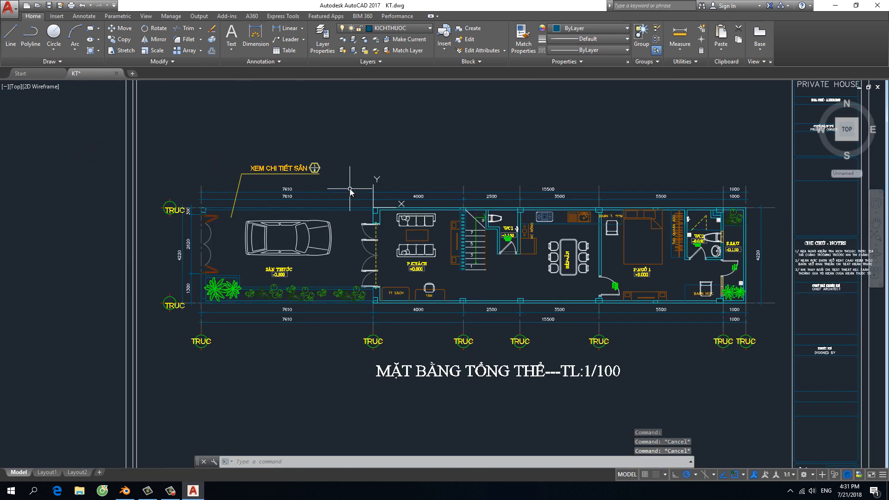
click(150, 148)
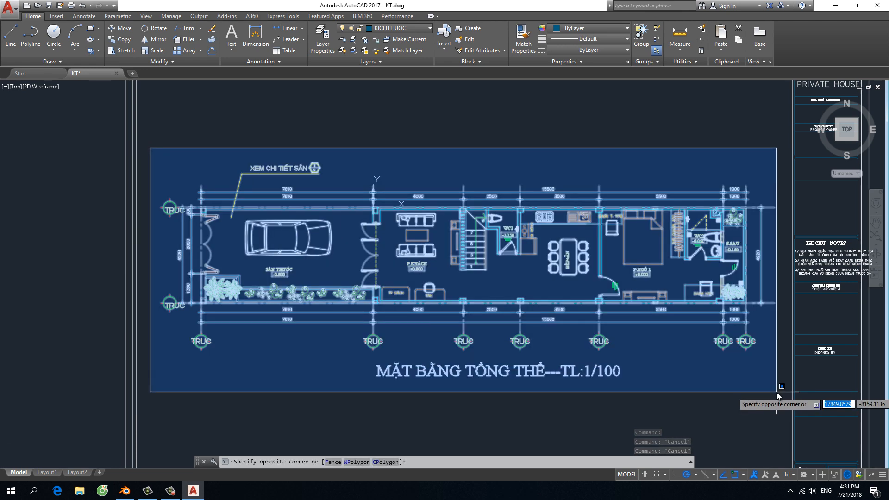
click(821, 415)
- Look over the floor plan sheets below, from the TẦNG TRỆT plans through TẦNG 1 to MẶT BẰNG MÁI, and clear the selection
scroll(329, 228, down, 6)
middle_drag(324, 289, 374, 210)
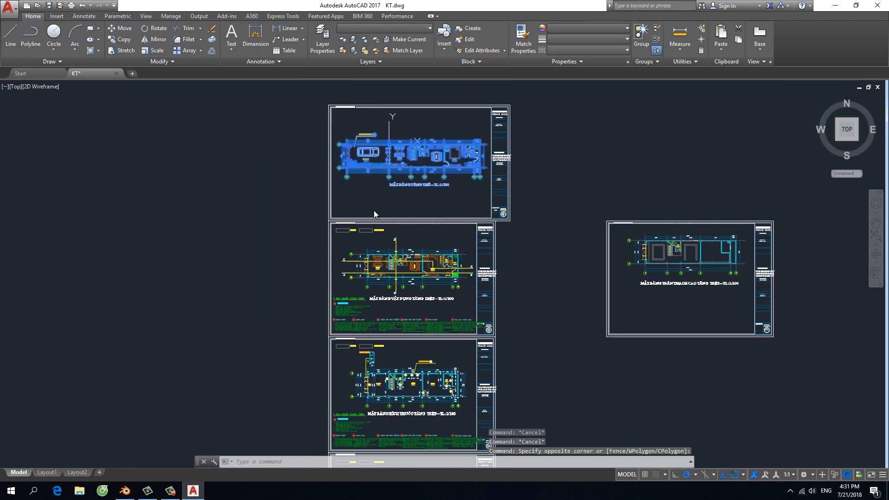
scroll(368, 291, up, 4)
scroll(434, 324, down, 4)
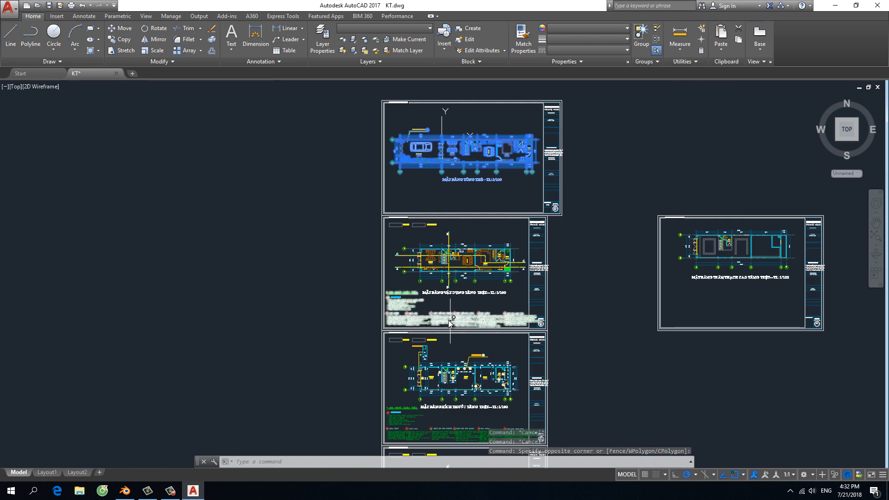
scroll(434, 335, up, 5)
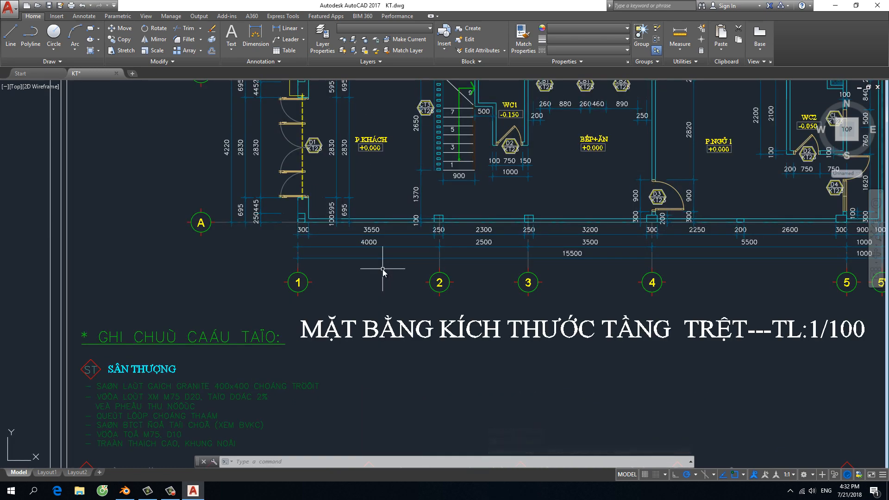
scroll(382, 271, down, 5)
middle_drag(408, 362, 417, 320)
scroll(375, 317, up, 5)
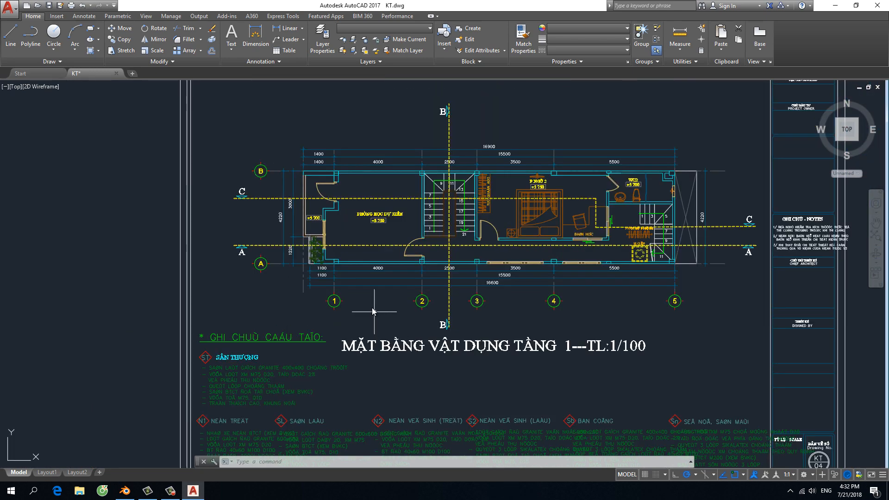
scroll(509, 257, down, 7)
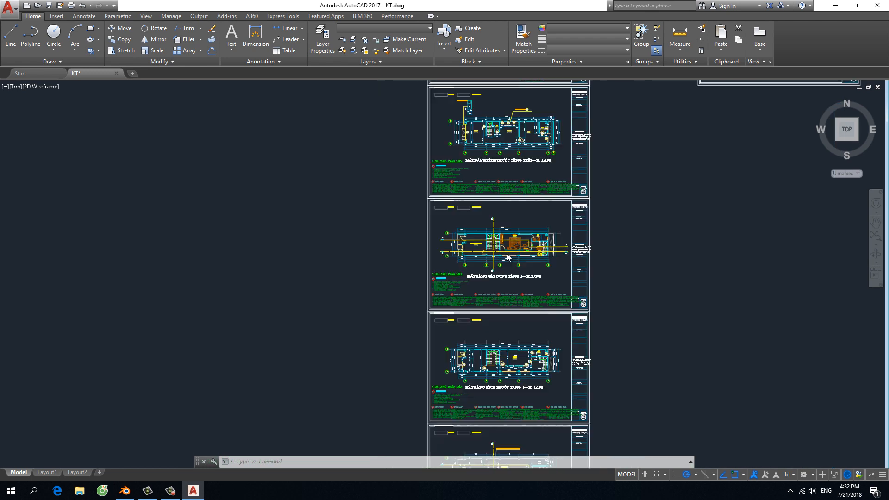
scroll(493, 374, up, 2)
scroll(493, 374, up, 2)
middle_drag(524, 364, 481, 266)
middle_drag(471, 356, 489, 295)
scroll(458, 293, up, 2)
scroll(457, 292, up, 2)
scroll(603, 261, down, 4)
middle_drag(599, 365, 530, 248)
scroll(524, 348, up, 5)
scroll(514, 322, down, 3)
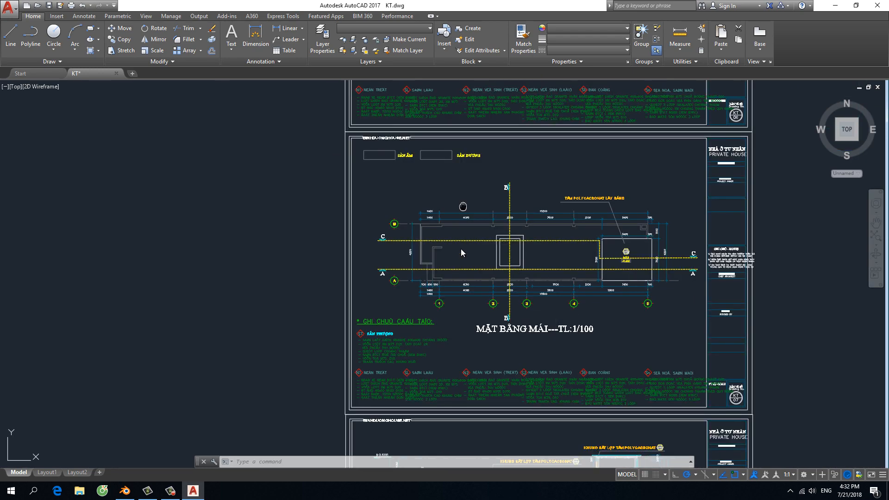
middle_drag(461, 249, 462, 315)
middle_drag(496, 215, 498, 320)
middle_drag(508, 199, 494, 301)
scroll(495, 291, down, 4)
scroll(485, 144, up, 1)
middle_drag(485, 145, 476, 296)
scroll(482, 157, up, 5)
middle_drag(508, 221, 364, 195)
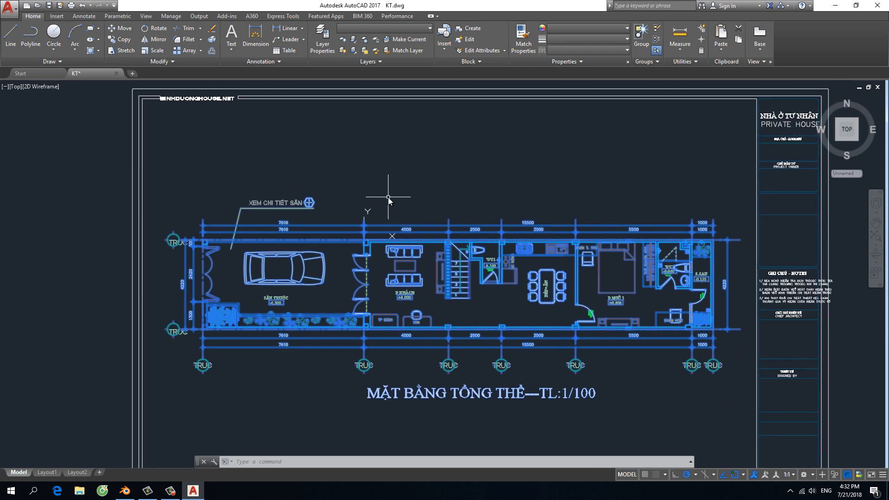
key(Escape)
key(Escape)
- Select the whole MẶT BẰNG TỔNG THỂ plan without its sheet frame and open Write Block (WBLOCK) for it
scroll(364, 227, up, 4)
scroll(365, 230, down, 6)
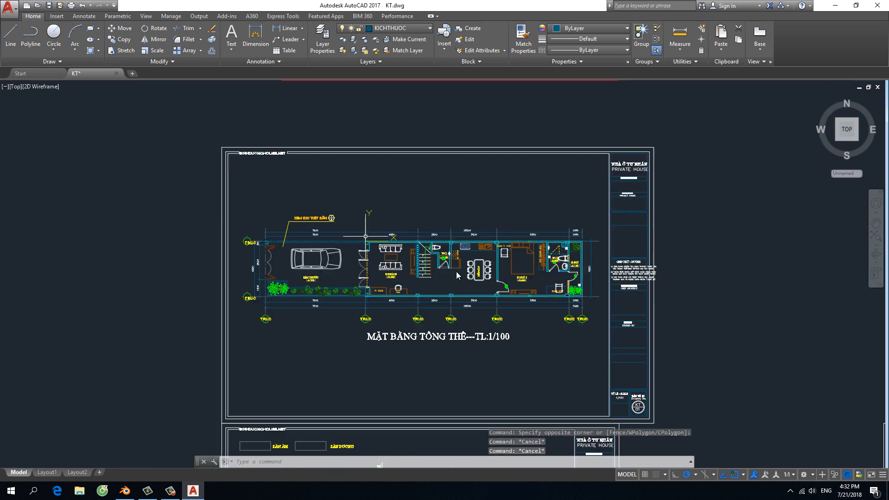
click(603, 352)
click(236, 196)
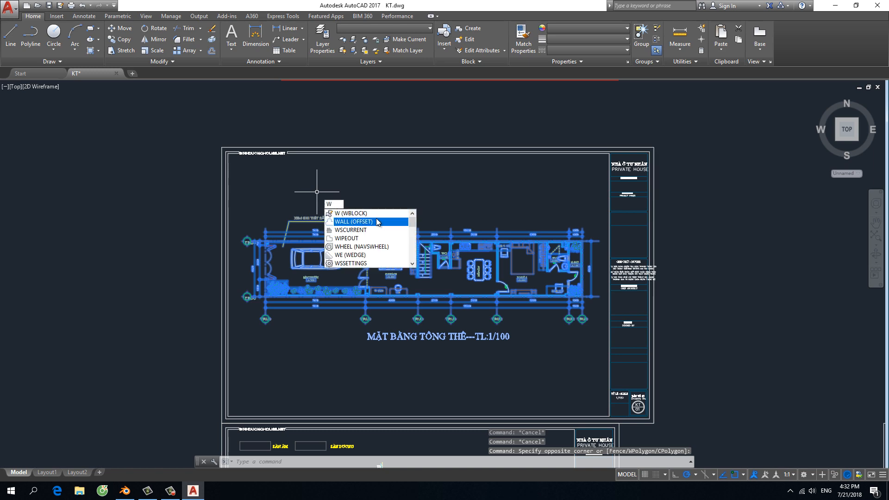
click(355, 213)
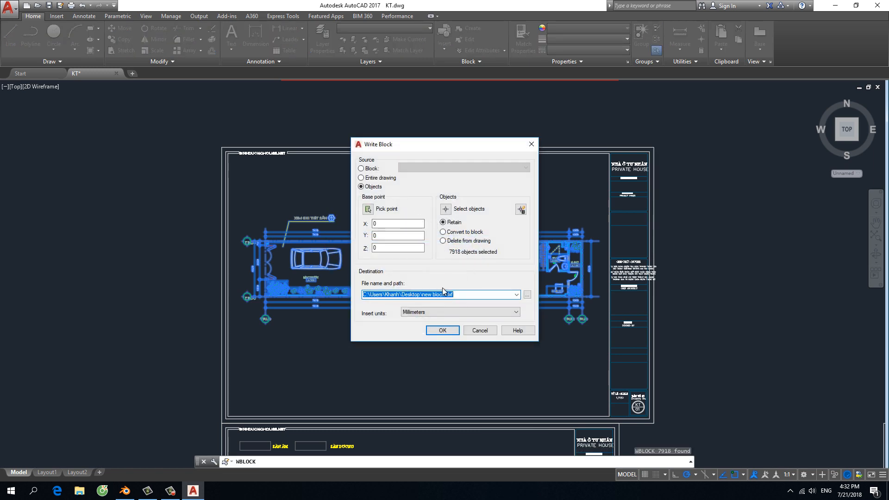
- Write the selected plan objects to the Desktop as RDC.dxf in AutoCAD 2010/LT2010 DXF format, with millimeters as insert units
click(527, 295)
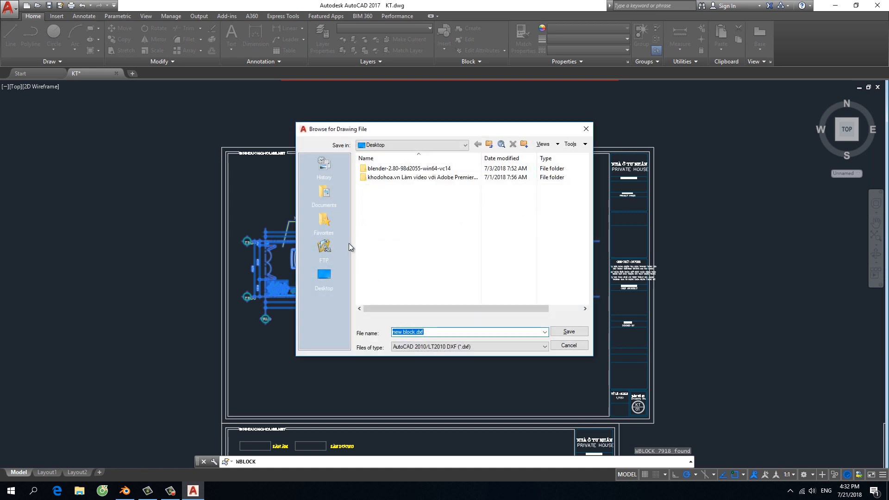
click(327, 273)
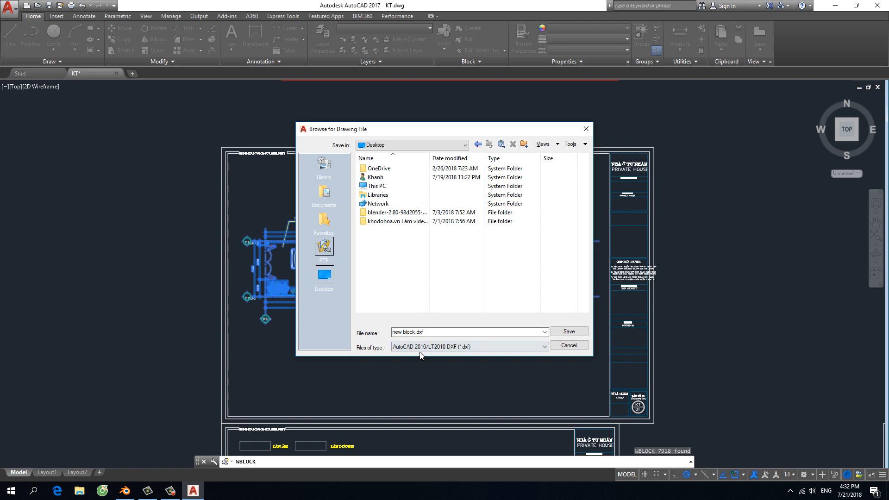
click(456, 346)
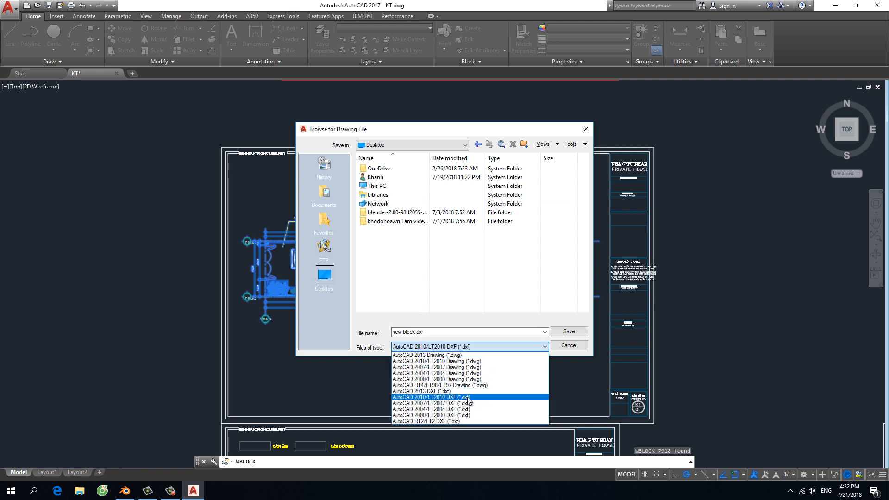
click(430, 397)
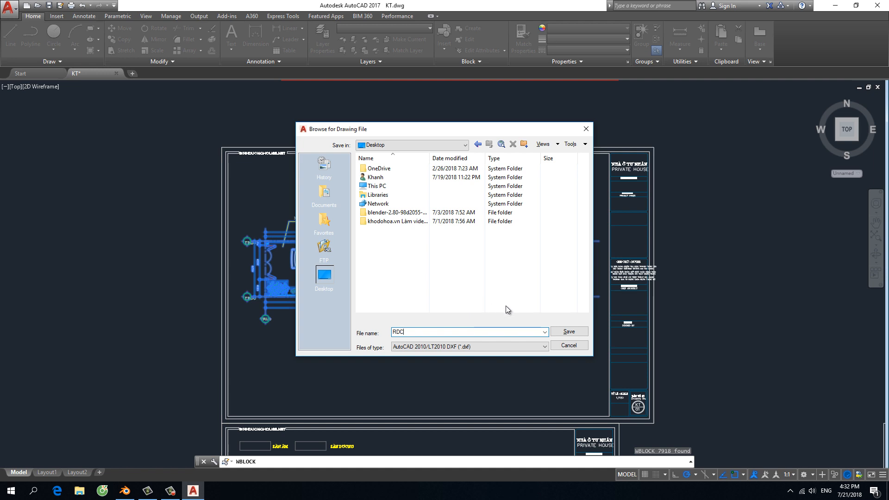
click(562, 332)
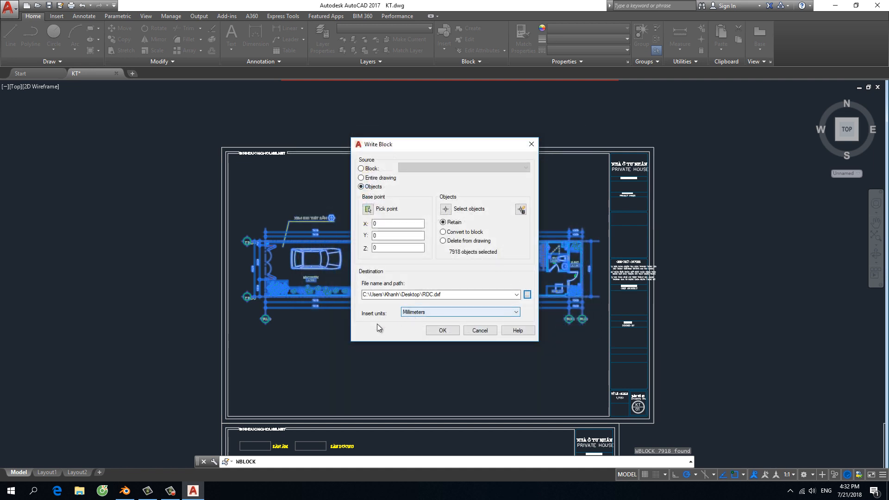
click(442, 331)
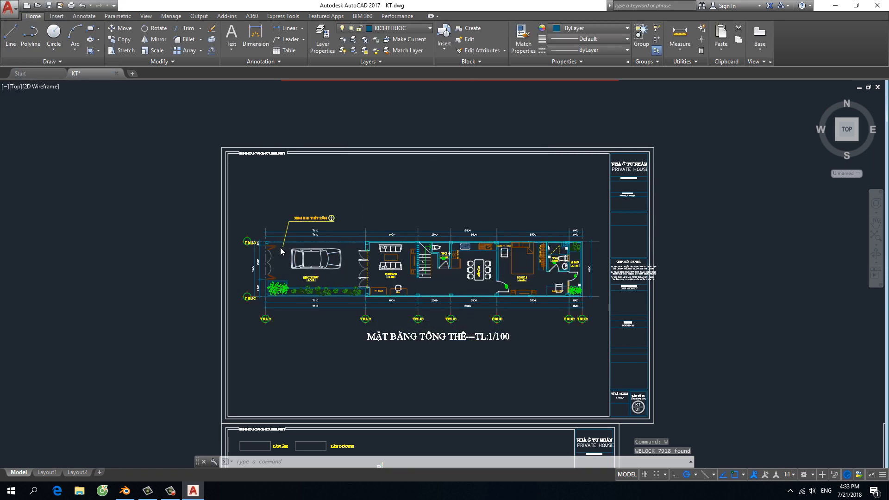
- Show the desktop, place RDC.dxf beside KT.dwg and switch to Blender
scroll(284, 245, up, 2)
scroll(655, 344, down, 2)
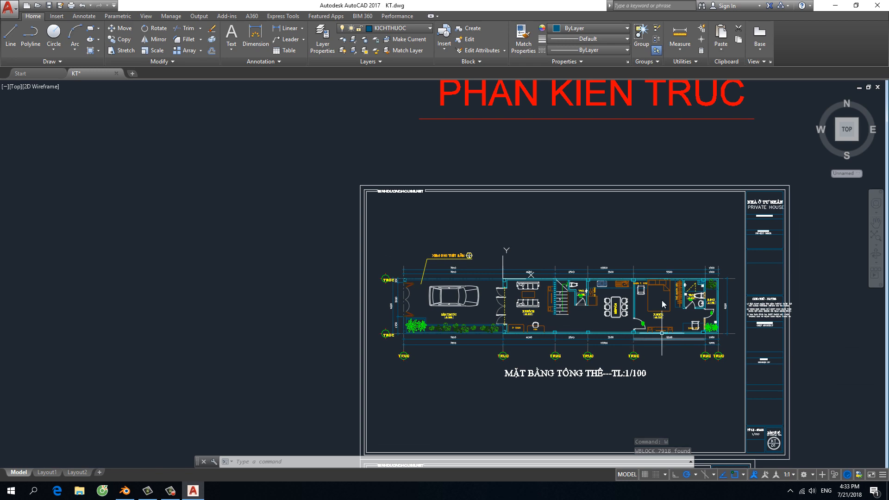
click(835, 6)
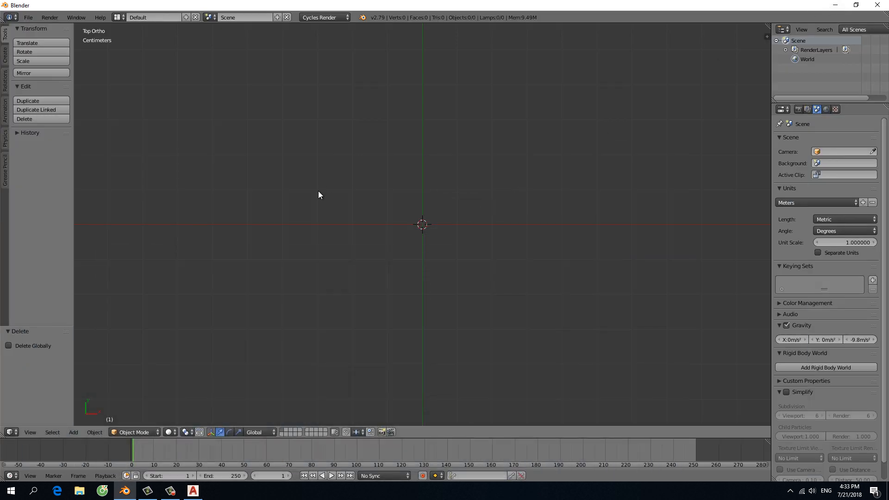
click(835, 6)
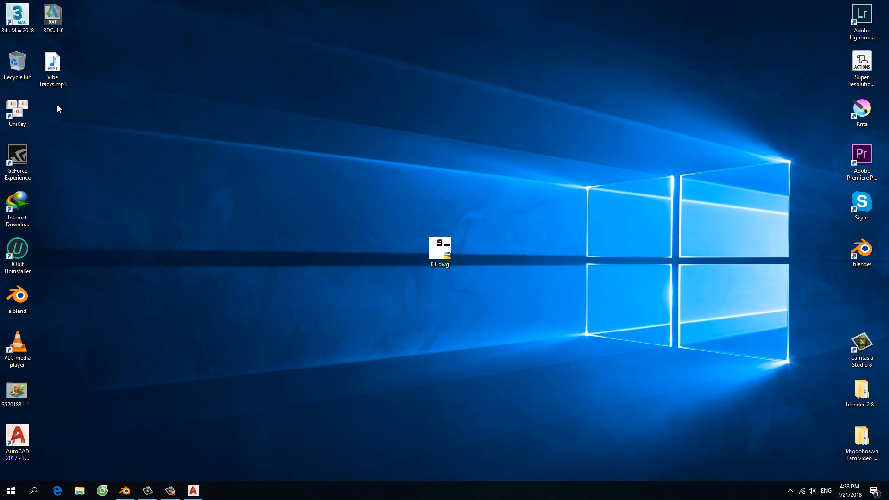
drag(52, 18, 404, 250)
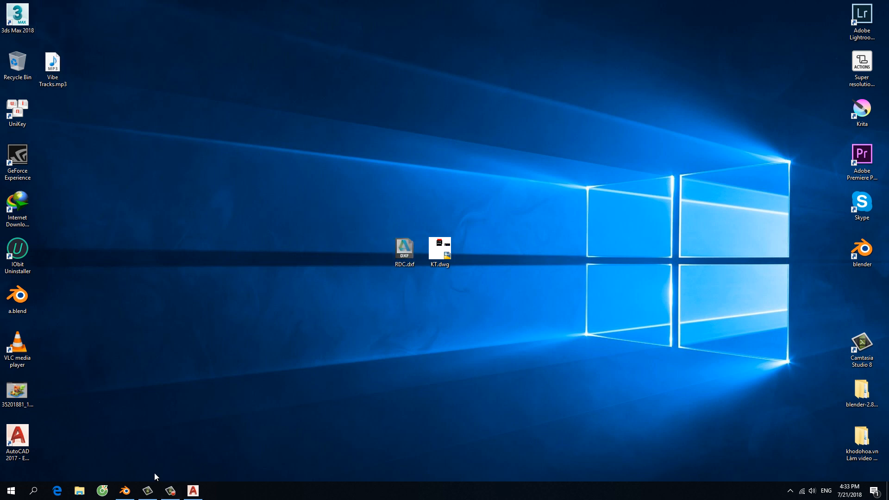
click(125, 491)
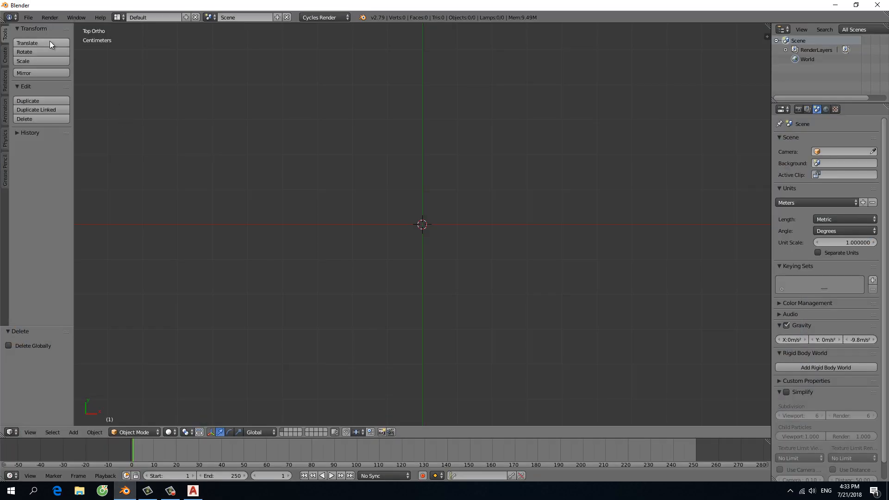
click(28, 17)
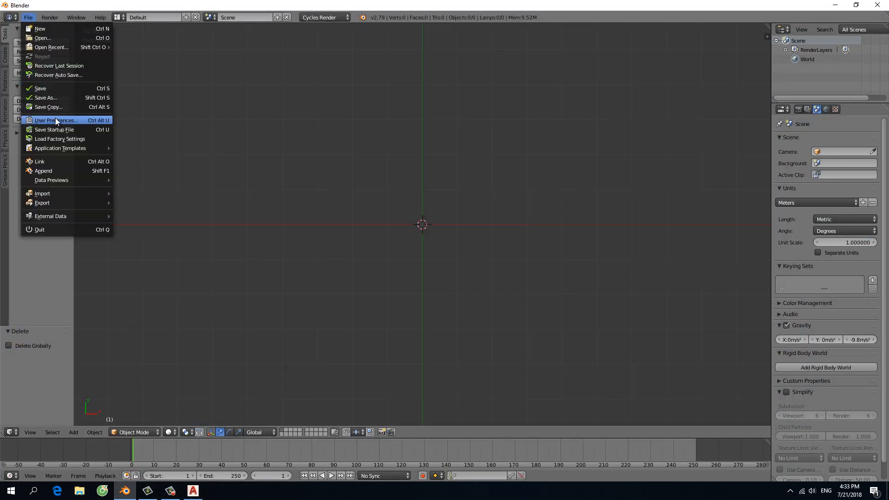
click(55, 120)
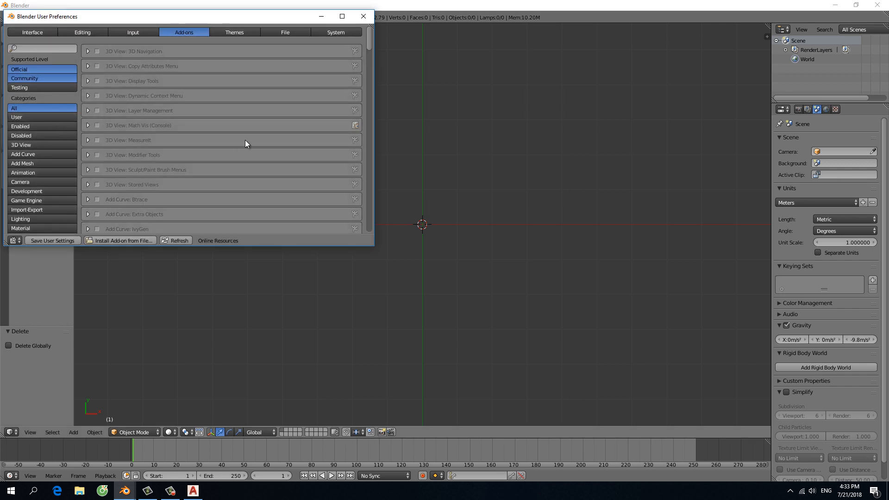
drag(211, 25, 462, 110)
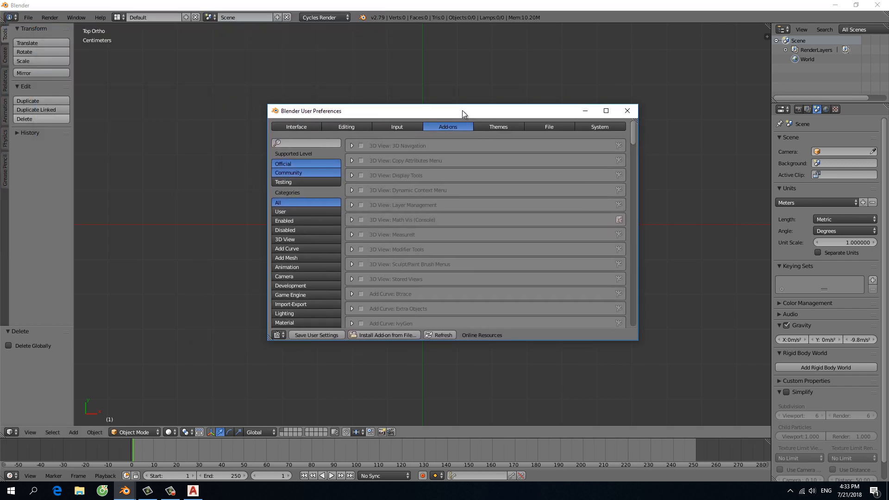
click(299, 143)
click(585, 110)
- Open the user preferences and search the add-ons for "dxf"
click(28, 17)
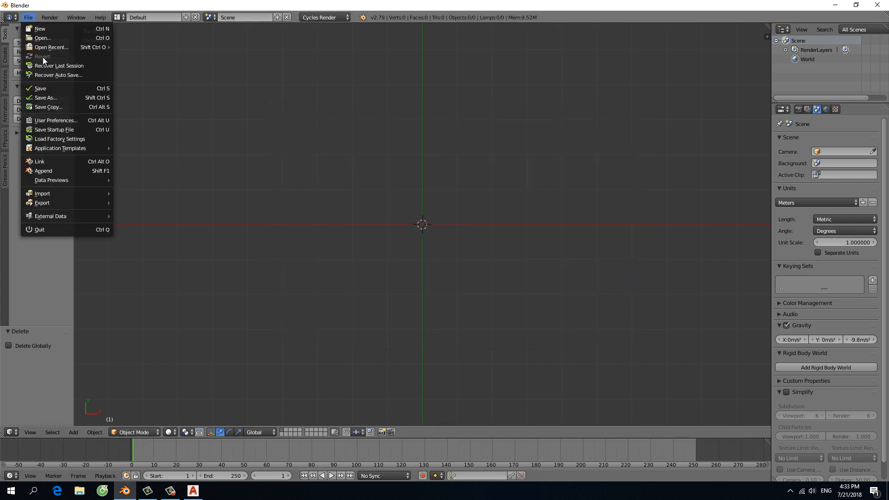
click(63, 122)
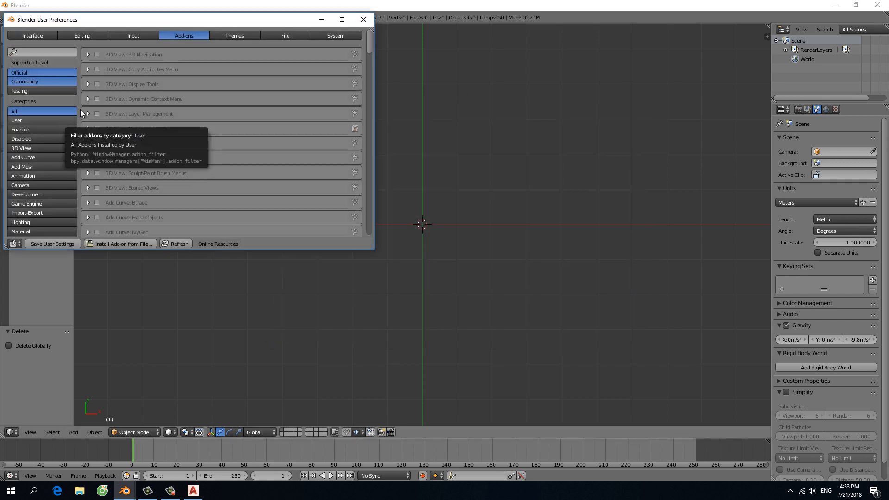
drag(158, 18, 449, 112)
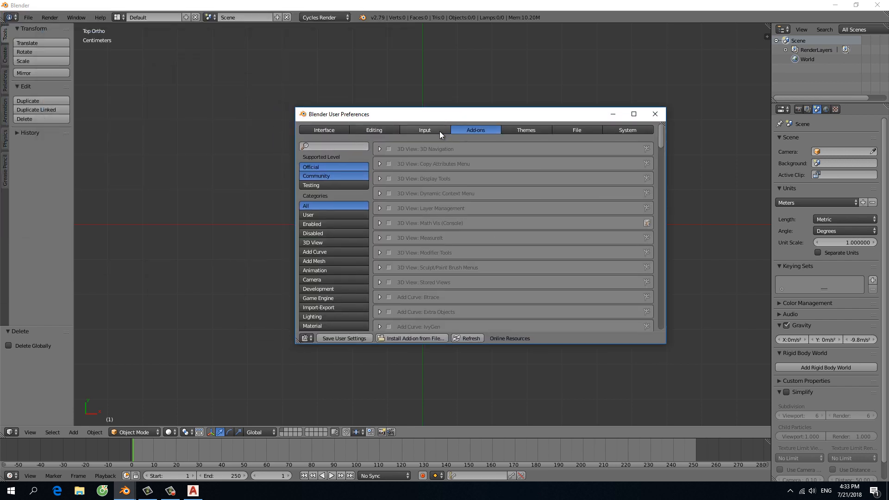
click(336, 146)
text(dxf)
key(Return)
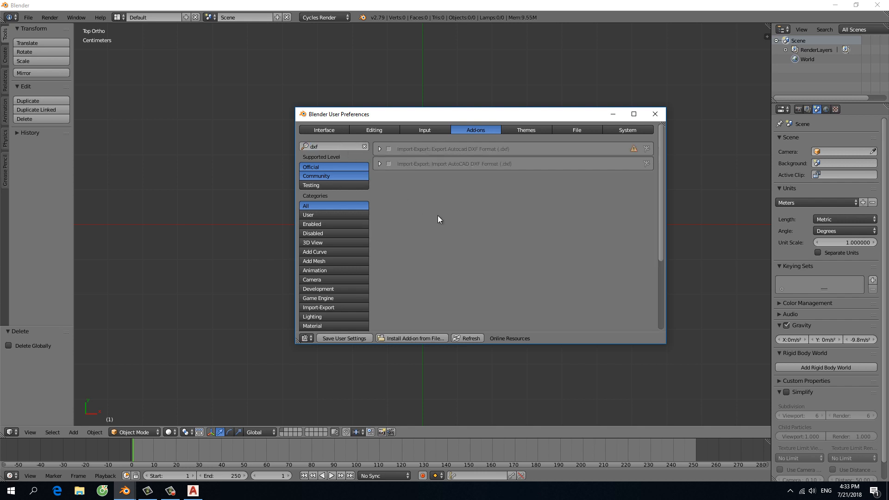
- Enable the Export Autocad DXF and Import AutoCAD DXF add-ons, save the user settings and close the preferences
click(388, 164)
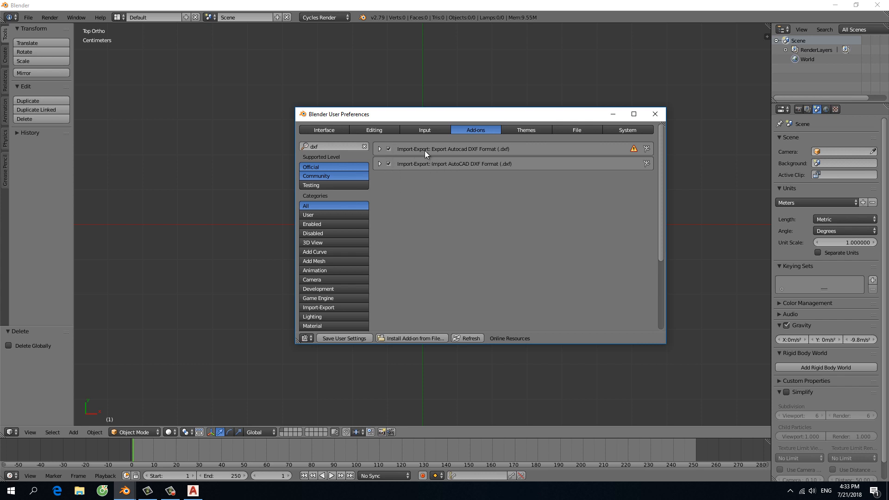
click(340, 337)
click(336, 338)
click(656, 119)
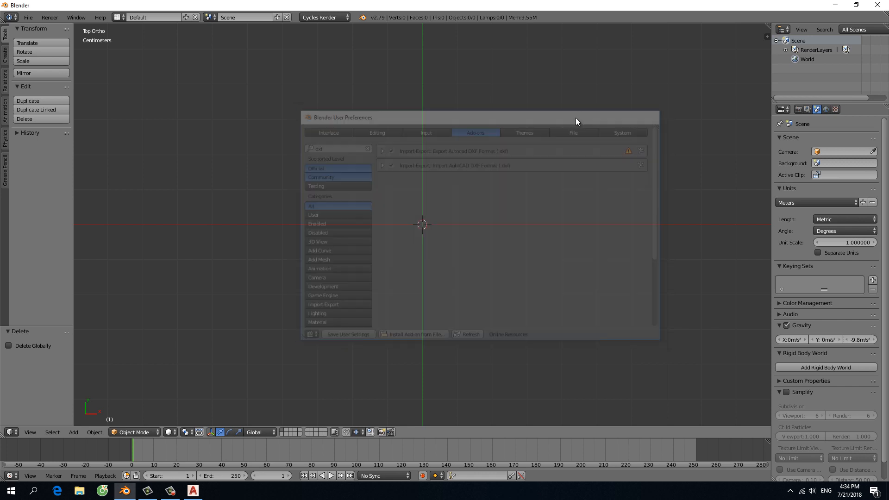
- Import RDC.dxf from the Desktop as AutoCAD DXF with the default import options and show the imported plan in top view
click(27, 19)
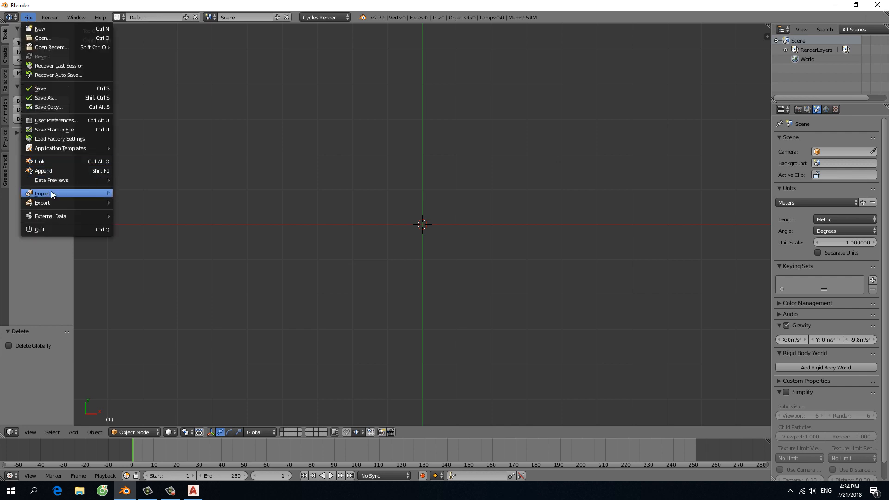
mouse_move(49, 195)
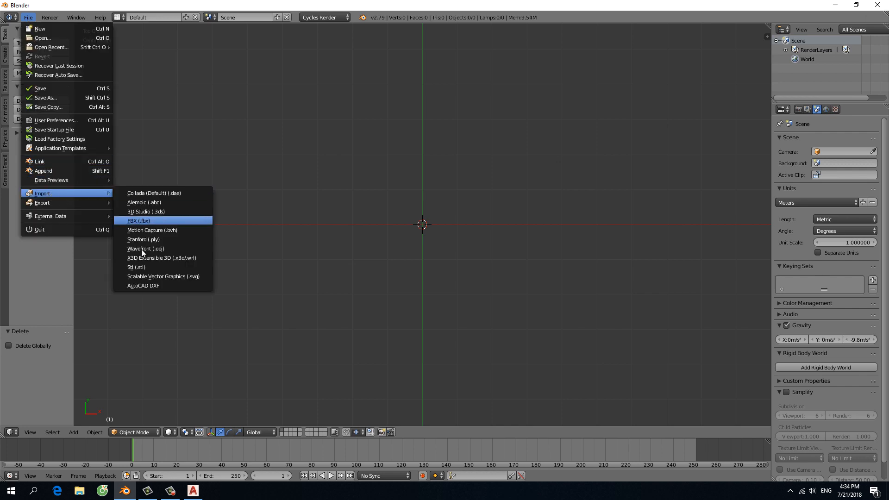
click(155, 287)
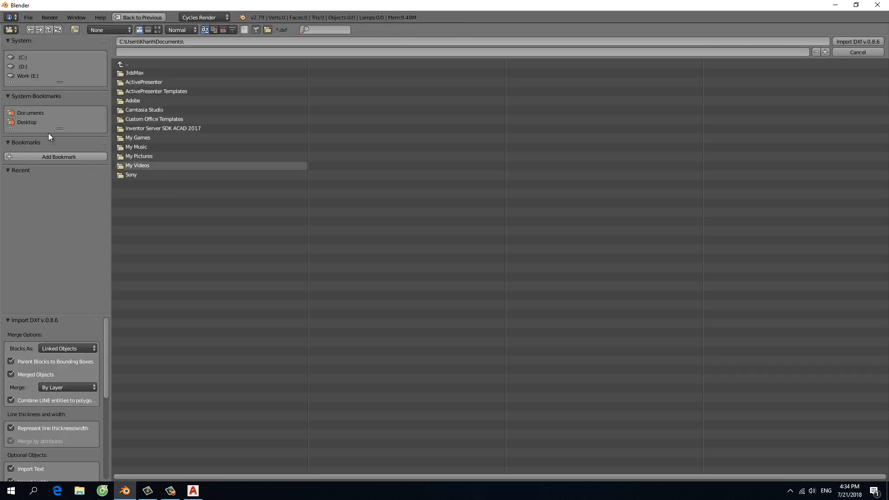
click(28, 123)
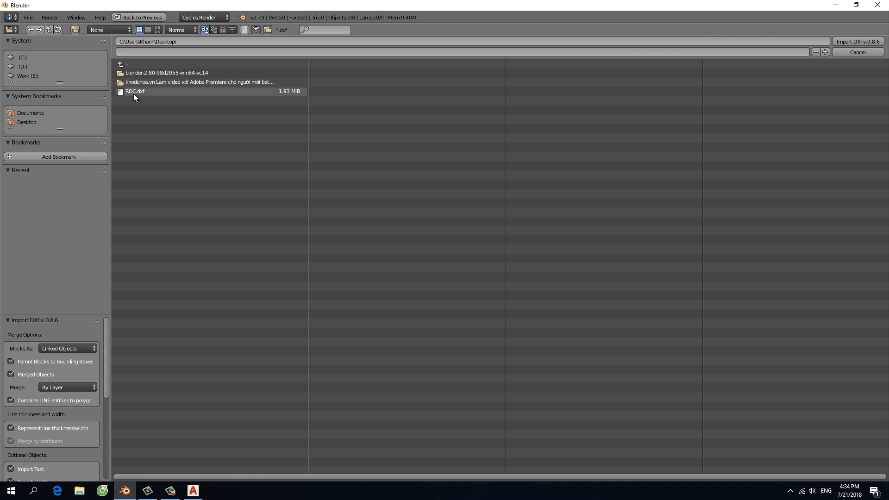
click(134, 93)
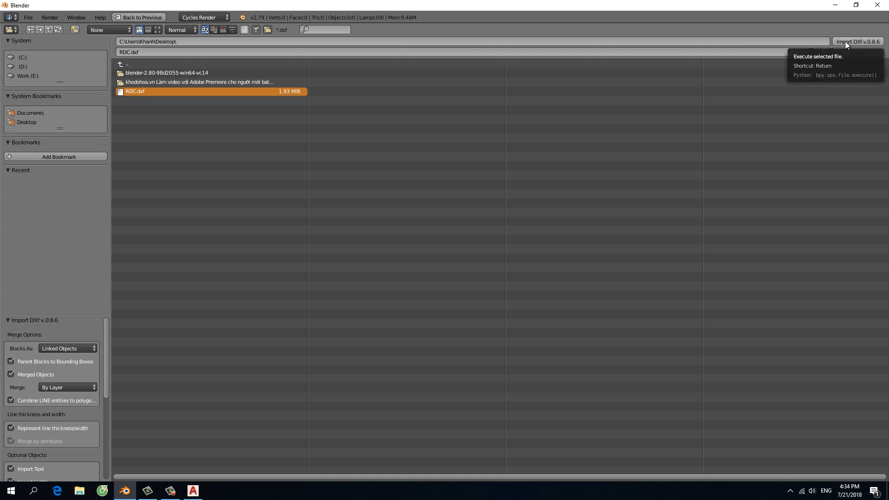
scroll(54, 390, down, 5)
scroll(60, 379, down, 4)
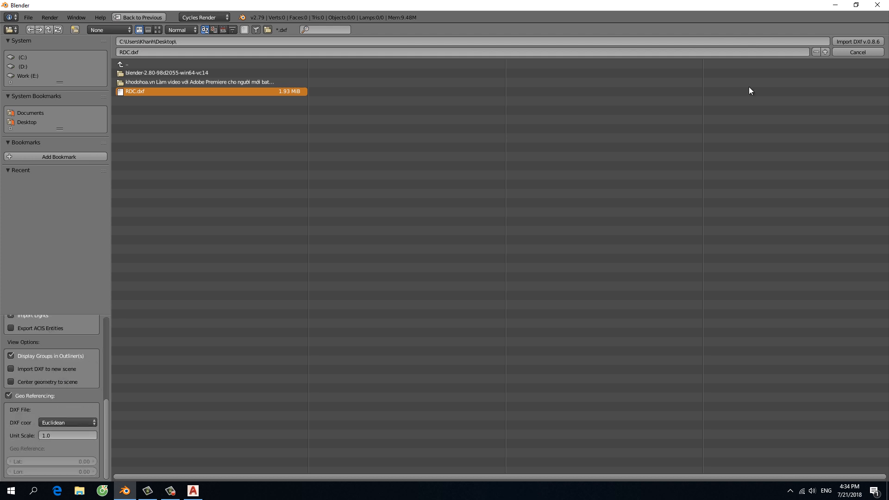
click(855, 43)
scroll(415, 206, down, 6)
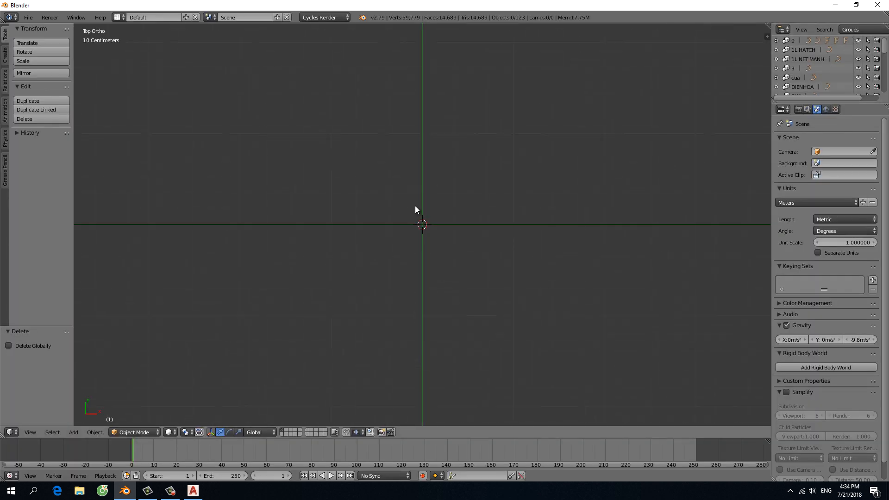
mouse_move(439, 227)
middle_down()
mouse_move(420, 198)
mouse_move(446, 208)
mouse_move(476, 202)
mouse_move(430, 196)
middle_up()
scroll(420, 199, up, 5)
key(KP_7)
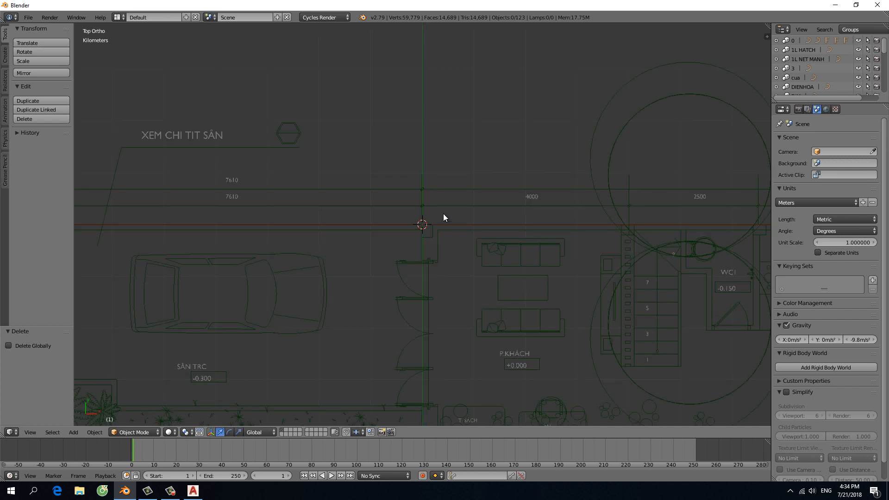
- Switch to AutoCAD to examine the original MẶT BẰNG TỔNG THỂ plan and its origin, and return to Blender
click(193, 491)
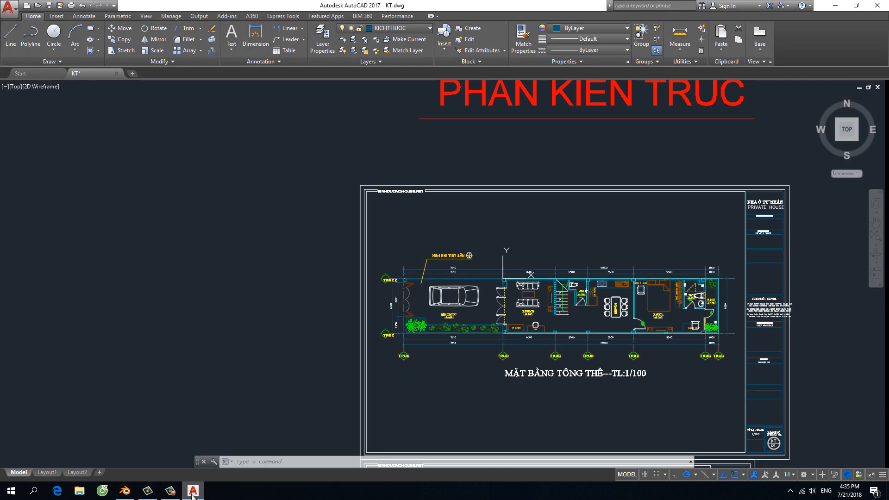
scroll(558, 312, up, 2)
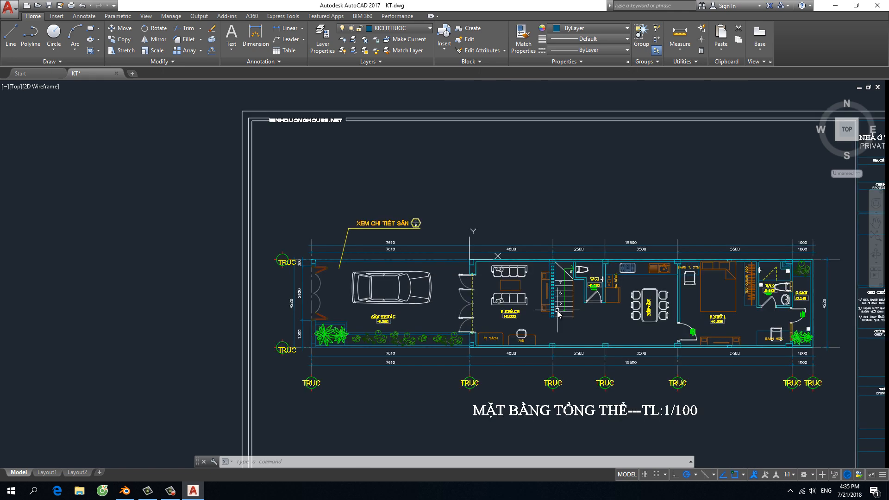
scroll(558, 312, down, 2)
scroll(558, 313, up, 2)
scroll(558, 313, down, 1)
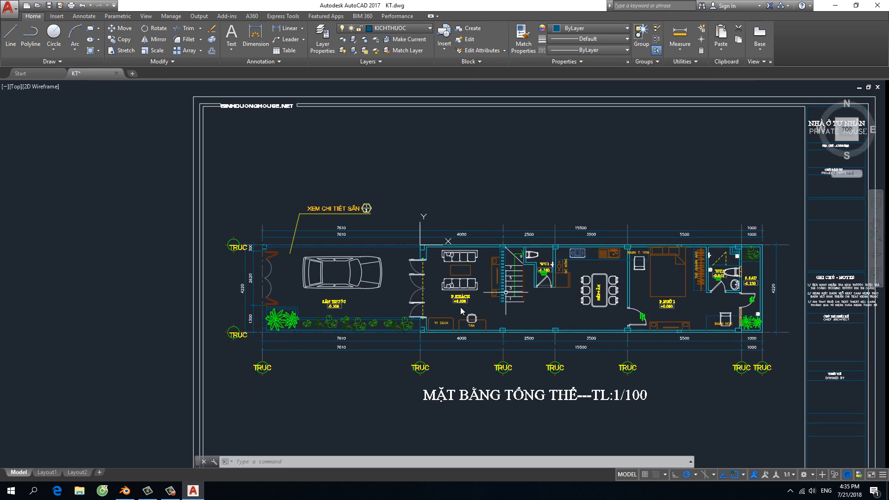
click(124, 491)
- Examine the imported plan's extent and its placement at the origin, selecting and deselecting all objects to highlight them
scroll(548, 272, down, 1)
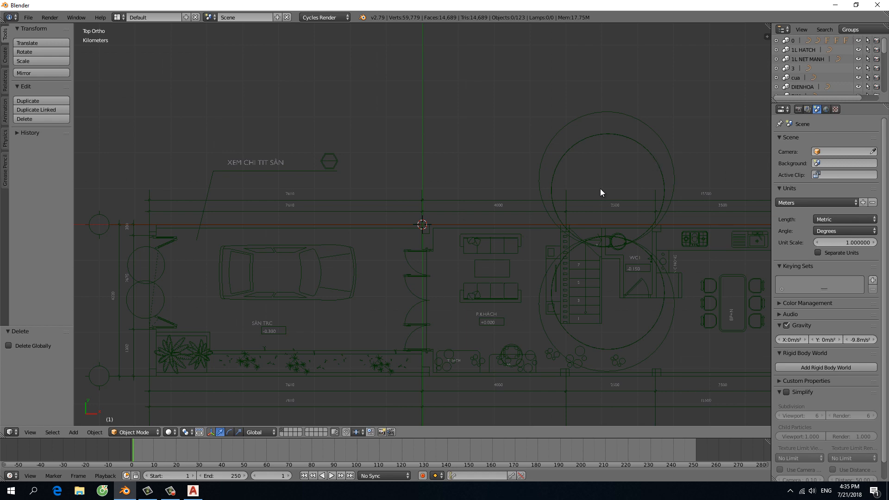
key(a)
key(a)
key(a)
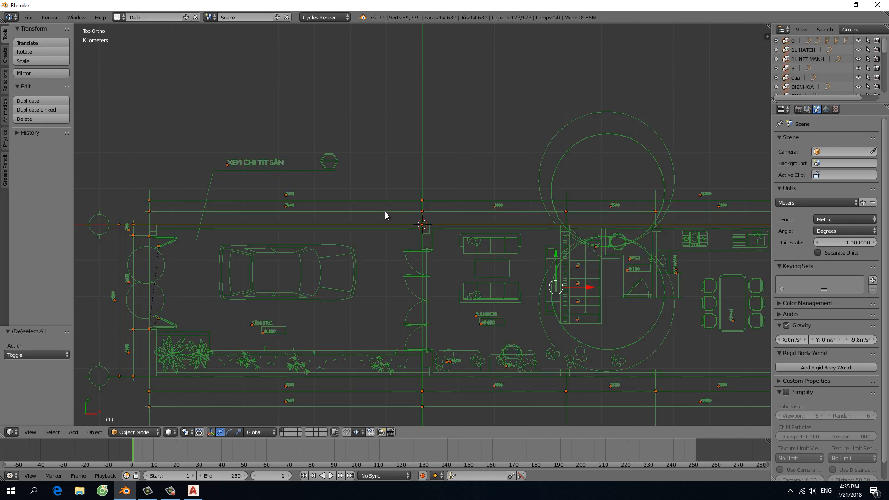
scroll(385, 212, up, 3)
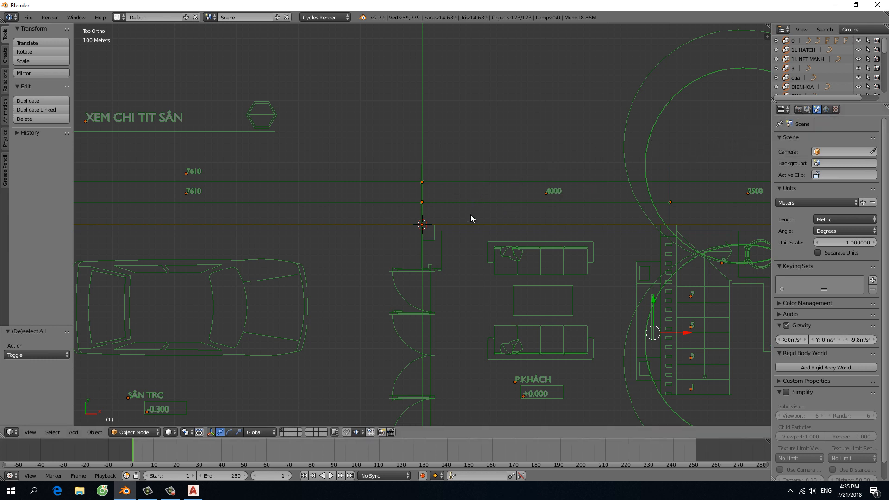
key(a)
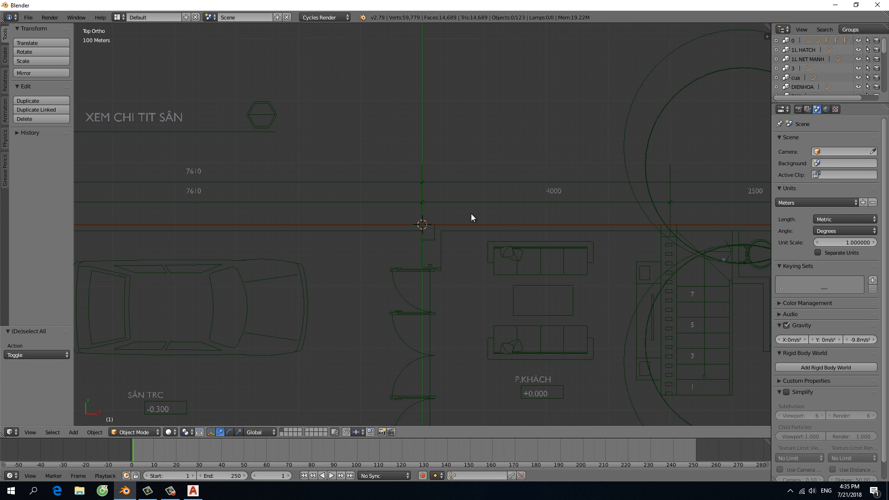
scroll(471, 213, down, 10)
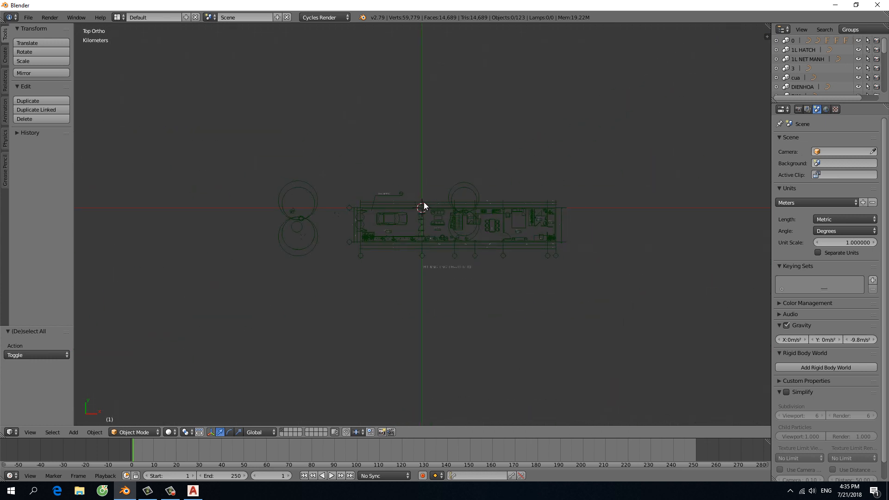
scroll(423, 202, up, 5)
scroll(431, 165, up, 5)
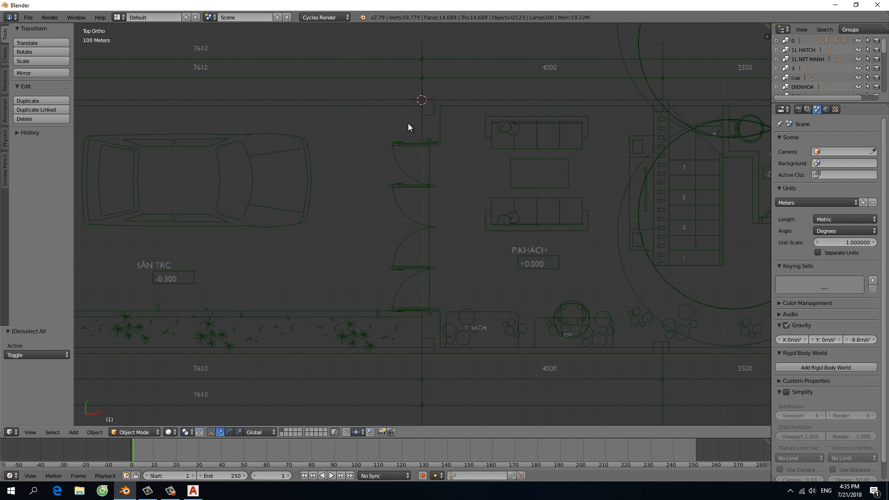
- Set the pivot point for transformations to the 3D Cursor
click(170, 432)
click(186, 433)
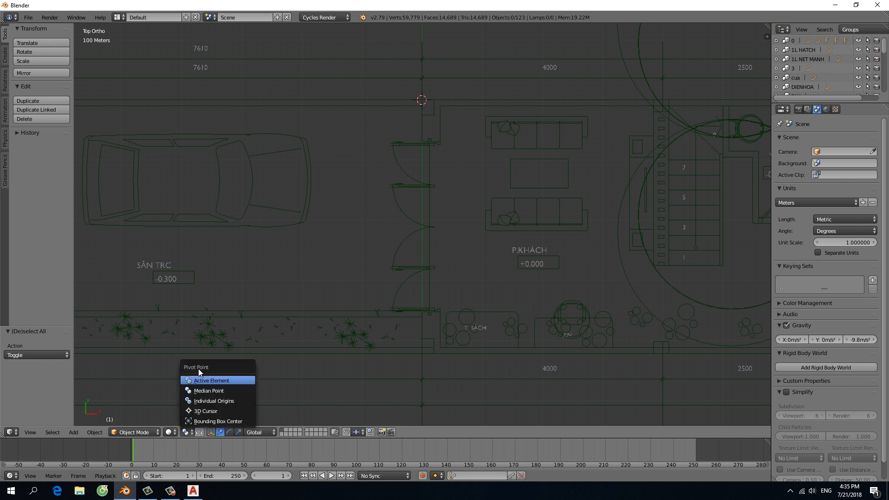
click(209, 411)
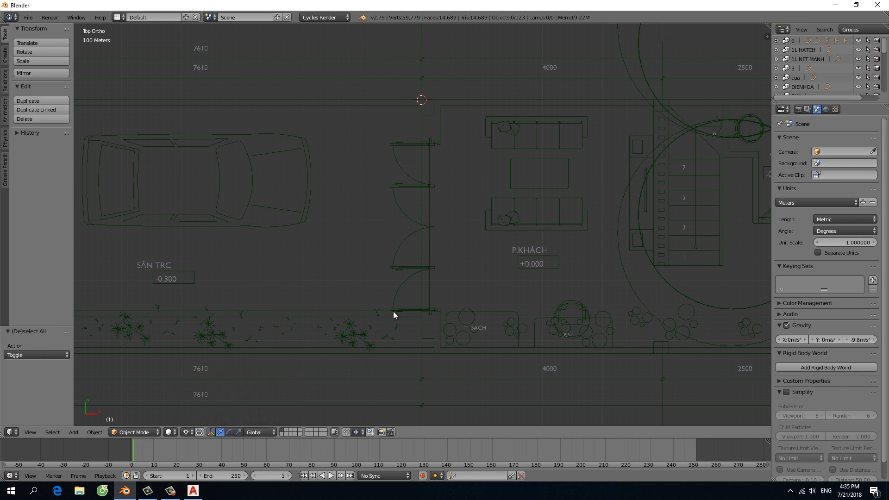
scroll(409, 300, down, 2)
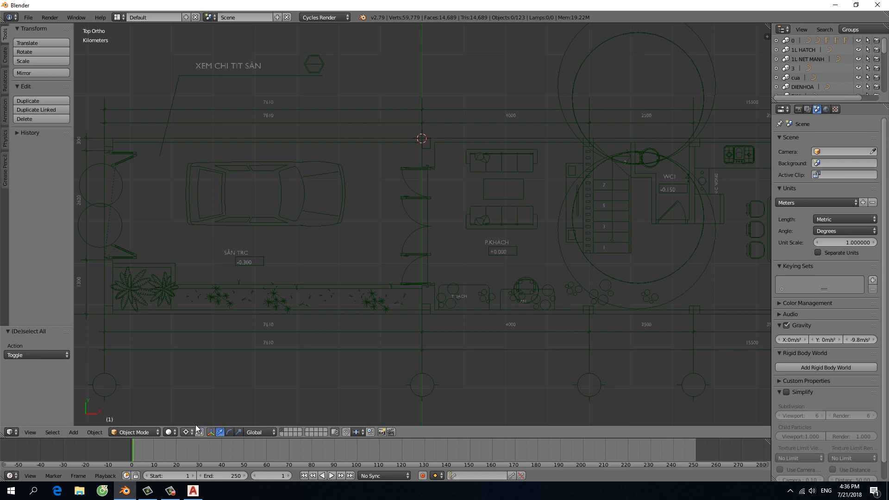
scroll(459, 214, down, 1)
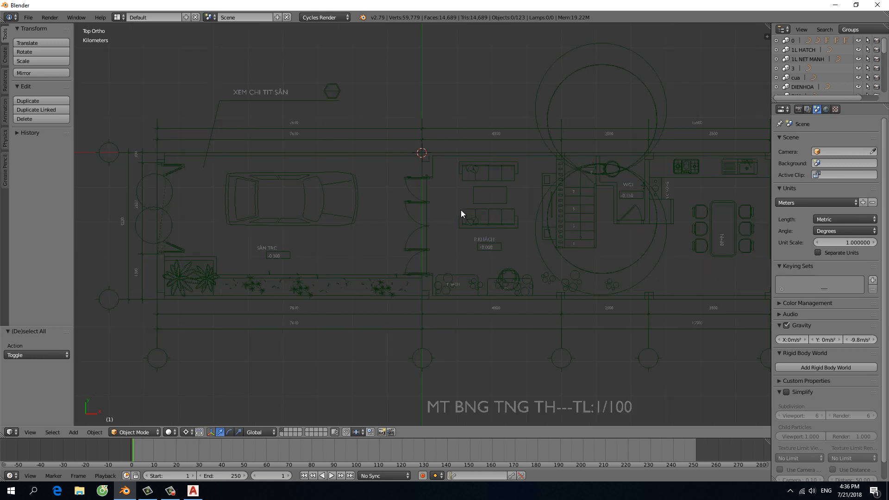
- Select all imported plan objects and scale them uniformly by 0.01 about the 3D cursor
key(a)
middle_drag(460, 210, 429, 188)
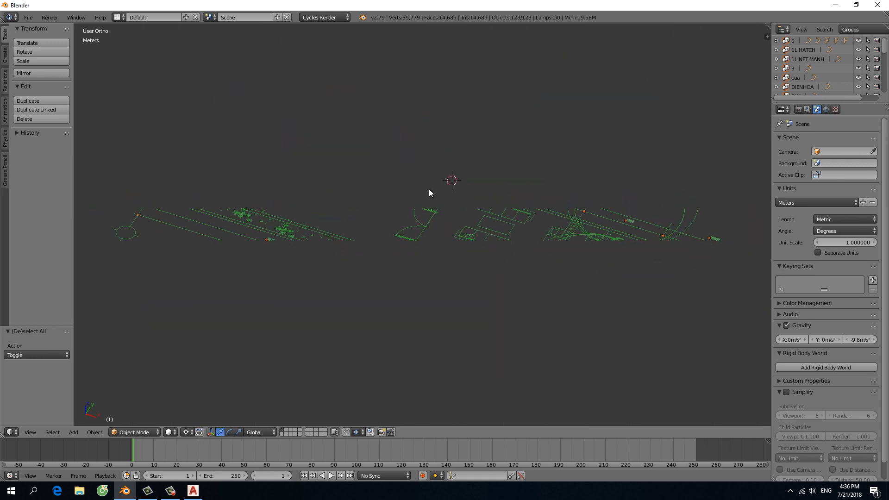
scroll(448, 188, up, 2)
key(s)
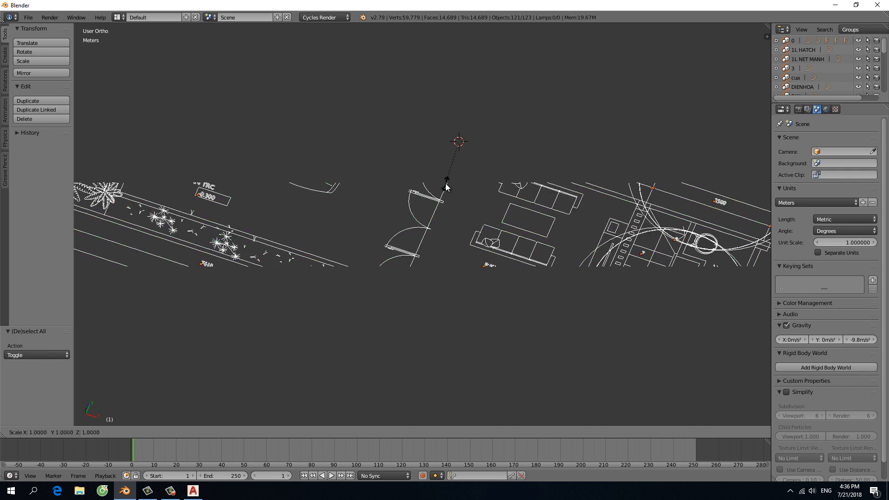
text(.01)
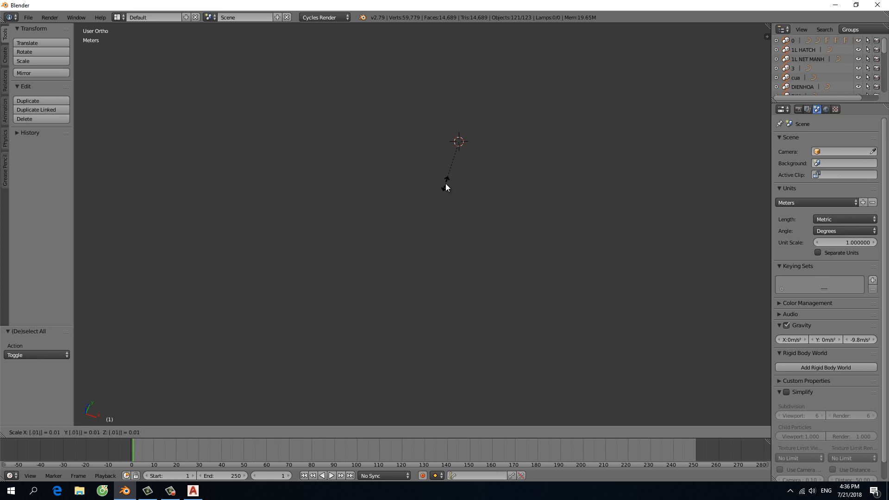
key(Return)
scroll(446, 188, up, 15)
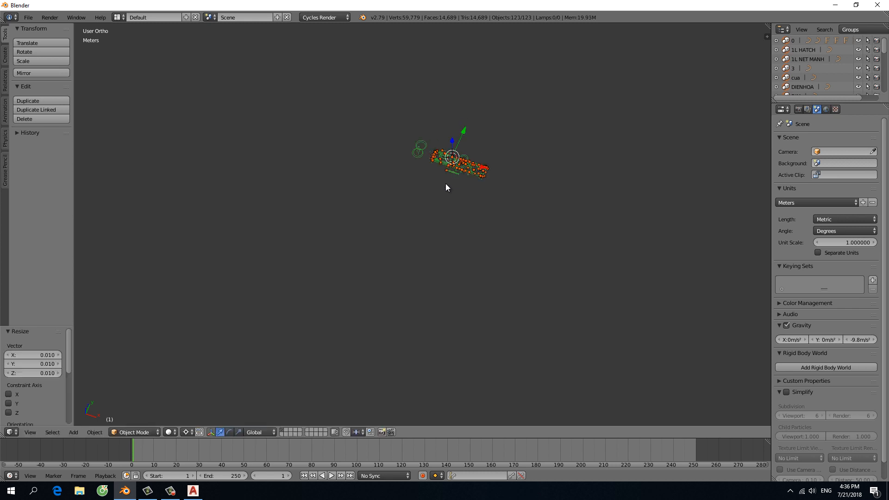
- Check the plan's size in top orthographic view and scale all its objects by a further factor of 0.1
key(KP_7)
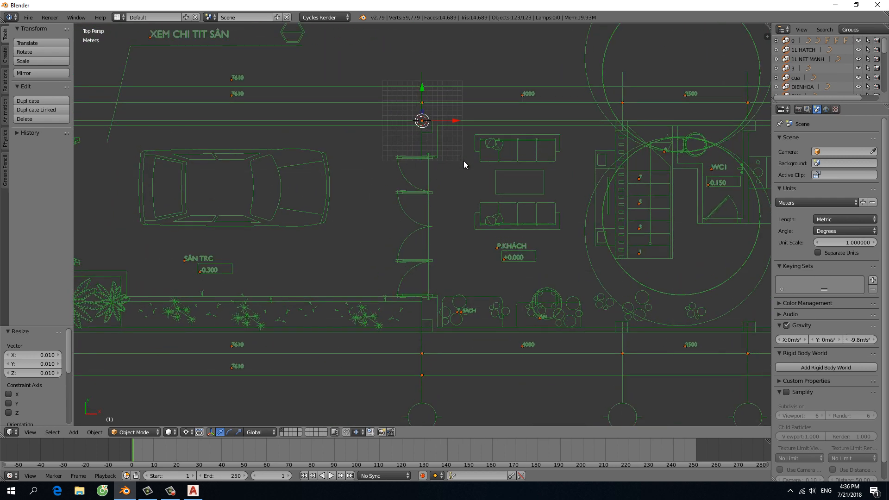
key(KP_5)
scroll(426, 187, up, 6)
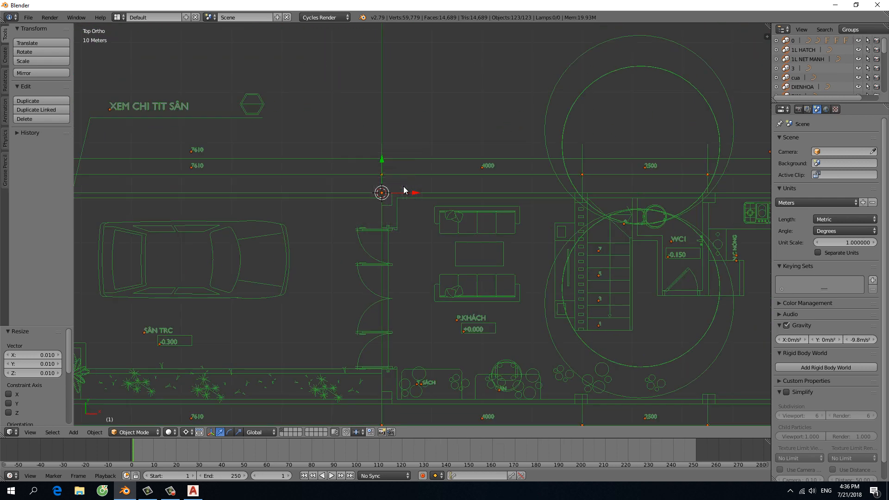
scroll(405, 191, down, 3)
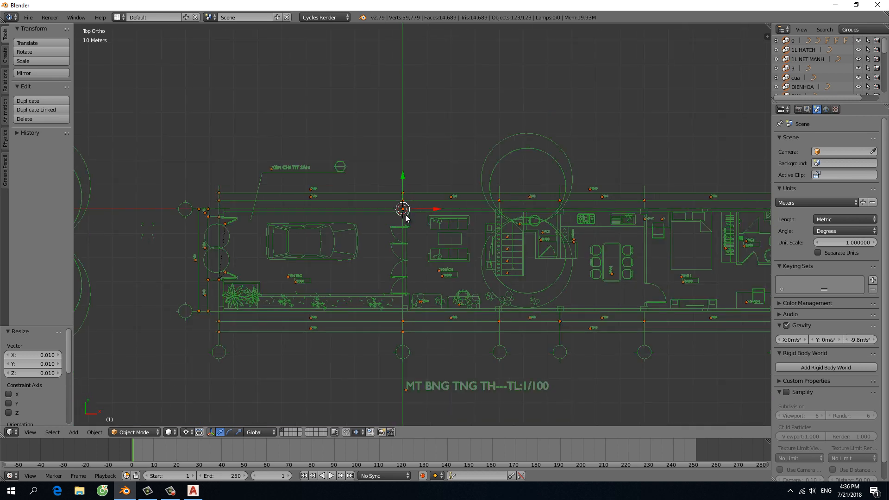
scroll(407, 218, up, 3)
scroll(323, 152, up, 4)
scroll(328, 171, down, 5)
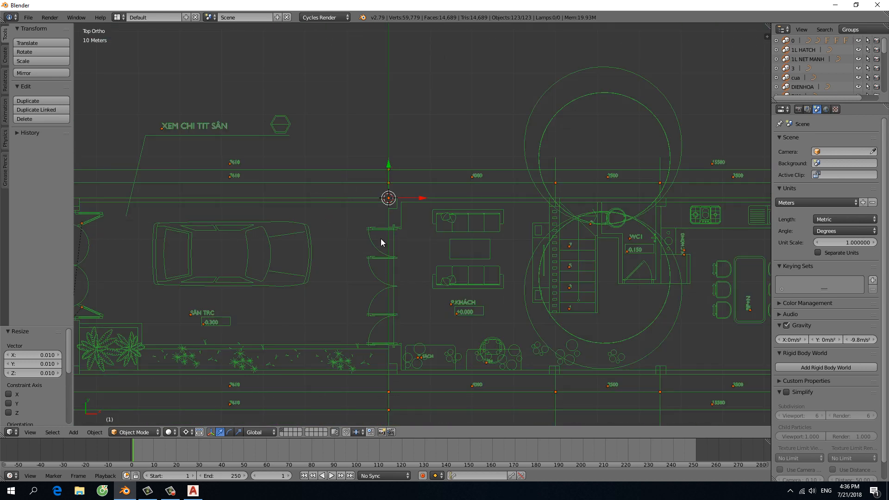
middle_drag(381, 242, 358, 166)
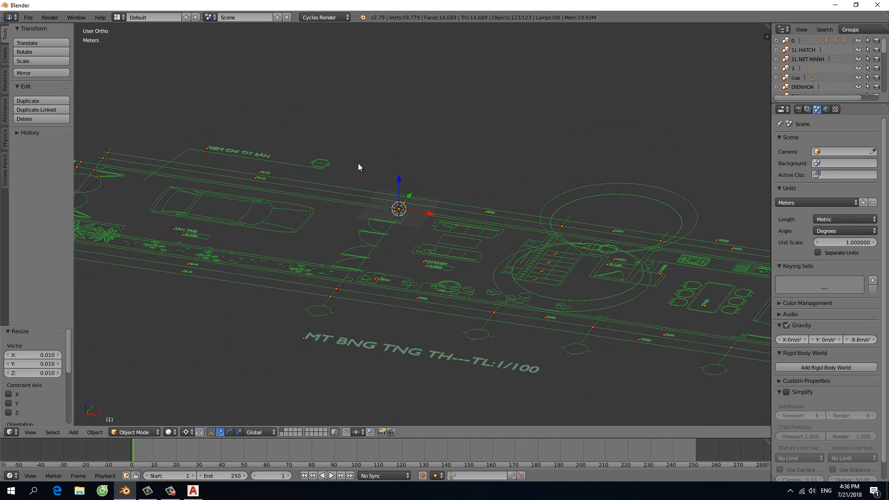
text(s.1)
key(Return)
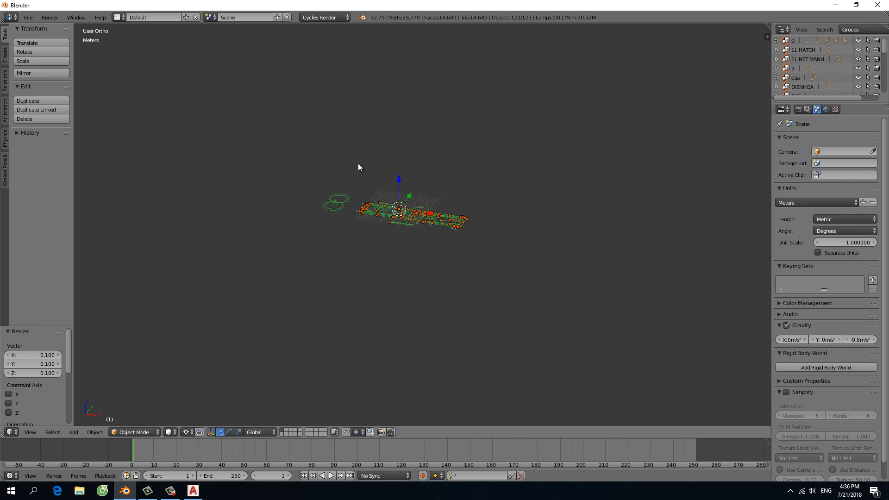
- Examine the rescaled plan against the grid from an angle and in top orthographic view
key(KP_5)
key(KP_Decimal)
key(KP_7)
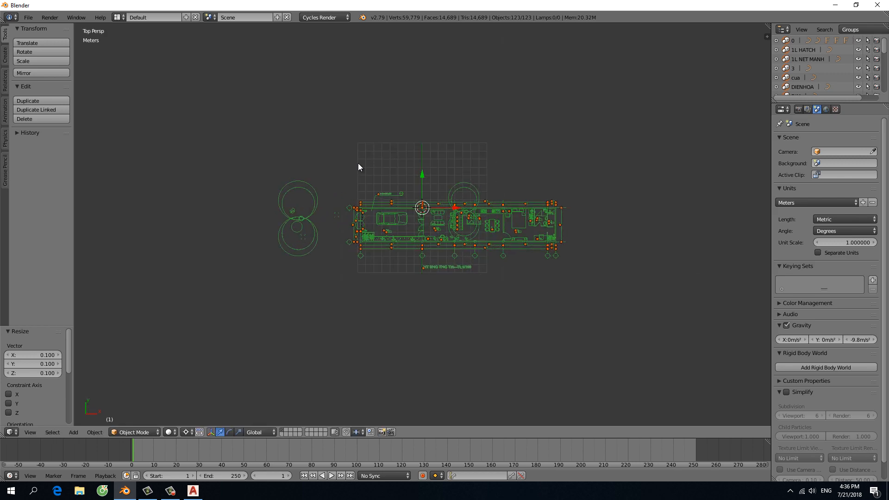
key(KP_5)
scroll(402, 220, up, 5)
middle_drag(424, 223, 435, 194)
scroll(435, 194, up, 6)
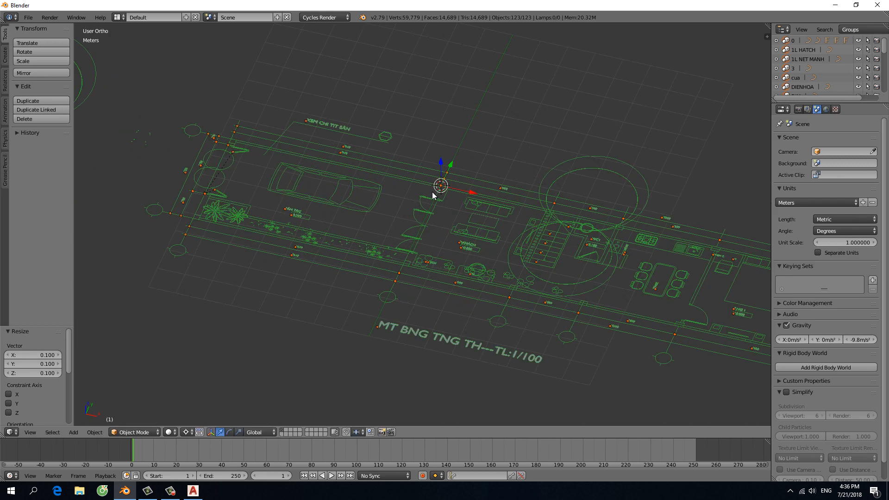
scroll(436, 196, down, 3)
key(KP_7)
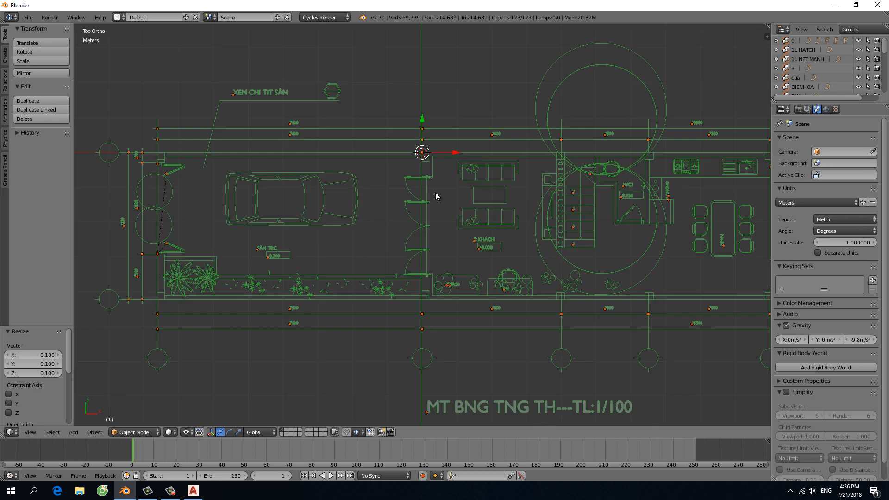
scroll(435, 193, up, 3)
scroll(430, 209, down, 6)
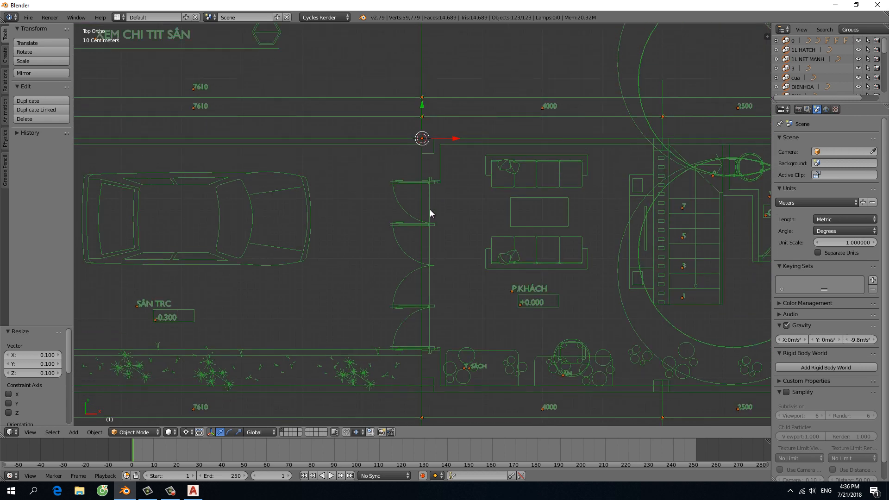
scroll(596, 220, up, 3)
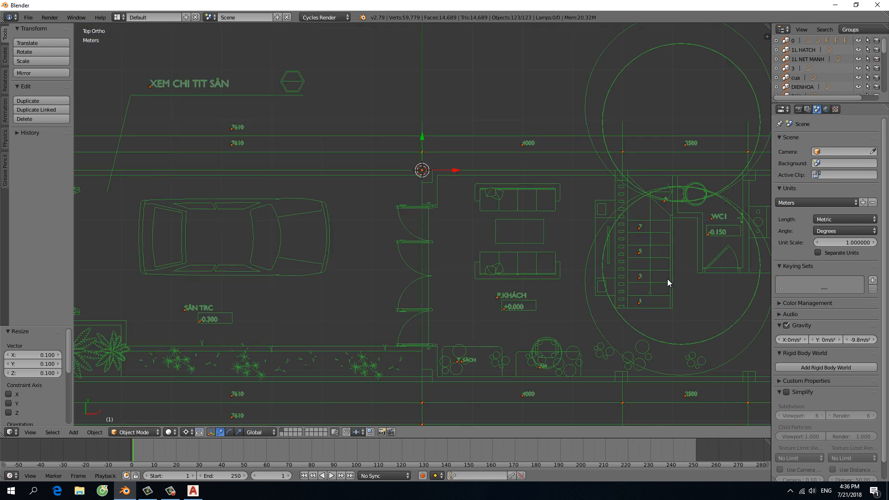
shift+middle_drag(704, 272, 489, 277)
scroll(508, 286, up, 4)
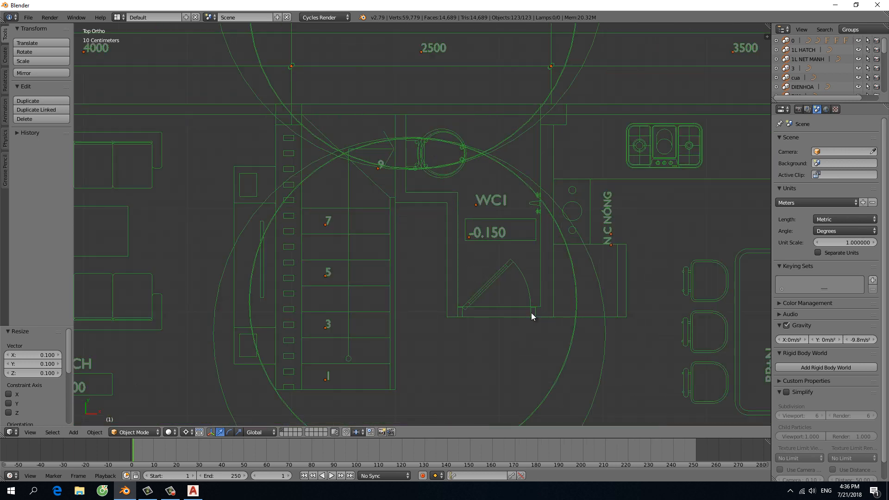
key(g)
key(x)
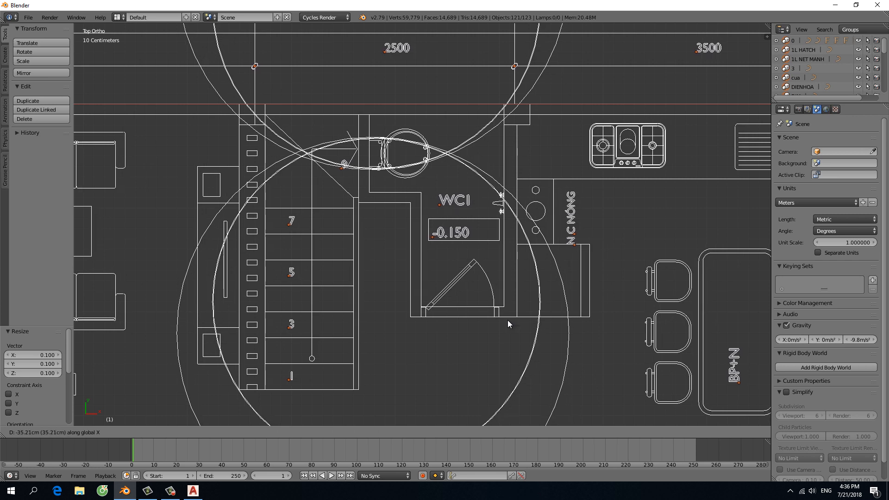
right_click(507, 320)
- Deselect all plan objects and examine the rooms and the overall extent of the plan
key(a)
scroll(507, 317, down, 8)
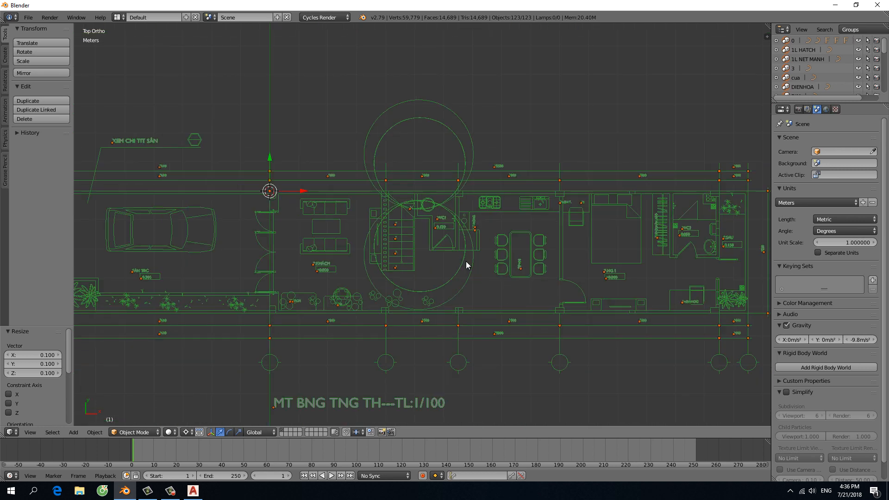
scroll(524, 268, up, 3)
scroll(663, 315, up, 3)
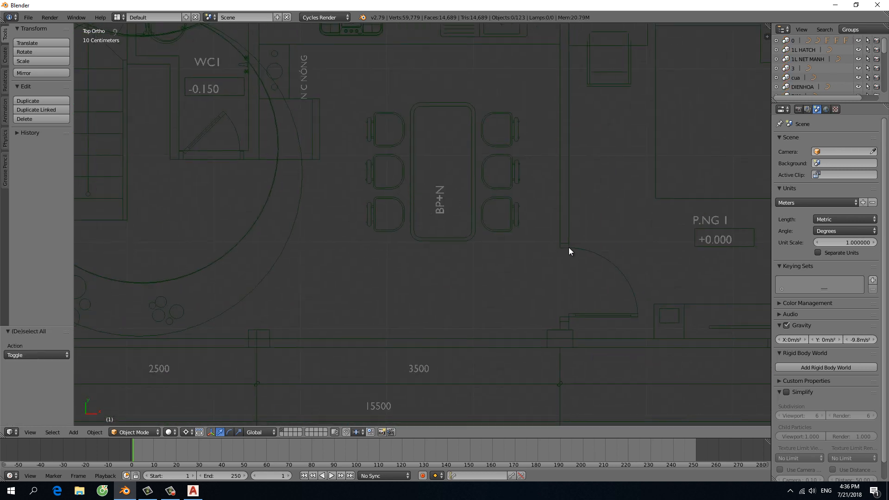
scroll(545, 277, down, 10)
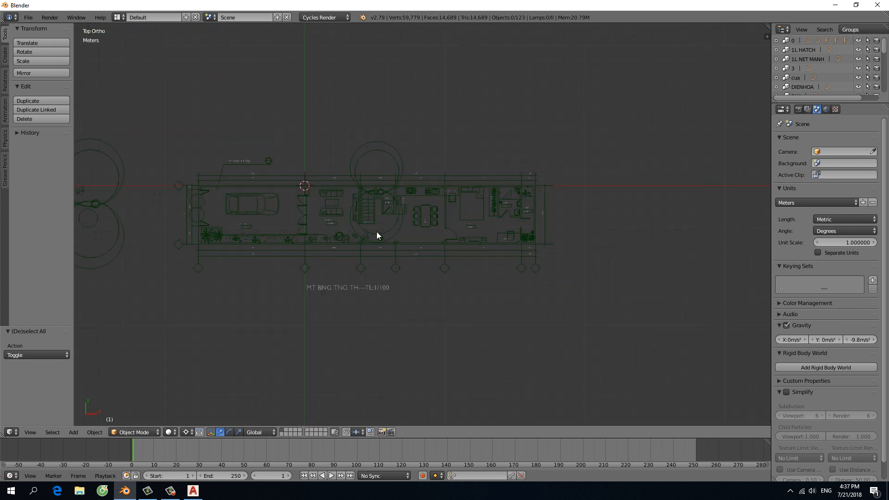
shift+middle_drag(324, 214, 340, 238)
scroll(446, 248, up, 1)
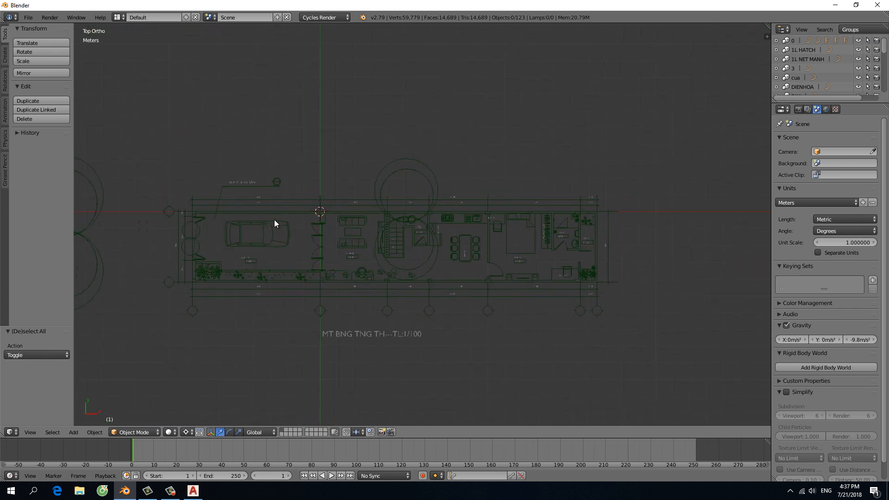
shift+middle_drag(258, 214, 297, 213)
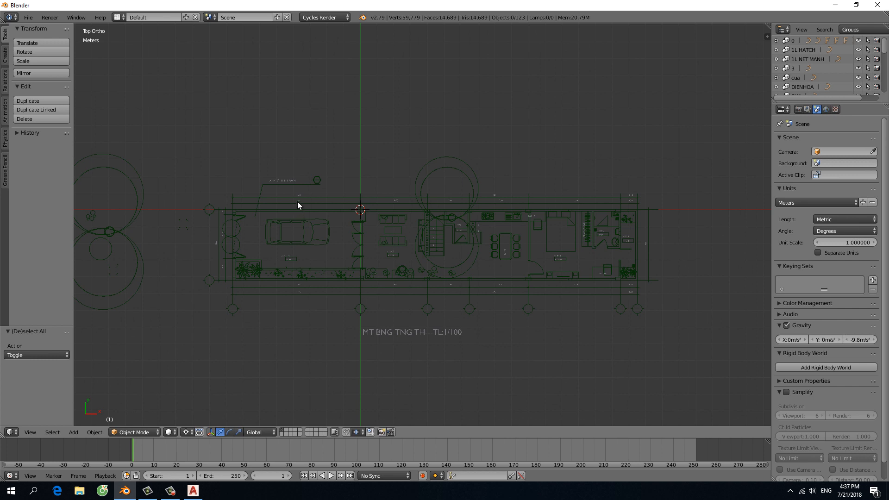
- Enable Rotate Around Selection in the Interface section of the user preferences and close the preferences
click(28, 18)
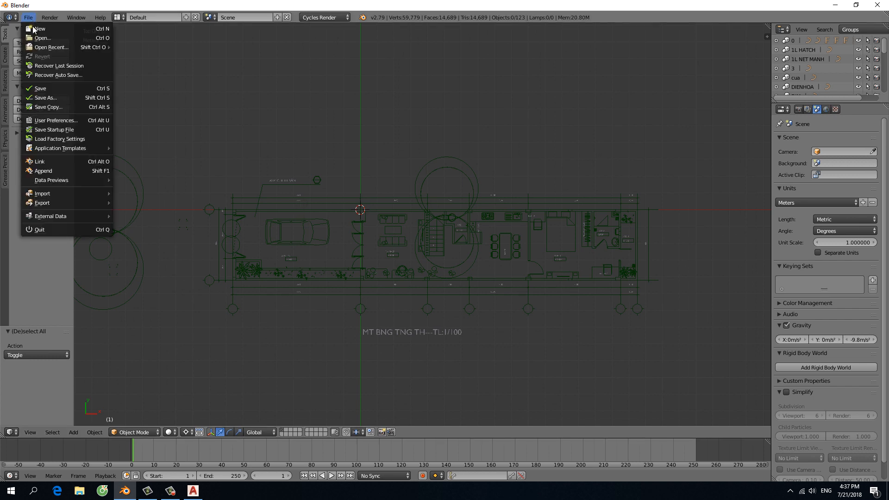
click(56, 121)
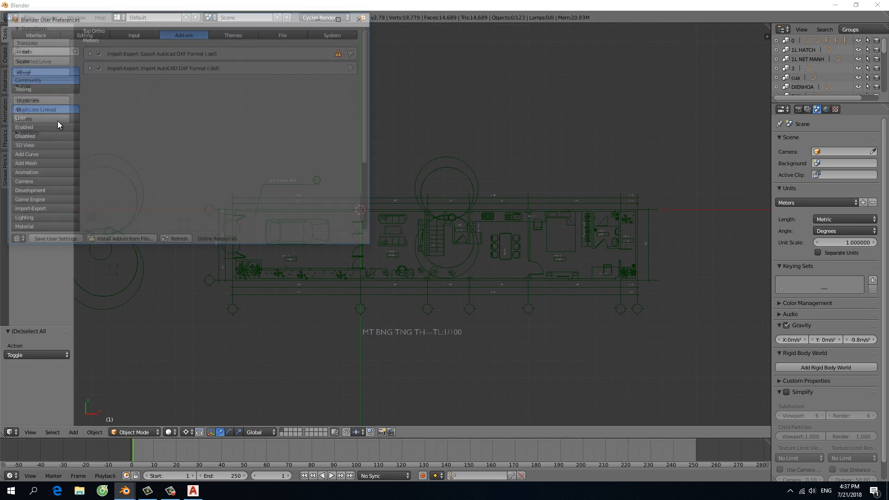
drag(211, 18, 482, 146)
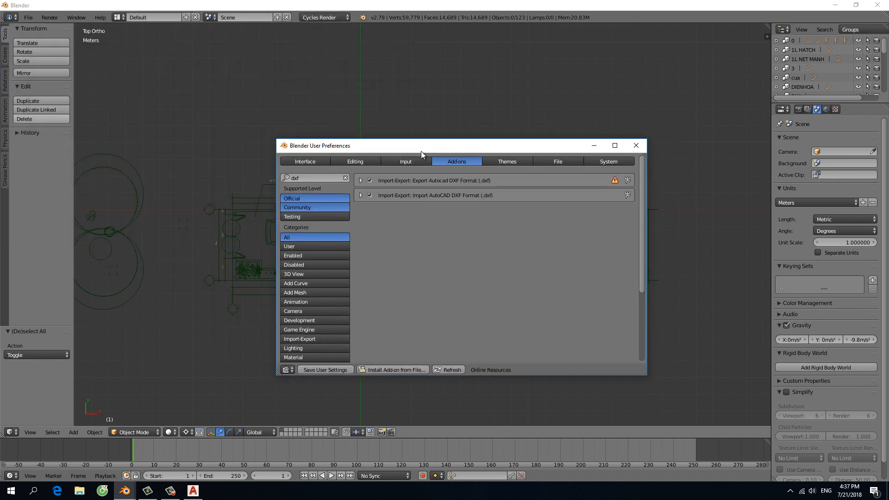
click(314, 162)
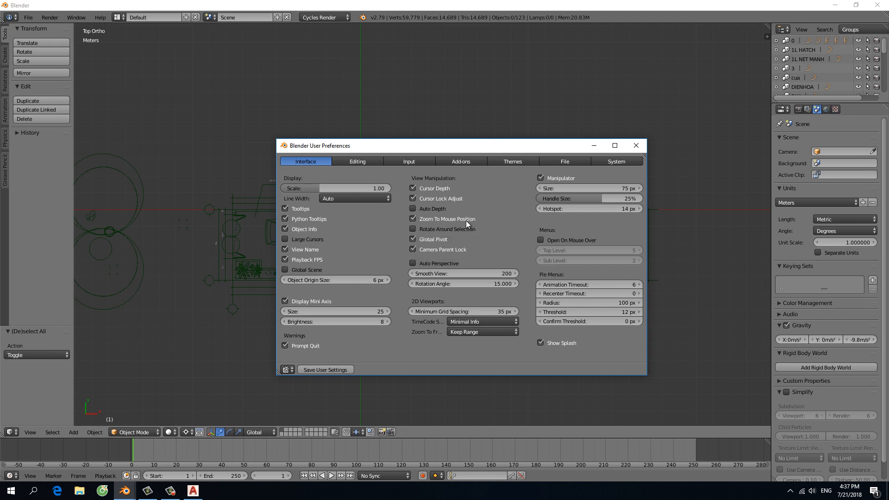
click(417, 230)
click(636, 146)
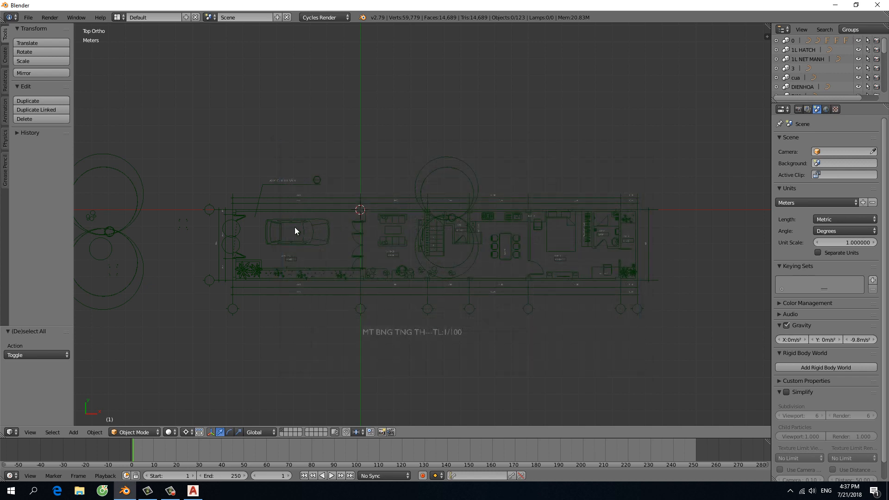
- Examine the plan close up and as a whole, from an angle and in top orthographic view
scroll(207, 231, up, 2)
scroll(207, 232, down, 2)
scroll(406, 251, up, 6)
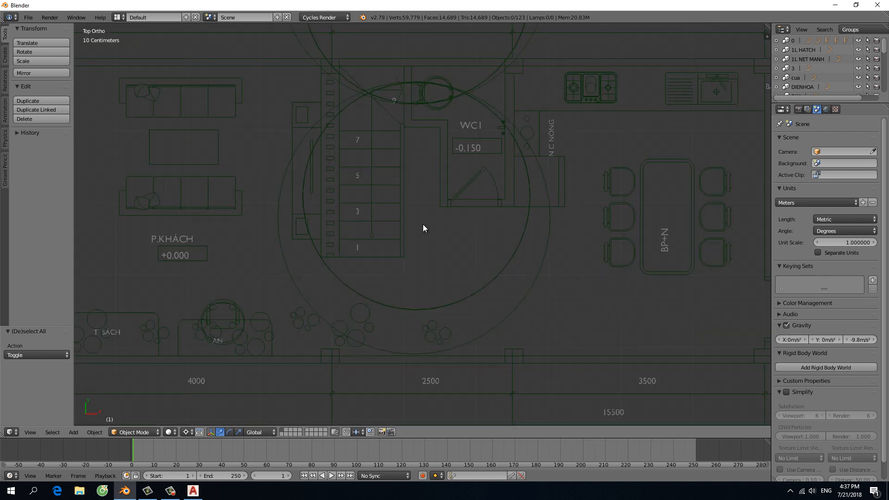
scroll(423, 224, down, 9)
scroll(365, 255, up, 5)
scroll(365, 255, down, 7)
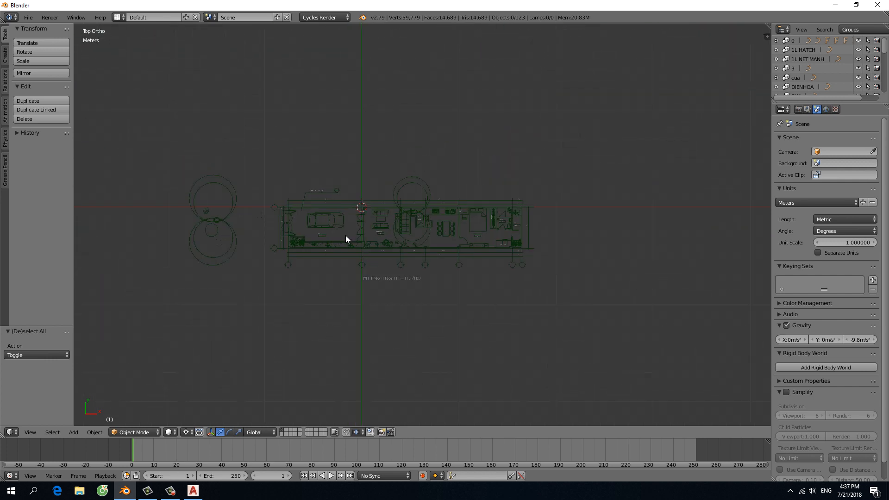
middle_drag(345, 235, 366, 216)
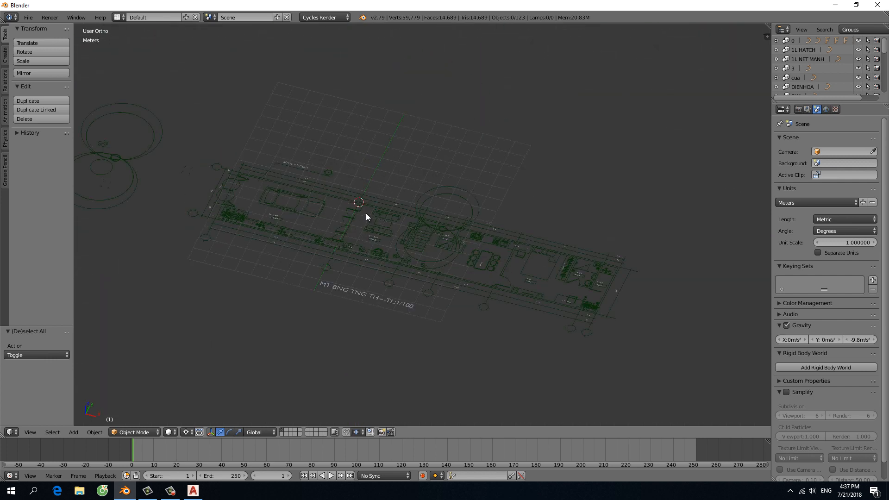
key(KP_7)
scroll(364, 216, down, 3)
scroll(398, 218, up, 8)
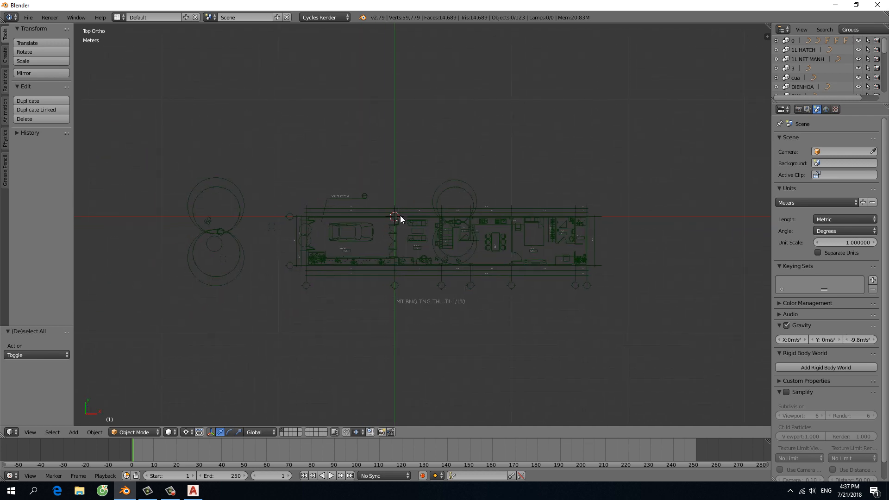
- Select the curve object containing the car and furniture outlines to inspect its extent, and deselect it
right_click(435, 244)
scroll(436, 246, down, 4)
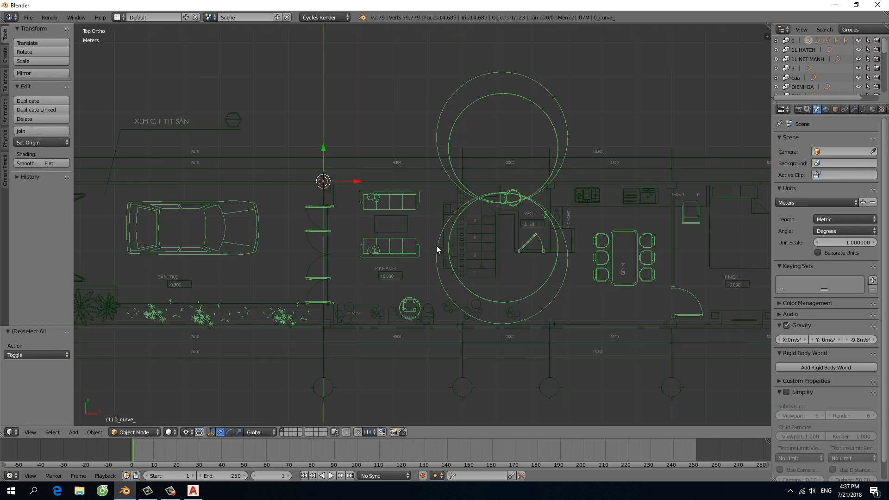
scroll(393, 223, up, 8)
key(a)
scroll(391, 223, down, 3)
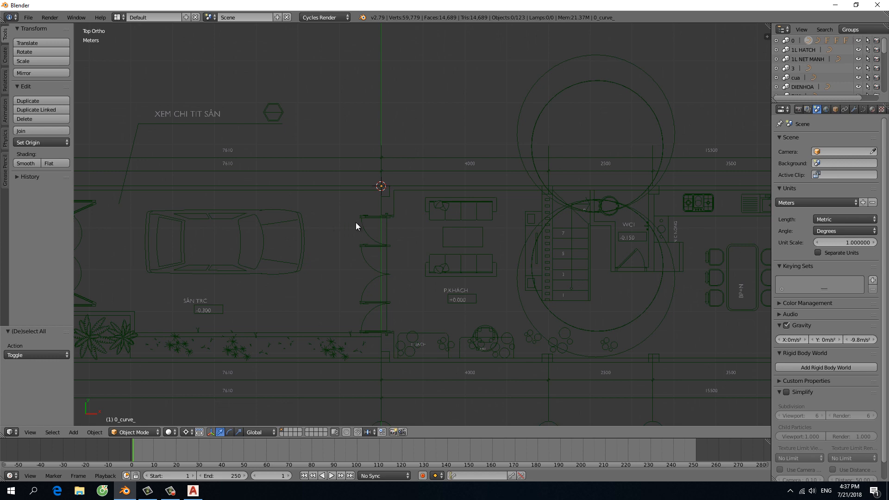
- Select the column outline curve object and examine which parts of the plan belong to it
right_click(450, 193)
scroll(432, 193, down, 7)
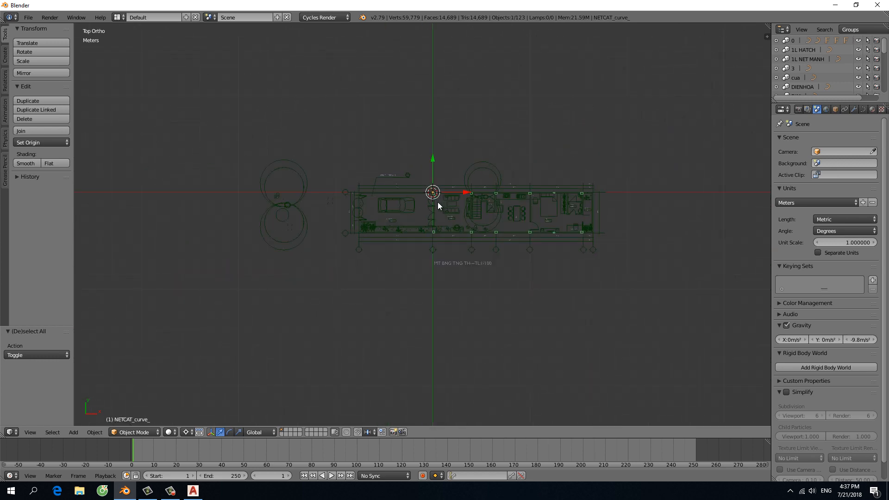
scroll(341, 208, up, 4)
scroll(410, 208, down, 2)
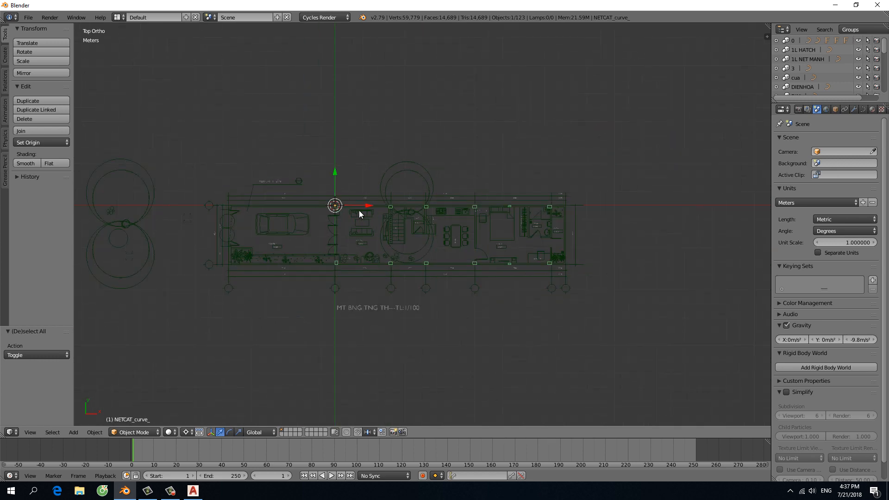
scroll(359, 210, up, 3)
scroll(391, 210, down, 3)
scroll(382, 199, up, 5)
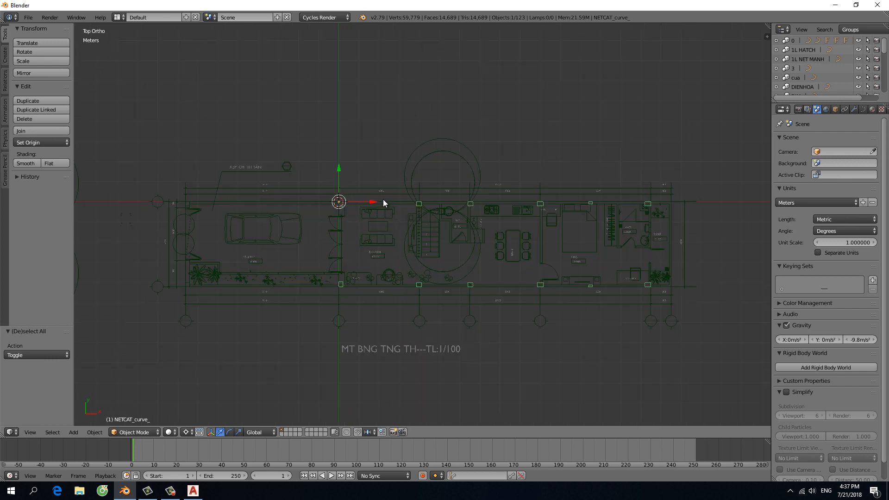
scroll(306, 224, down, 3)
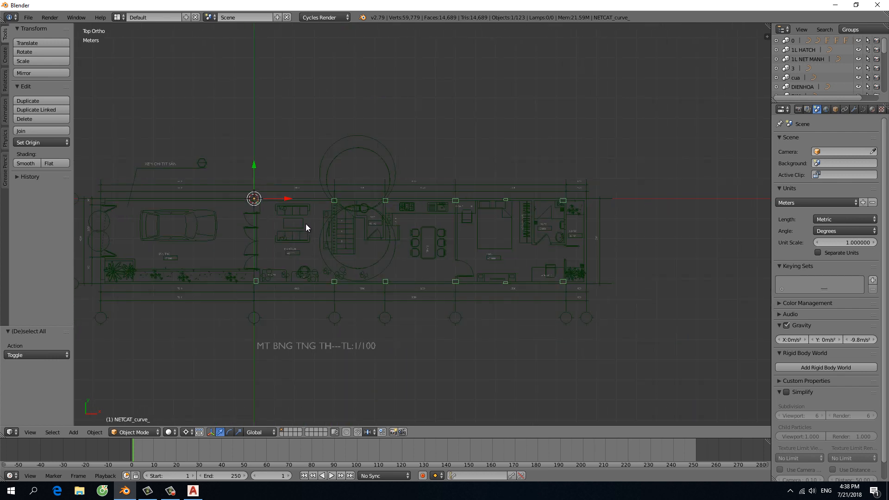
- Deselect the column outlines and examine the whole plan, with the tool shelf temporarily hidden
key(t)
scroll(299, 219, up, 3)
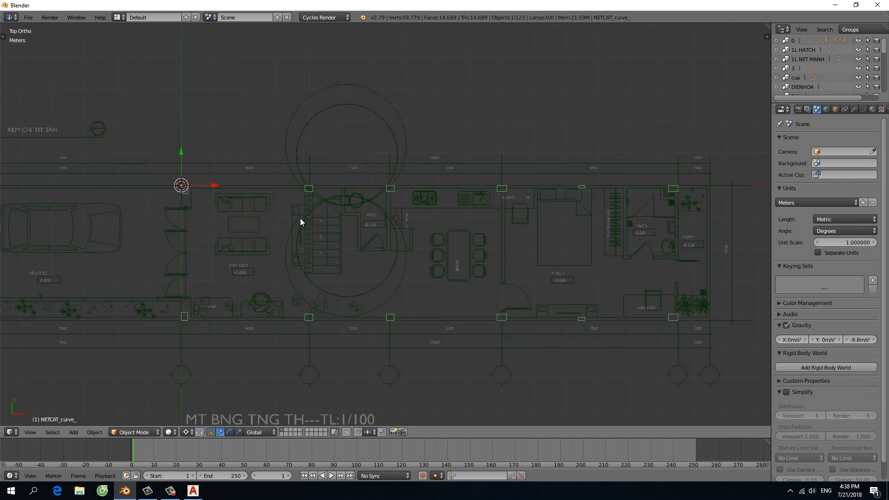
key(a)
scroll(306, 268, down, 3)
scroll(308, 265, up, 1)
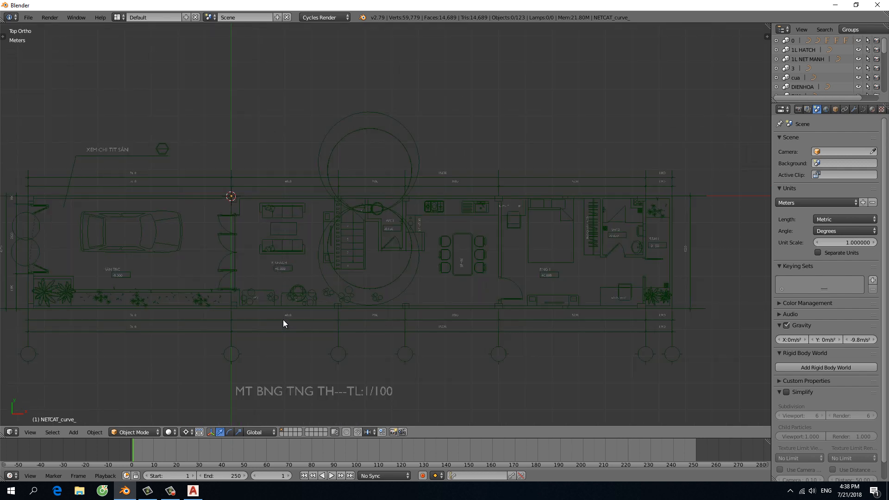
key(t)
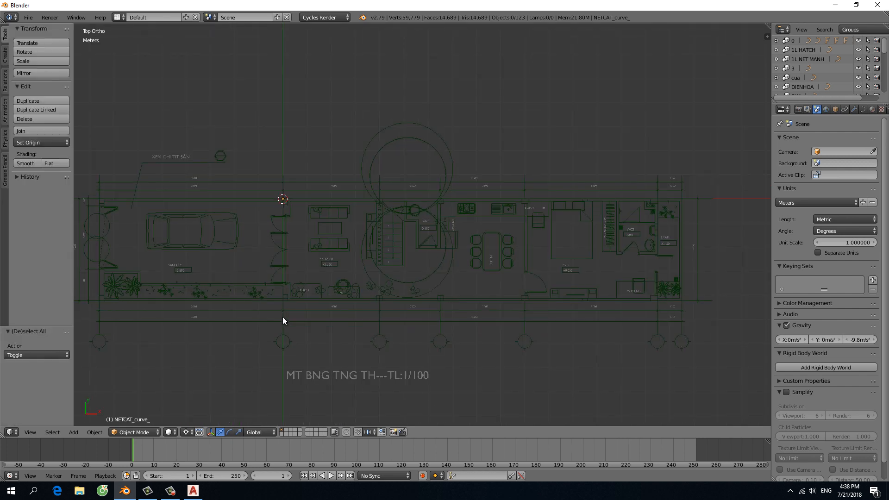
scroll(346, 255, down, 1)
scroll(346, 255, down, 1)
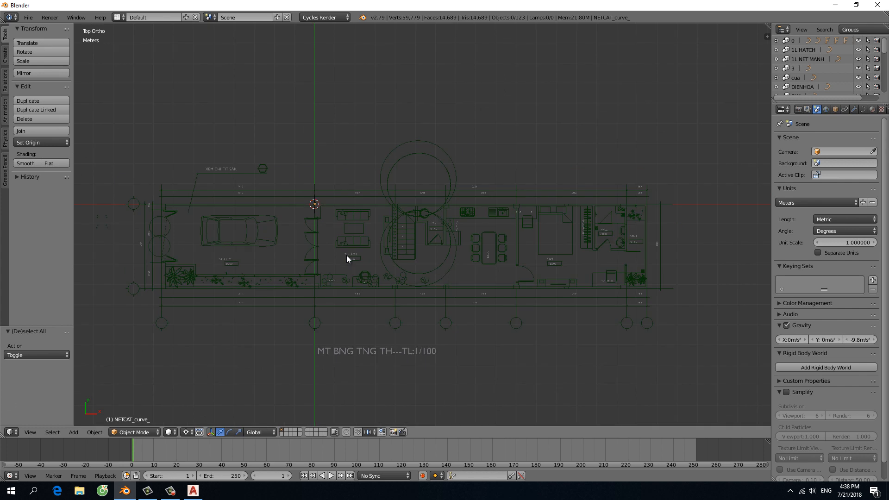
scroll(346, 255, up, 1)
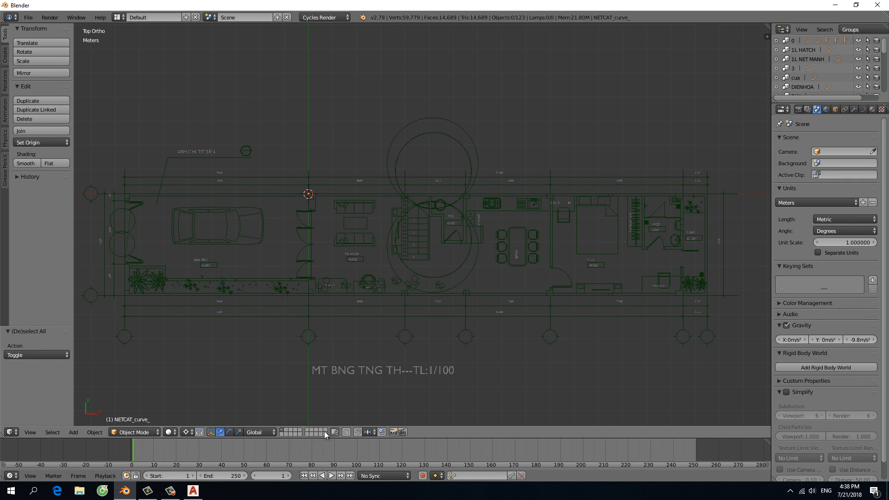
scroll(354, 257, up, 2)
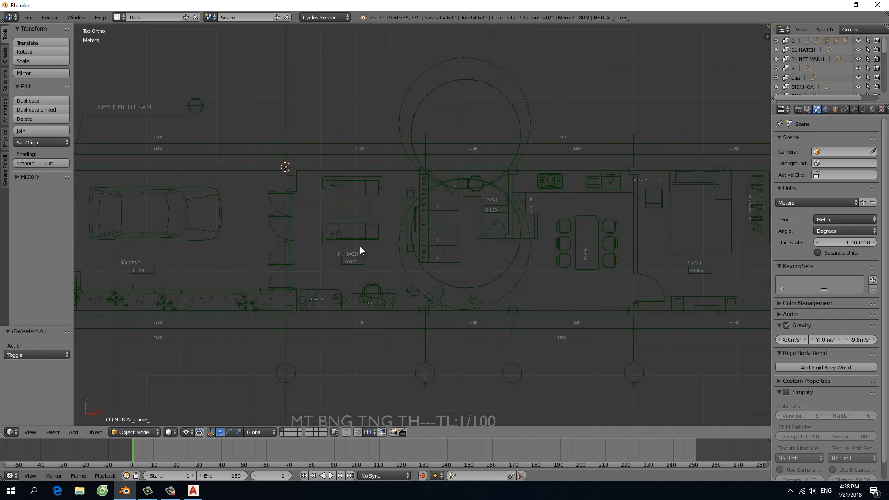
- Select the car and furniture curve object again to check which scene layer it occupies, and clear the selection
right_click(359, 243)
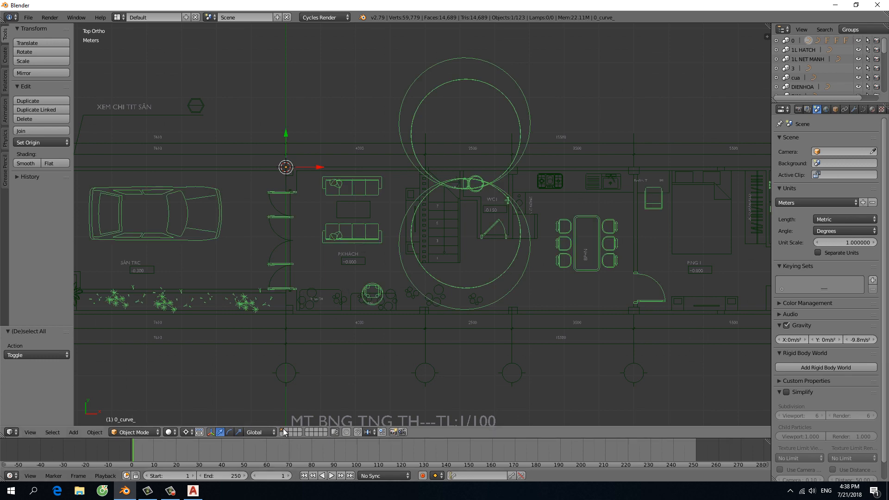
scroll(335, 292, down, 3)
scroll(343, 289, up, 1)
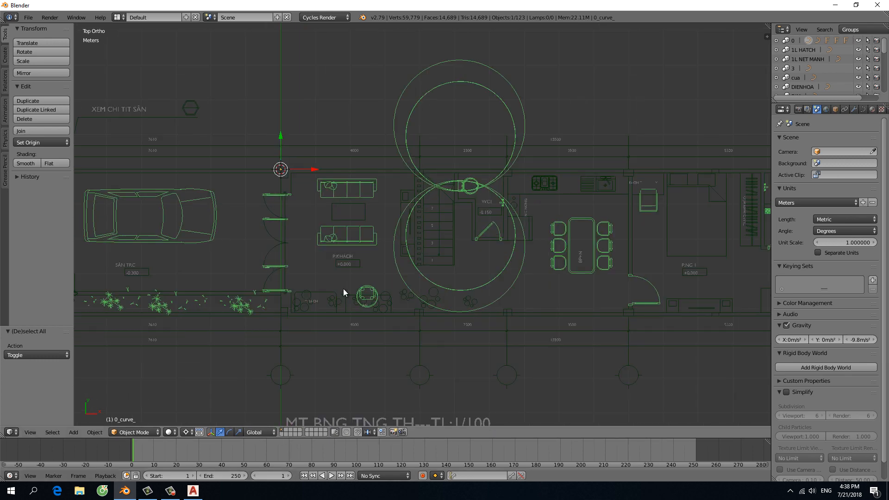
scroll(343, 288, down, 1)
key(a)
- Display only the second scene layer and examine the area around the world origin
click(288, 432)
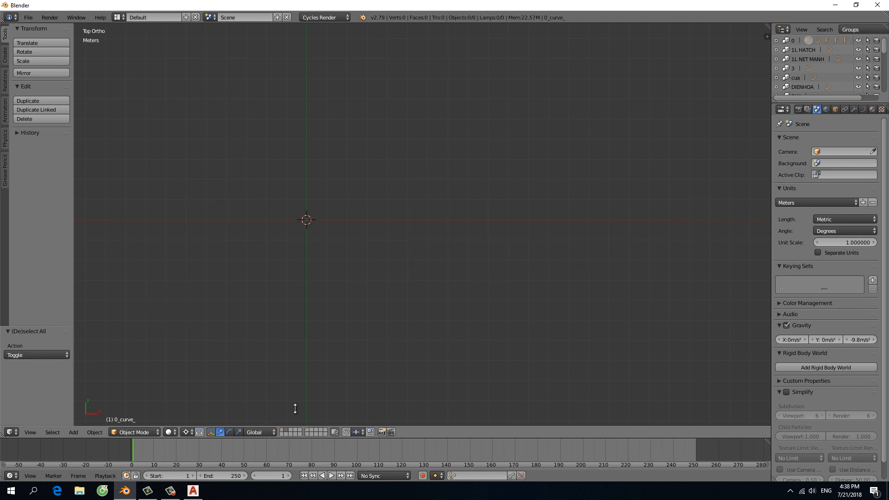
scroll(300, 217, up, 7)
shift+middle_drag(306, 209, 380, 228)
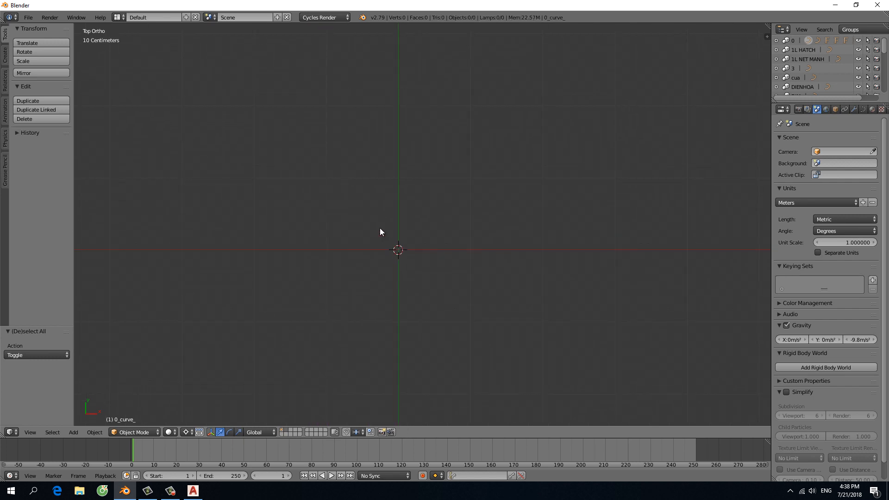
scroll(380, 228, down, 2)
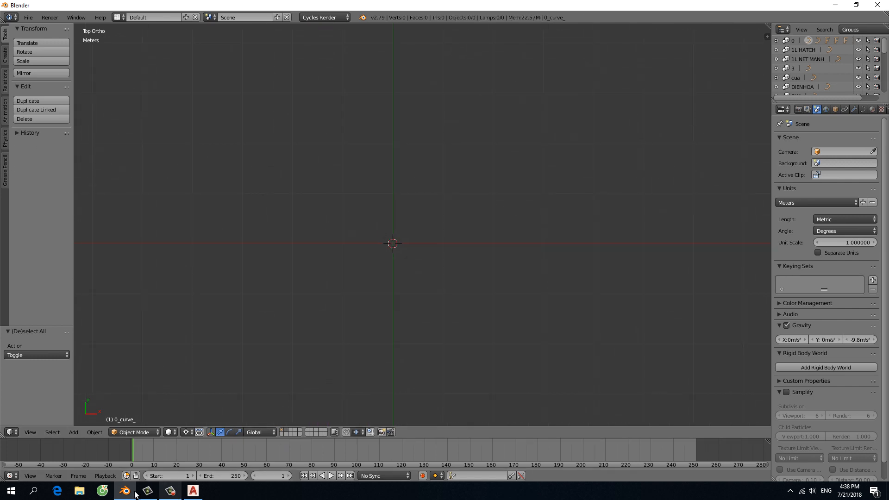
- Switch to AutoCAD and examine the first-floor furniture plan, especially the column where grid lines 1 and B meet
click(193, 491)
scroll(380, 236, down, 5)
scroll(389, 259, up, 5)
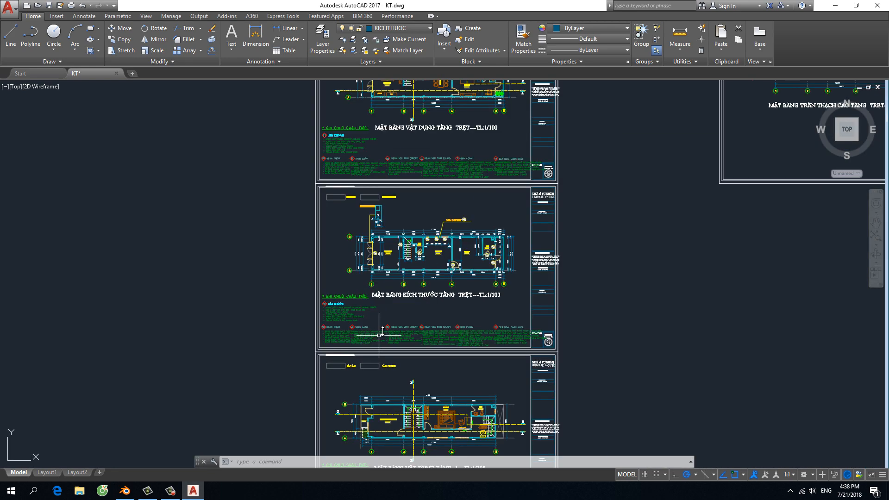
scroll(408, 314, down, 2)
middle_drag(407, 314, 390, 169)
scroll(395, 308, up, 3)
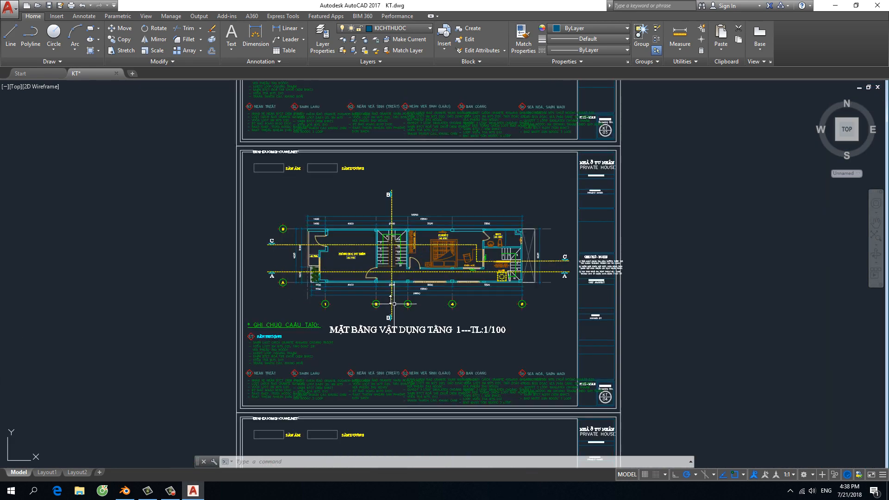
scroll(364, 280, down, 1)
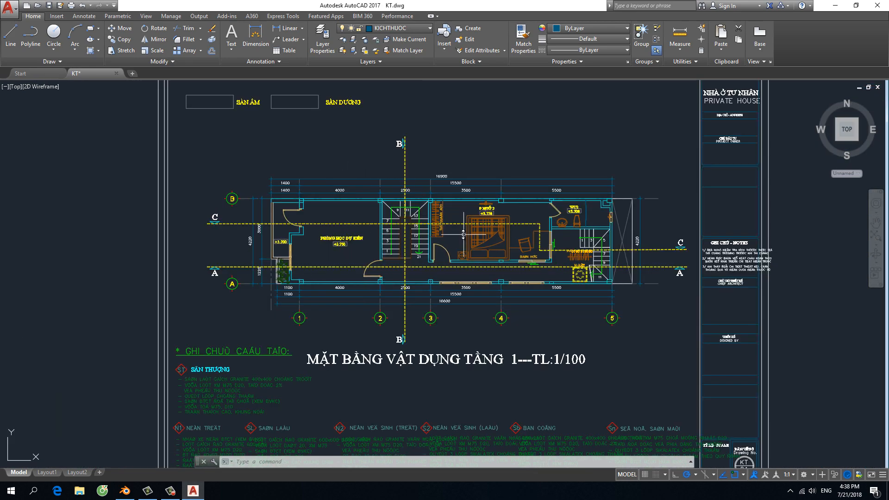
scroll(463, 233, up, 3)
scroll(463, 234, down, 3)
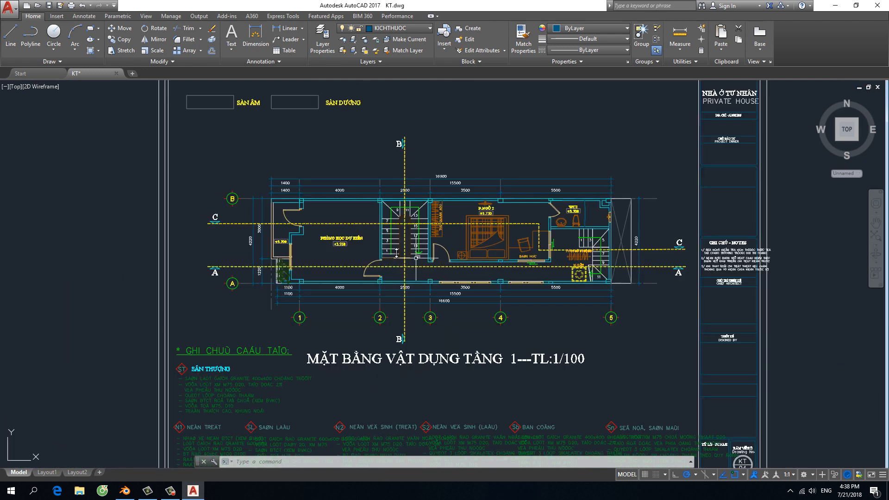
scroll(301, 199, up, 4)
middle_drag(321, 199, 403, 252)
scroll(397, 252, up, 3)
scroll(397, 250, down, 3)
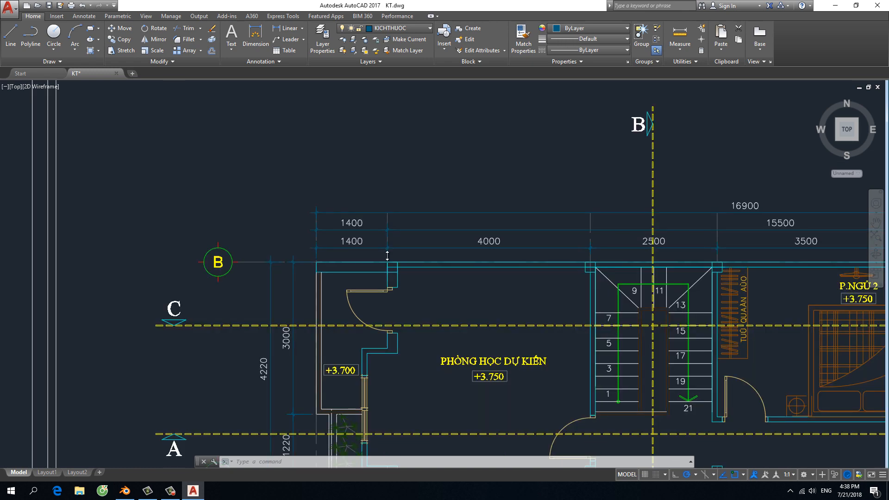
scroll(387, 256, up, 4)
scroll(382, 273, down, 6)
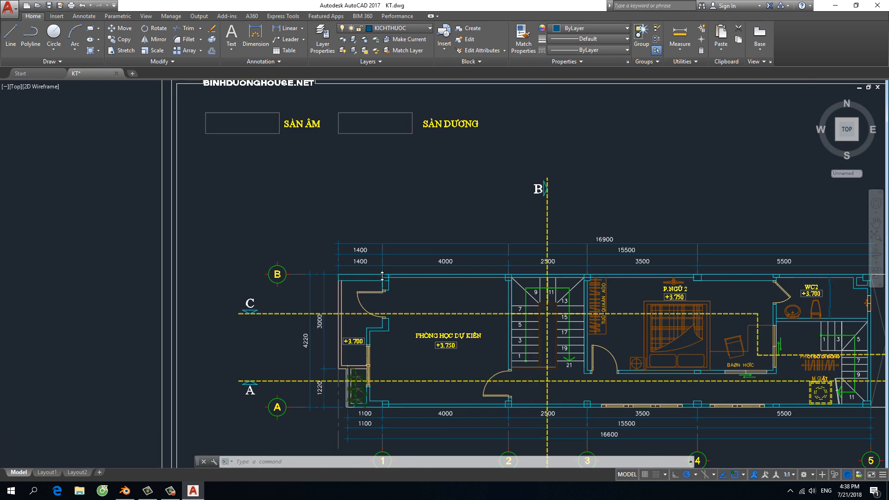
- Examine where the UCS origin sits on the house's front column in the overall ground-floor plan
scroll(382, 276, down, 8)
scroll(383, 202, up, 1)
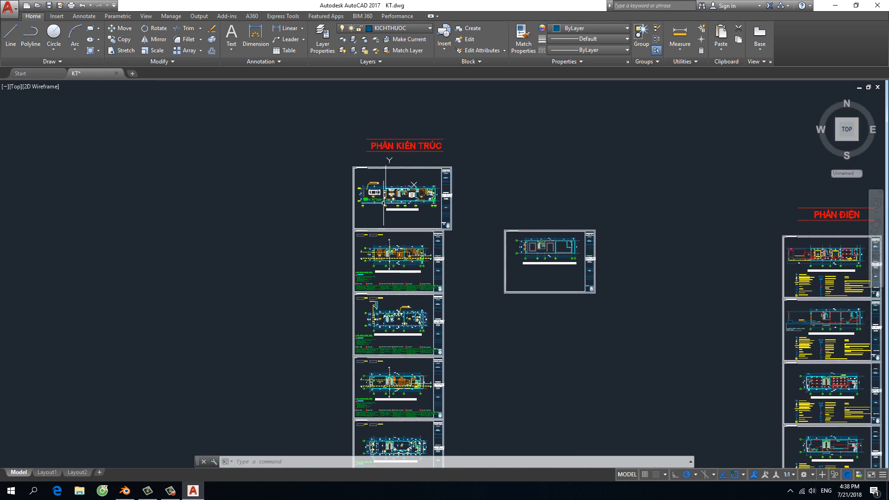
scroll(383, 202, up, 14)
scroll(391, 181, down, 4)
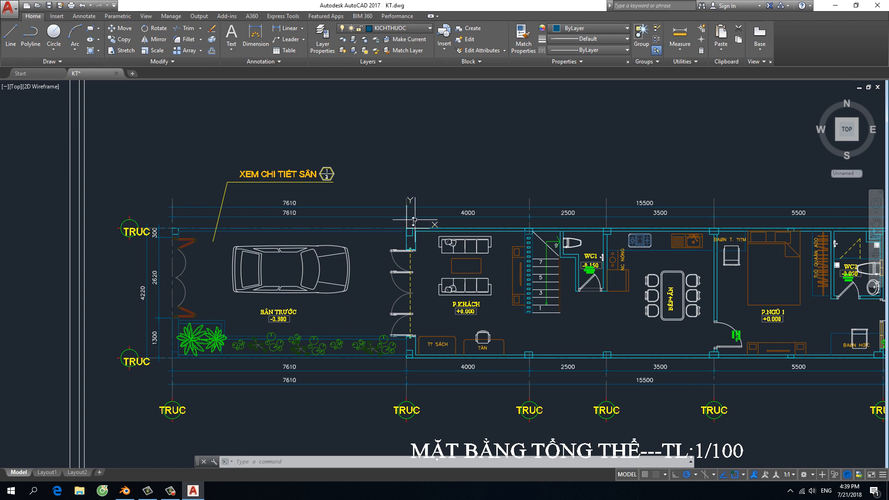
scroll(409, 230, up, 4)
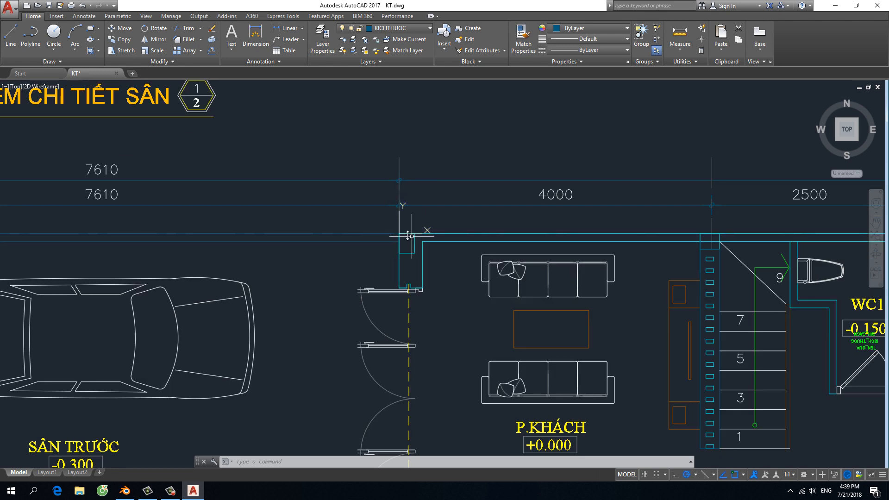
scroll(438, 229, down, 8)
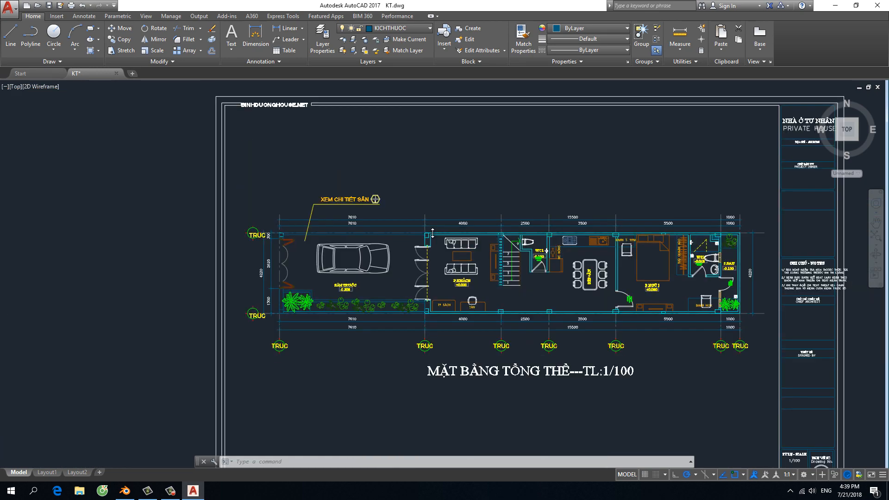
- Return to the first-floor furniture plan and examine the column corner that matches the ground-floor origin
middle_drag(445, 345, 438, 208)
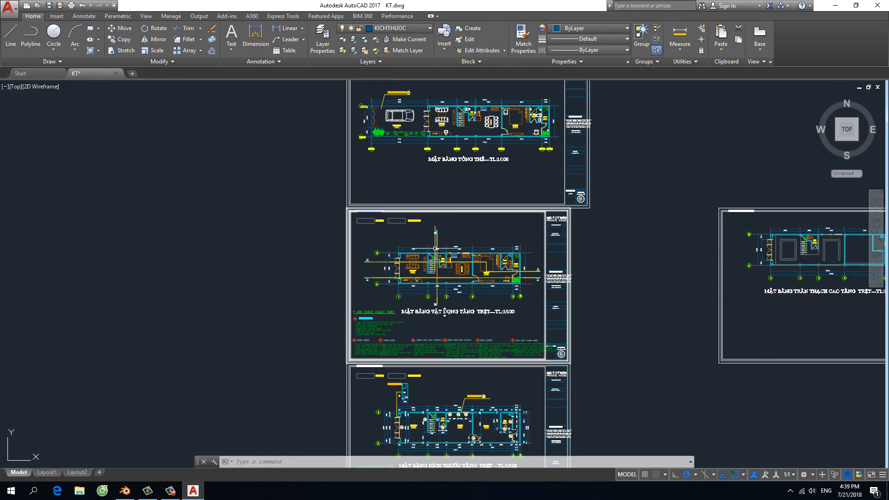
middle_drag(453, 376, 440, 222)
scroll(433, 322, up, 2)
scroll(431, 323, down, 4)
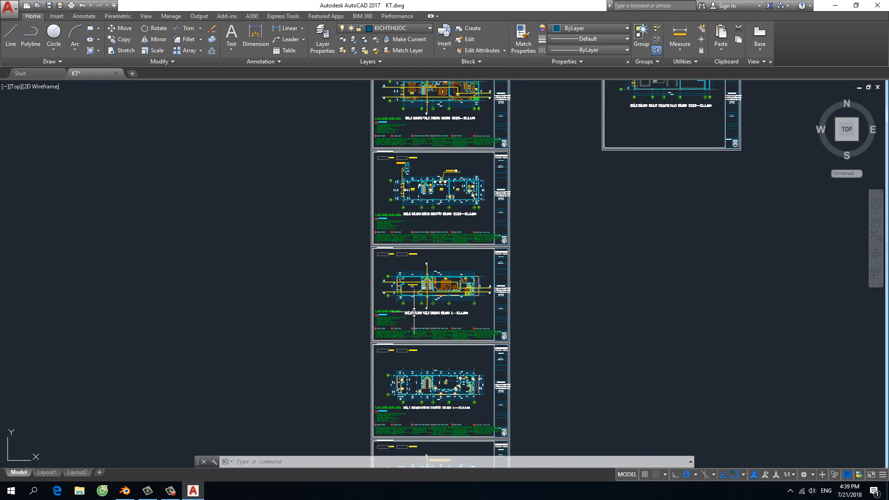
scroll(285, 244, up, 5)
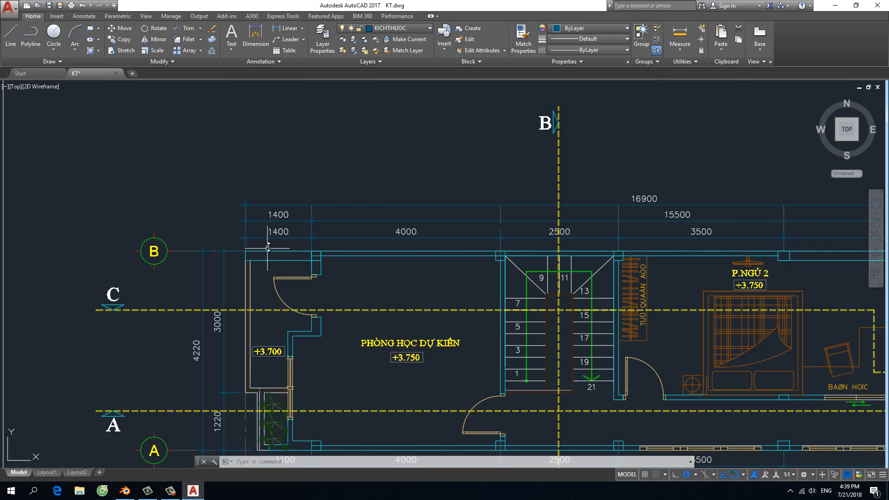
scroll(324, 238, down, 5)
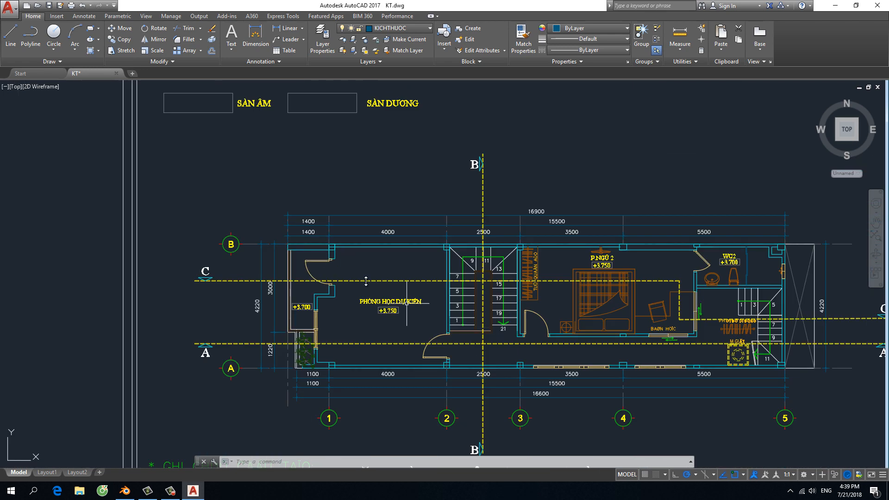
scroll(339, 253, up, 2)
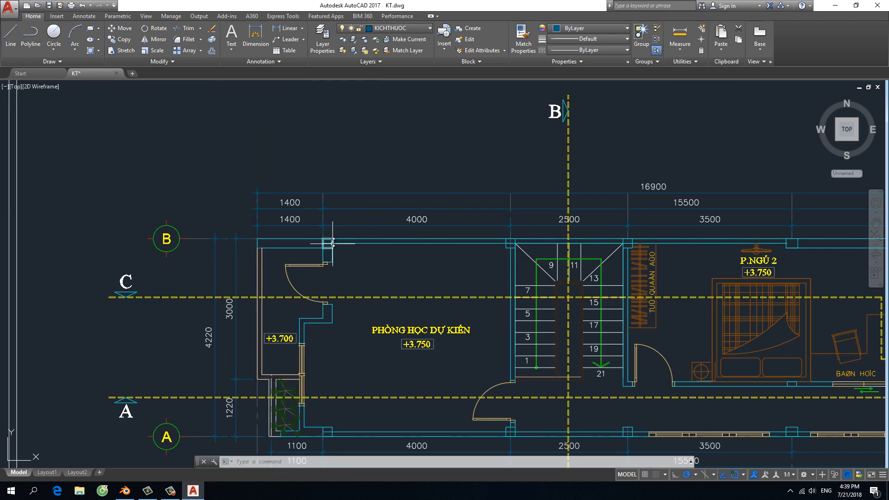
scroll(330, 241, down, 6)
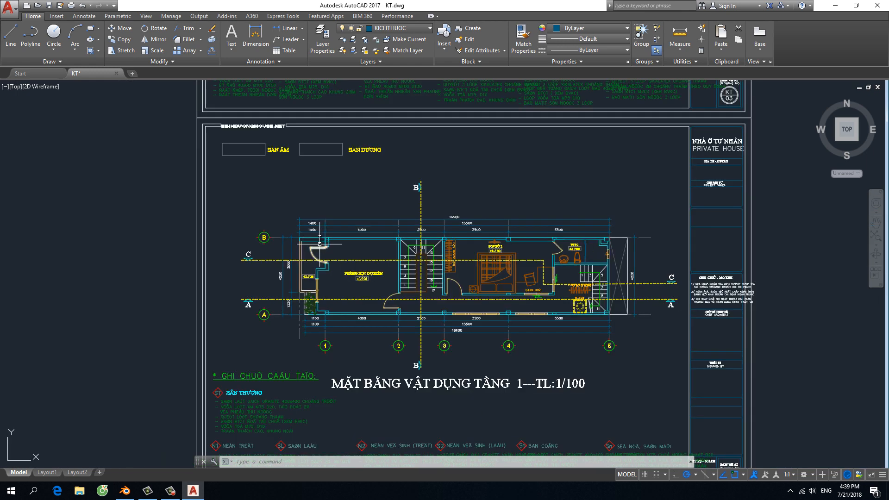
- Place the UCS origin at the outer corner of the grid 1-B column in the first-floor furniture plan
scroll(319, 239, up, 8)
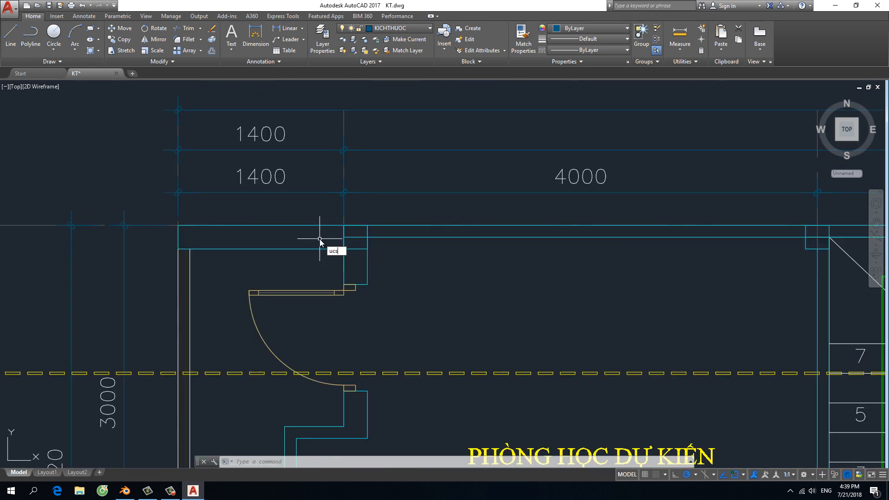
key(Return)
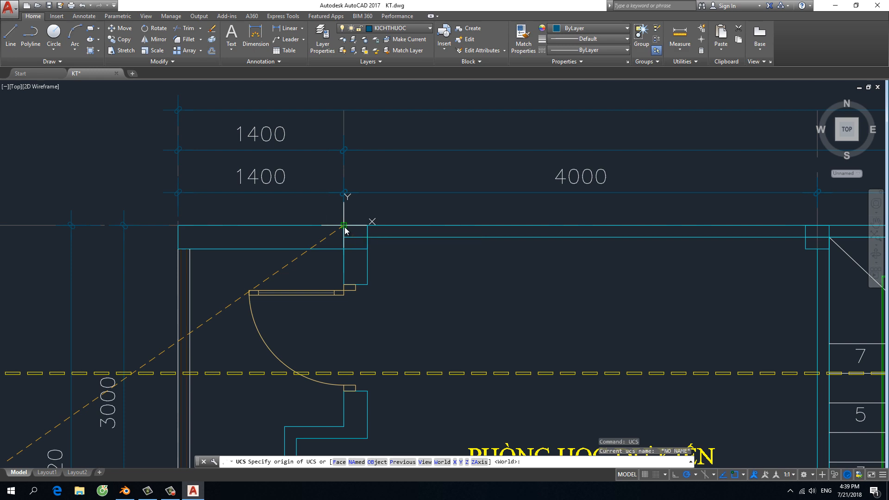
click(345, 228)
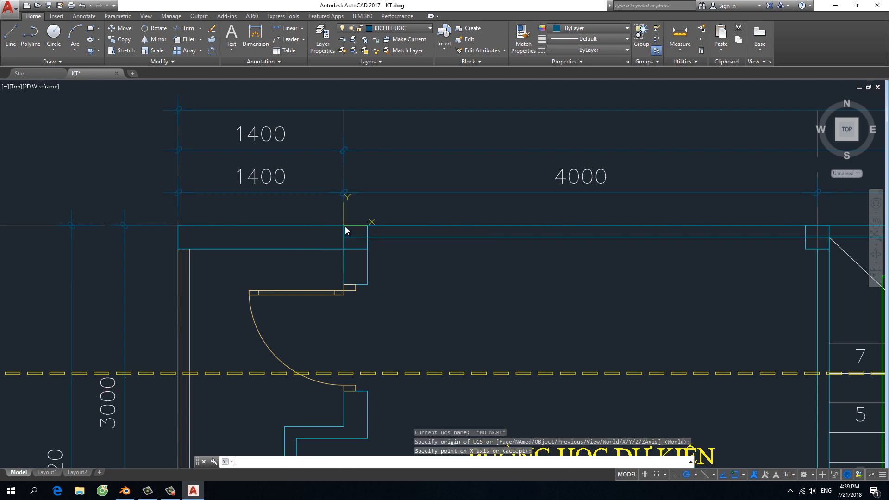
scroll(414, 226, down, 10)
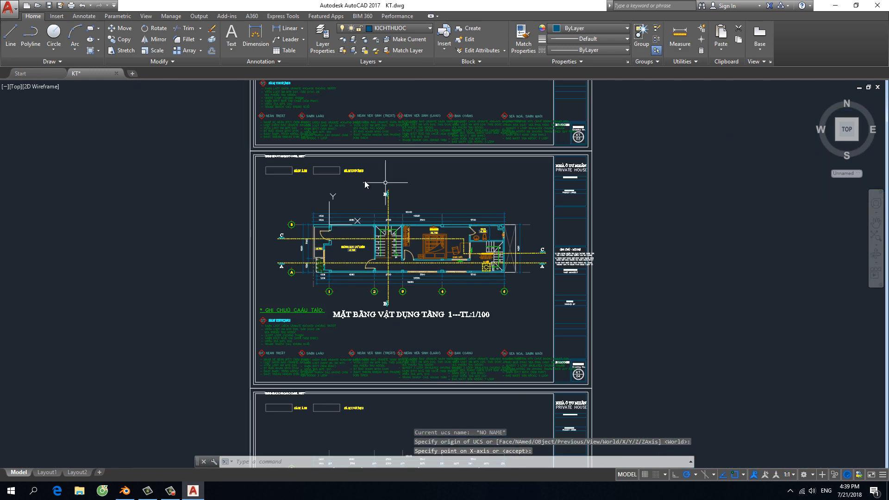
scroll(341, 216, up, 4)
scroll(340, 219, down, 2)
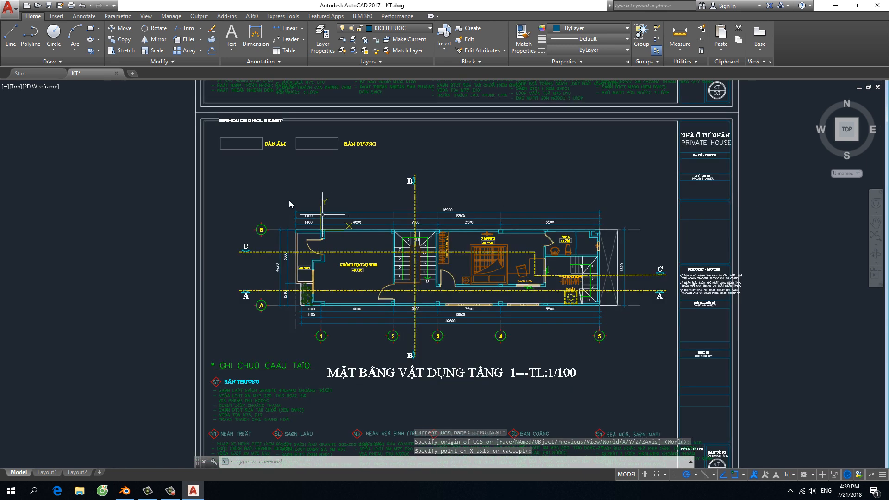
scroll(277, 222, up, 5)
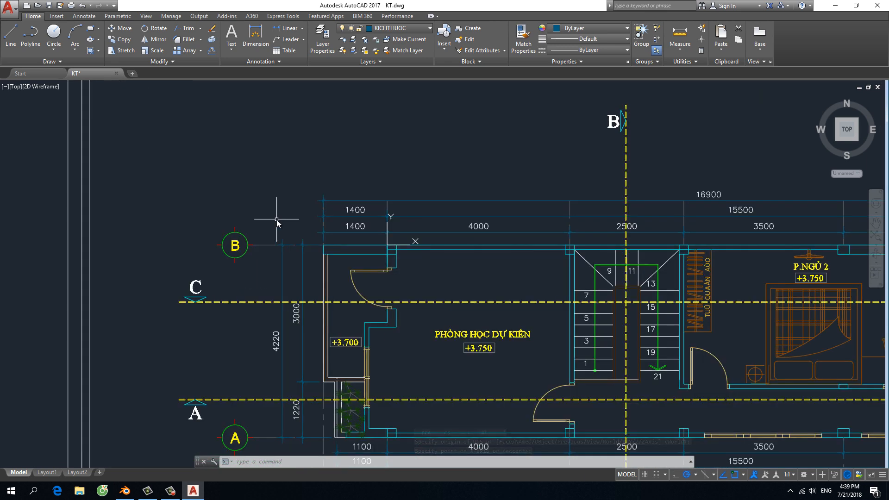
scroll(278, 223, down, 4)
scroll(352, 233, up, 2)
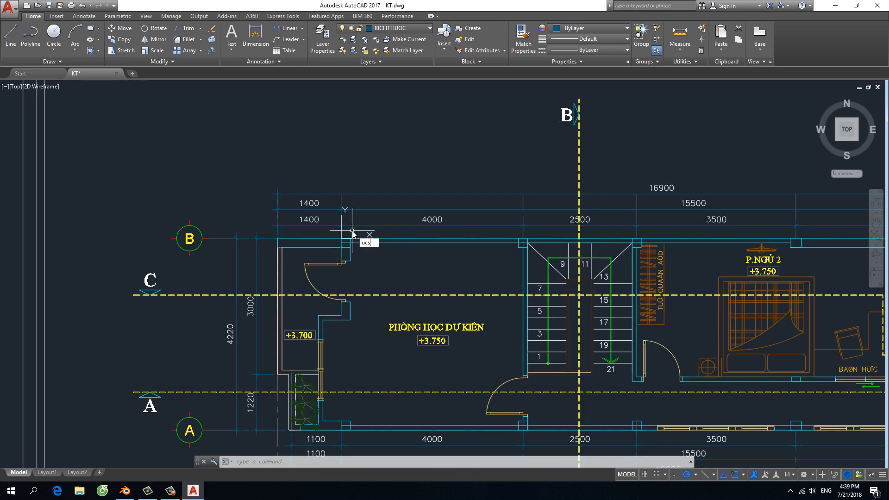
- Set the UCS origin again on the same 1-B column corner of the first-floor plan, accepting the default axis directions
key(Return)
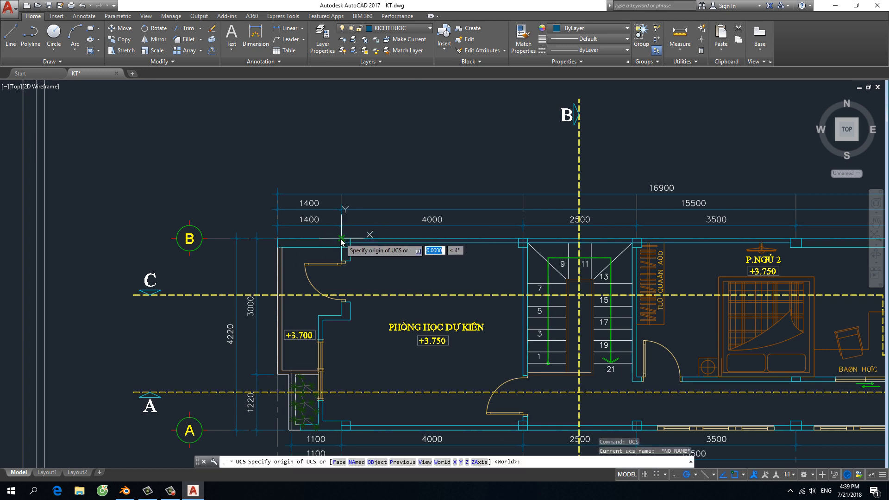
click(341, 240)
key(Return)
scroll(332, 238, down, 4)
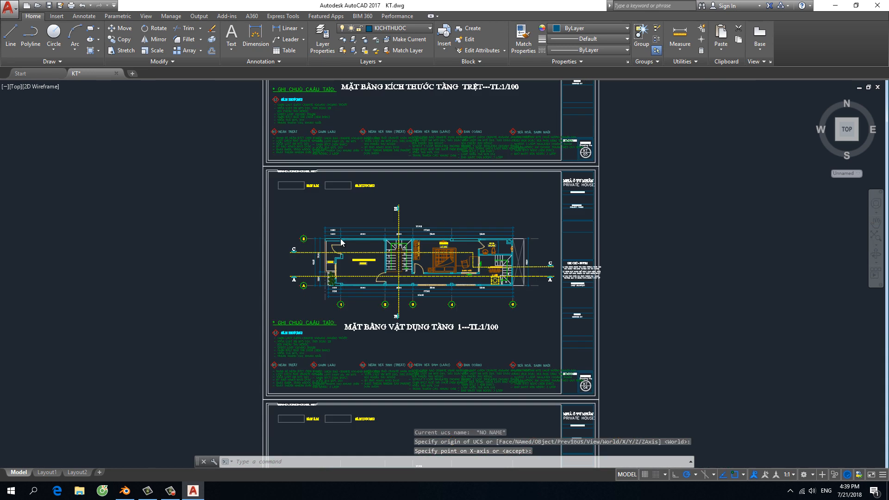
scroll(331, 237, up, 4)
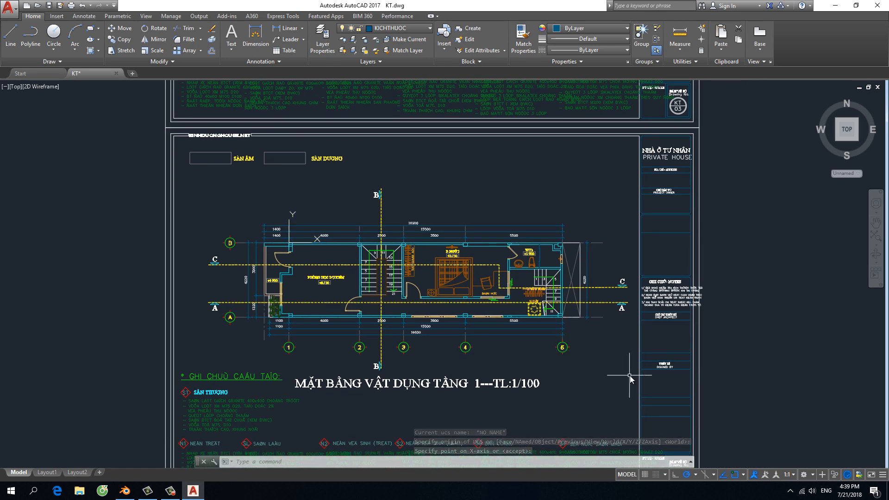
- Write the first-floor furniture plan, including its dimensions and grid lines, as a block to the file R+1.dxf on the Desktop
click(629, 374)
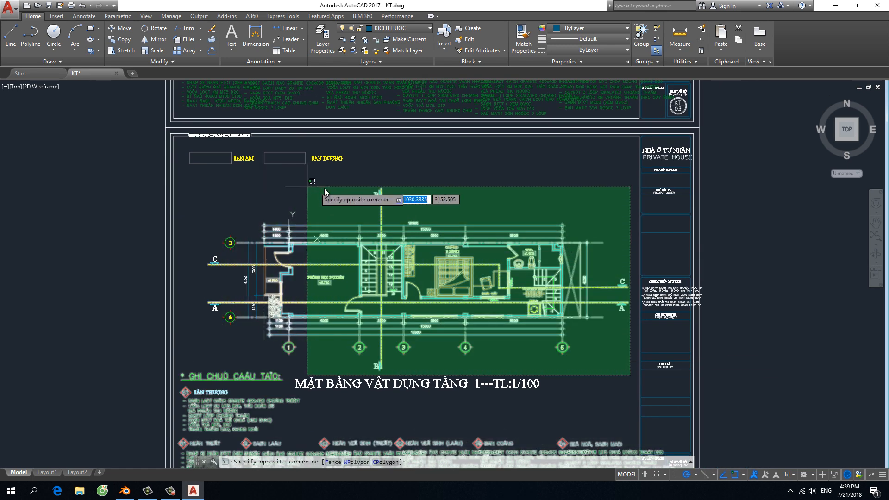
click(357, 187)
click(357, 360)
click(197, 211)
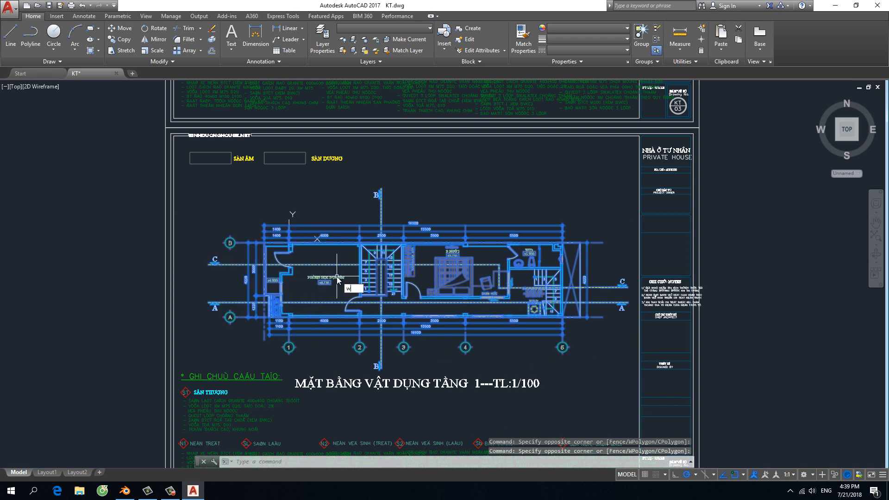
text(block)
key(Return)
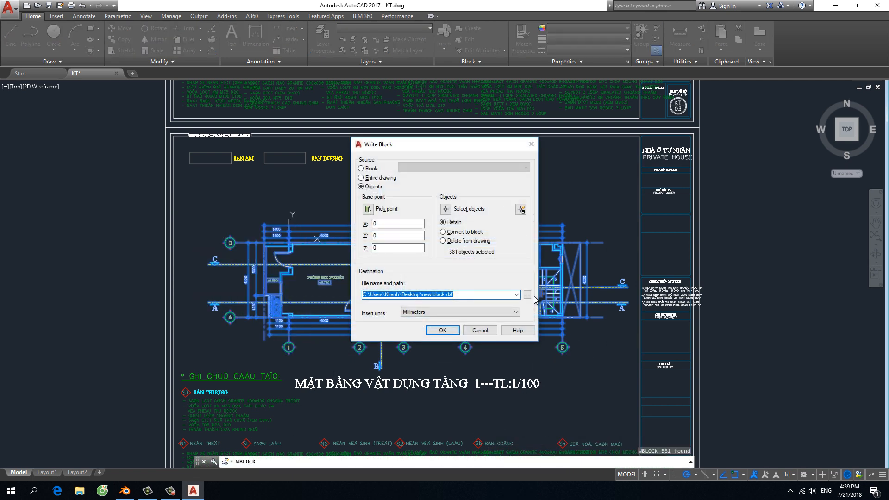
click(527, 295)
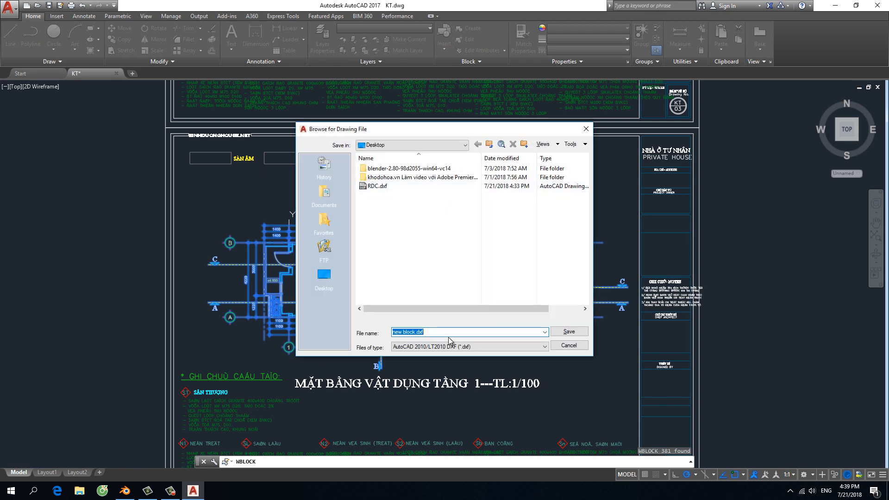
text(R+1)
drag(546, 309, 465, 308)
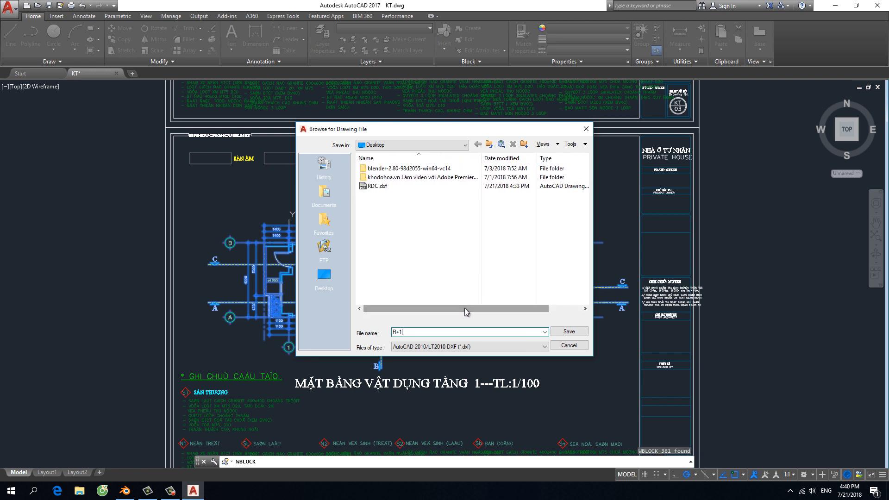
click(554, 333)
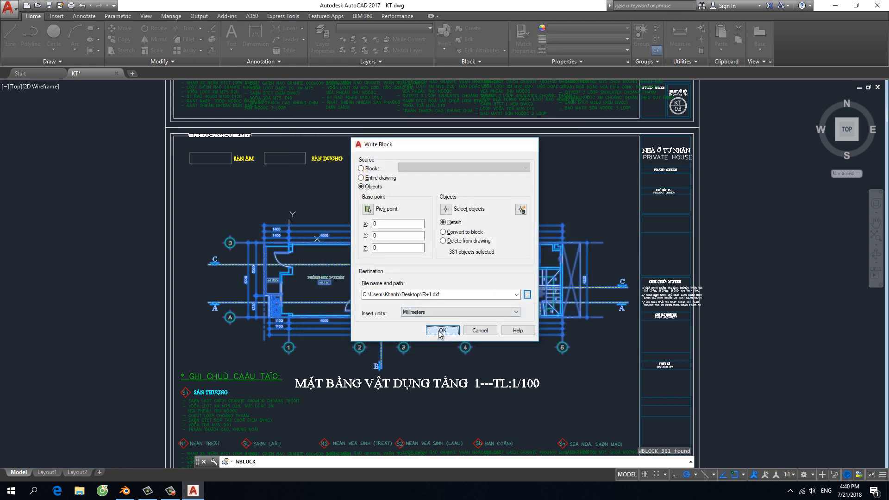
click(442, 330)
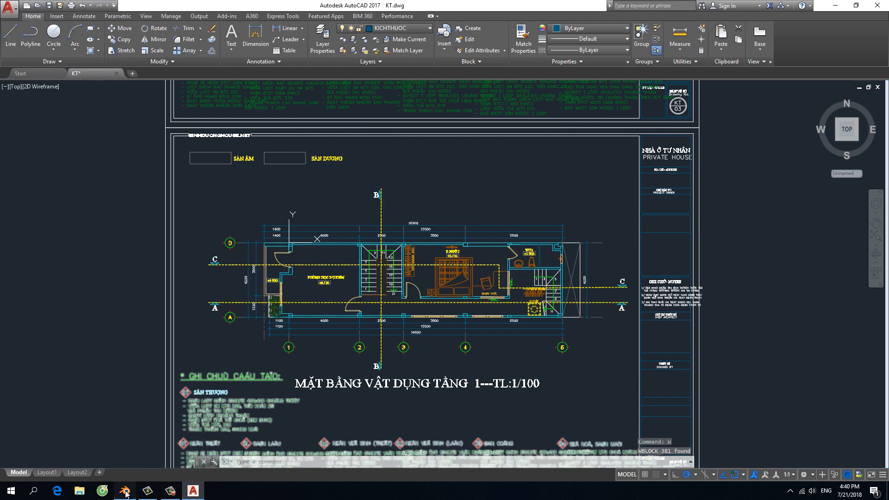
- Switch to Blender and import the file R+1.dxf from the Desktop as AutoCAD DXF
click(125, 492)
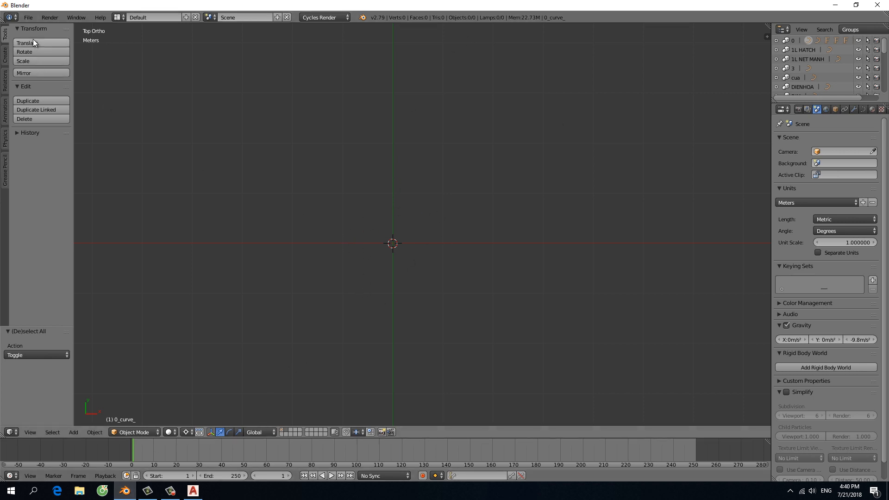
click(28, 17)
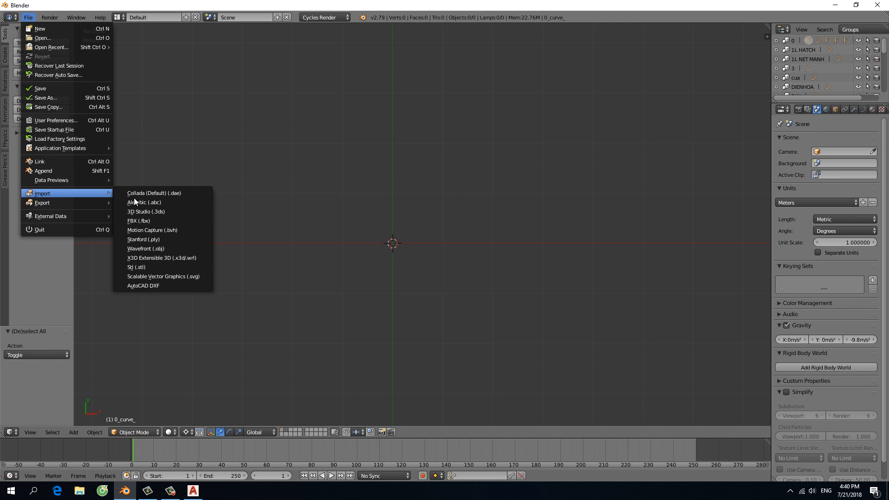
click(139, 284)
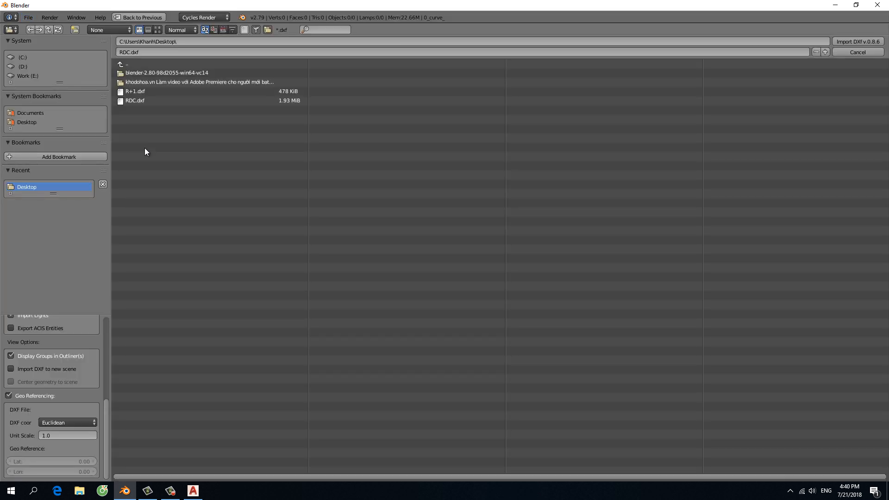
click(143, 93)
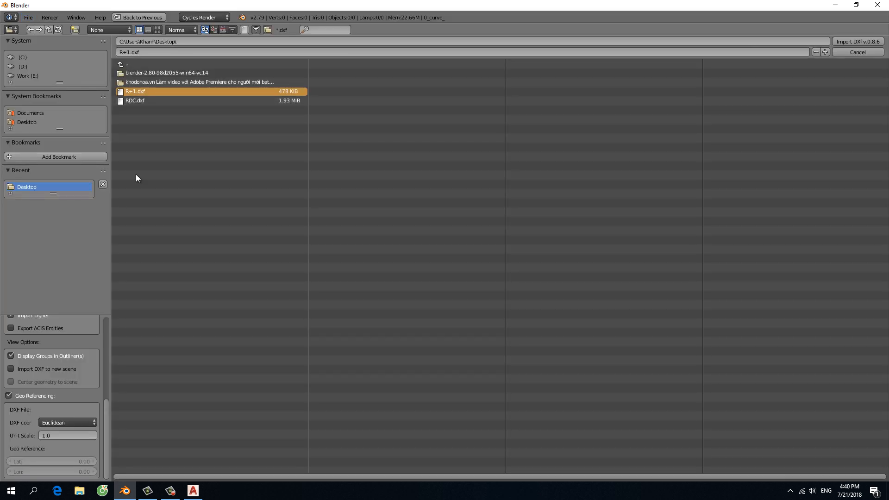
scroll(68, 393, up, 8)
scroll(69, 392, down, 3)
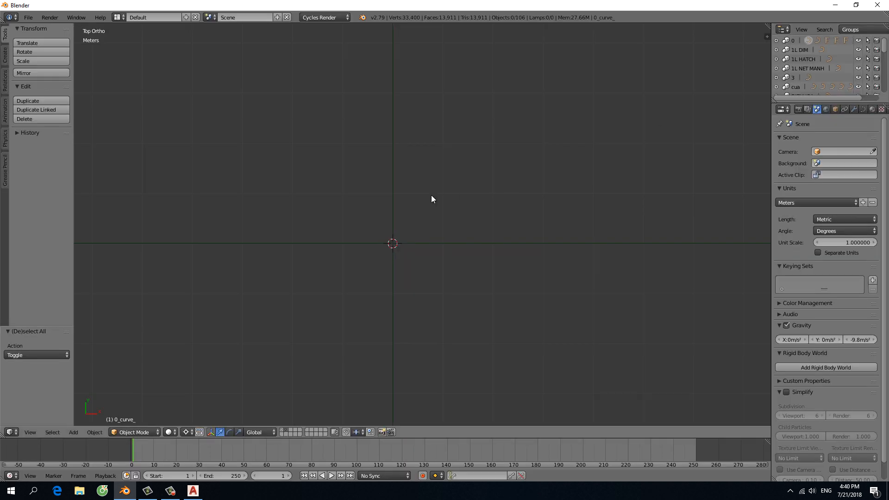
- Select all objects of the imported first-floor plan and scale them by 0.001
scroll(432, 195, down, 20)
scroll(466, 220, down, 8)
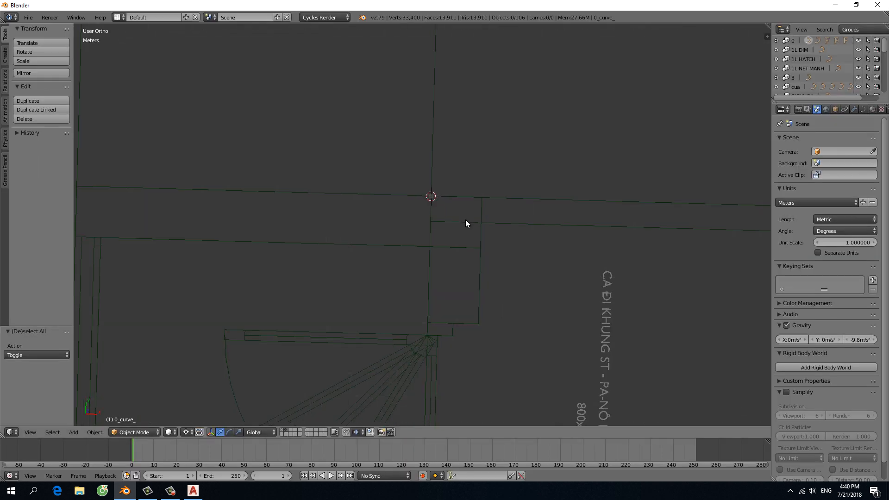
middle_drag(466, 219, 455, 195)
key(a)
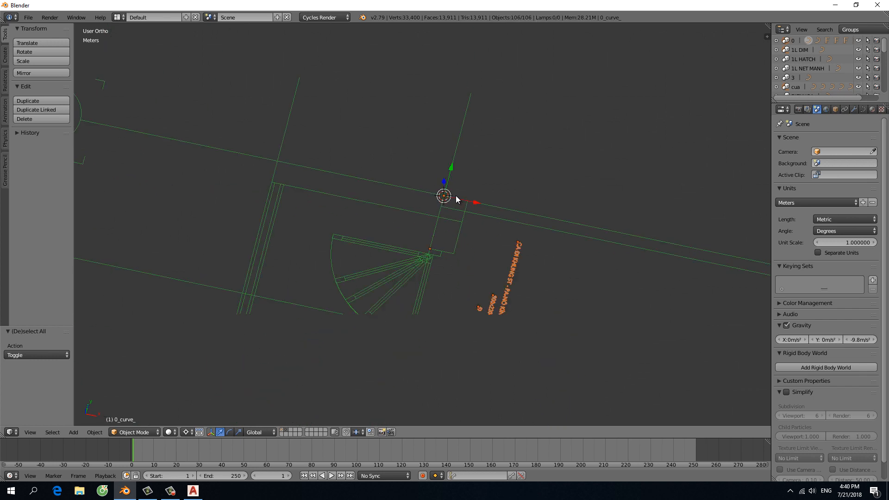
scroll(455, 196, down, 10)
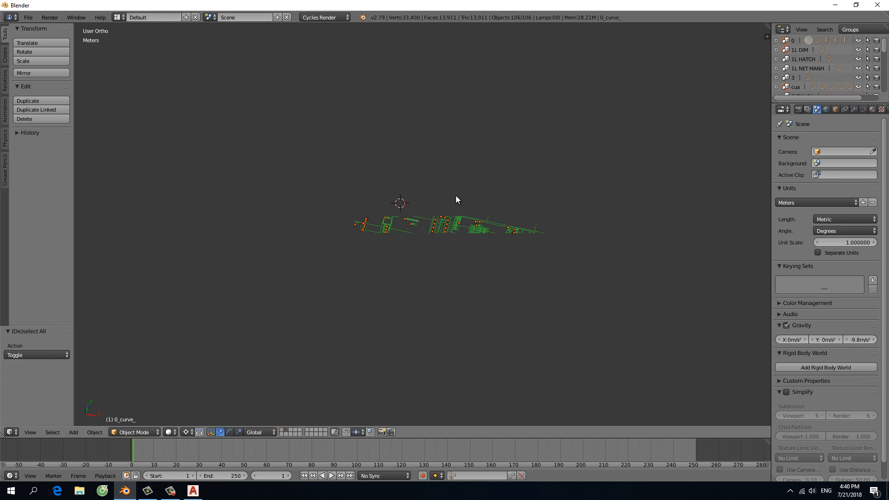
text(s.001)
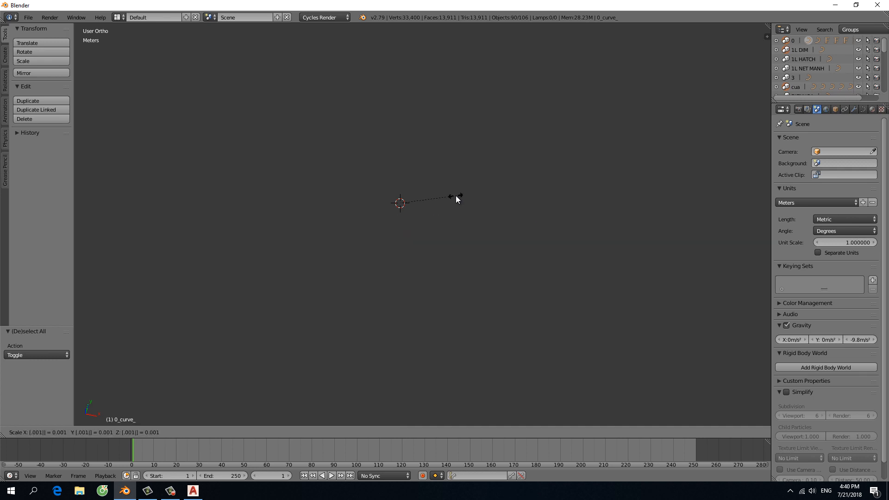
key(Return)
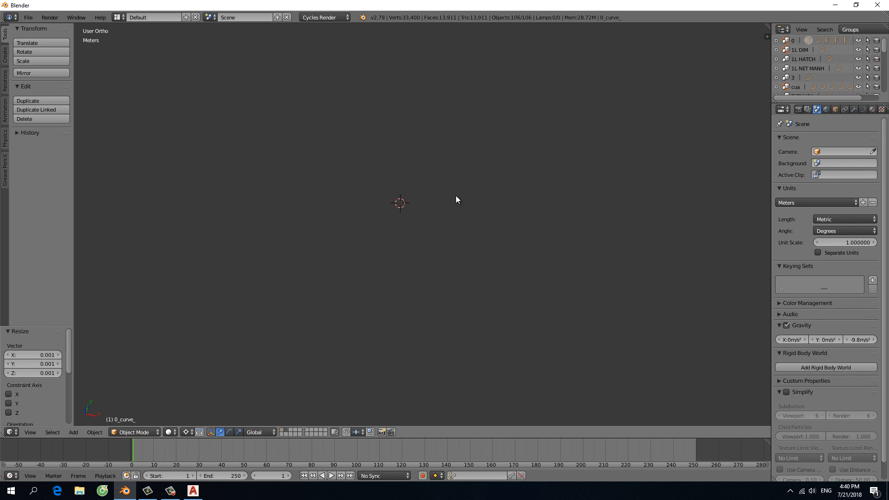
- Frame the scaled first-floor plan in top view and display the ground-floor plan's layer together with it
key(KP_Decimal)
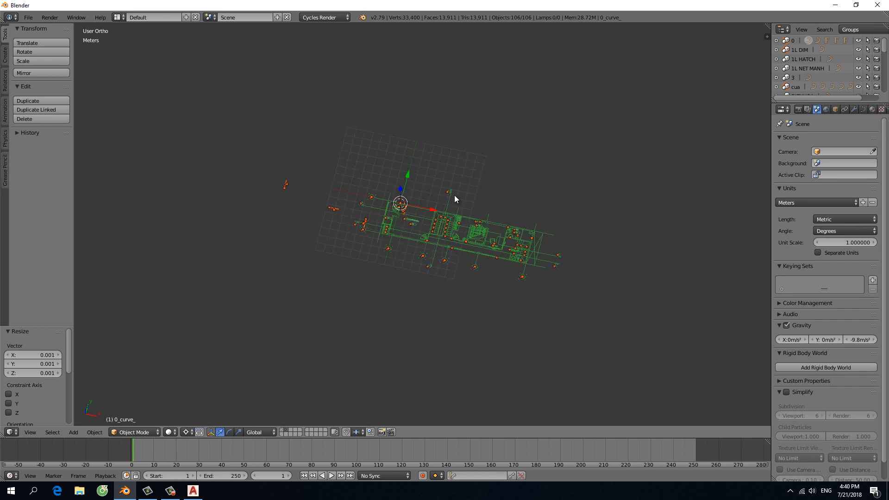
scroll(427, 205, up, 4)
middle_drag(392, 199, 404, 212)
key(KP_7)
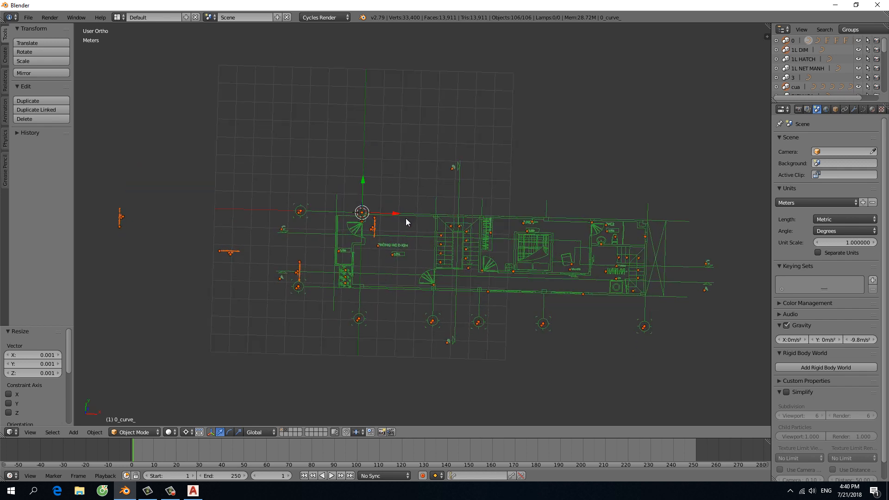
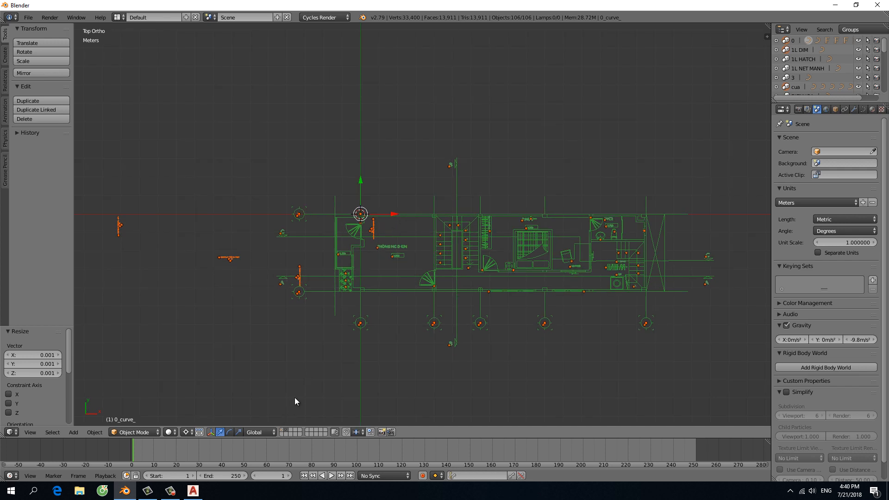
shift+click(281, 430)
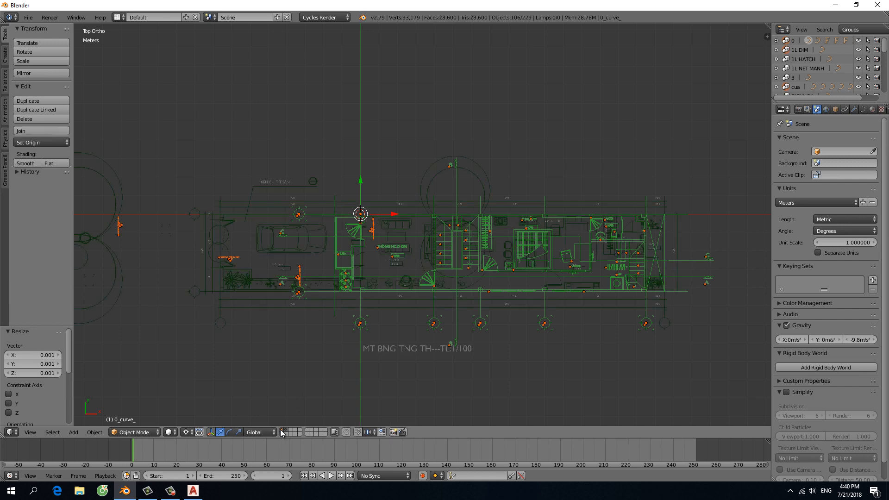
scroll(342, 236, up, 5)
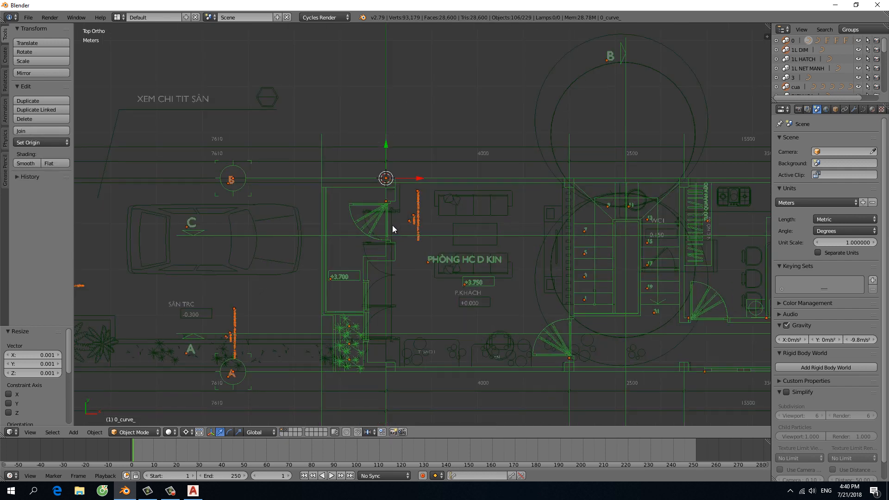
- Compare the overlap of the two floor plans around the origin column by temporarily shifting the first-floor plan and cancelling the moves
key(g)
click(403, 226)
scroll(403, 227, down, 1)
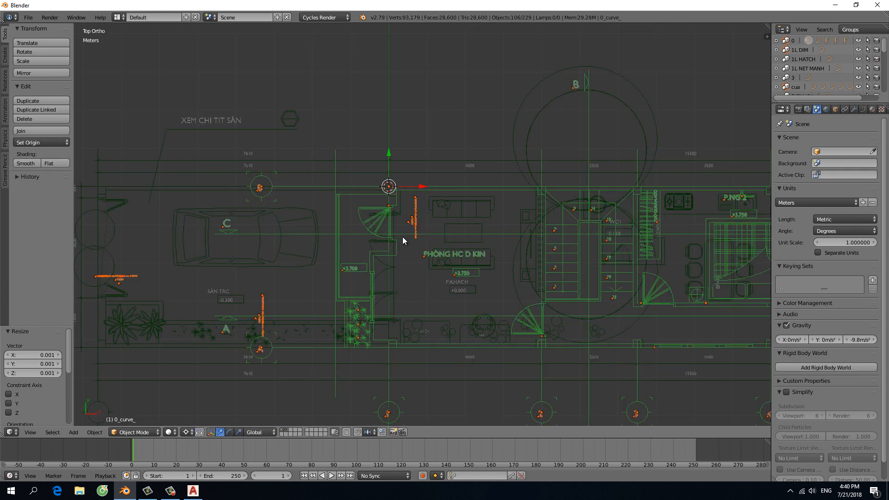
key(g)
click(407, 236)
scroll(392, 340, up, 6)
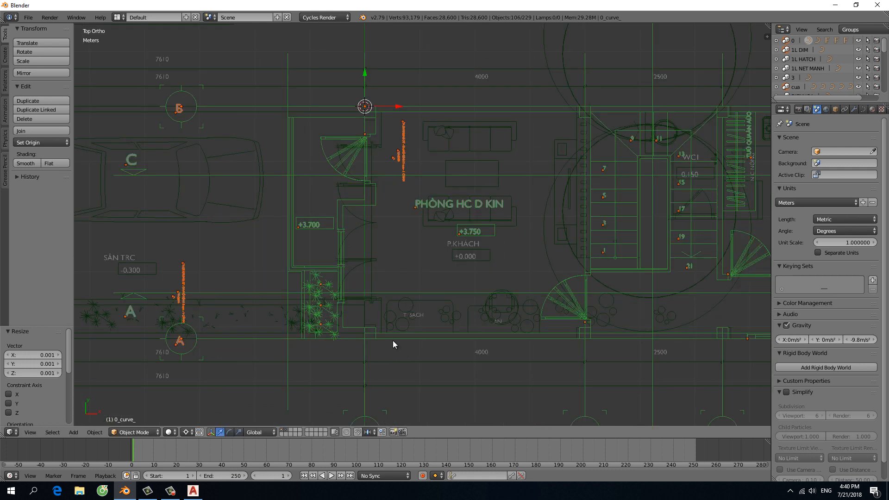
scroll(373, 347, down, 3)
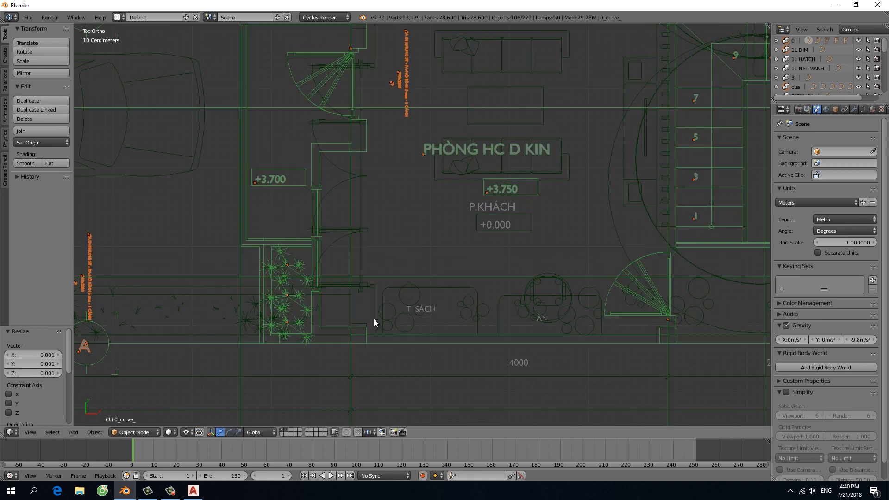
scroll(374, 319, down, 2)
scroll(370, 172, up, 3)
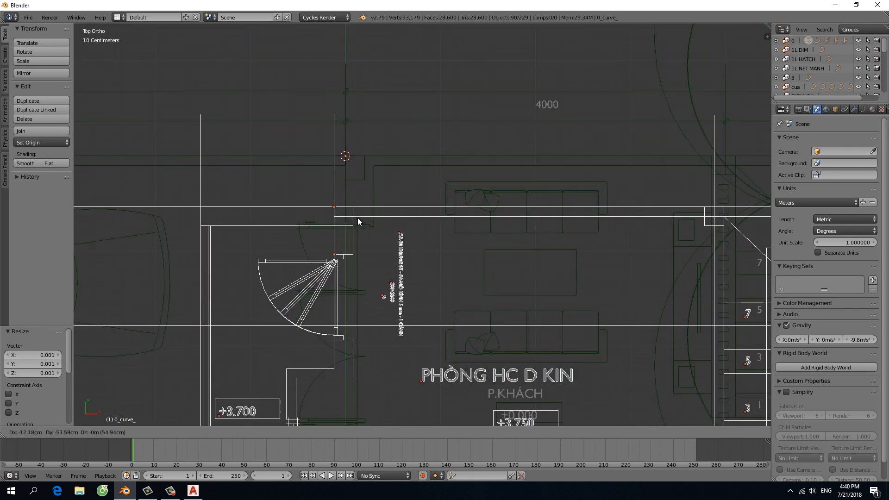
scroll(358, 219, down, 2)
scroll(310, 213, down, 3)
scroll(354, 209, up, 2)
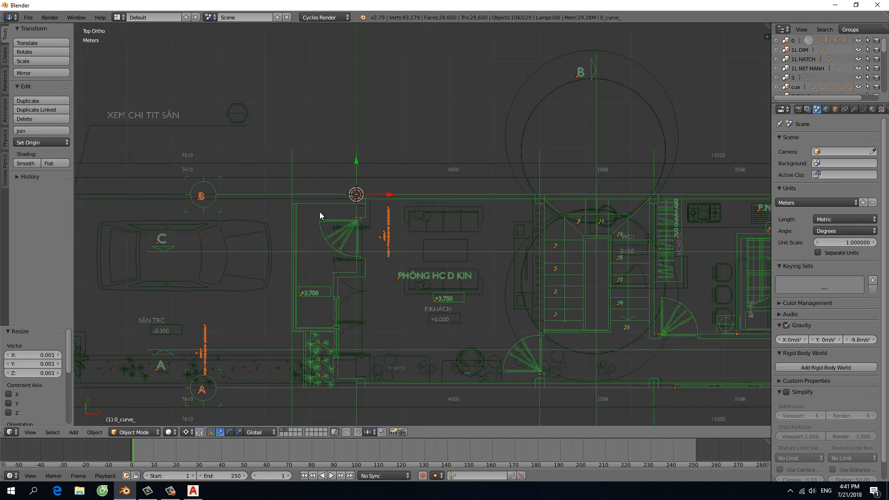
- Check the alignment of both floor plans at the rear end of the house with another cancelled test move of the first-floor plan
scroll(319, 212, down, 3)
scroll(573, 253, up, 2)
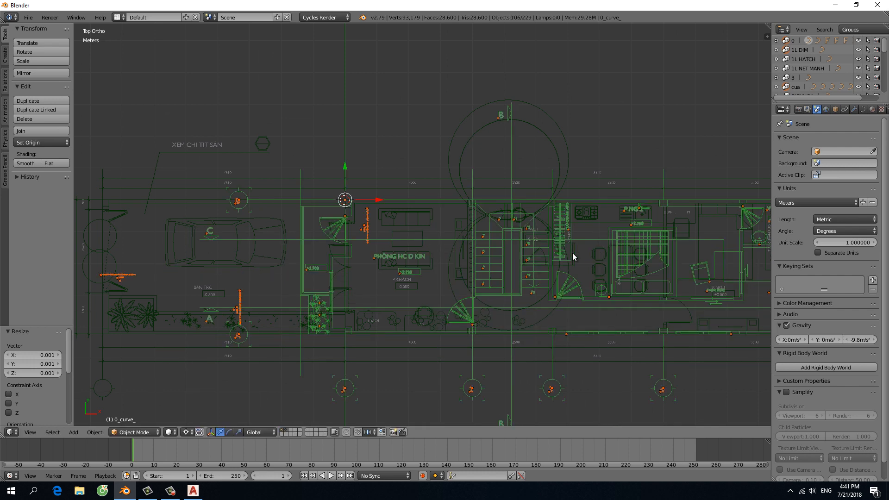
shift+middle_drag(572, 253, 382, 258)
key(g)
right_click(607, 269)
scroll(639, 207, up, 3)
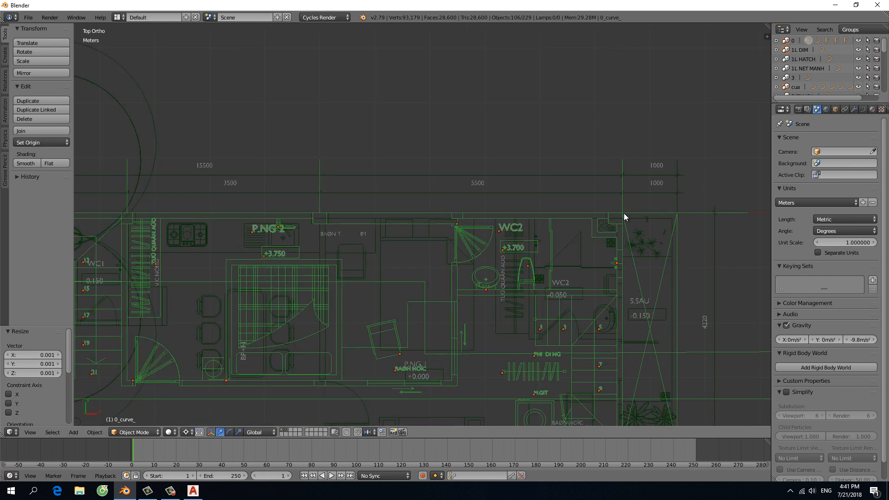
- Display only the second layer's floor plan in the viewport and deselect all objects
scroll(624, 213, up, 6)
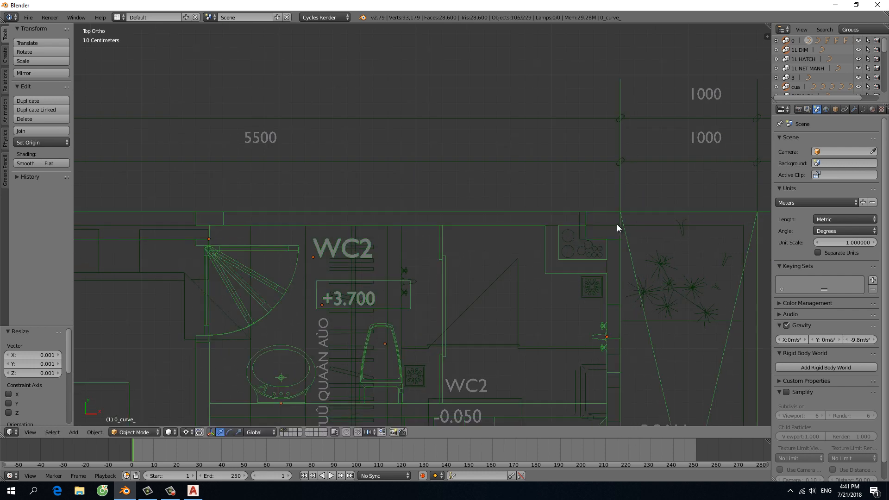
scroll(617, 227, down, 8)
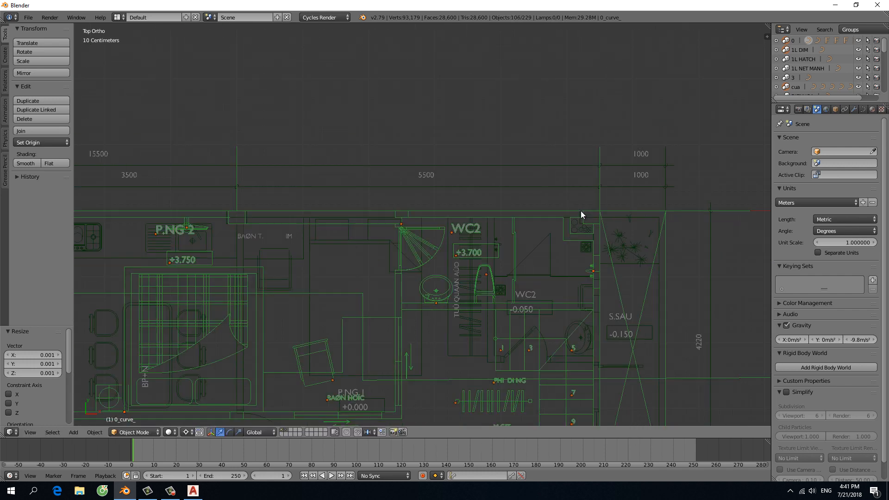
click(287, 432)
key(a)
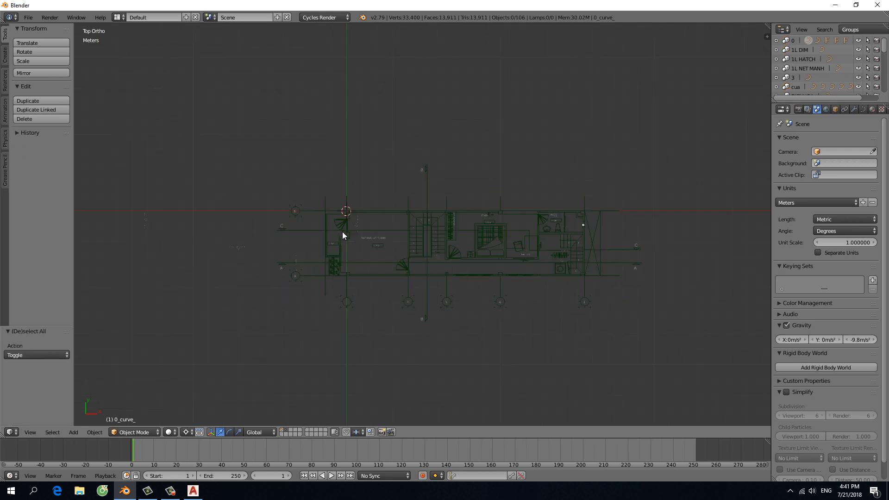
scroll(363, 218, up, 2)
scroll(363, 218, down, 2)
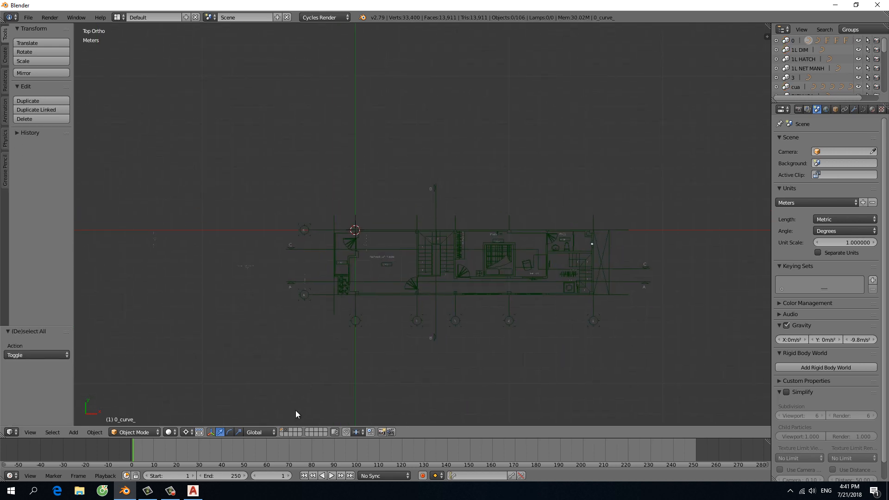
- Hide the tool shelf and compare the floor plans of the first and second layers together from an angled view
click(282, 430)
key(t)
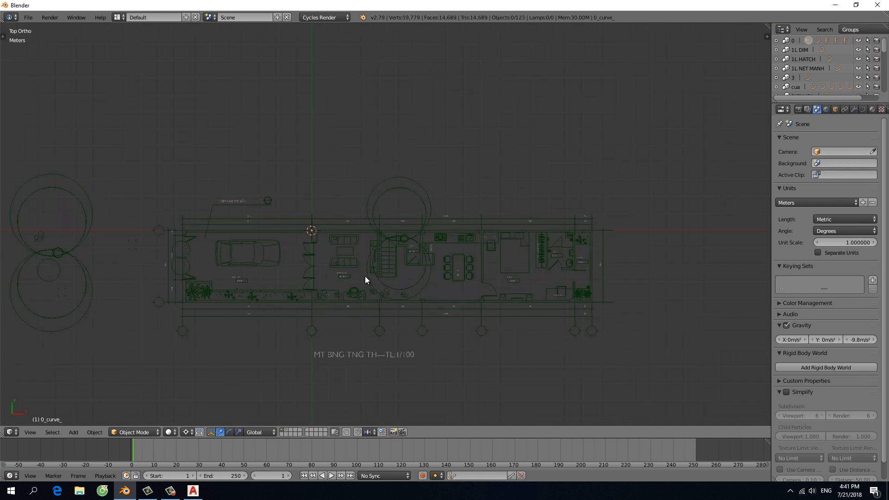
middle_drag(343, 297, 387, 229)
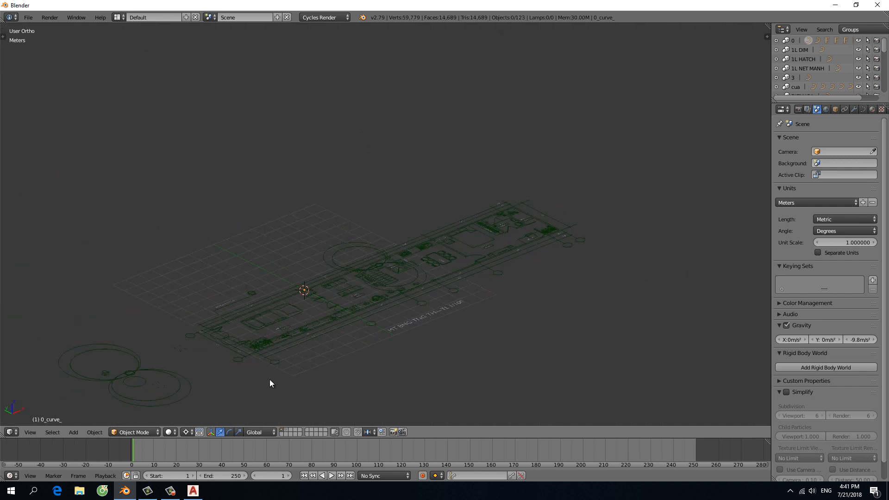
shift+click(288, 431)
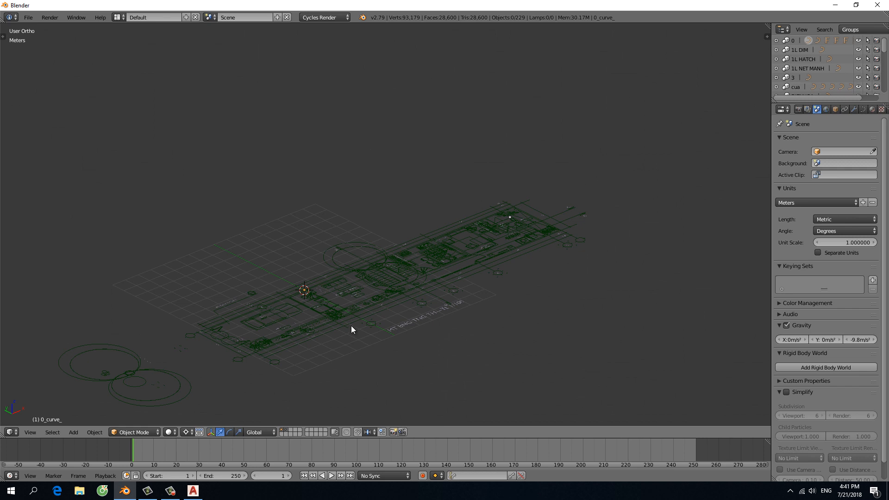
shift+middle_drag(361, 344, 373, 391)
scroll(382, 296, up, 2)
- Switch to the empty third layer and return the viewport to top view
click(294, 432)
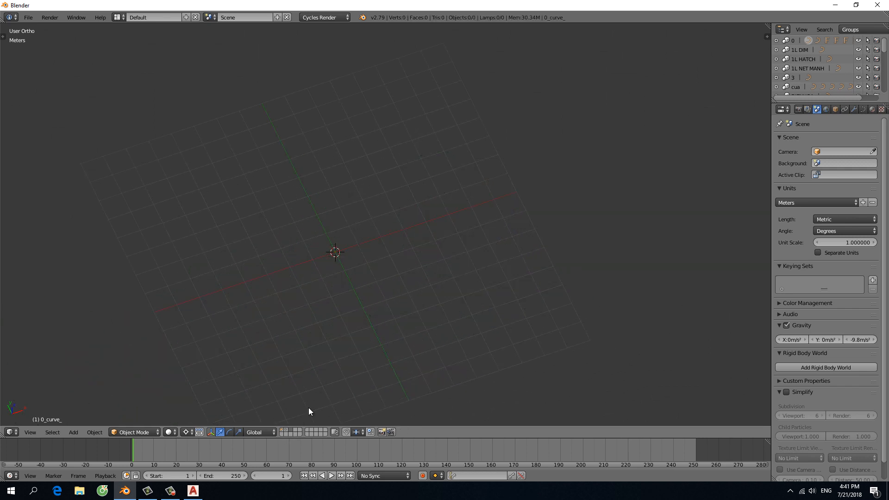
key(KP_7)
shift+middle_drag(325, 343, 323, 375)
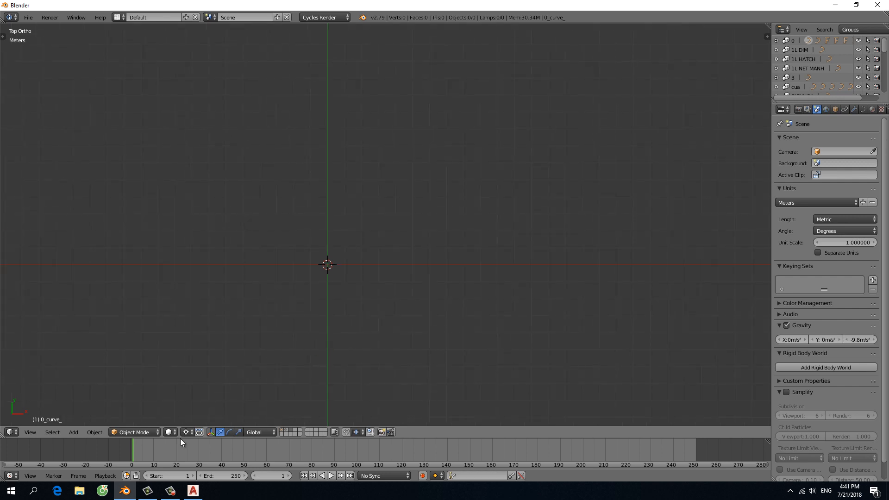
- Switch to AutoCAD and examine the MẶT BẰNG SÂN THƯỢNG terrace plan, especially the wall corner where axes 1 and B meet
click(193, 491)
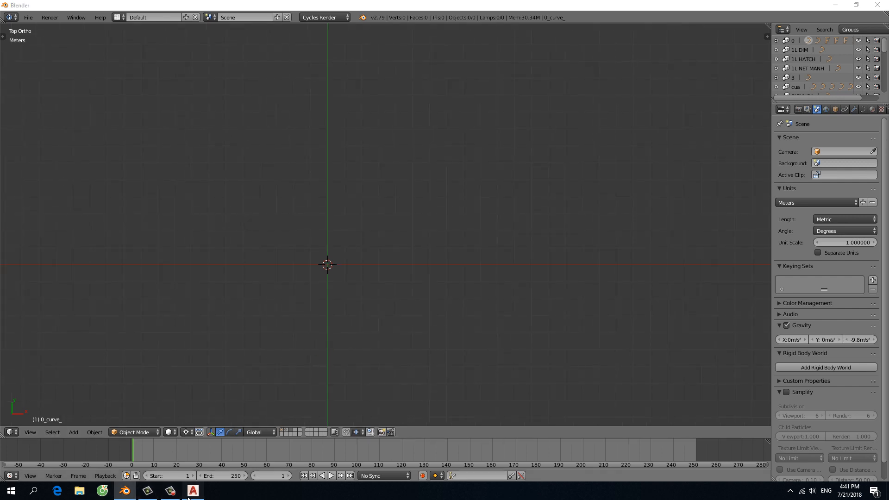
scroll(364, 305, down, 5)
scroll(371, 324, up, 3)
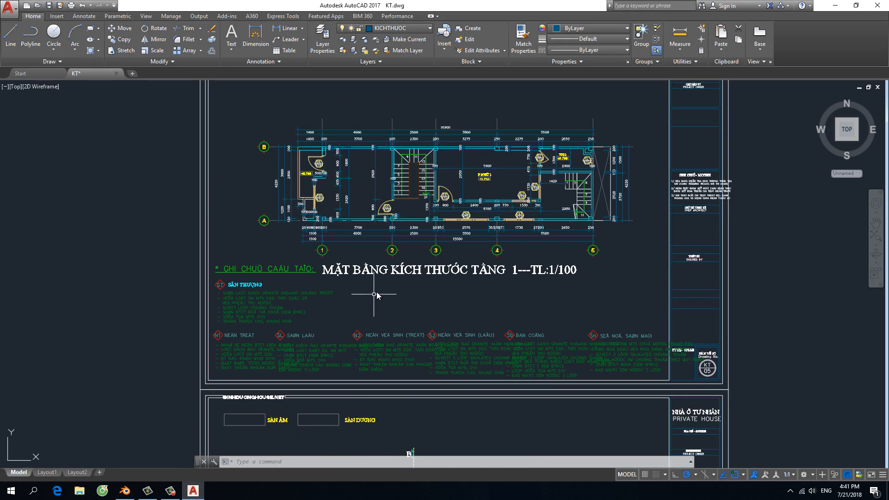
scroll(378, 297, down, 3)
scroll(380, 342, up, 3)
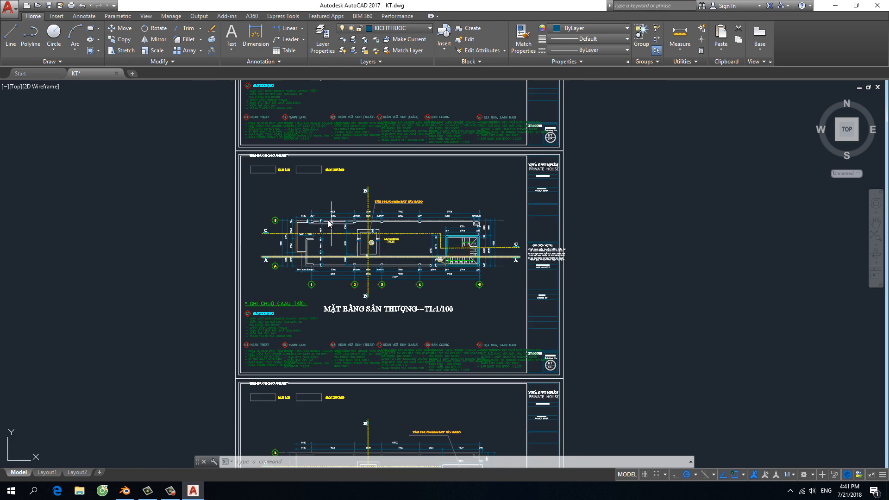
scroll(320, 227, up, 2)
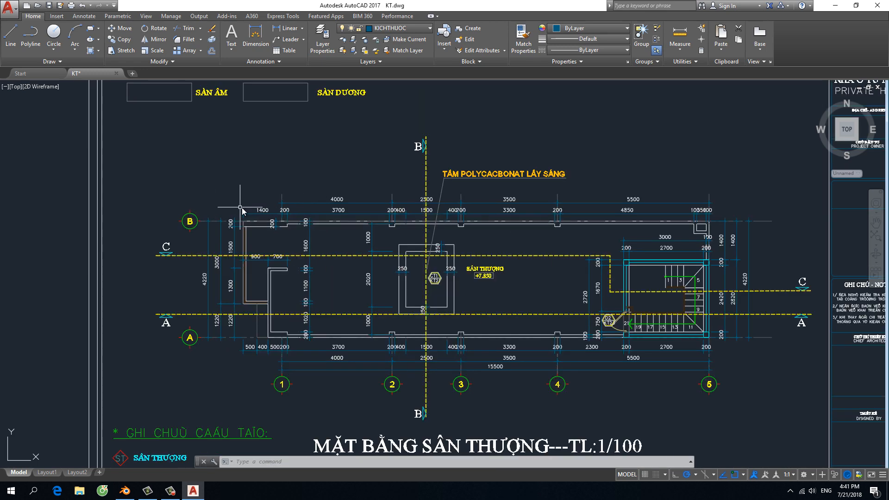
scroll(301, 199, up, 2)
scroll(334, 194, up, 2)
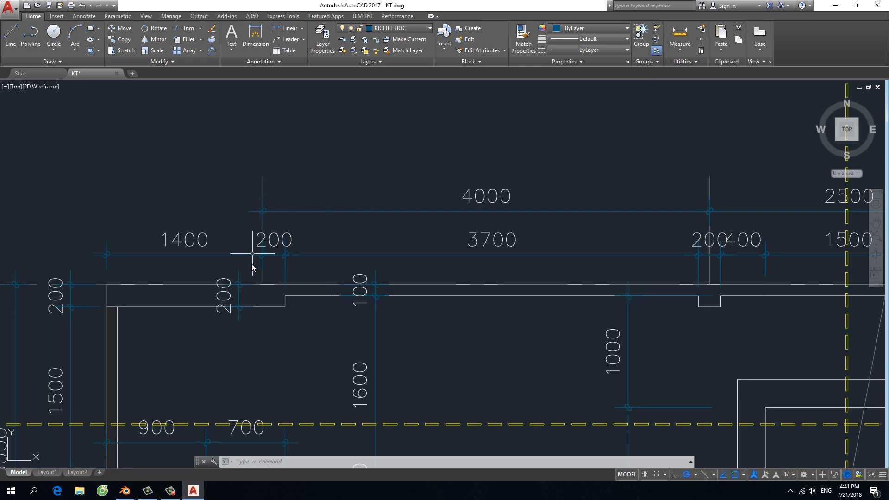
scroll(252, 268, down, 2)
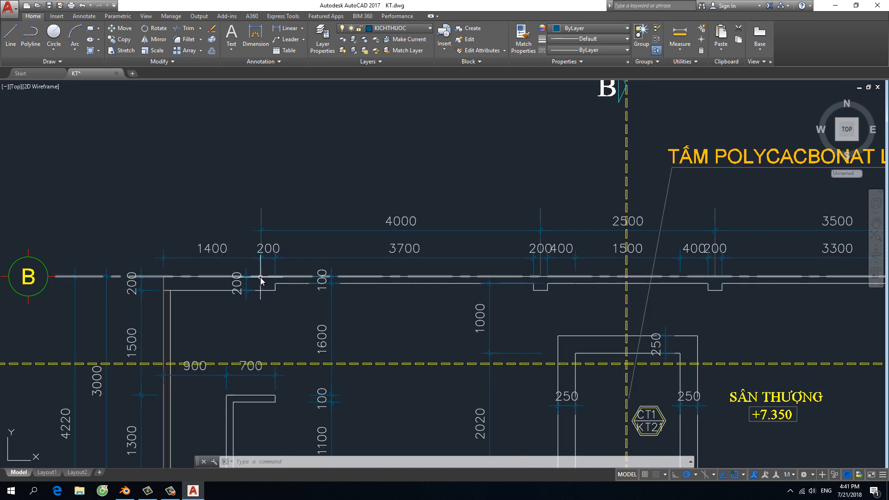
scroll(260, 278, down, 5)
scroll(378, 284, down, 1)
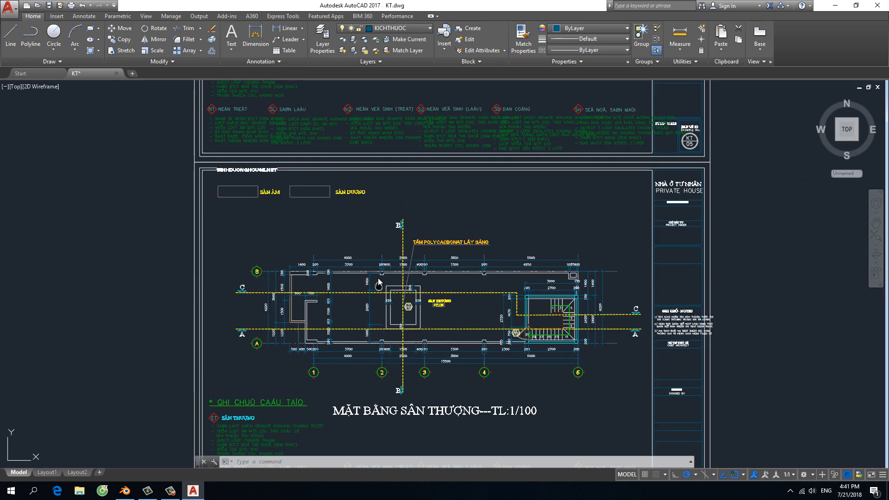
middle_drag(379, 280, 379, 231)
scroll(613, 307, up, 4)
scroll(613, 307, down, 4)
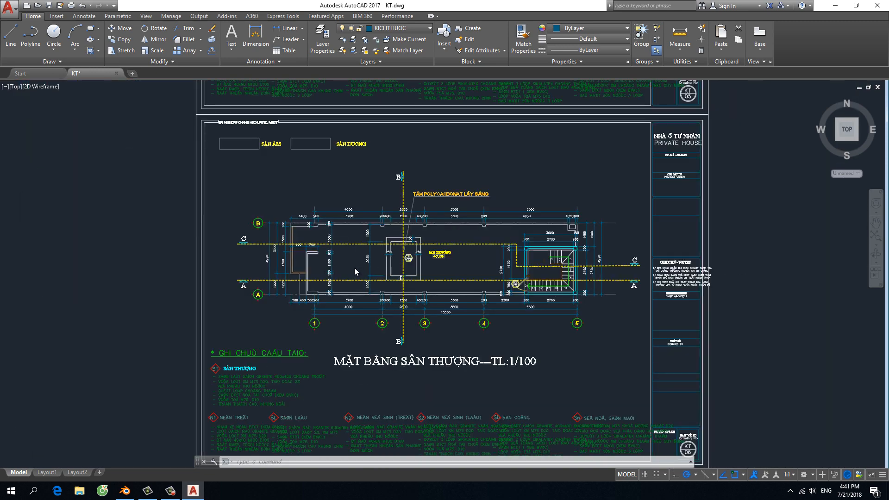
- Examine the MẶT BẰNG MÁI roof plan around the corner where axes 1 and B meet
scroll(354, 269, up, 2)
scroll(354, 270, down, 4)
middle_drag(370, 339, 362, 216)
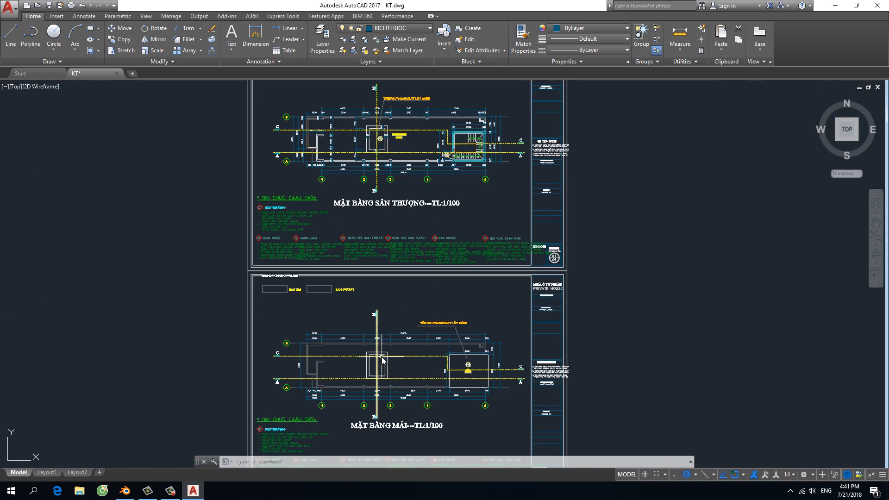
middle_drag(382, 361, 383, 268)
scroll(301, 262, up, 6)
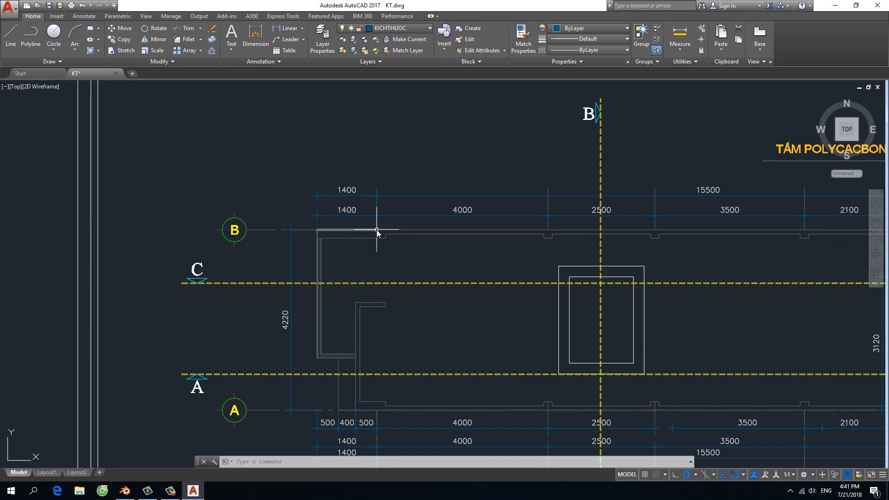
scroll(377, 230, down, 2)
scroll(382, 232, down, 4)
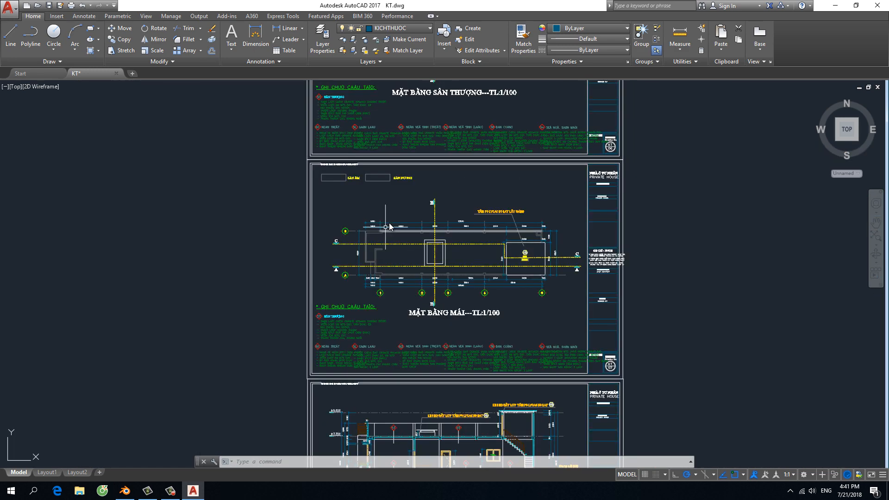
- Compare the MẶT BẰNG SÂN THƯỢNG terrace plan with the MẶT BẰNG KÍCH THƯỚC TẦNG 1 plan
middle_drag(404, 206, 383, 371)
middle_drag(445, 231, 447, 265)
scroll(428, 184, up, 4)
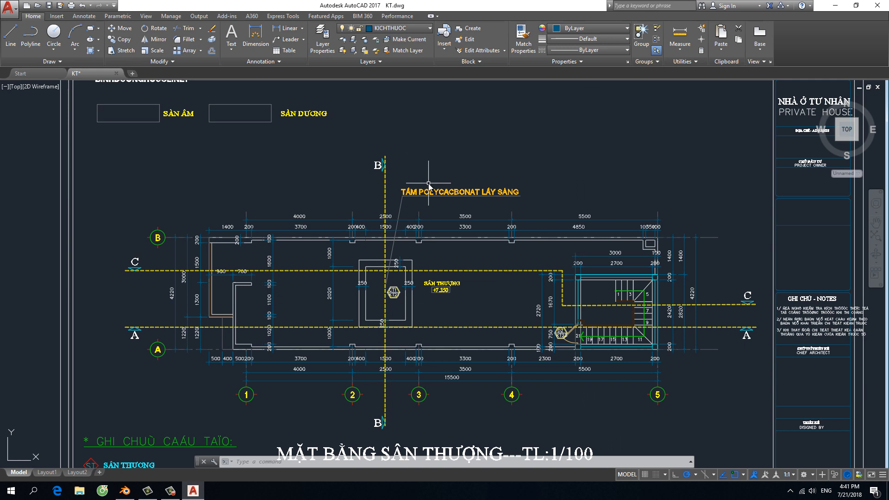
scroll(428, 184, down, 4)
middle_drag(428, 185, 419, 236)
scroll(419, 236, up, 3)
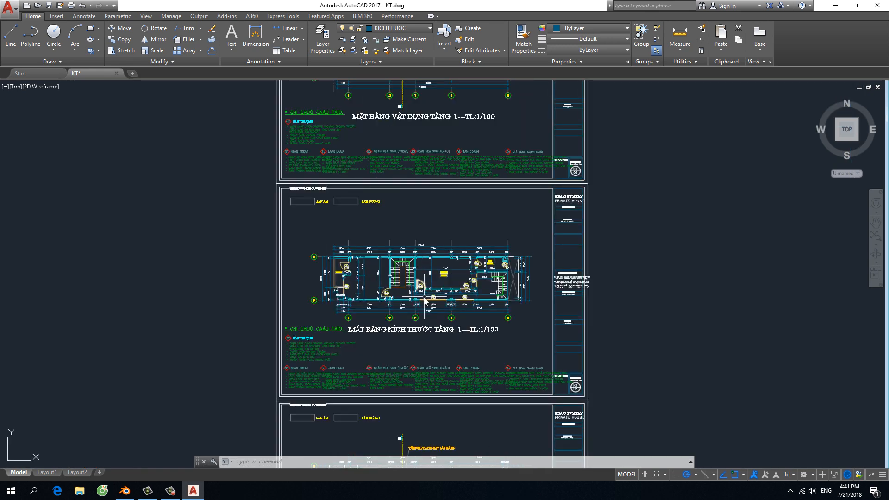
scroll(401, 213, down, 3)
middle_drag(401, 398, 401, 304)
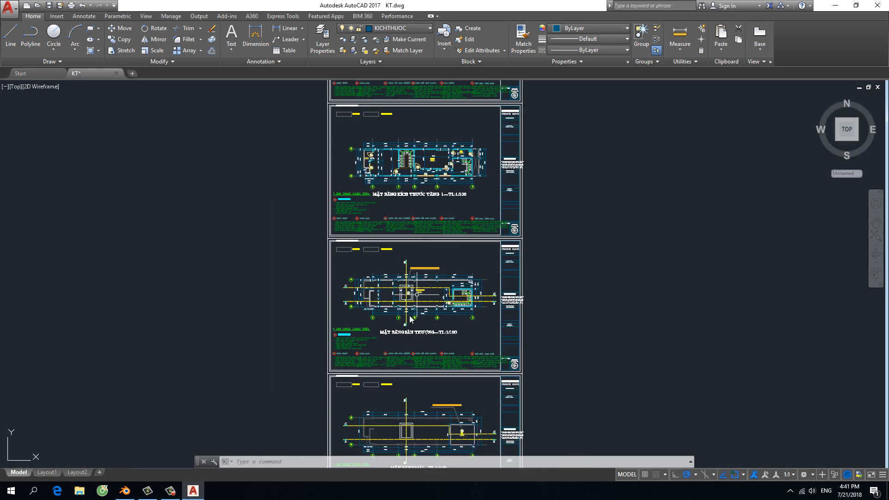
- Set the UCS origin at the intersection of axes 1 and B on the MẶT BẰNG SÂN THƯỢNG terrace plan
scroll(401, 303, up, 4)
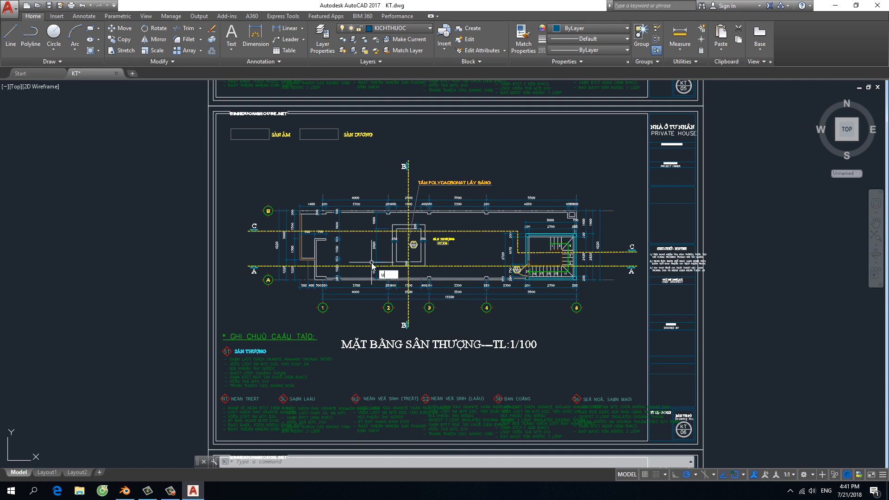
text(ucs)
key(Return)
scroll(319, 218, up, 6)
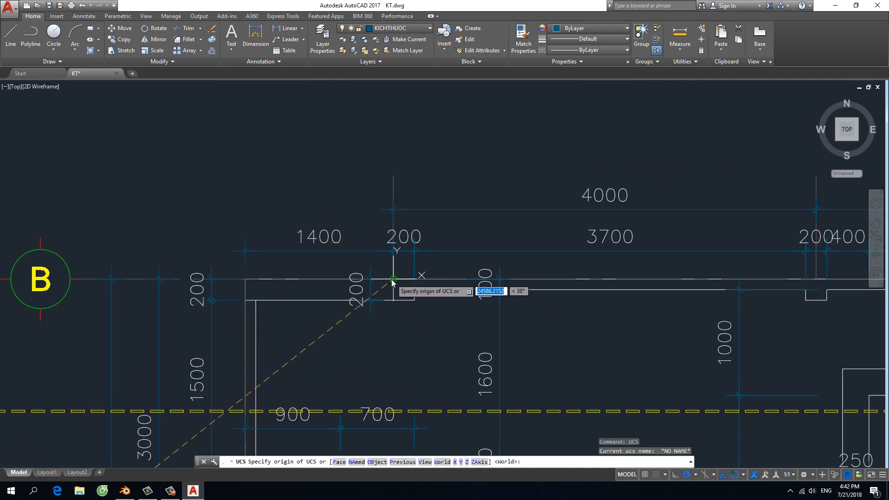
click(399, 279)
- Select the entire terrace plan with its dimensions and axis bubbles, and write it as a block to R+2.dxf on the Desktop
scroll(356, 269, down, 8)
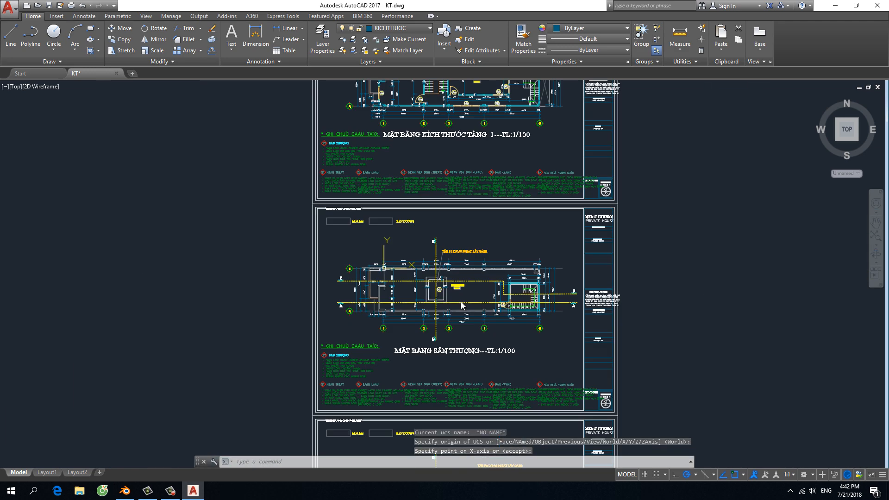
scroll(463, 287, up, 3)
click(630, 349)
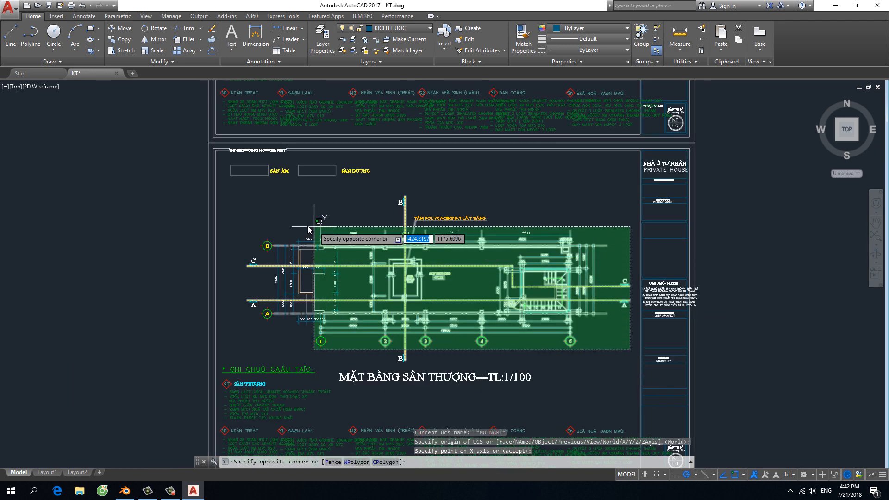
click(234, 199)
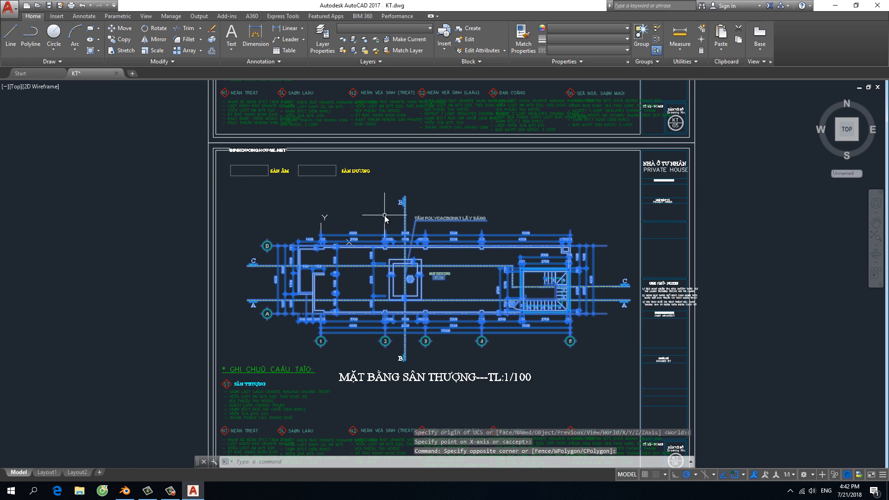
text(w)
key(Return)
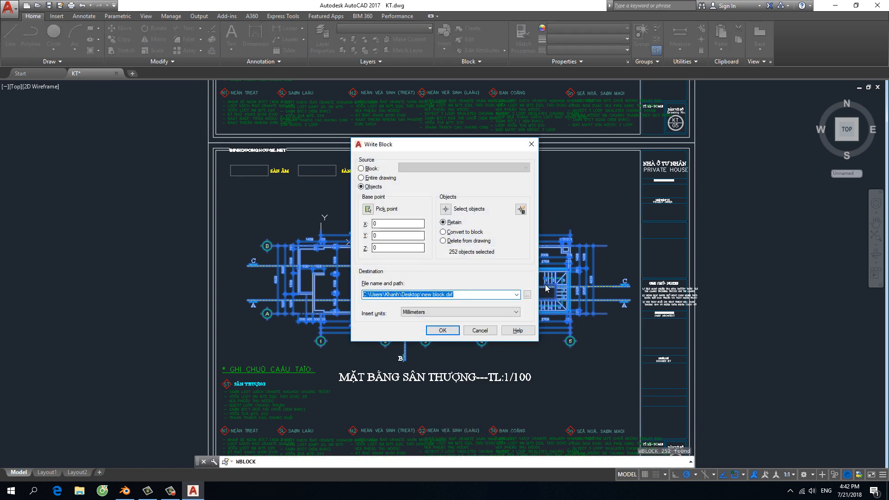
click(527, 295)
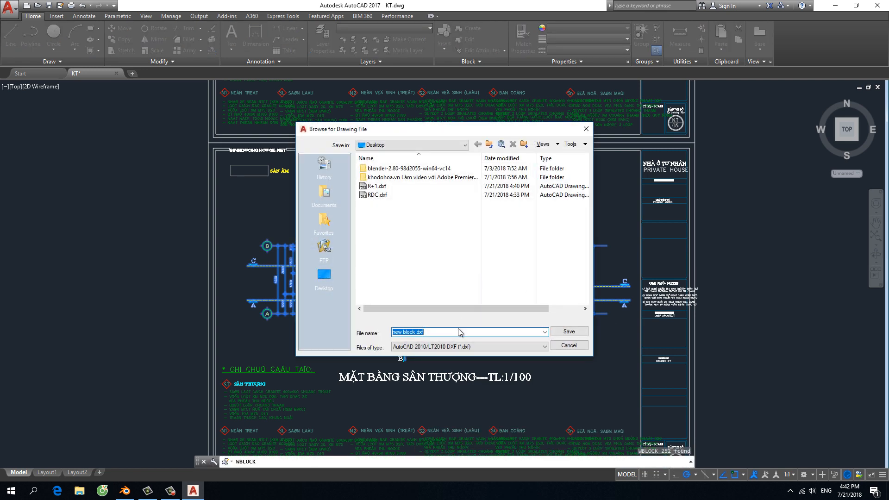
text(R+2)
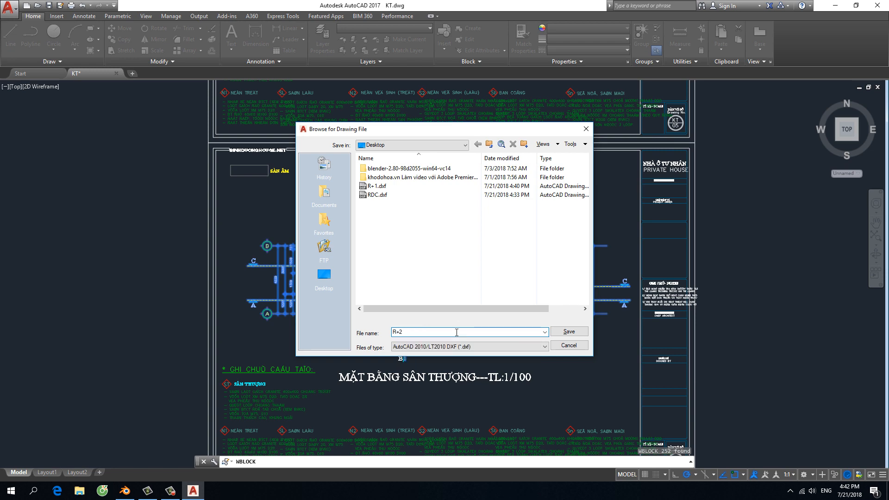
click(568, 331)
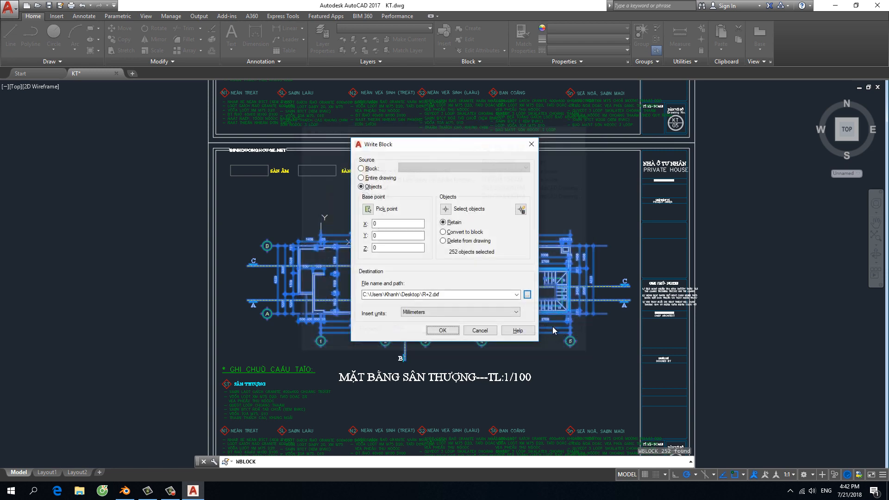
click(442, 330)
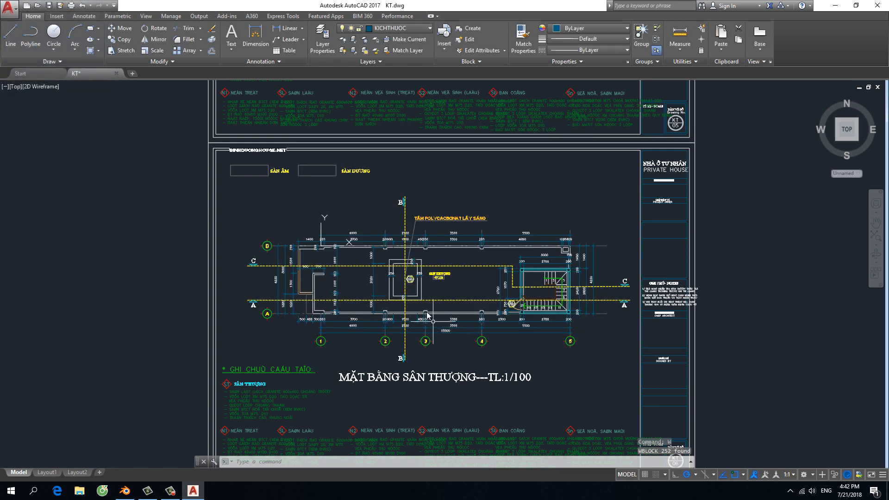
- Set the UCS origin at the intersection of axes 1 and B on the MẶT BẰNG MÁI roof plan
scroll(390, 271, down, 3)
scroll(389, 270, down, 2)
middle_drag(383, 303, 398, 242)
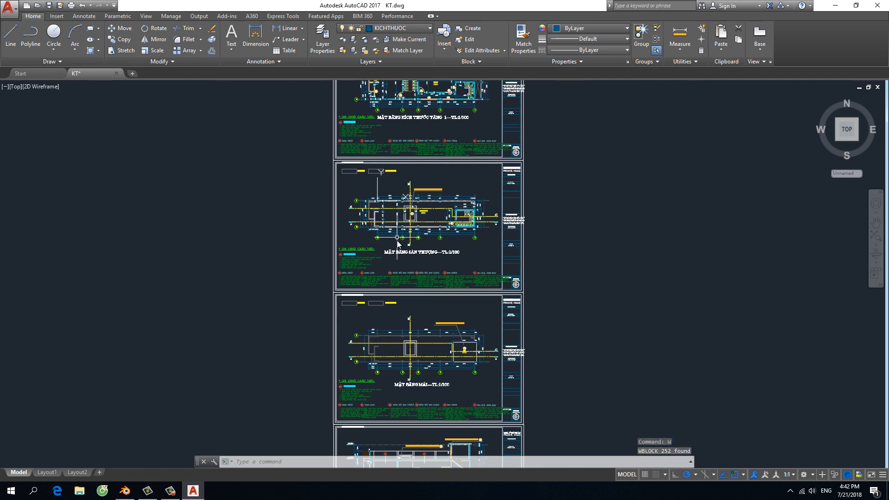
scroll(399, 324, up, 4)
scroll(401, 294, down, 4)
scroll(454, 349, up, 3)
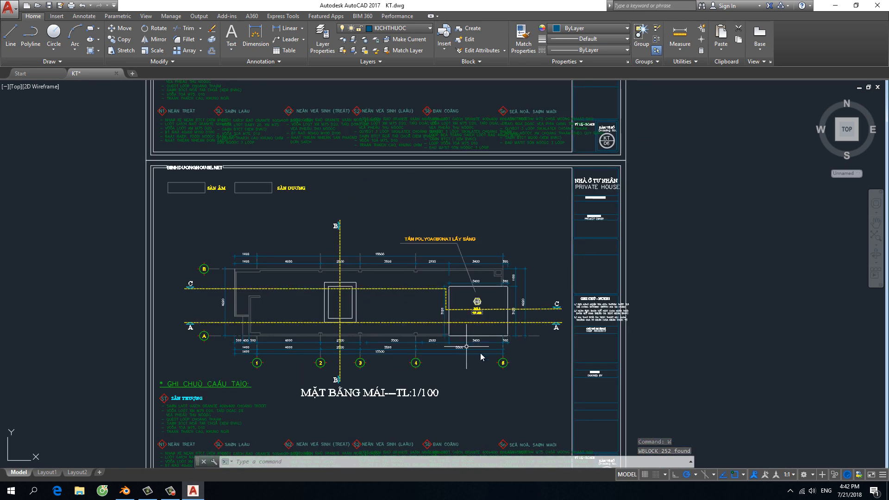
click(562, 376)
key(Escape)
key(Escape)
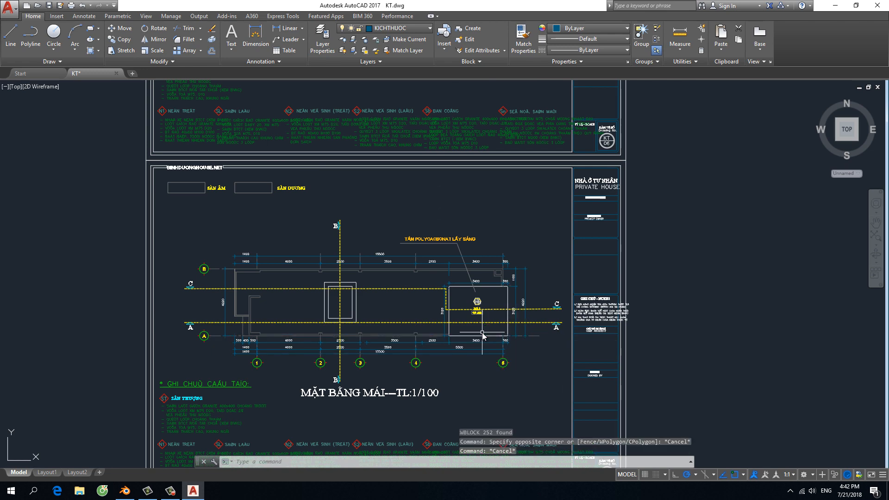
key(Return)
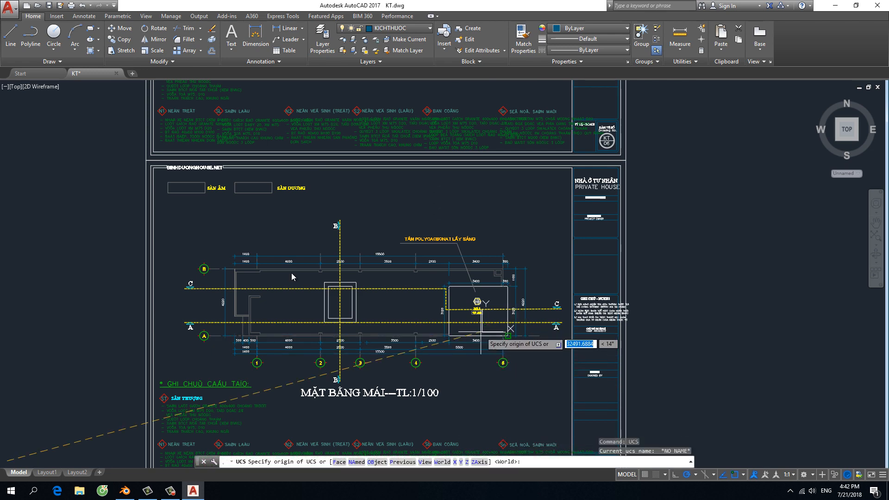
scroll(218, 258, up, 8)
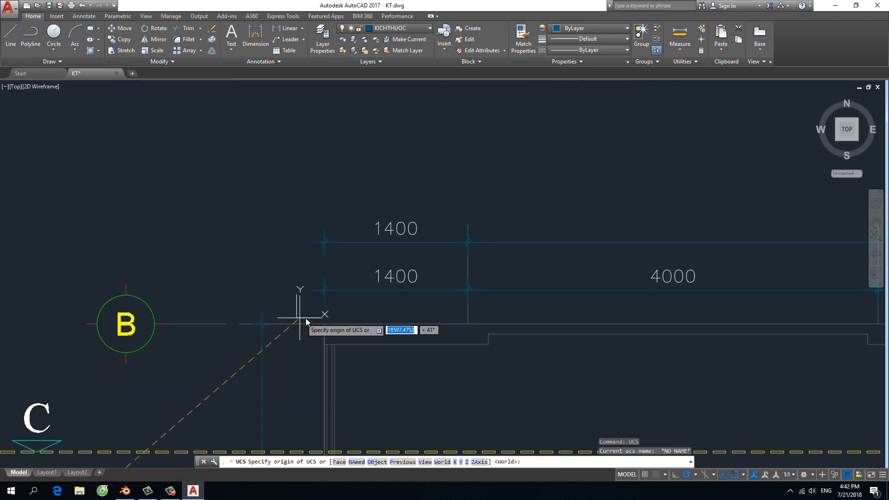
click(467, 323)
key(Return)
- Select the entire roof plan with its dimensions and axis bubbles, and write it as a block to R+3.dxf on the Desktop
scroll(416, 291, down, 6)
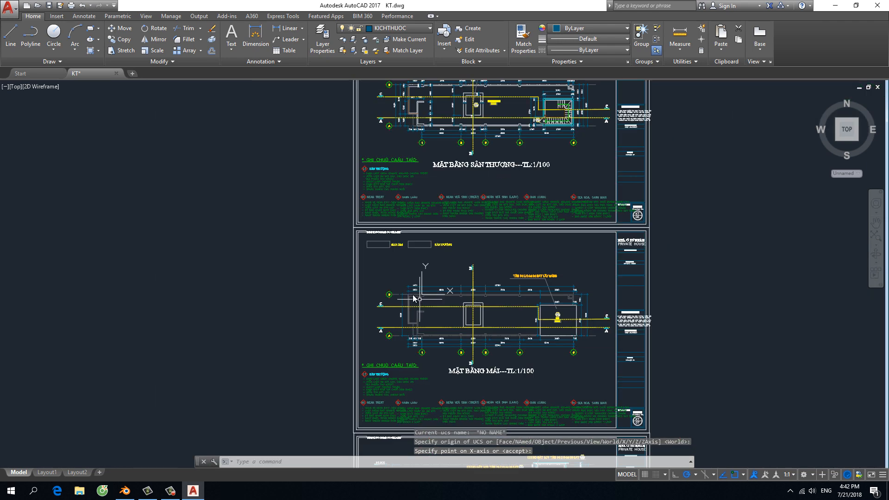
scroll(418, 293, up, 3)
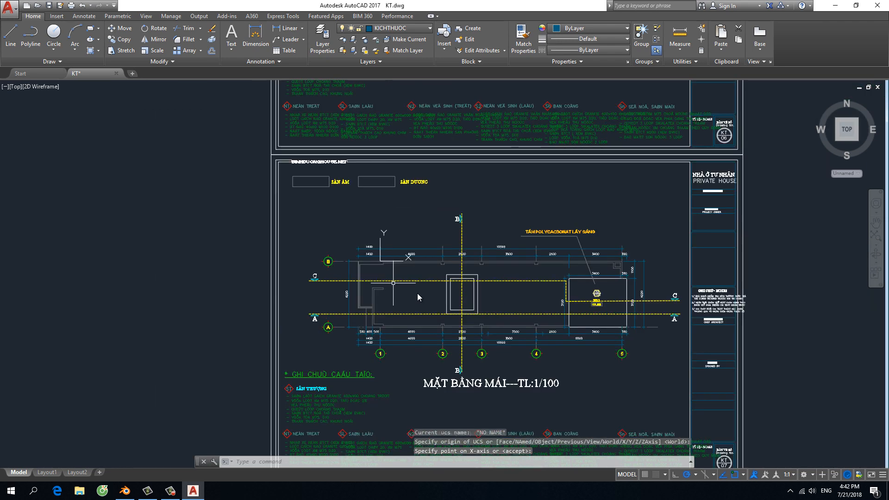
click(681, 366)
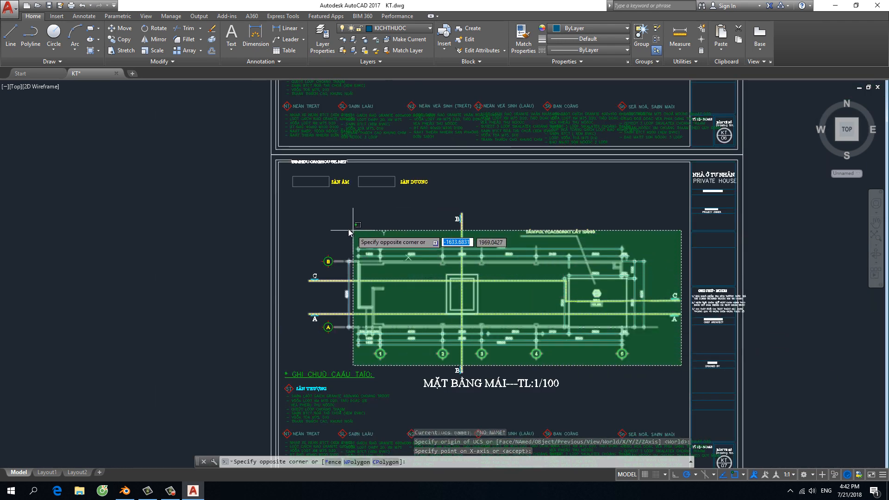
click(299, 215)
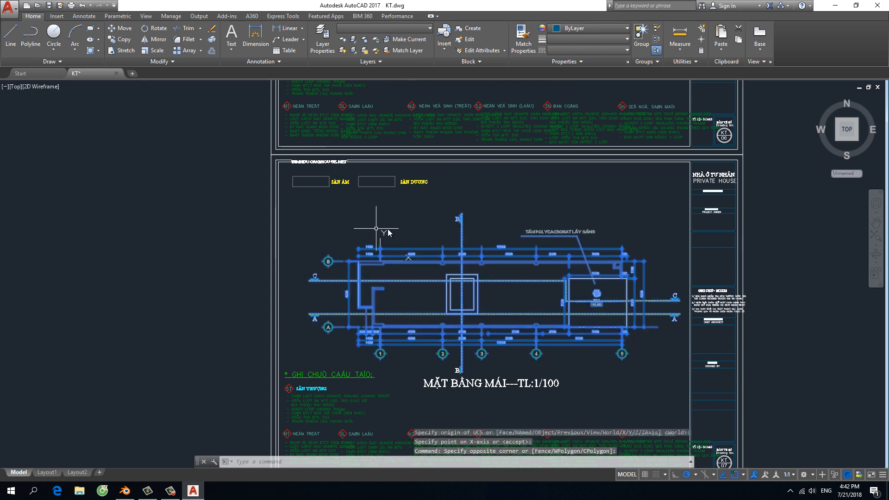
scroll(393, 229, up, 2)
text(w)
key(Return)
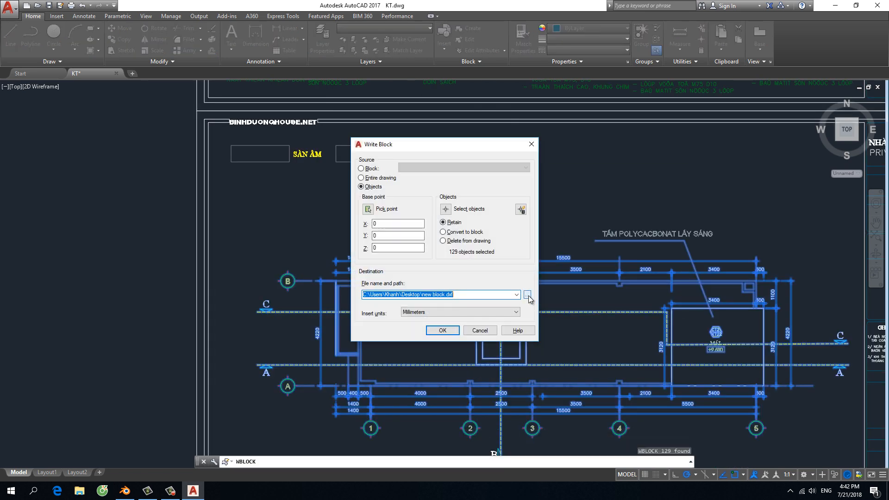
click(528, 295)
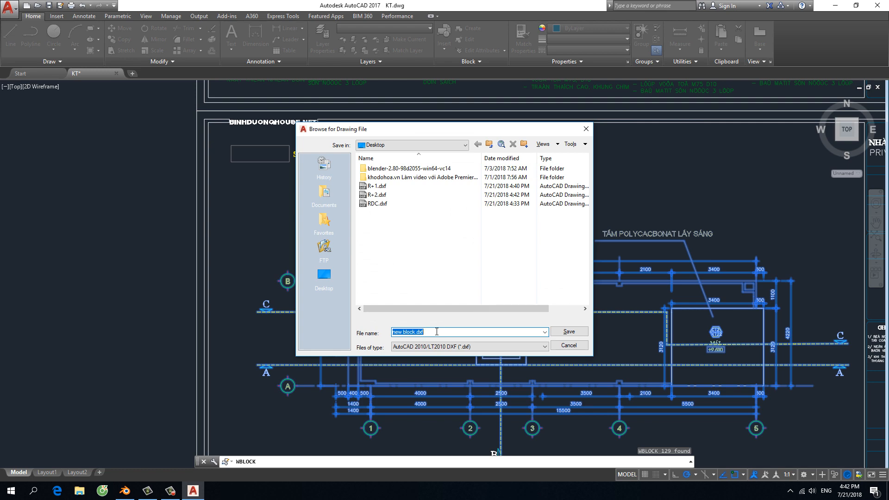
text(R+3)
key(Return)
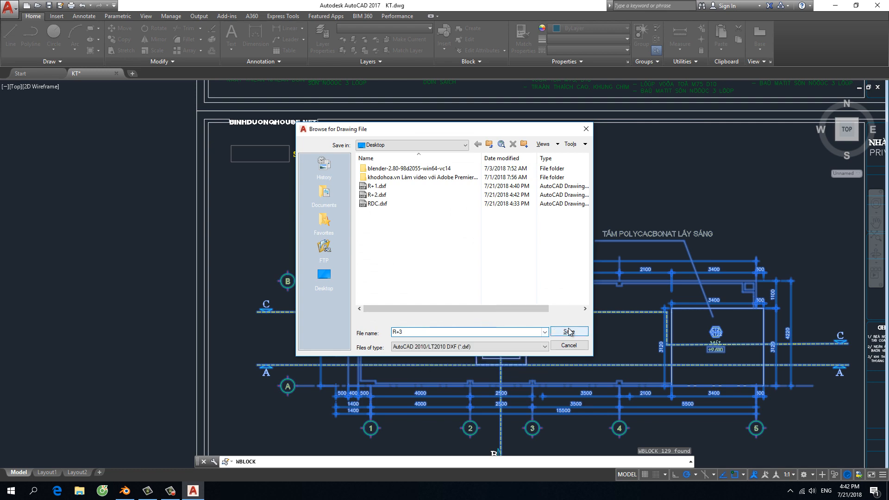
click(442, 330)
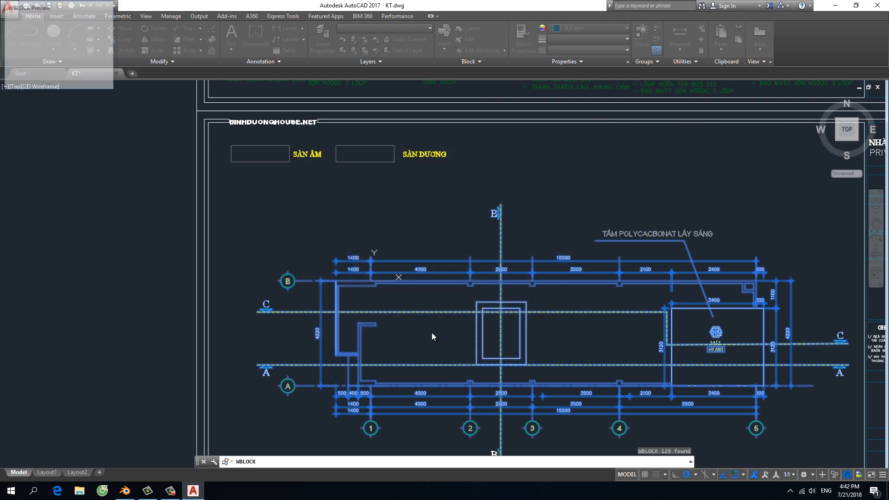
scroll(320, 296, down, 6)
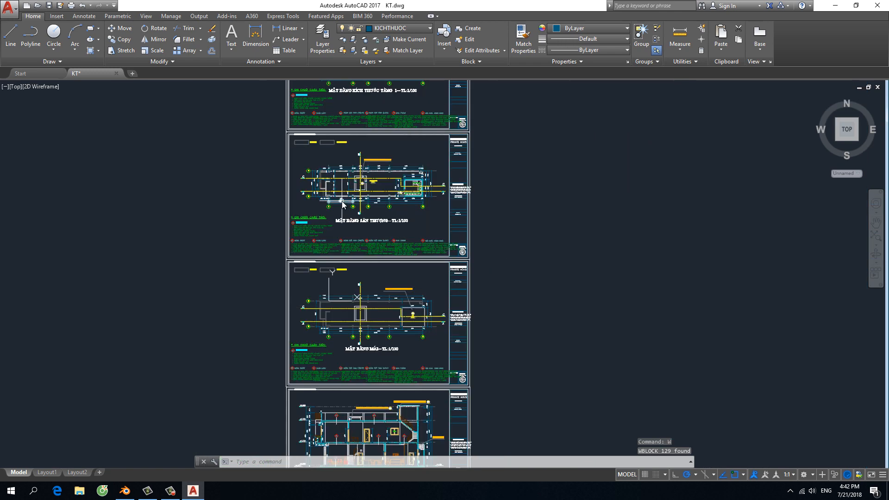
scroll(347, 206, up, 2)
scroll(368, 248, down, 2)
scroll(373, 346, up, 6)
- Switch to Blender and import R+2.dxf from the Desktop as an AutoCAD DXF
key(alt+Tab)
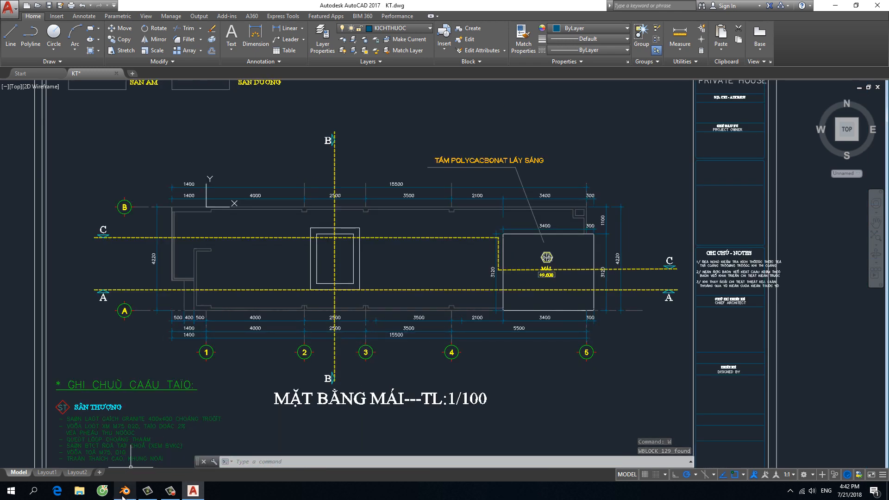
click(29, 18)
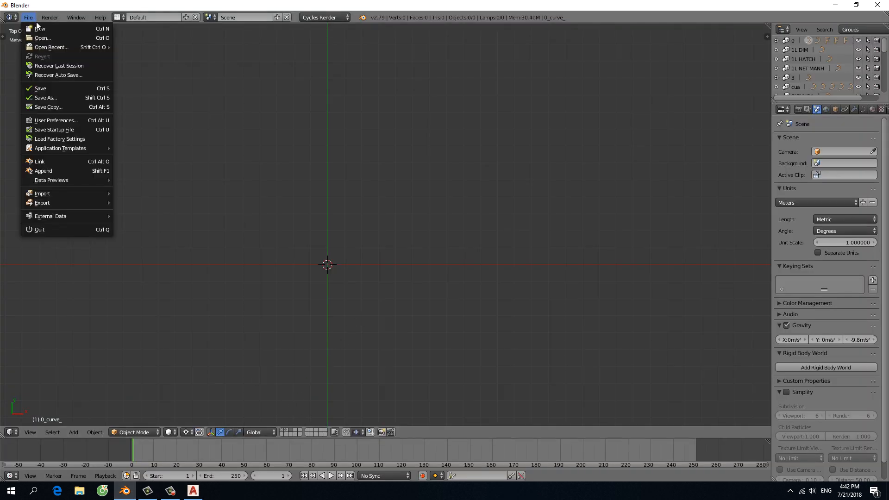
mouse_move(86, 198)
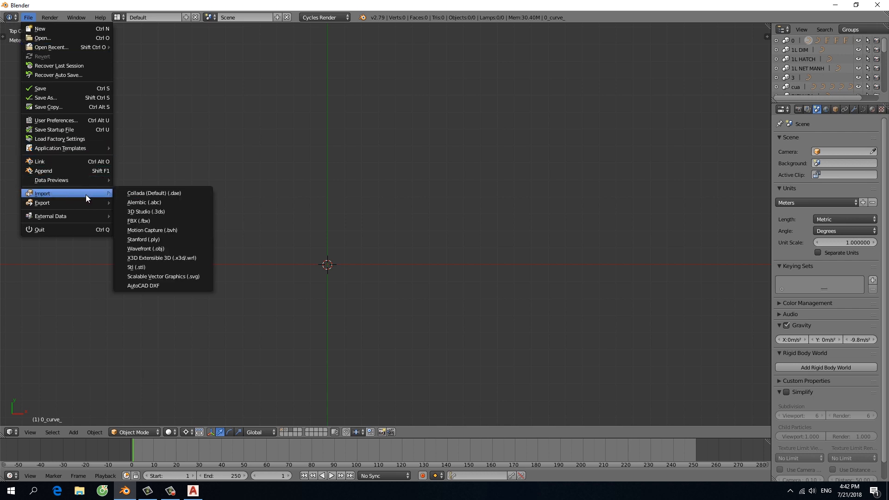
click(142, 285)
click(135, 100)
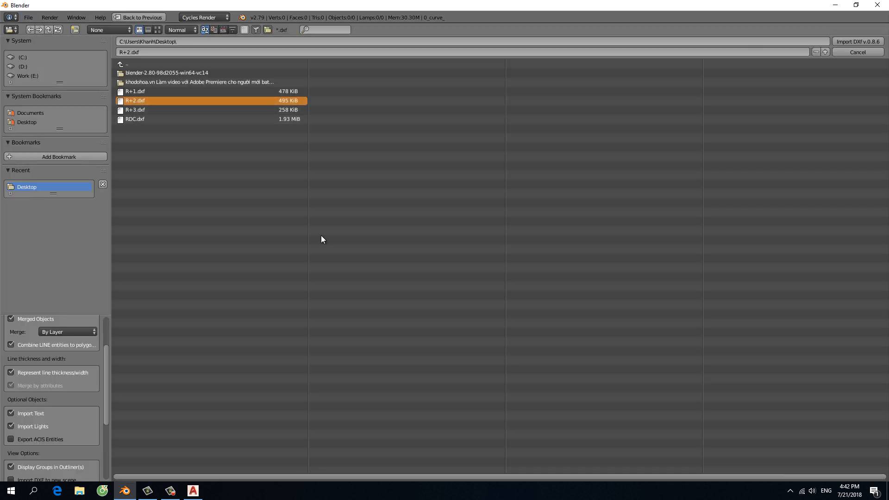
click(856, 45)
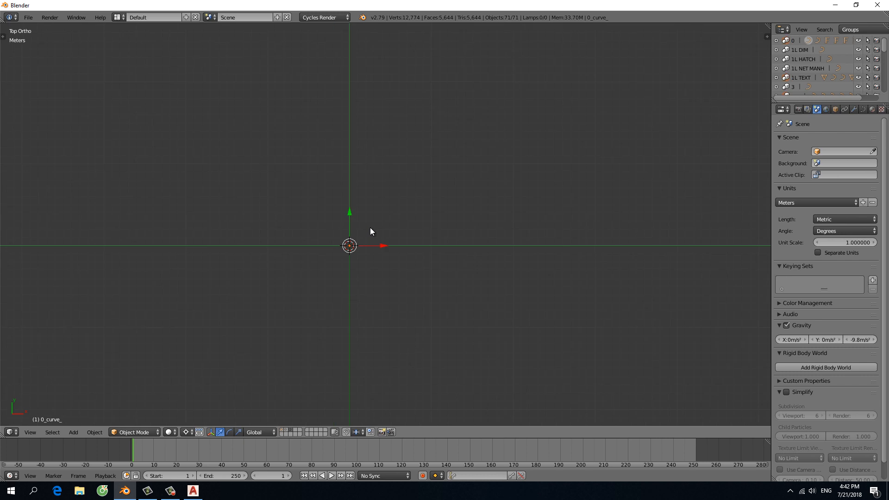
- Scale the imported terrace plan by 0.001 and frame it in the viewport
key(Home)
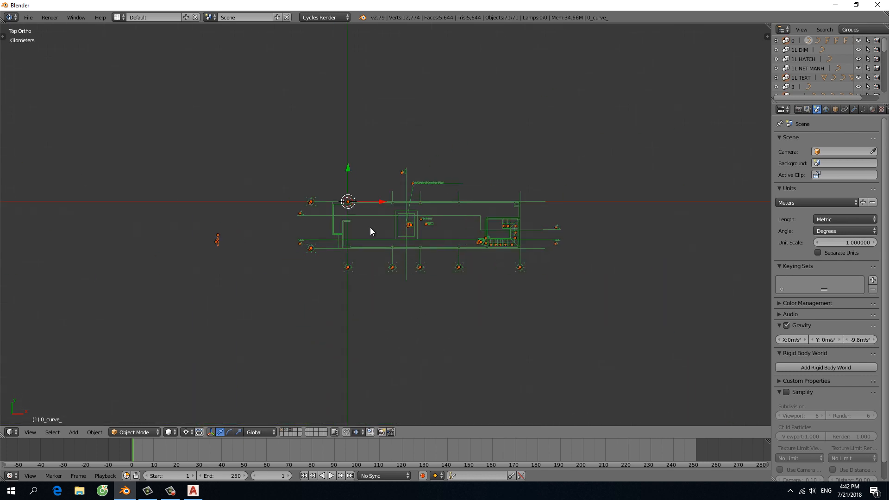
scroll(371, 232, up, 1)
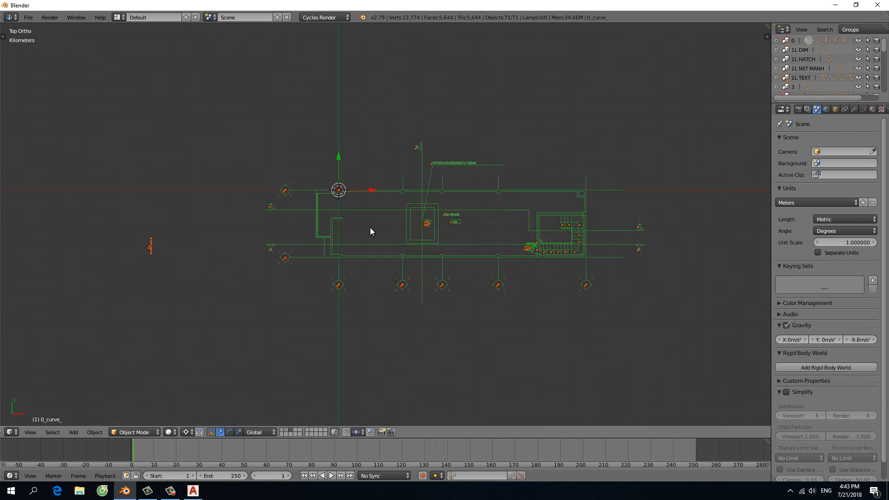
text(s.001)
key(Return)
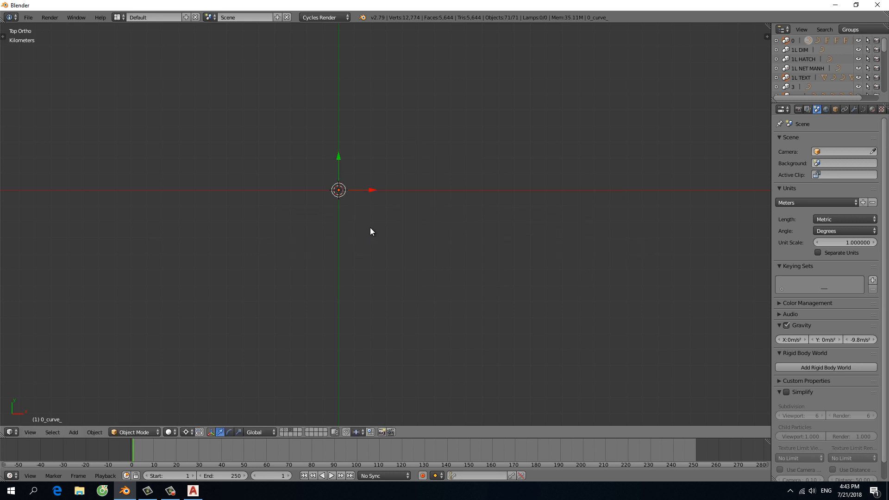
key(Home)
scroll(370, 222, up, 5)
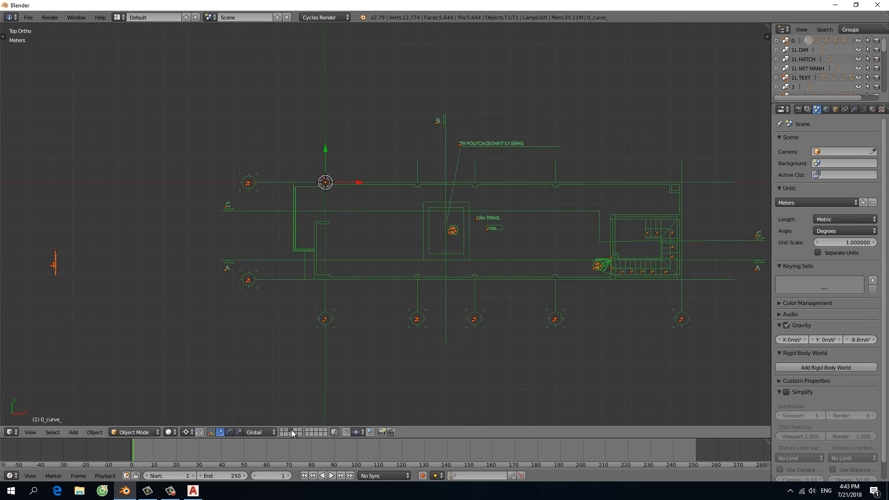
- Switch to the next empty layer and import R+3.dxf from the Desktop as an AutoCAD DXF
key(Delete)
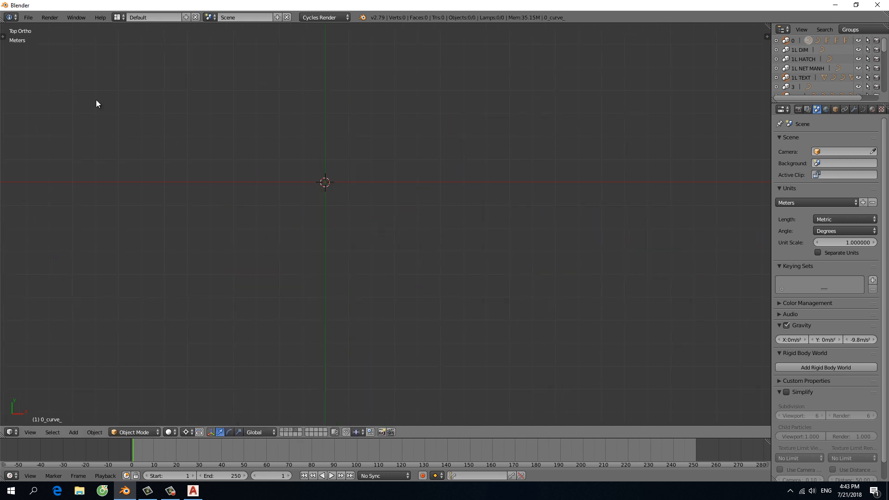
click(28, 17)
mouse_move(58, 193)
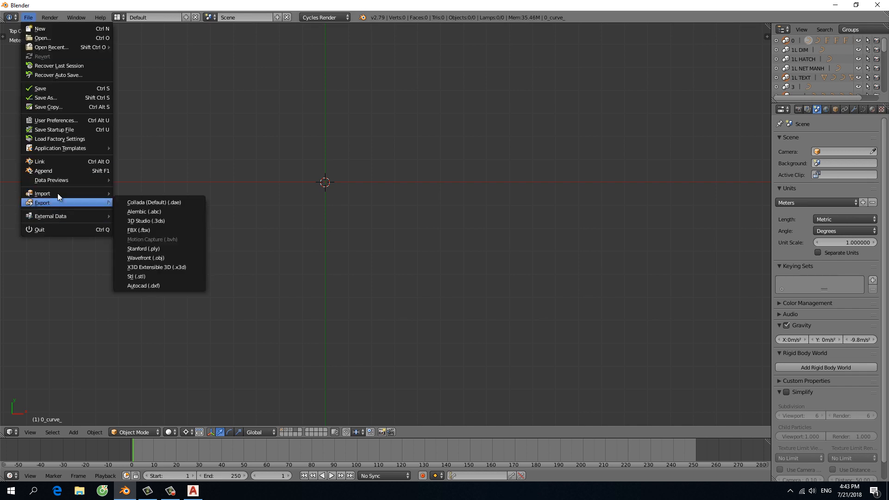
click(144, 286)
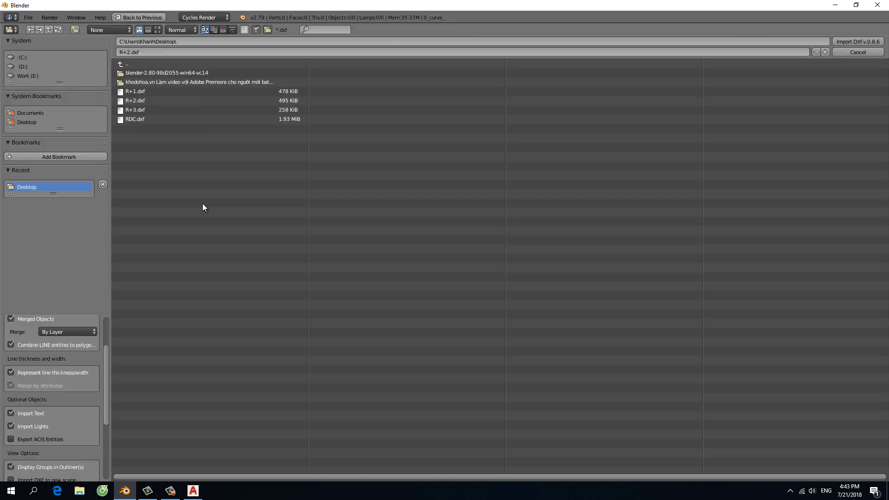
click(148, 110)
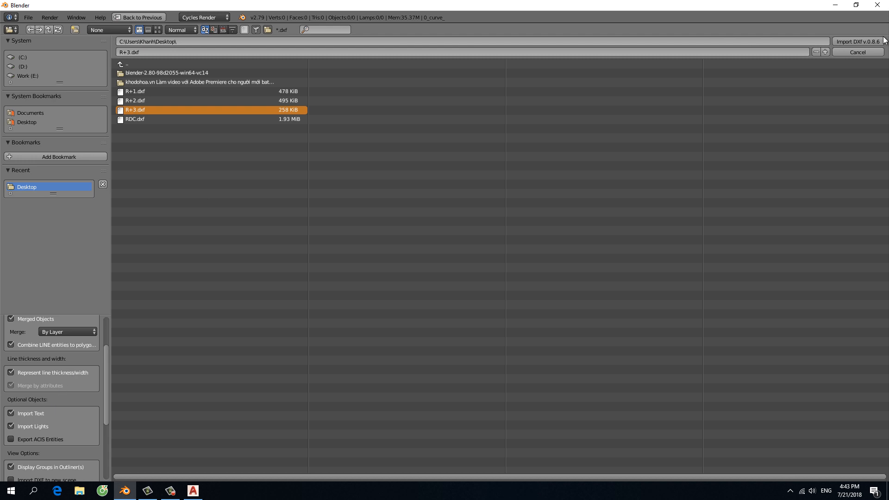
click(876, 43)
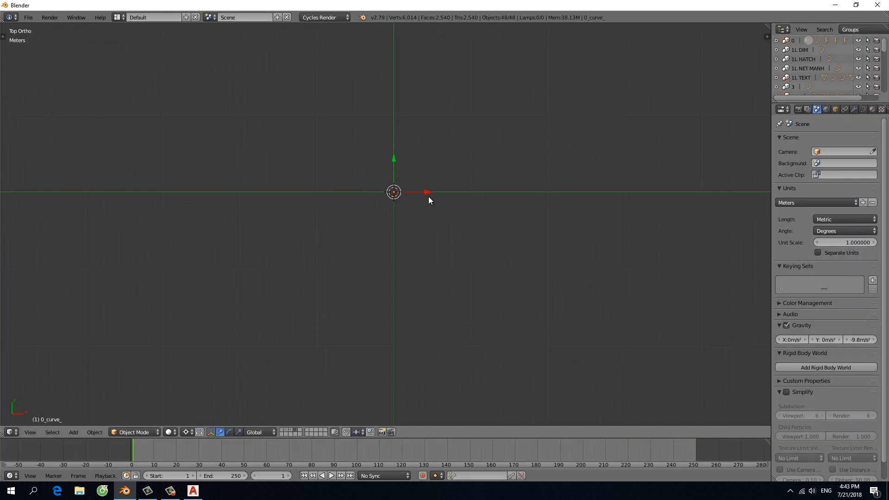
- Scale the imported roof plan by 0.001, frame it in the viewport and deselect it
key(Home)
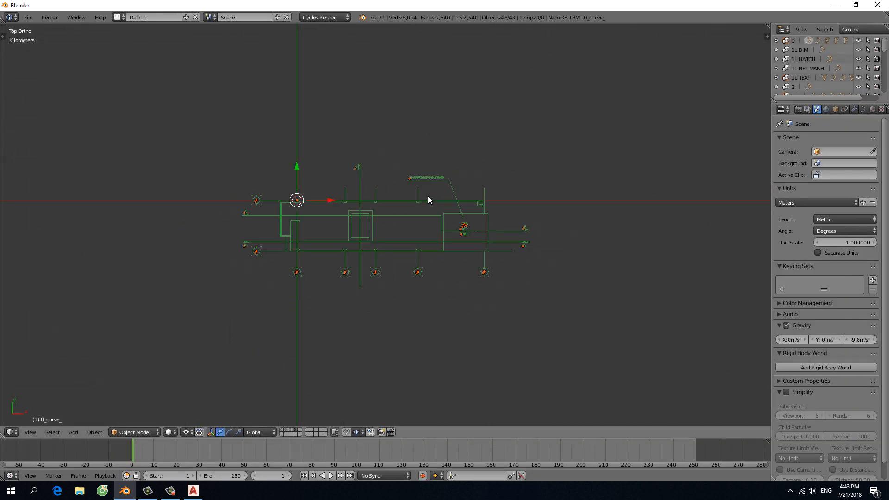
text(s.001)
key(Return)
key(Home)
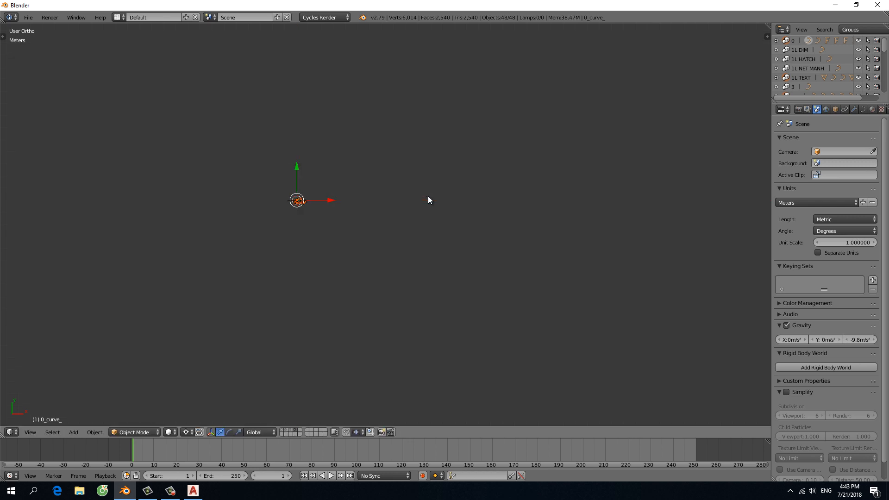
key(a)
middle_drag(333, 212, 280, 235)
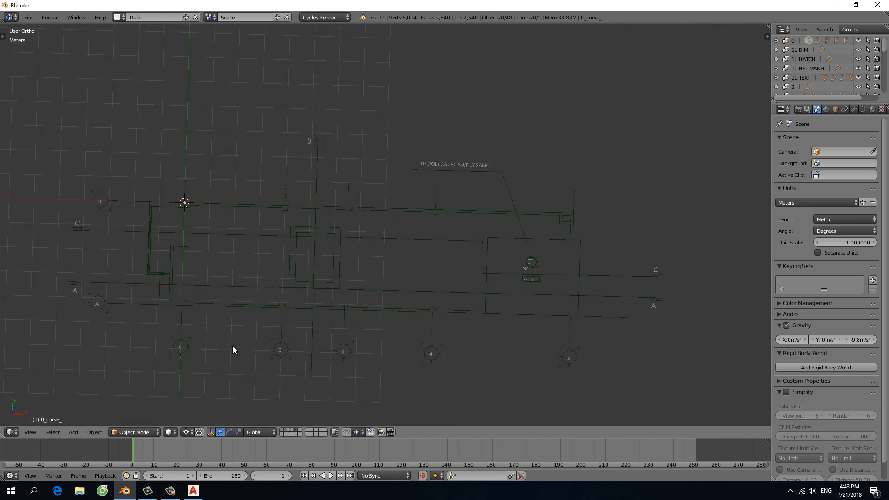
- Show the other three floor-plan layers together with the roof plan in top view and deselect everything
shift+click(291, 429)
shift+click(288, 429)
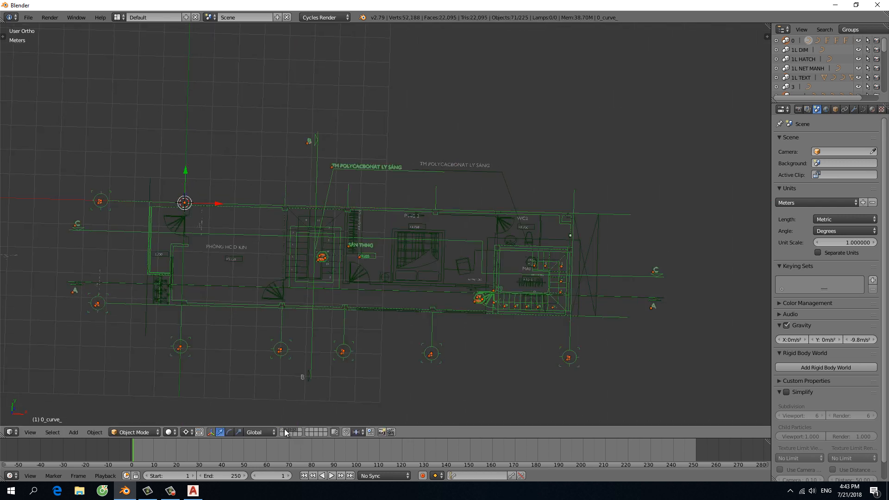
shift+click(284, 430)
mouse_move(302, 307)
middle_down()
mouse_move(254, 315)
mouse_move(303, 266)
mouse_move(301, 274)
middle_up()
key(KP_7)
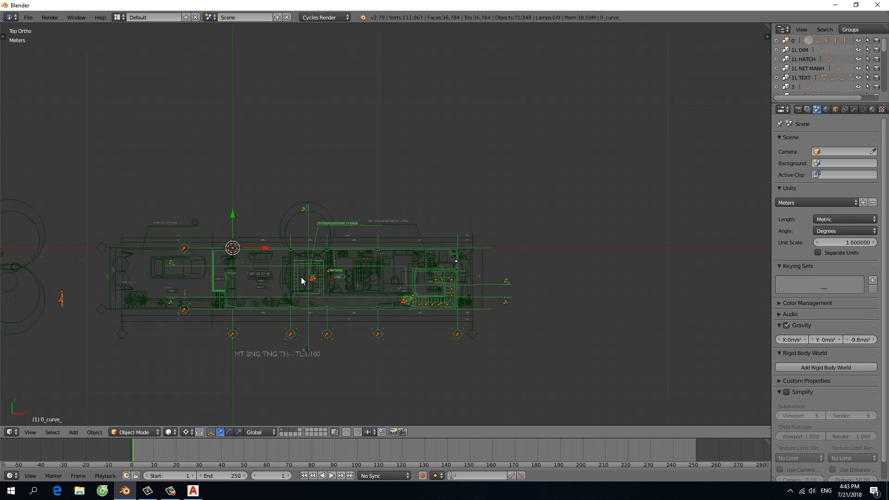
key(a)
shift+middle_drag(211, 270, 294, 271)
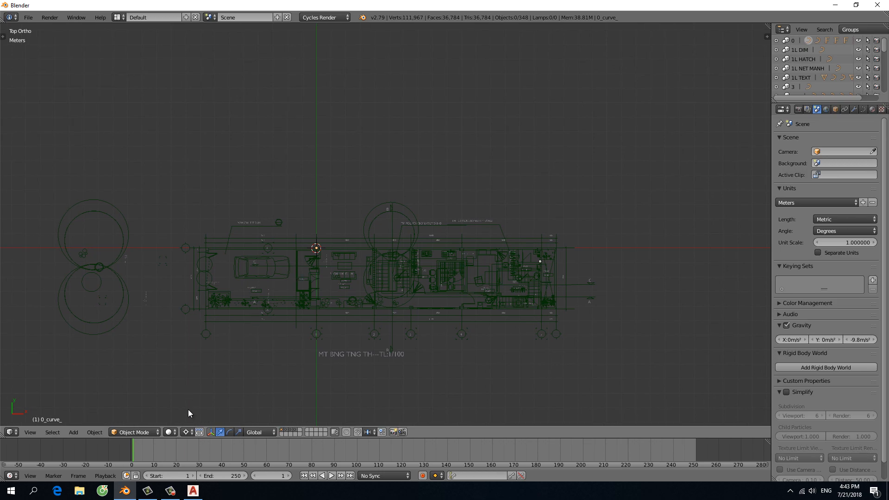
- Switch to KT.dwg in AutoCAD and examine the floor levels, slabs and wall heights in section A-A
click(193, 490)
scroll(406, 284, down, 10)
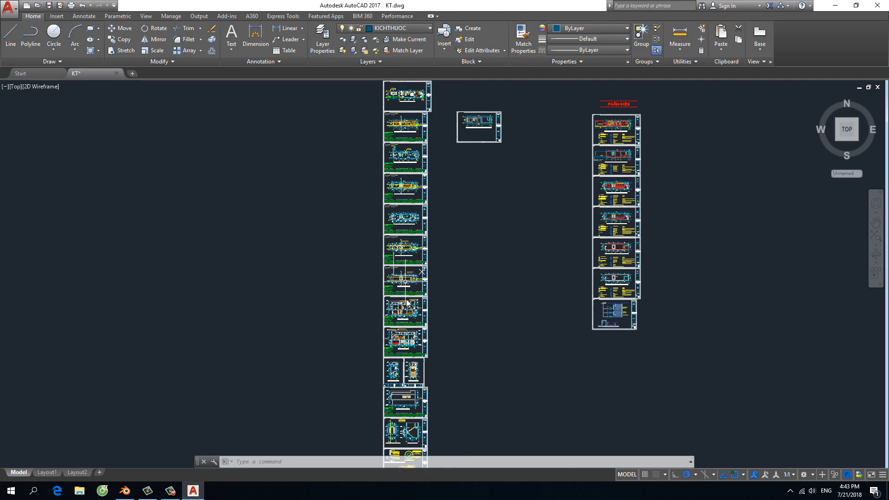
scroll(417, 278, up, 7)
scroll(343, 250, up, 4)
scroll(342, 246, down, 3)
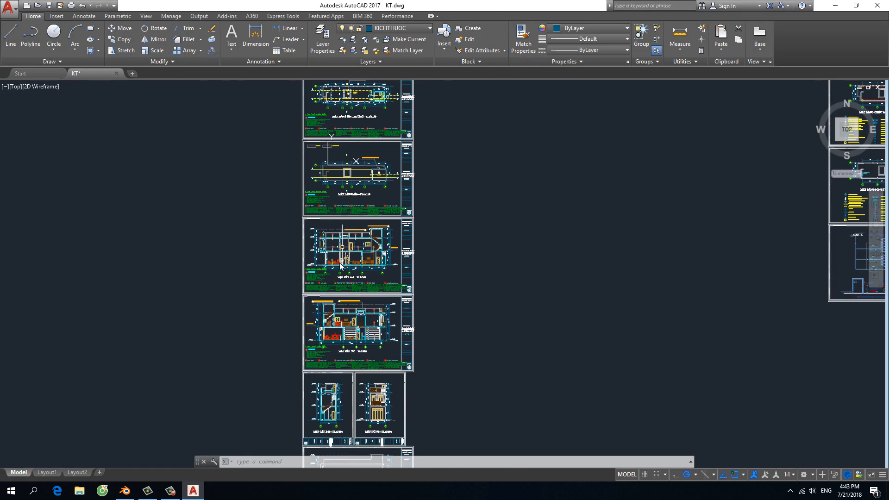
scroll(354, 291, up, 3)
scroll(333, 263, down, 2)
middle_drag(305, 239, 304, 270)
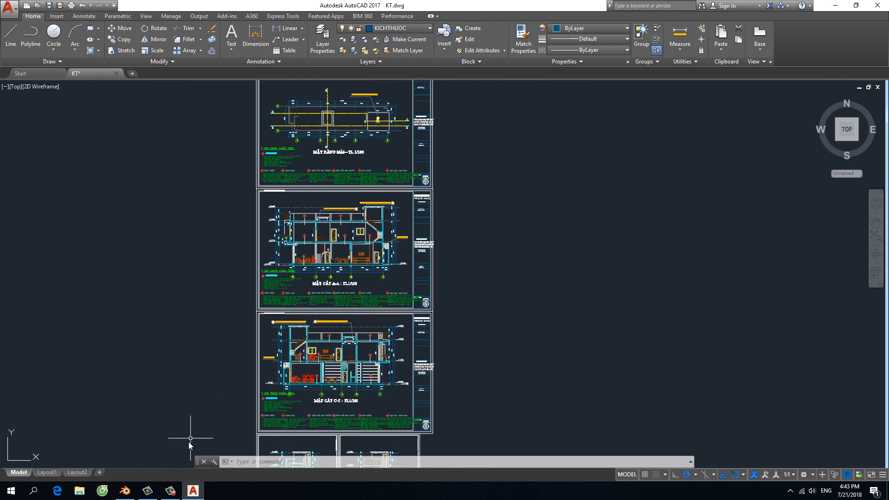
scroll(310, 245, up, 4)
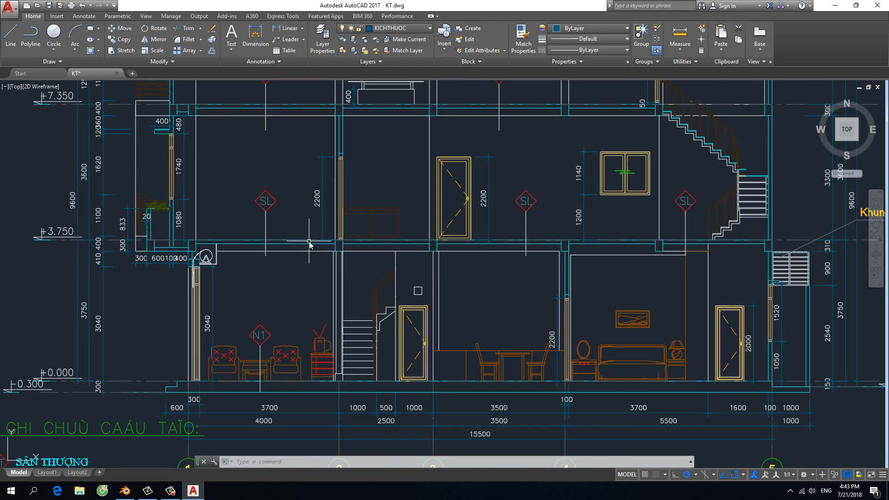
scroll(310, 244, down, 4)
scroll(309, 245, up, 4)
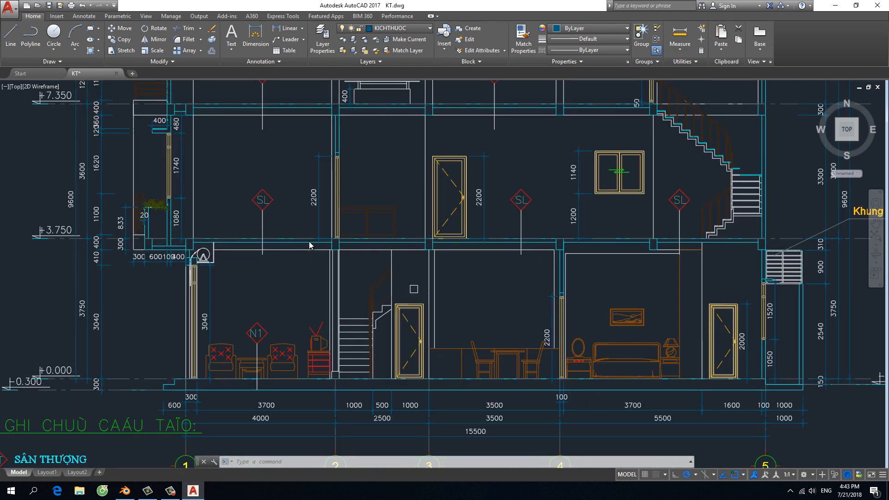
scroll(309, 244, down, 4)
scroll(310, 245, up, 4)
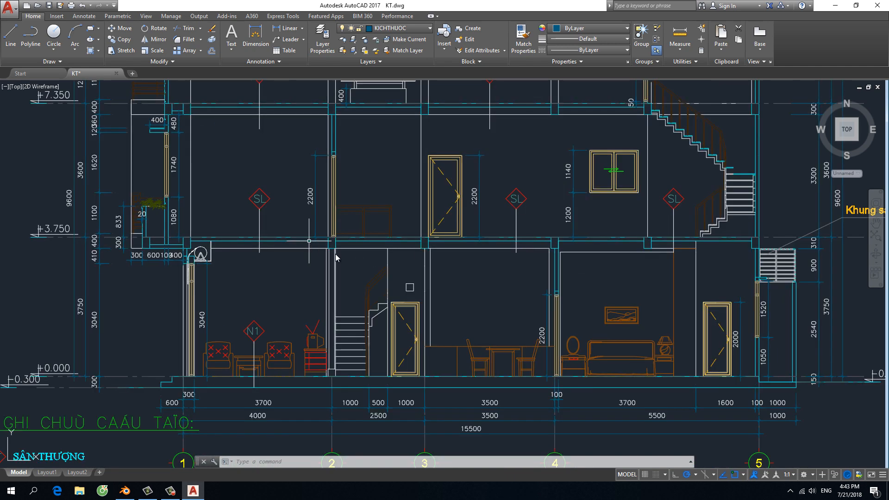
scroll(465, 276, down, 4)
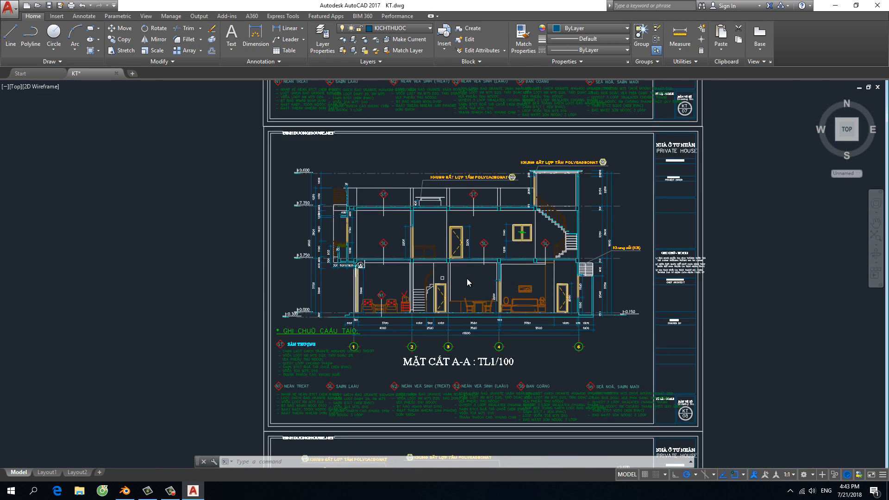
- Examine the ground and upper floors of section C-C on the sheet below section A-A
scroll(468, 282, down, 3)
scroll(486, 415, up, 4)
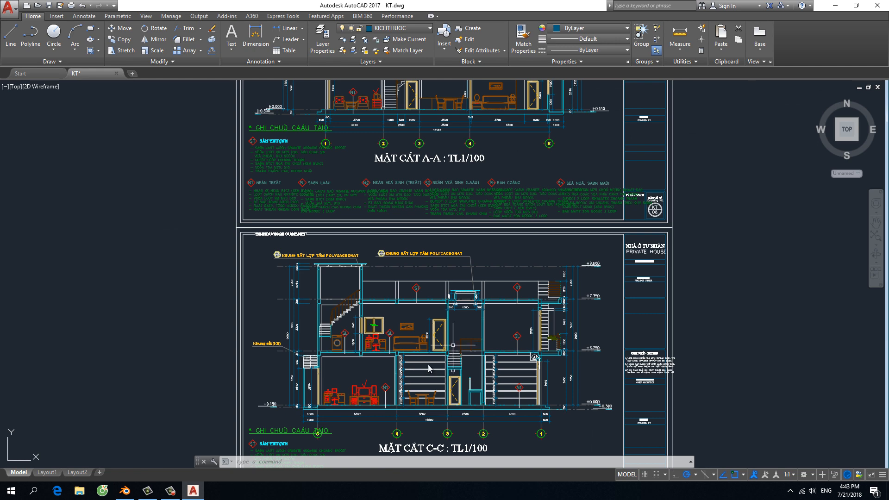
middle_drag(422, 367, 437, 300)
scroll(388, 320, up, 4)
scroll(388, 321, down, 4)
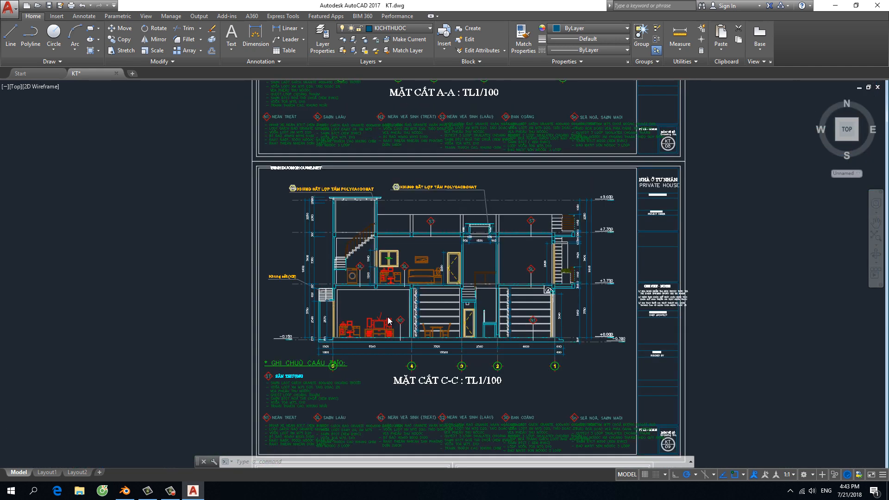
scroll(388, 319, down, 3)
scroll(388, 320, up, 6)
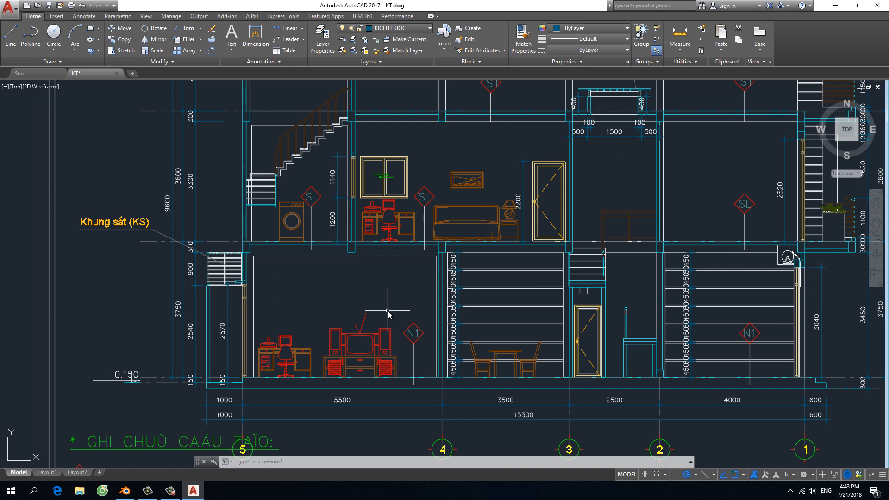
- Return to section A-A and examine its balcony side, terrace and roof together with the level marks
scroll(388, 311, down, 4)
middle_drag(427, 194, 429, 311)
middle_drag(454, 194, 447, 320)
scroll(401, 241, up, 4)
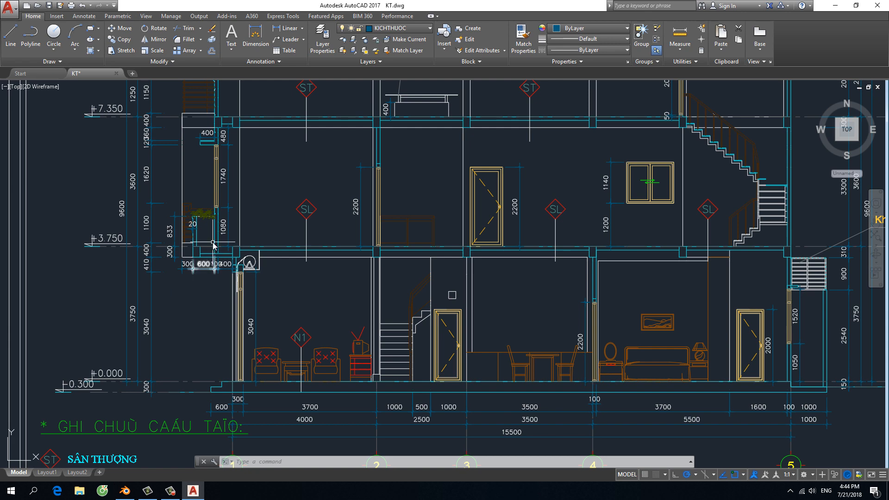
middle_drag(214, 245, 216, 358)
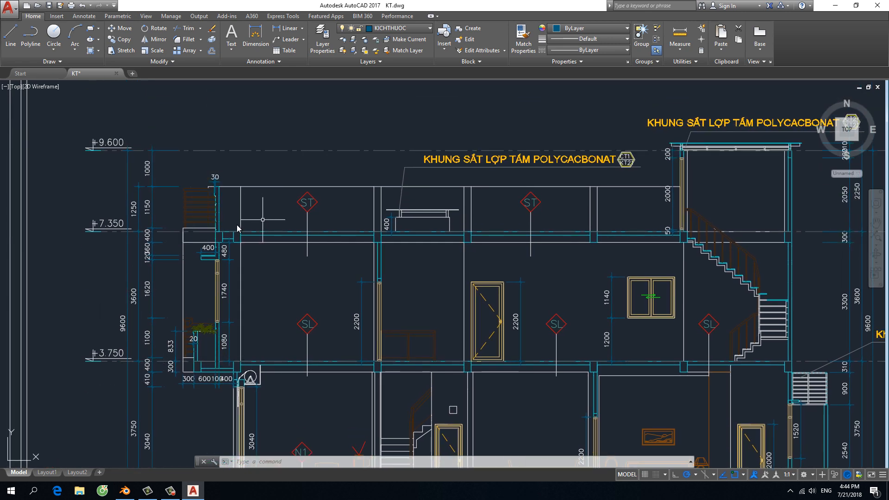
scroll(397, 284, down, 5)
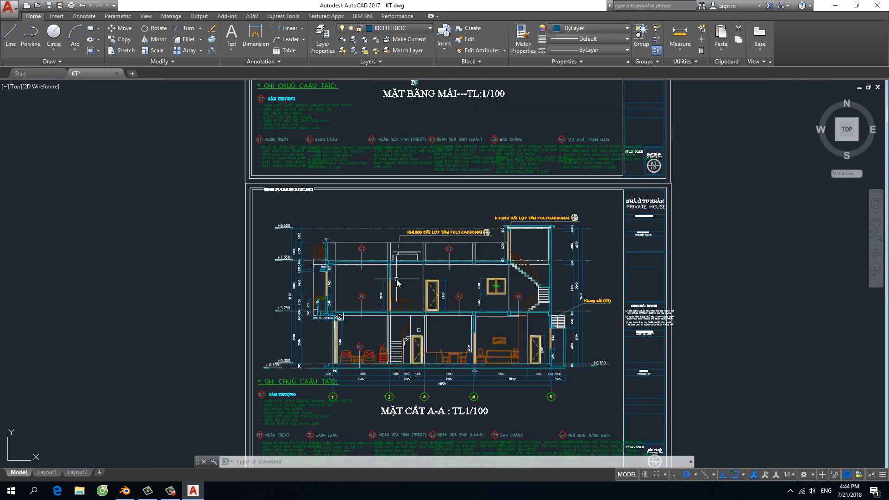
scroll(397, 281, up, 4)
scroll(394, 287, down, 4)
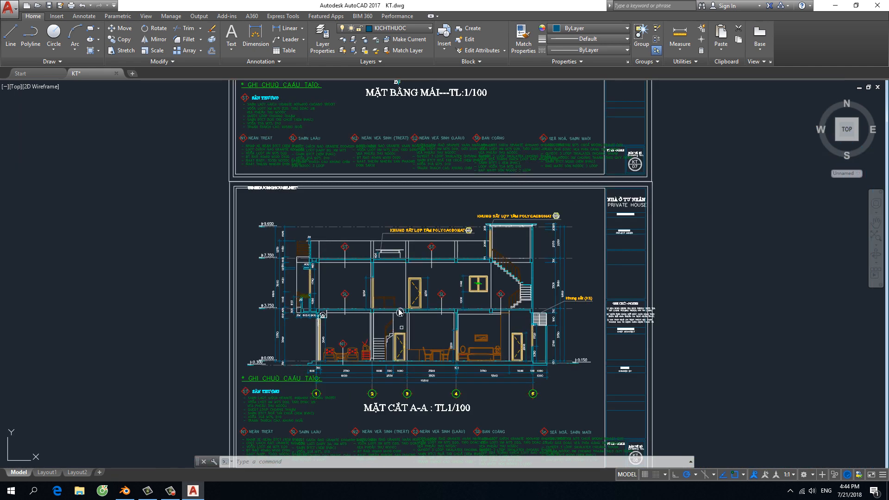
scroll(274, 322, up, 6)
scroll(271, 326, down, 5)
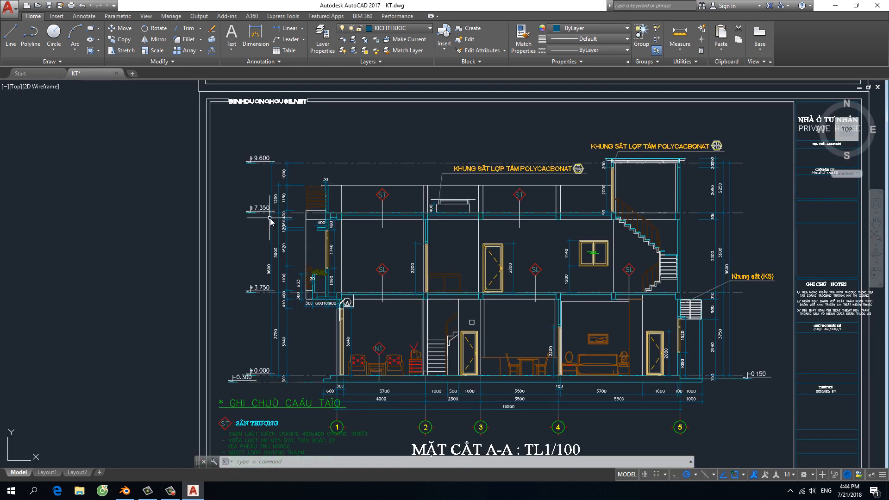
scroll(267, 250, up, 4)
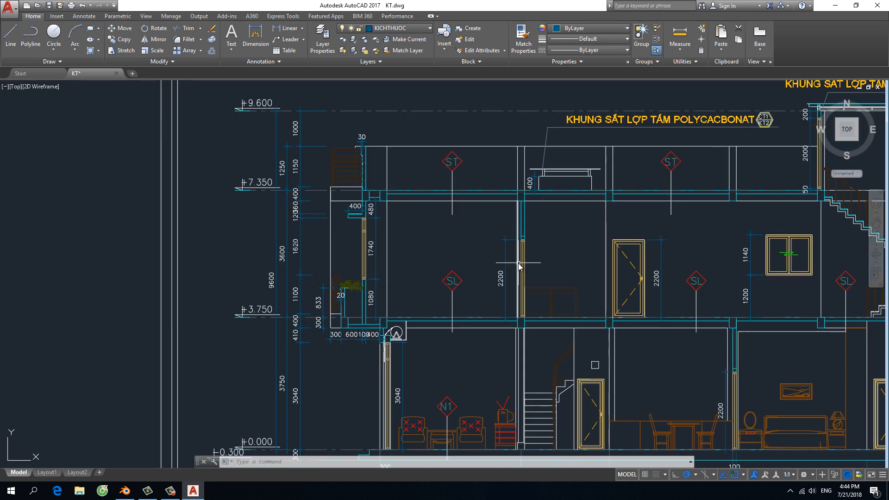
scroll(518, 264, down, 4)
scroll(556, 296, down, 3)
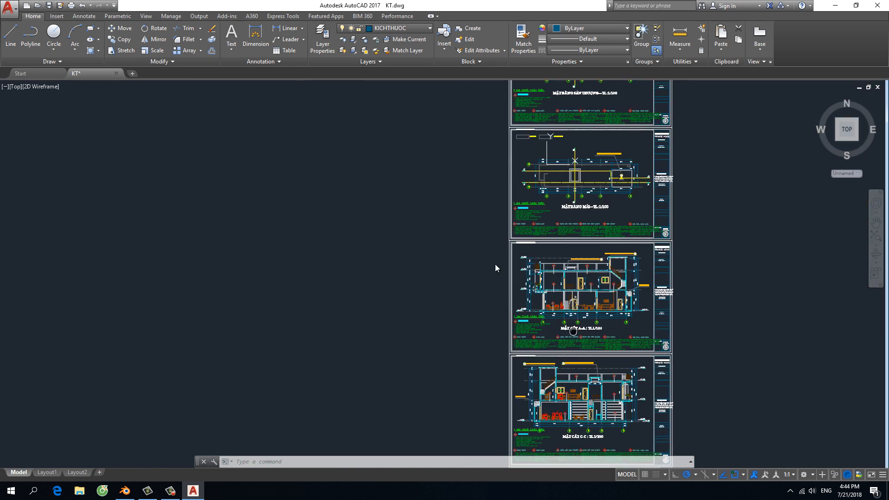
- Examine section B-B with its staircase and level marks, beside the front elevation
scroll(495, 268, up, 3)
scroll(444, 267, down, 5)
scroll(443, 266, up, 8)
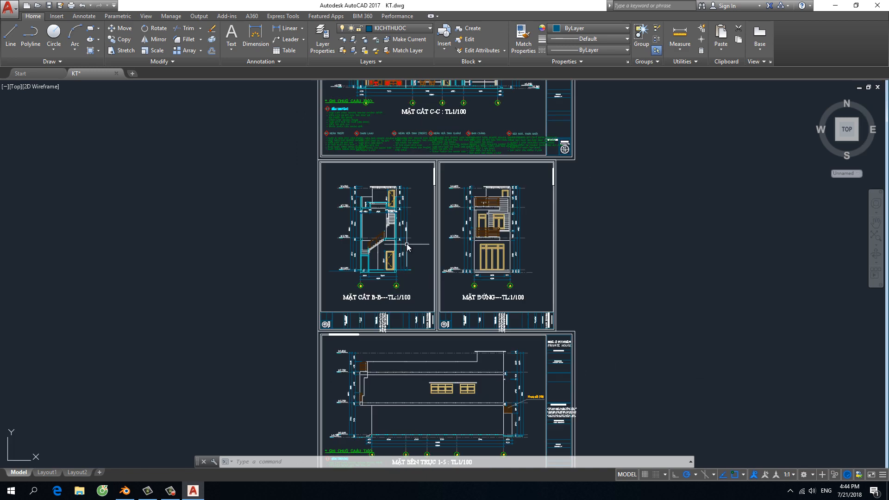
scroll(338, 256, down, 2)
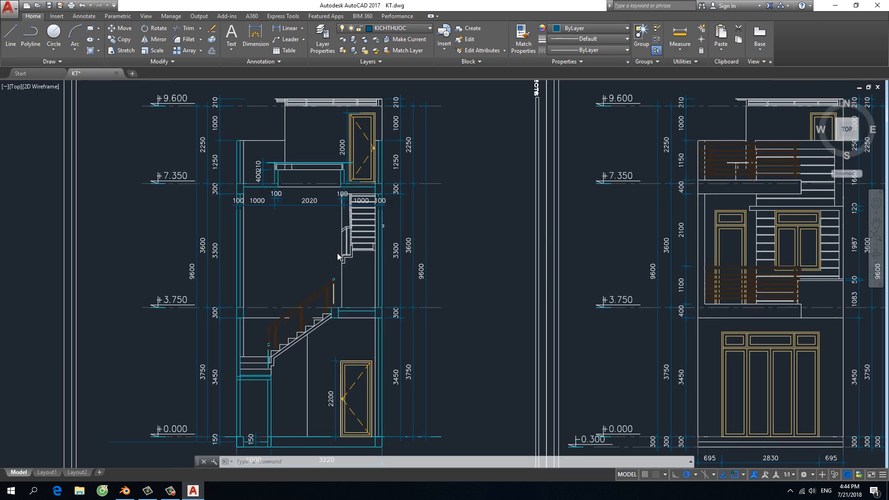
scroll(338, 256, down, 6)
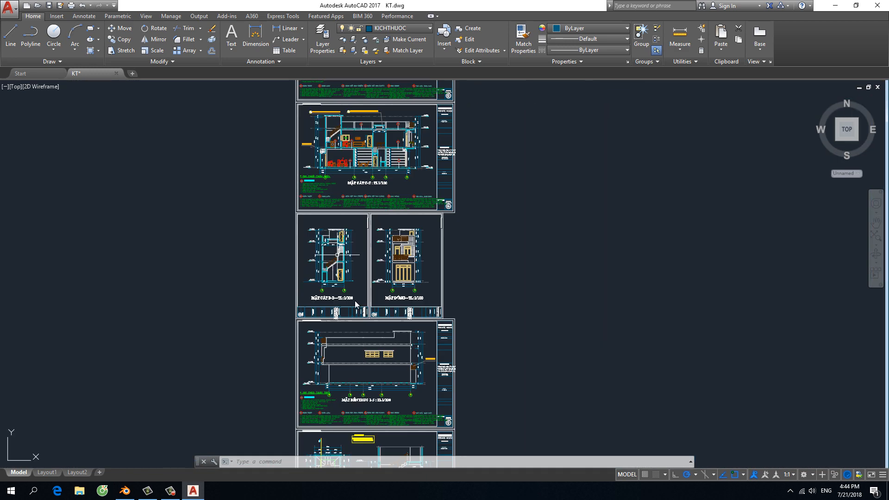
scroll(340, 261, up, 8)
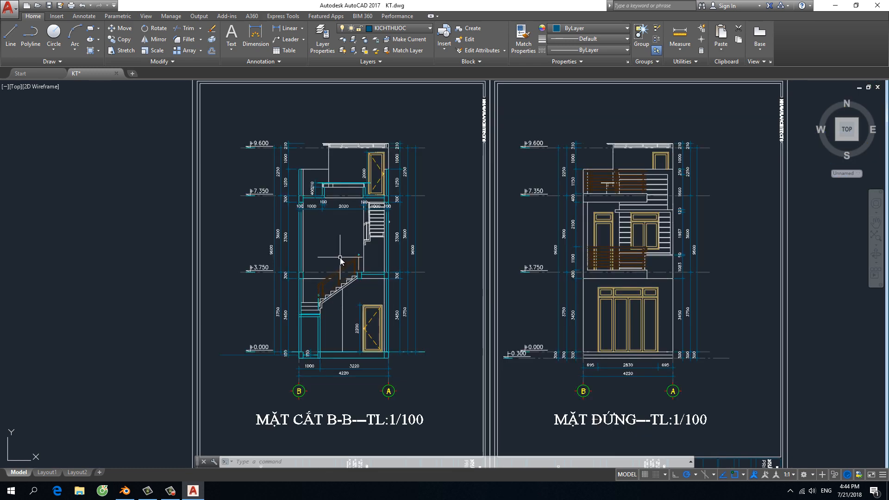
scroll(341, 260, down, 2)
scroll(327, 287, up, 1)
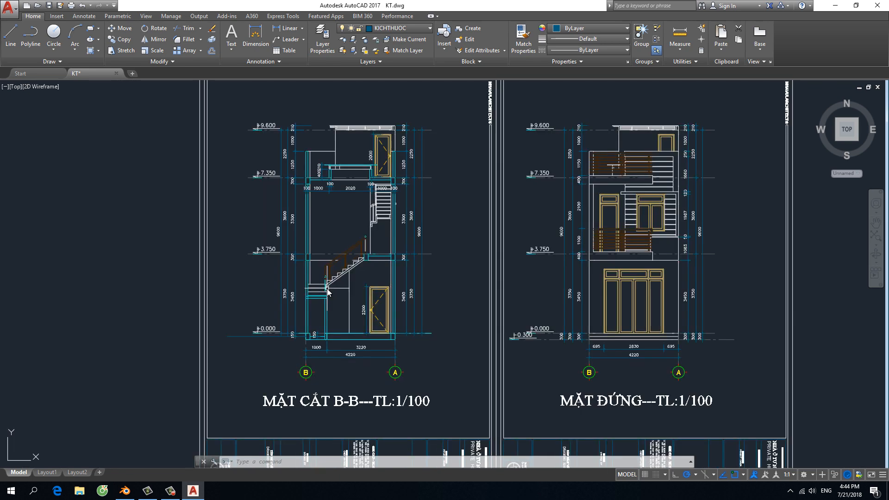
scroll(318, 304, down, 1)
scroll(318, 305, up, 2)
scroll(319, 303, down, 2)
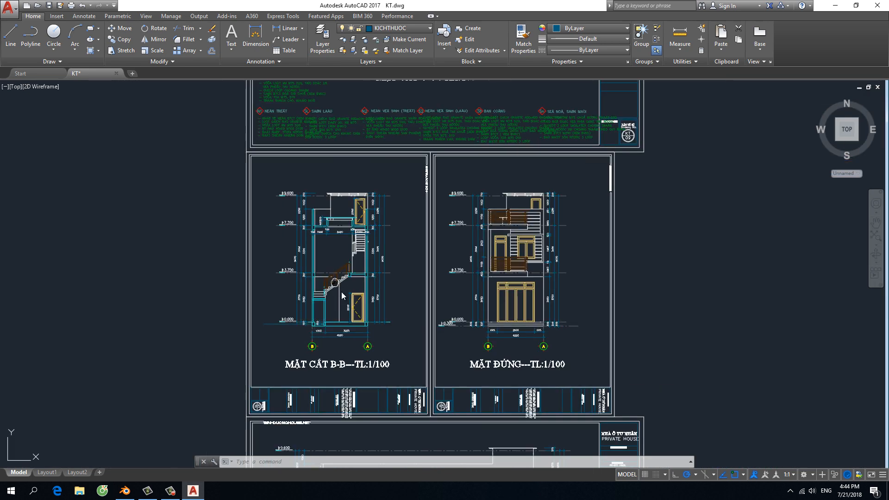
- Go back up past the long sections to the roof plan and examine where its origin sits near axis B
middle_drag(338, 275, 414, 355)
scroll(413, 352, down, 2)
middle_drag(401, 171, 397, 329)
scroll(397, 328, down, 2)
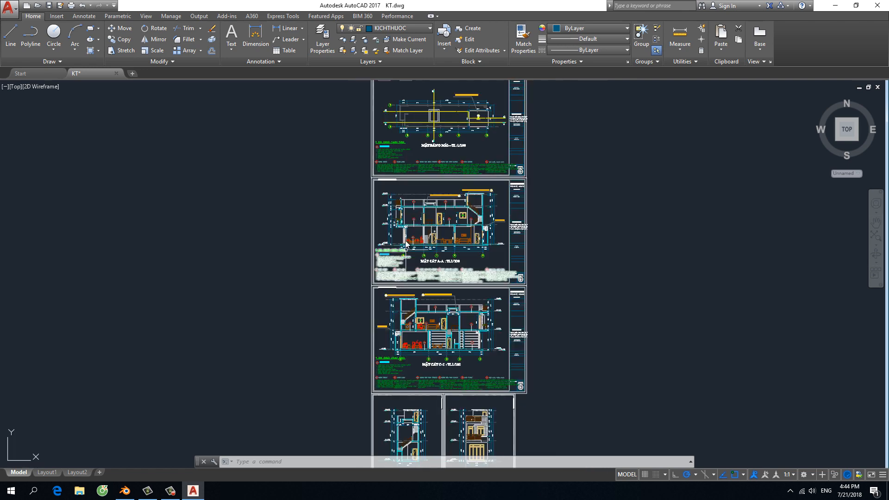
scroll(395, 185, up, 2)
scroll(395, 184, up, 4)
scroll(395, 185, down, 4)
middle_drag(395, 191, 393, 332)
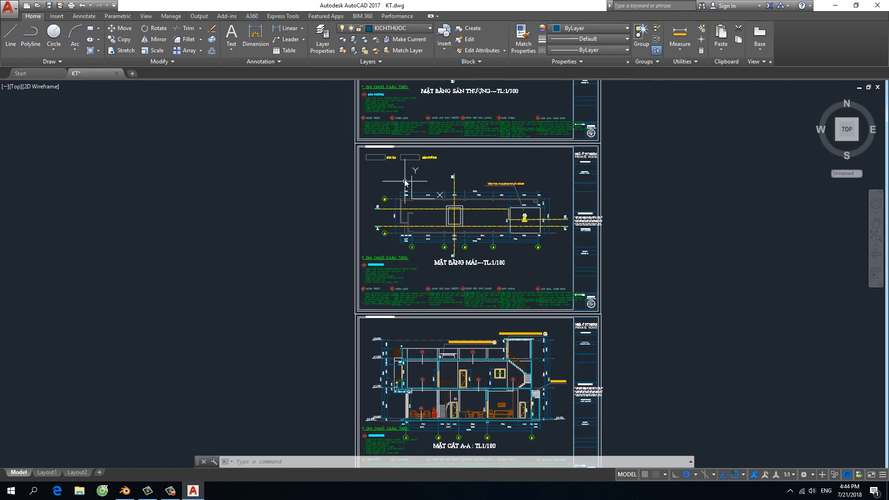
scroll(404, 181, up, 2)
middle_drag(400, 197, 389, 231)
scroll(382, 247, up, 5)
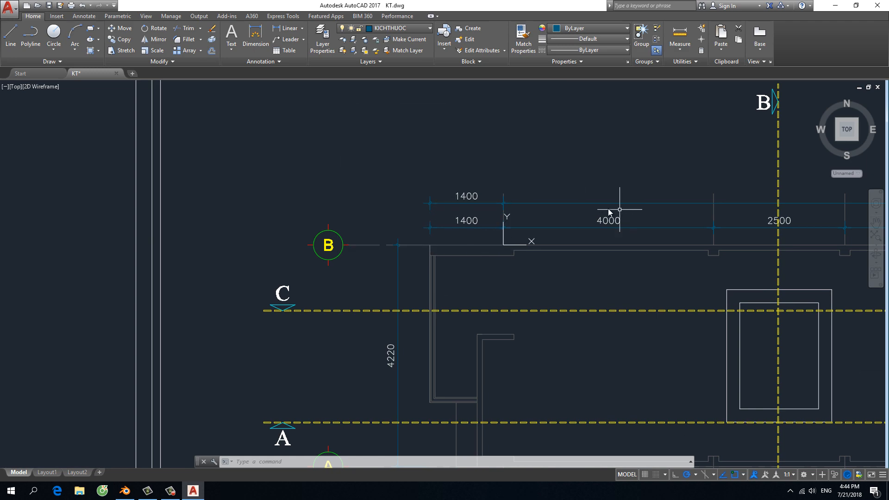
scroll(546, 205, down, 4)
scroll(491, 233, up, 4)
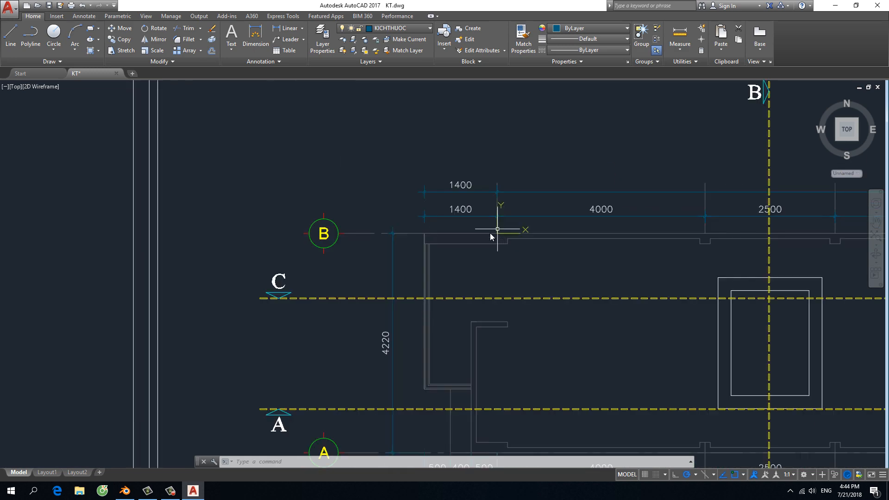
scroll(490, 233, down, 6)
- Compare section B-B with the front elevation and examine the elevation's base corner at axis B
scroll(488, 245, up, 2)
scroll(462, 301, up, 7)
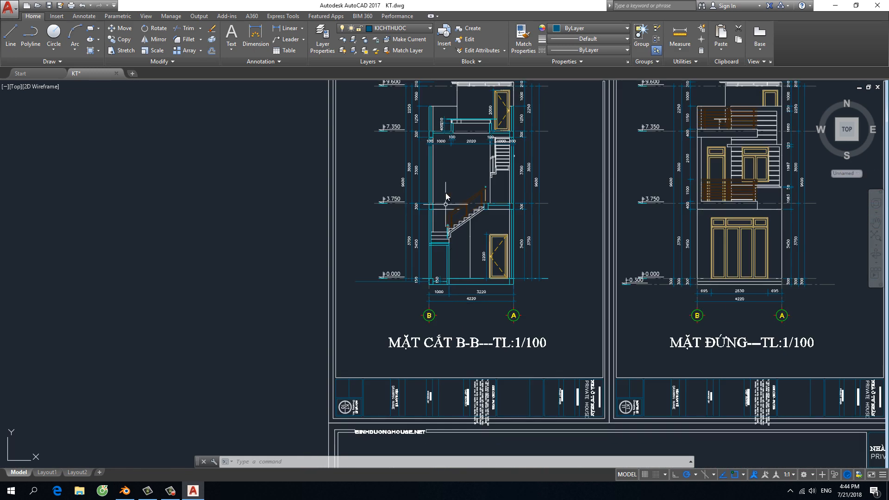
scroll(448, 191, down, 5)
mouse_move(475, 319)
middle_down()
mouse_move(472, 239)
mouse_move(456, 330)
middle_up()
scroll(491, 213, up, 6)
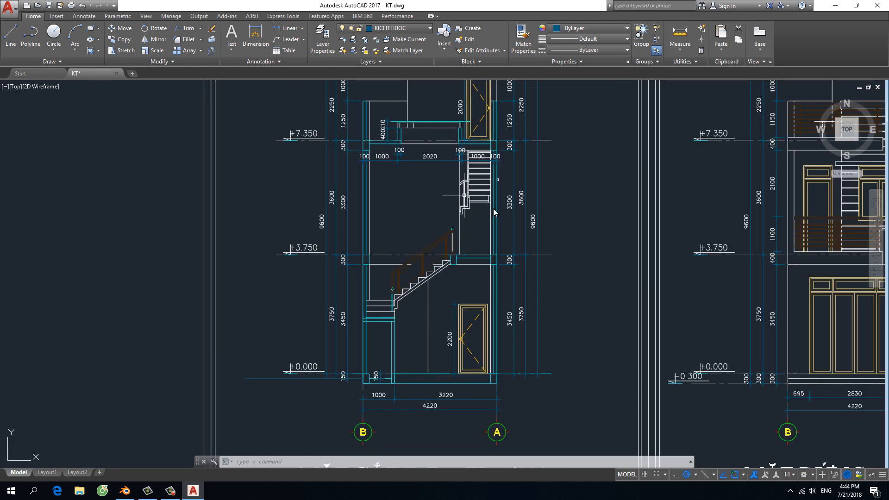
scroll(579, 228, down, 2)
middle_drag(579, 227, 368, 232)
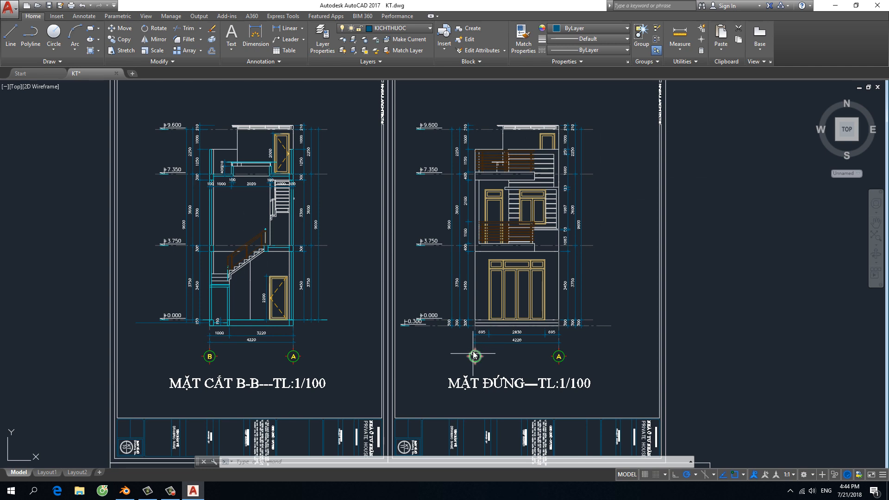
scroll(469, 324, up, 4)
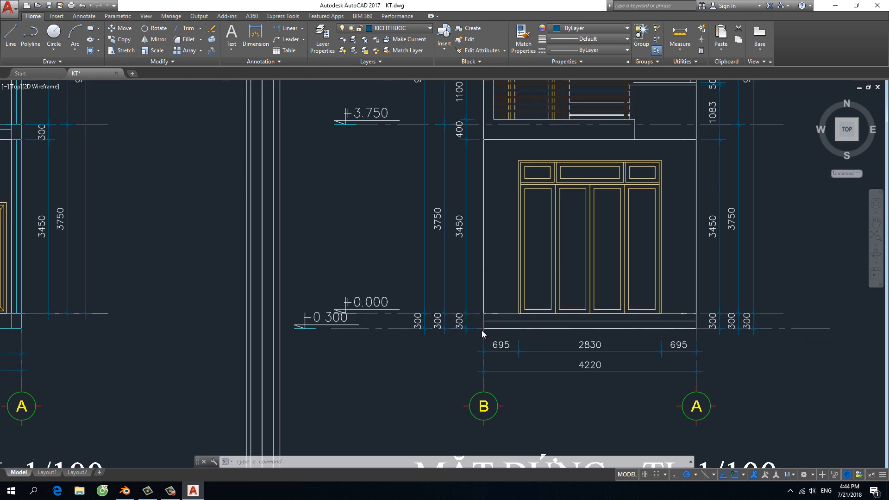
scroll(482, 329, down, 4)
scroll(505, 286, down, 4)
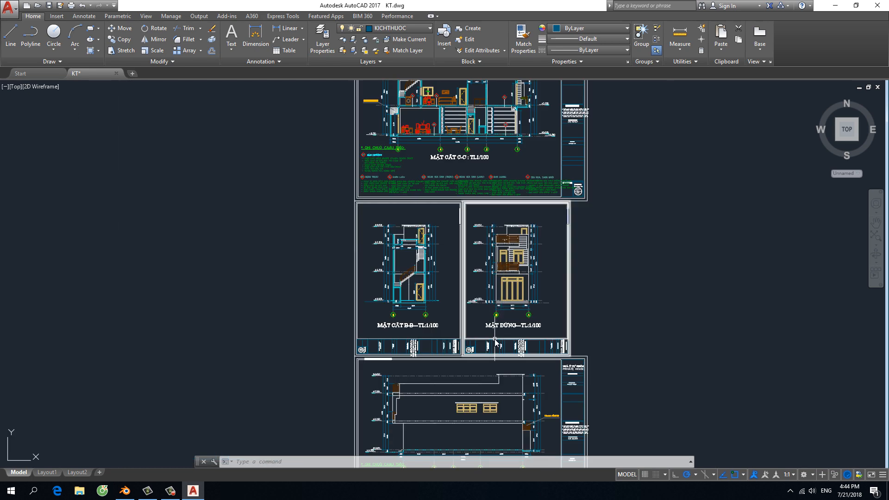
- Examine the side elevation along axes 1-5 and the stair detail sheets below it
middle_drag(494, 344, 481, 234)
scroll(473, 238, down, 2)
middle_drag(449, 356, 456, 238)
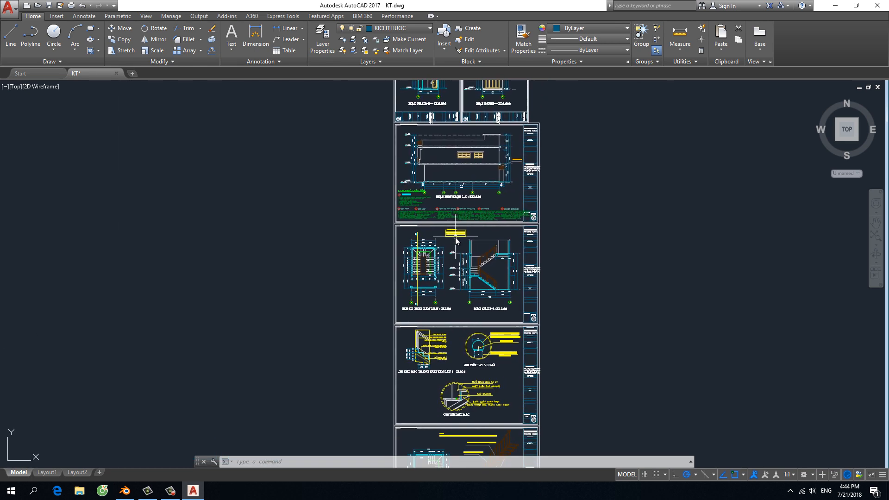
scroll(465, 294, down, 2)
scroll(453, 214, up, 6)
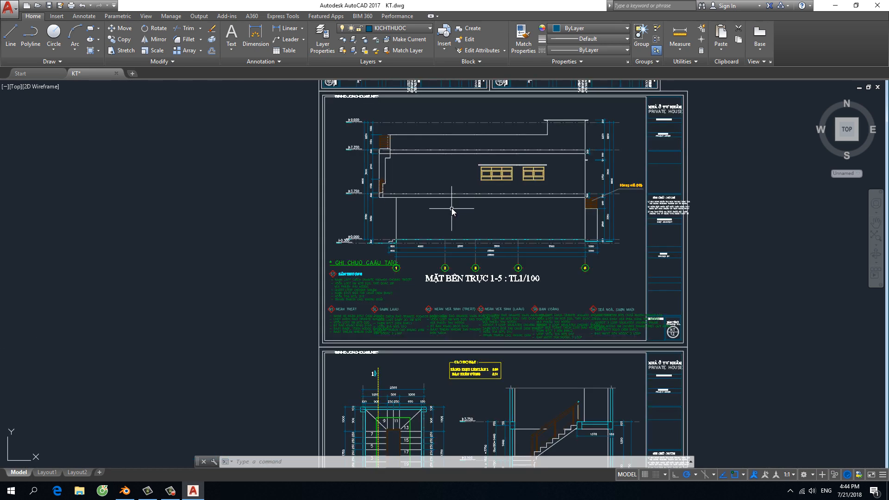
scroll(453, 189, down, 4)
middle_drag(465, 370, 444, 287)
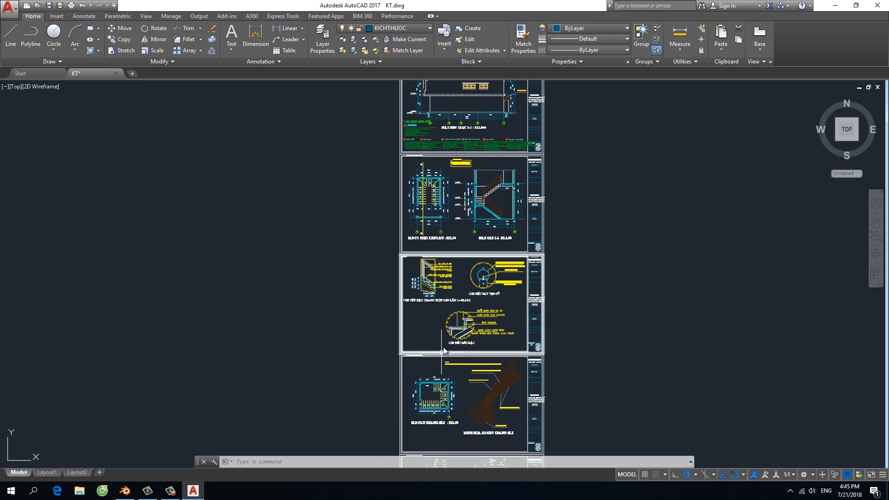
- Examine the stair and WC detail sheets below the side elevation
scroll(442, 291, up, 4)
scroll(442, 296, down, 7)
scroll(448, 339, up, 9)
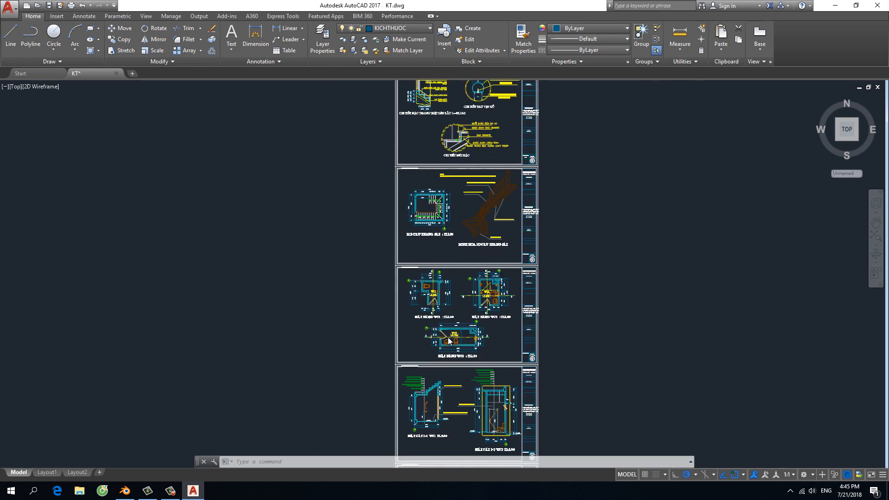
scroll(448, 340, down, 8)
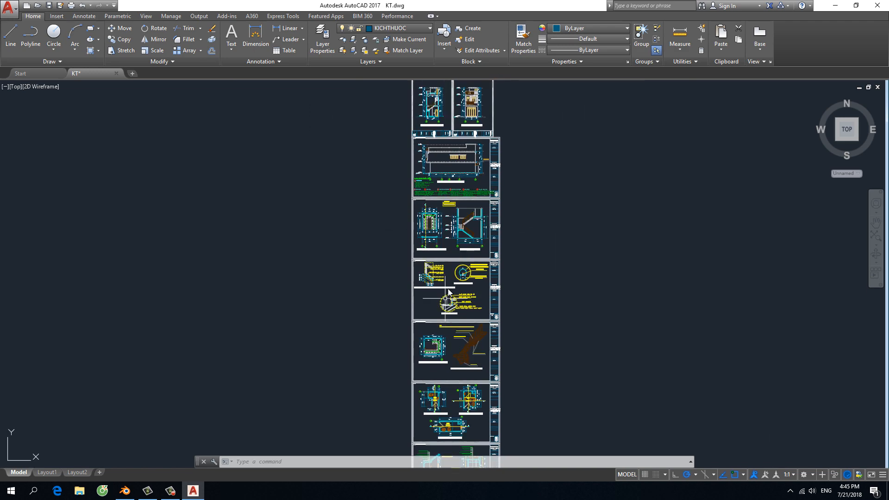
scroll(449, 286, up, 8)
scroll(448, 283, down, 2)
middle_drag(454, 237, 452, 332)
scroll(433, 151, up, 4)
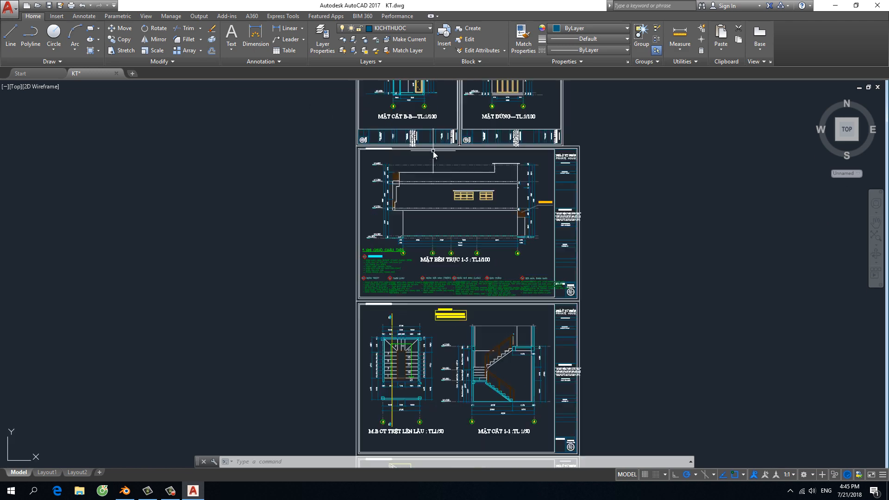
- Compare the level marks and storey heights of section B-B with those of the front elevation
middle_drag(432, 154, 431, 304)
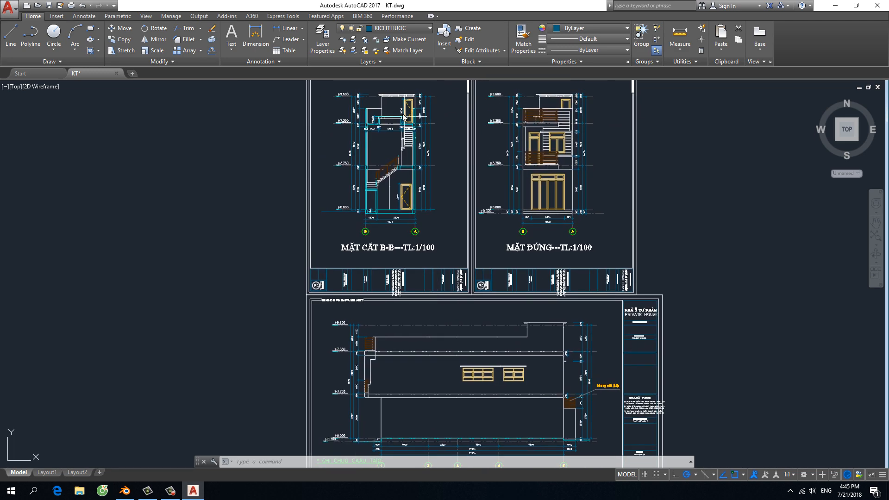
scroll(403, 117, up, 2)
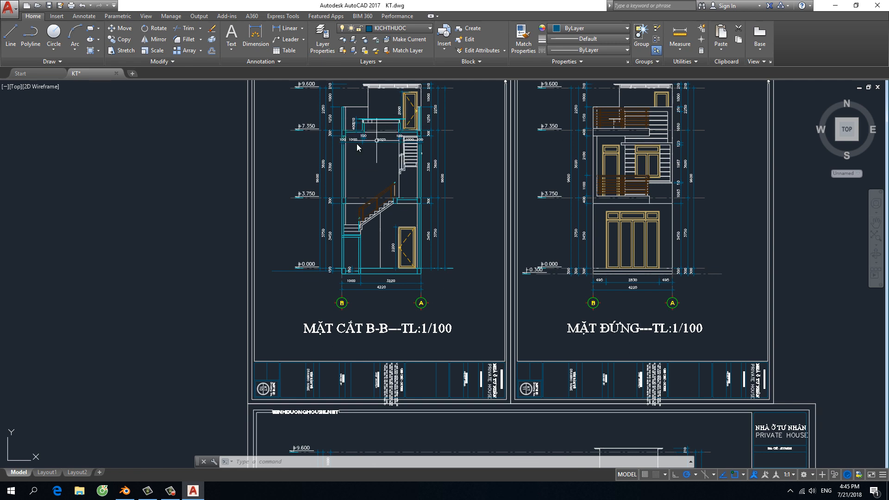
scroll(357, 147, up, 1)
scroll(376, 189, down, 2)
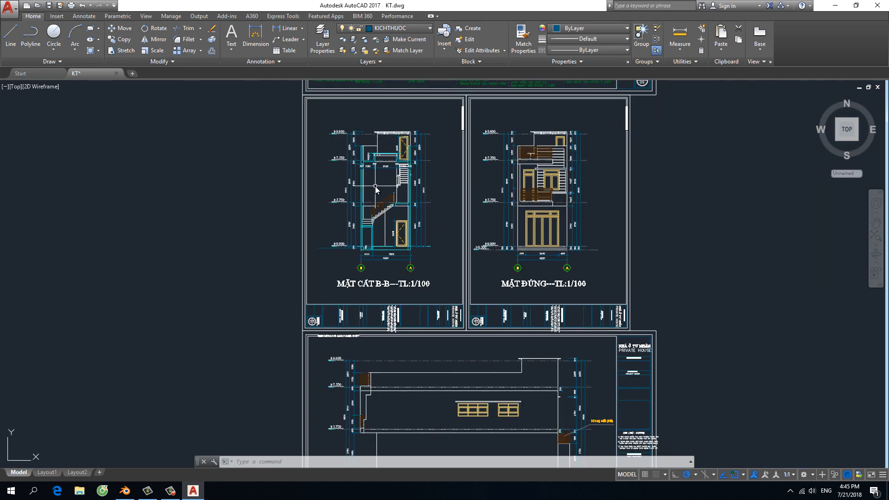
scroll(376, 189, up, 2)
scroll(376, 189, down, 2)
scroll(561, 202, up, 2)
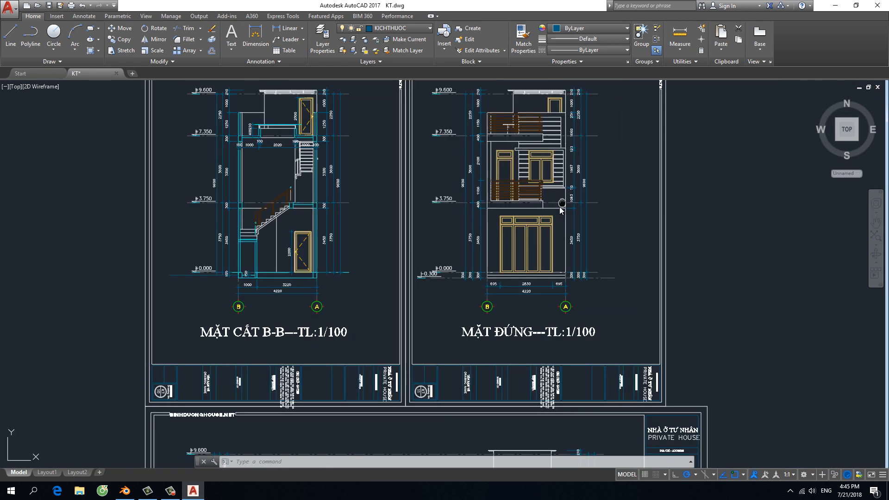
middle_drag(562, 201, 528, 257)
scroll(508, 247, down, 3)
mouse_move(526, 309)
middle_down()
mouse_move(495, 222)
mouse_move(459, 409)
middle_up()
- Set the UCS origin at the front elevation's base corner on axis B, at the -0.300 level
scroll(453, 366, up, 2)
scroll(498, 215, up, 2)
scroll(463, 246, up, 2)
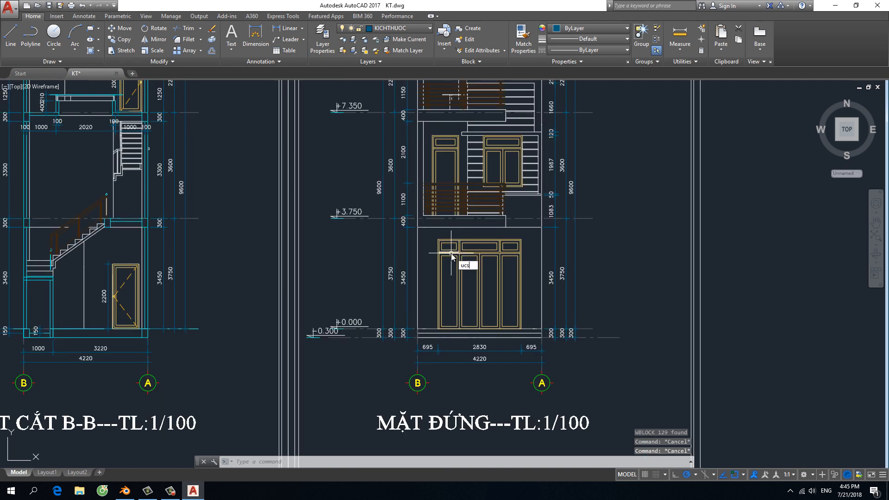
key(Return)
scroll(420, 336, up, 4)
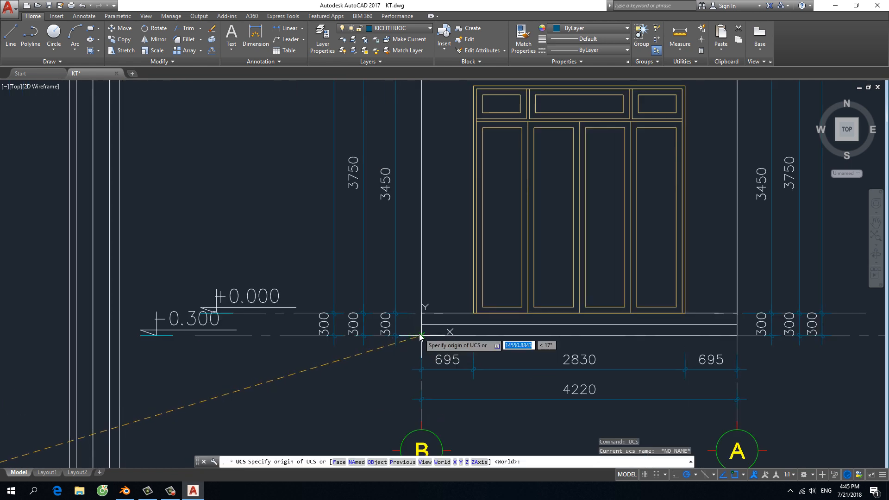
click(419, 336)
key(Return)
scroll(419, 336, down, 4)
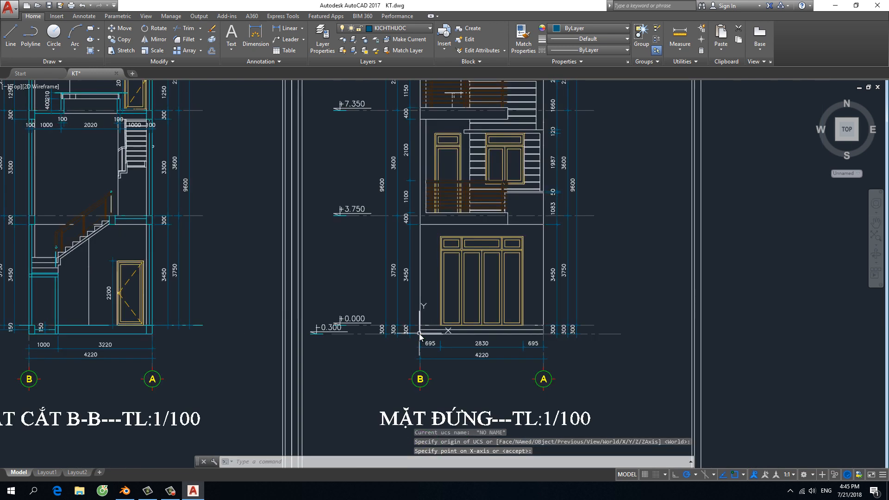
- Write the whole front elevation with its dimensions and axis bubbles out as Front.dxf on the Desktop
scroll(419, 335, down, 2)
click(560, 376)
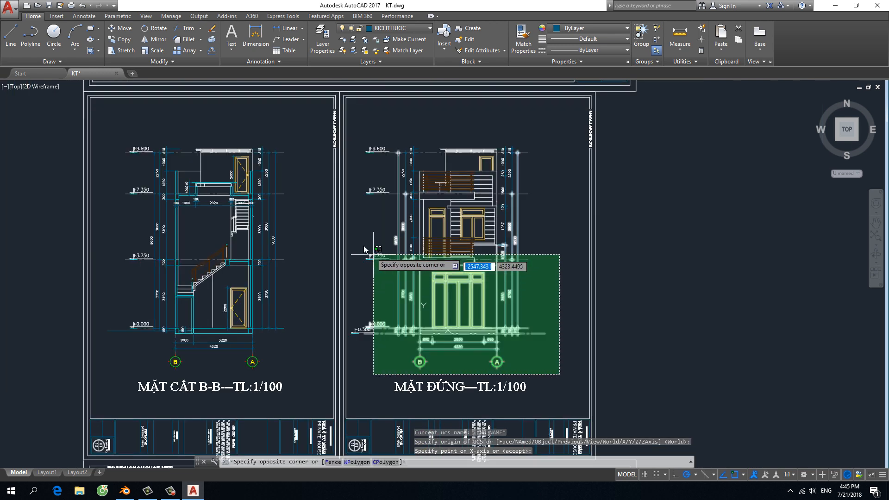
click(357, 127)
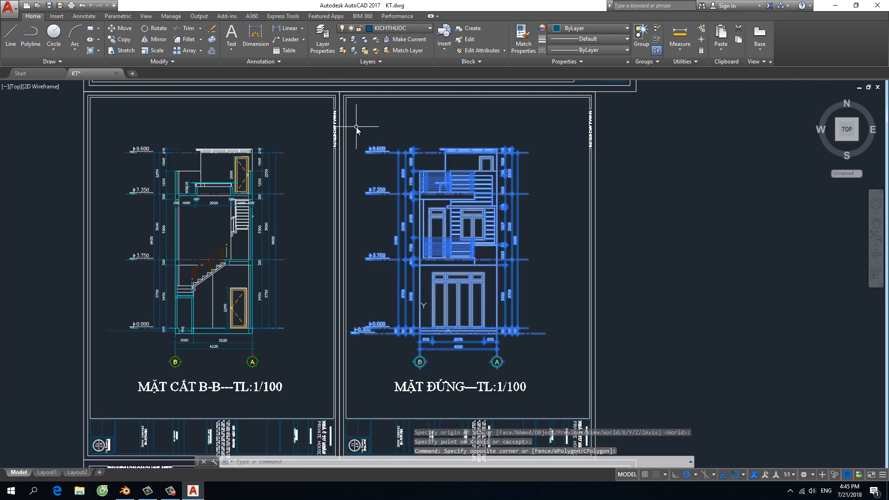
text(w)
key(Return)
click(525, 294)
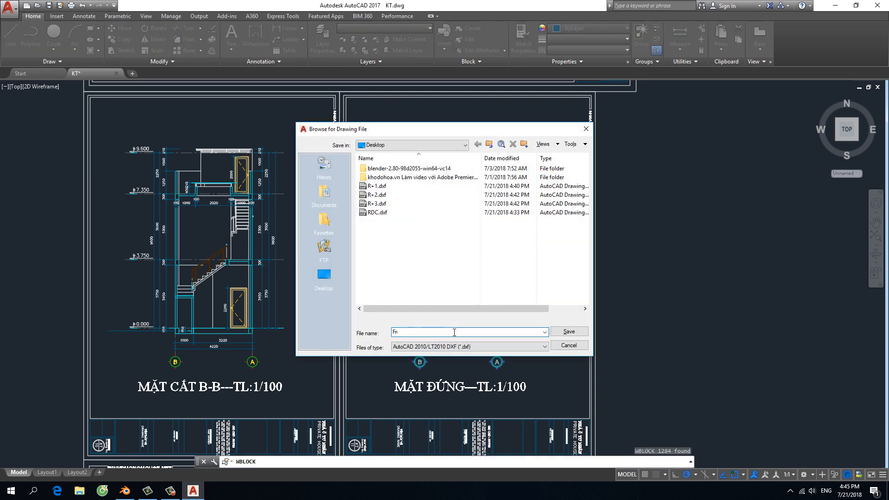
click(568, 332)
click(441, 330)
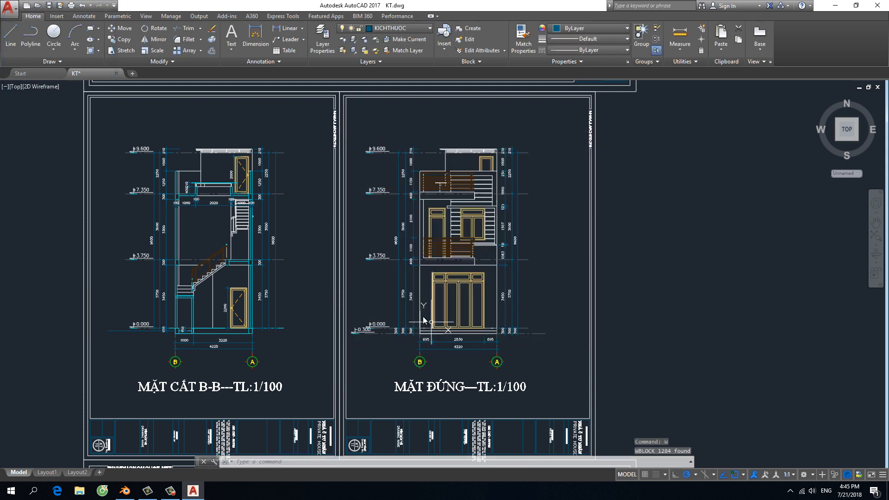
- Set the UCS origin on the side elevation where axis 1 meets the +0.000 floor level
scroll(391, 332, down, 5)
scroll(375, 364, up, 10)
scroll(380, 354, down, 5)
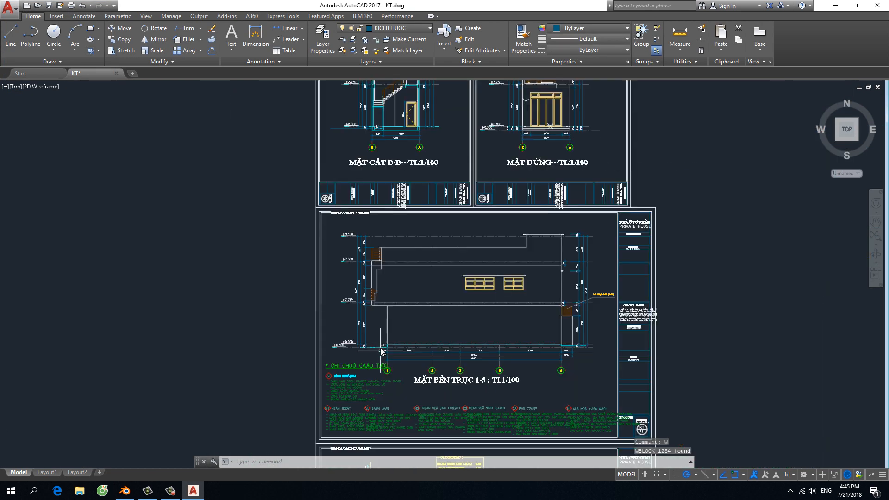
scroll(383, 343, up, 6)
key(Escape)
key(Escape)
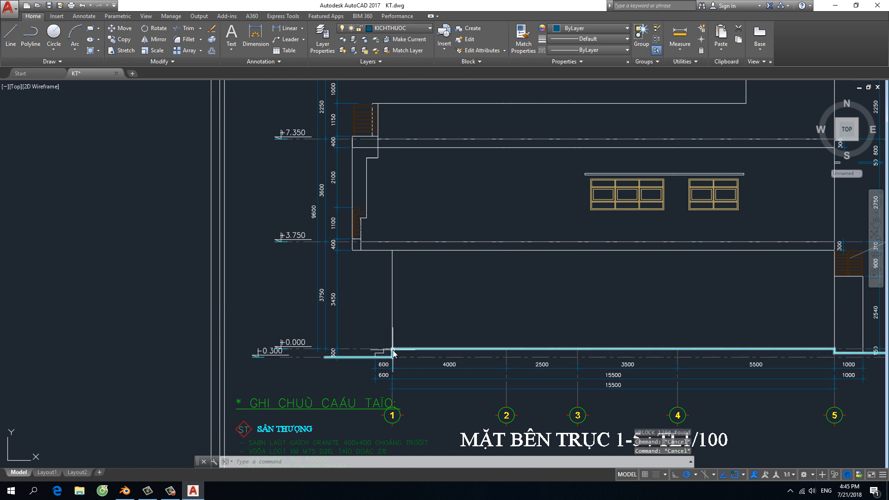
scroll(390, 352, up, 4)
text(u)
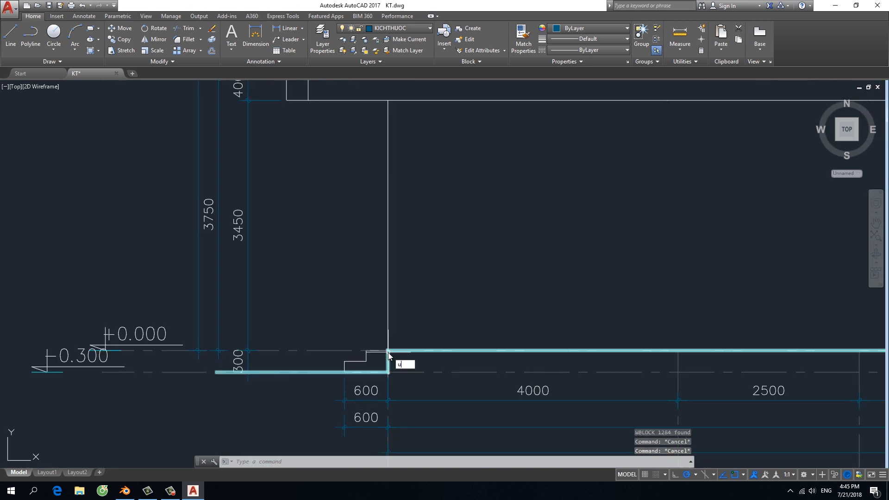
key(Return)
click(388, 350)
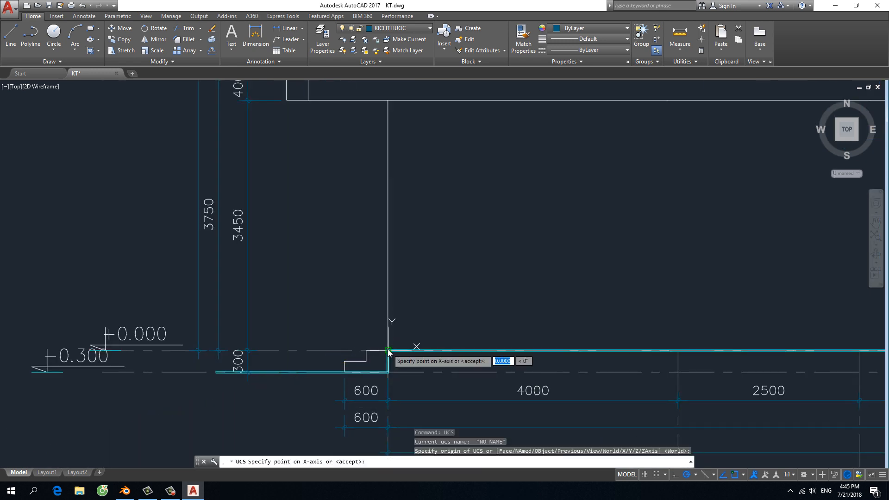
scroll(390, 352, down, 3)
scroll(391, 353, down, 4)
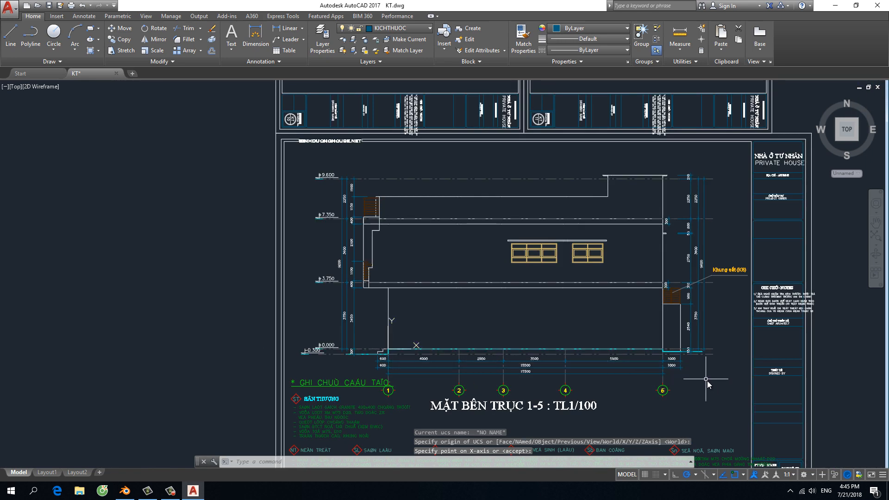
key(Return)
- Write the side elevation along axes 1-5 with its dimensions out as Right.dxf on the Desktop
click(731, 377)
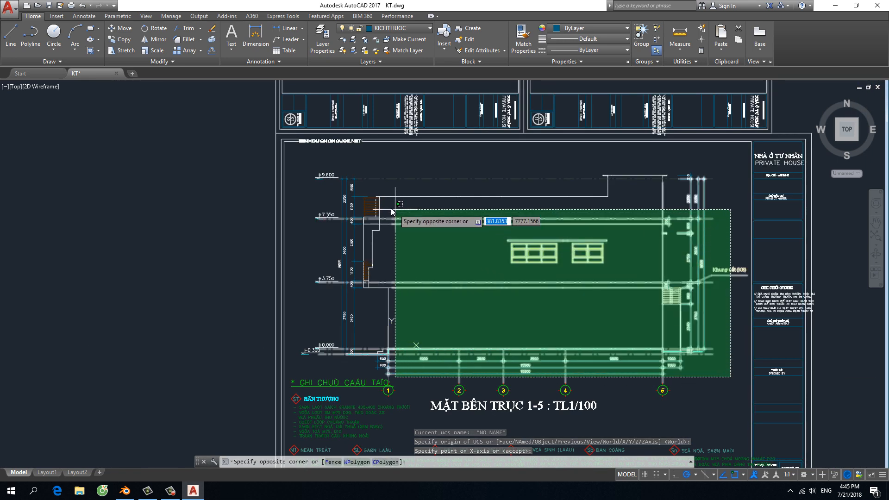
click(290, 165)
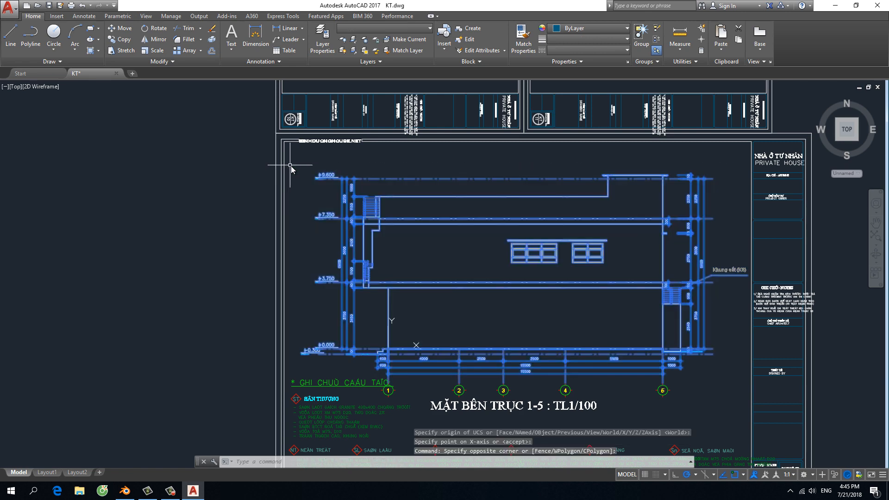
text(w)
key(Return)
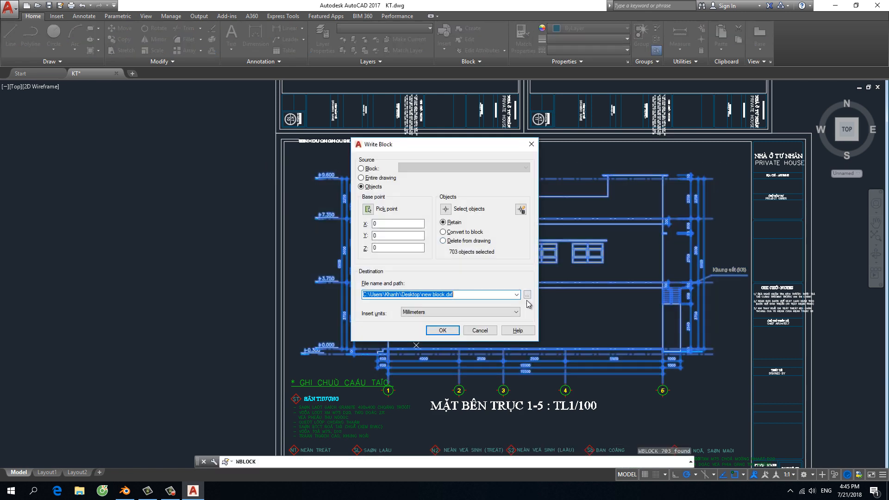
click(529, 298)
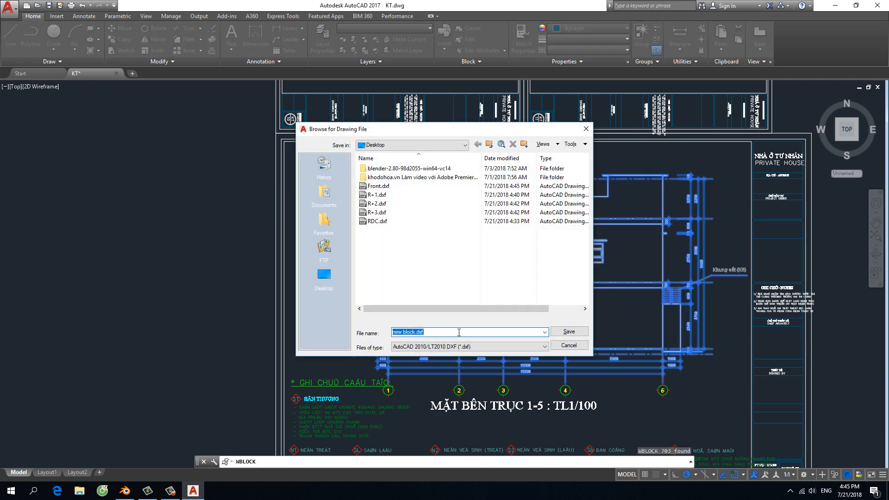
text(Right)
click(562, 327)
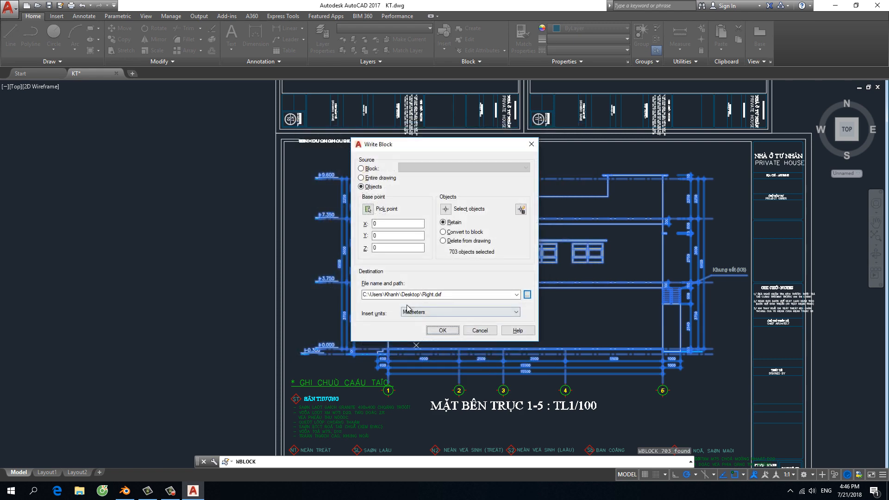
click(445, 332)
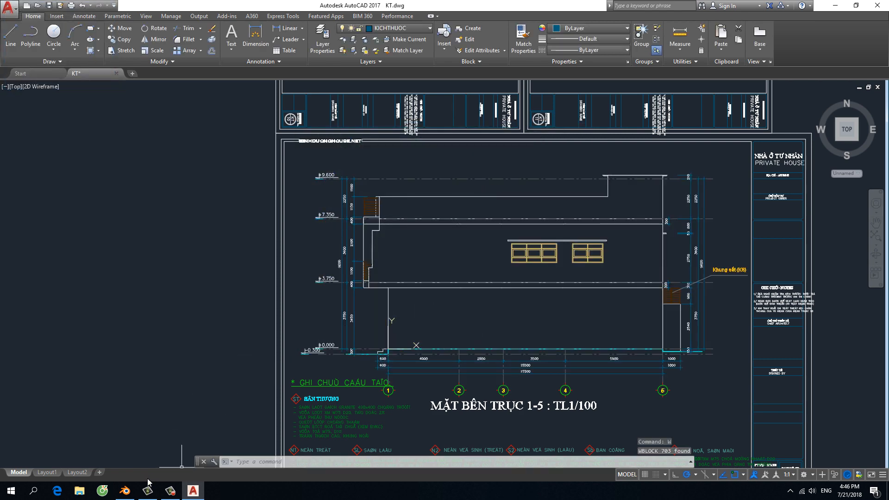
- Switch to Blender and show only an empty scene layer in place of the floor plan
click(128, 492)
scroll(438, 287, down, 3)
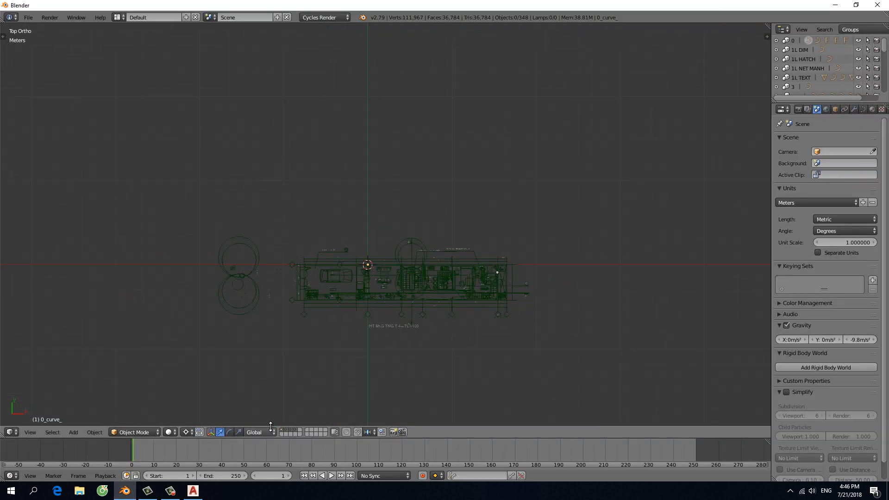
scroll(373, 305, up, 2)
middle_drag(373, 305, 387, 272)
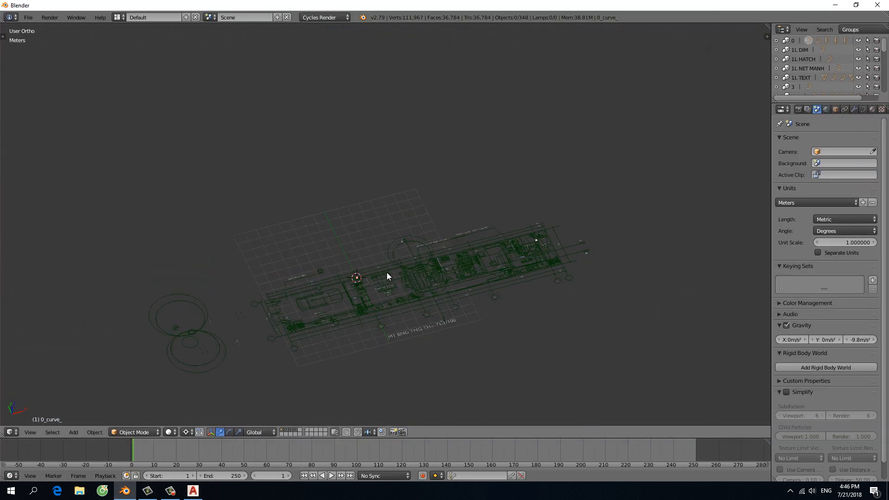
scroll(383, 280, up, 2)
scroll(382, 284, down, 3)
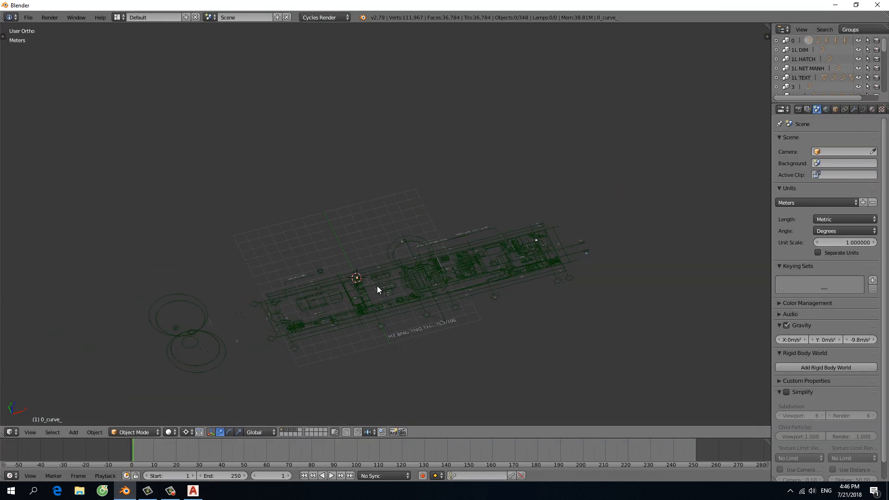
click(281, 434)
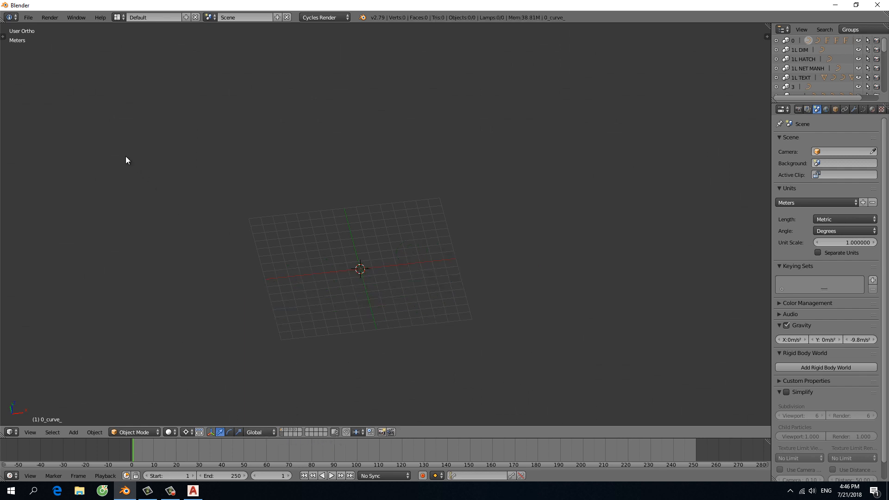
- Import Front.dxf from the Desktop with the DXF importer, keeping objects merged by layer
click(30, 19)
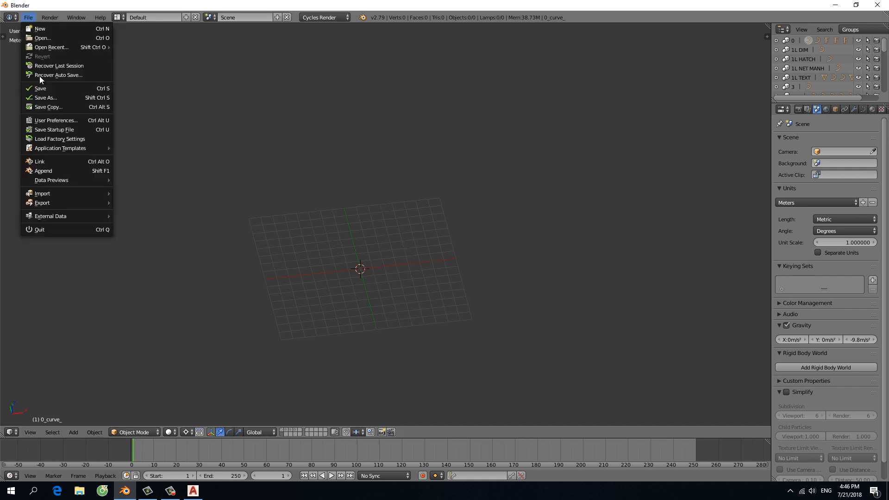
mouse_move(69, 194)
click(148, 284)
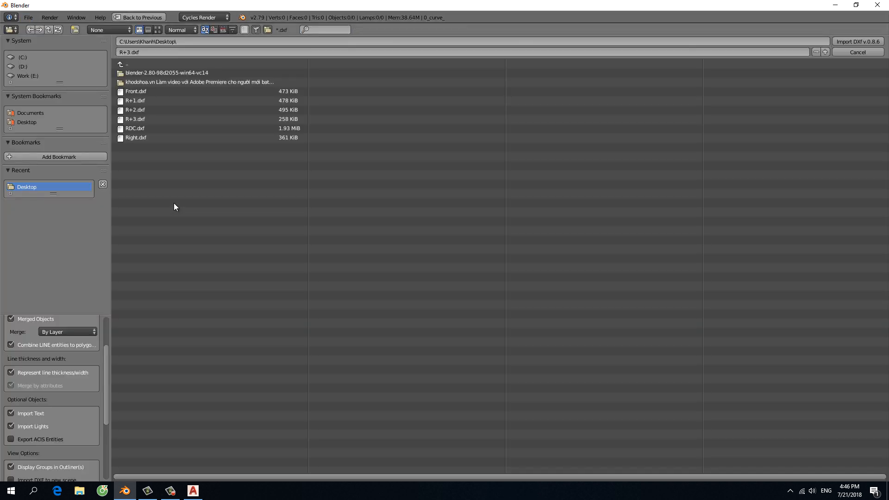
click(140, 92)
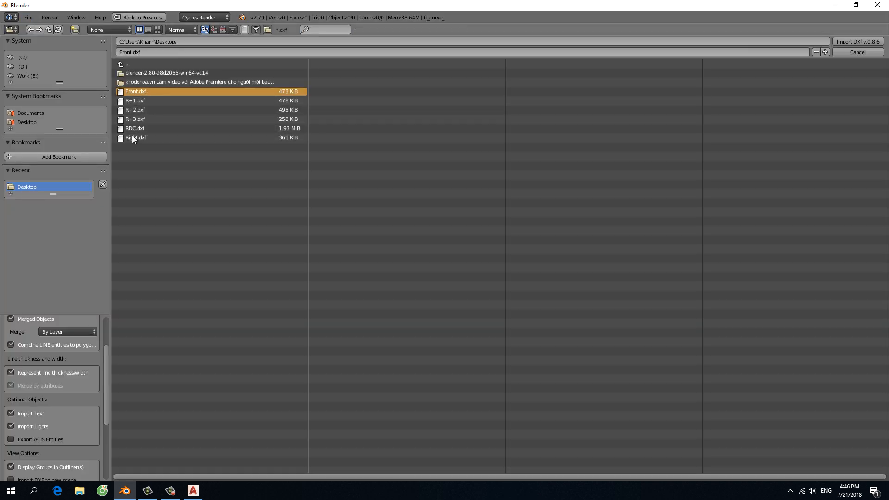
key(Return)
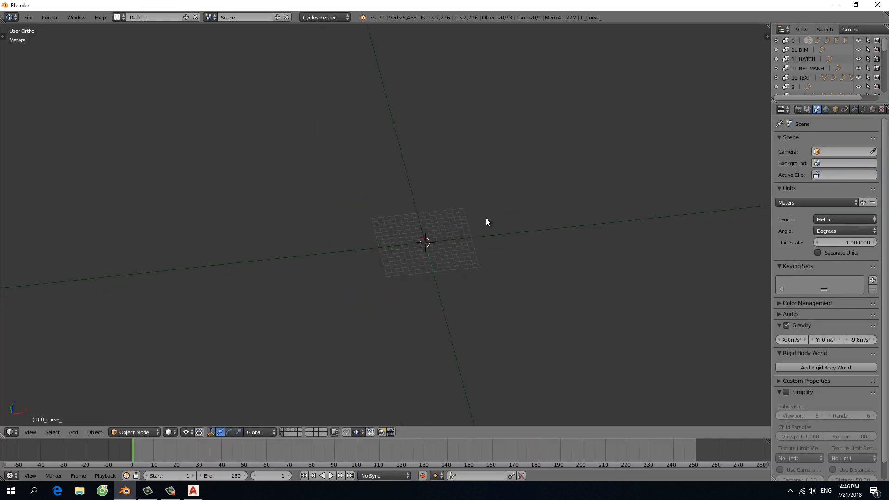
- Scale the whole imported front elevation by 0.001 in top view and deselect it
key(KP_7)
key(Home)
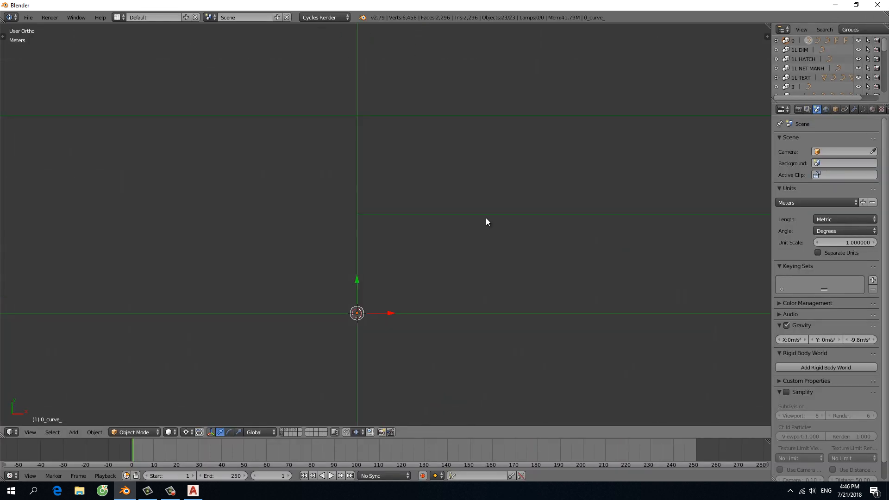
text(s.00)
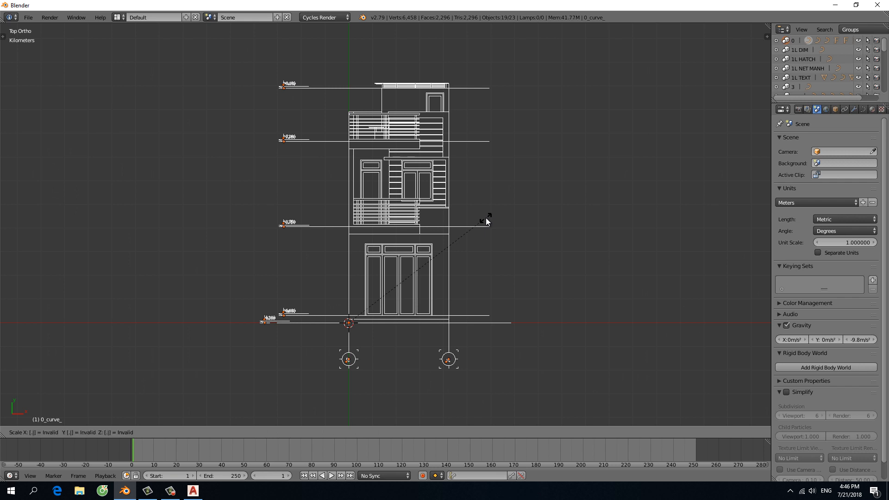
text(1)
key(Return)
key(Home)
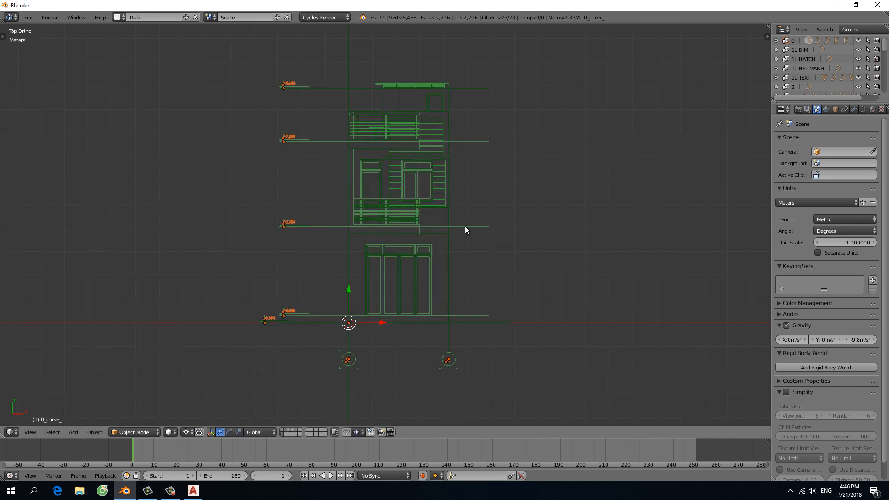
scroll(361, 298, up, 2)
scroll(365, 290, down, 2)
mouse_move(365, 288)
middle_down()
mouse_move(343, 250)
mouse_move(310, 224)
mouse_move(347, 251)
middle_up()
key(KP_7)
key(a)
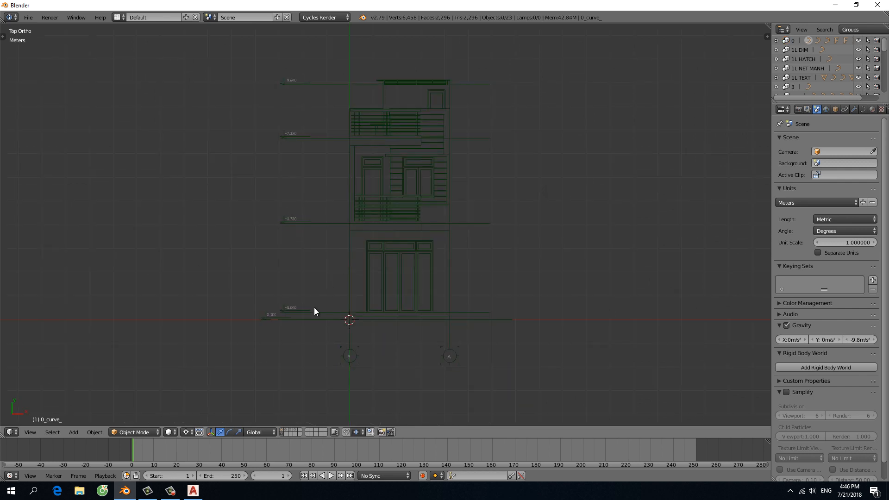
- Show only an empty scene layer and import Right.dxf from the Desktop with the AutoCAD DXF importer
click(284, 435)
click(28, 17)
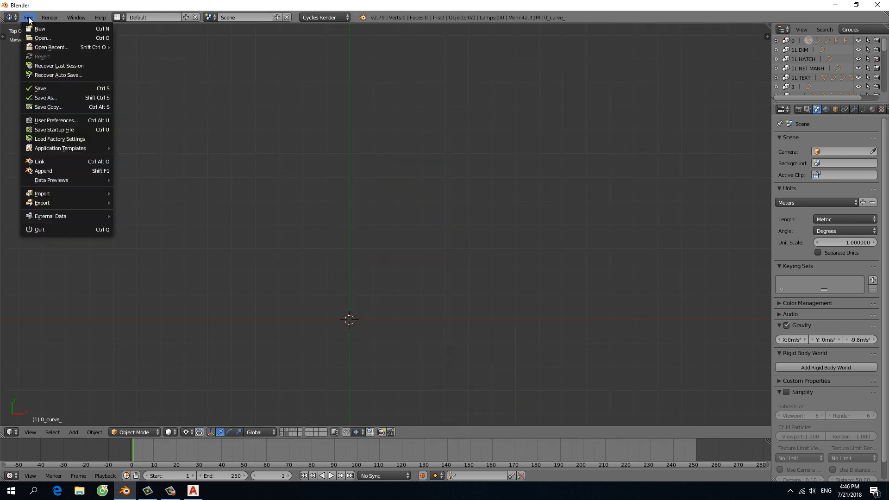
mouse_move(56, 195)
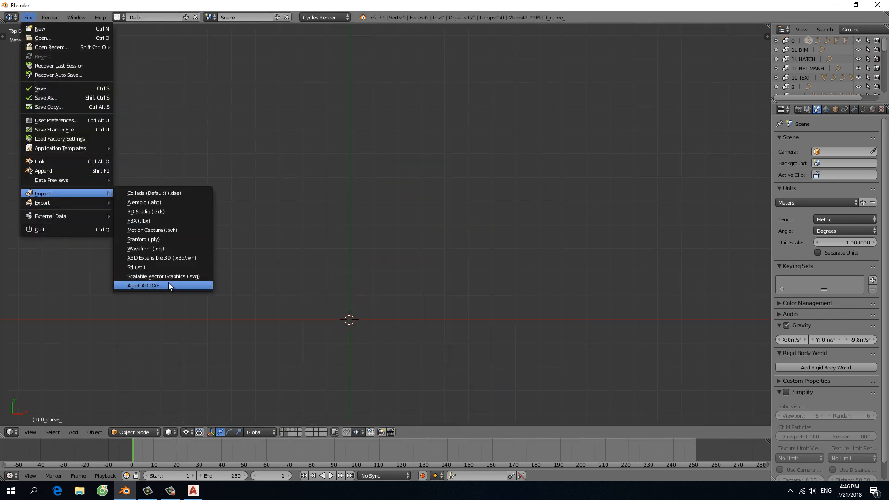
click(168, 282)
click(155, 138)
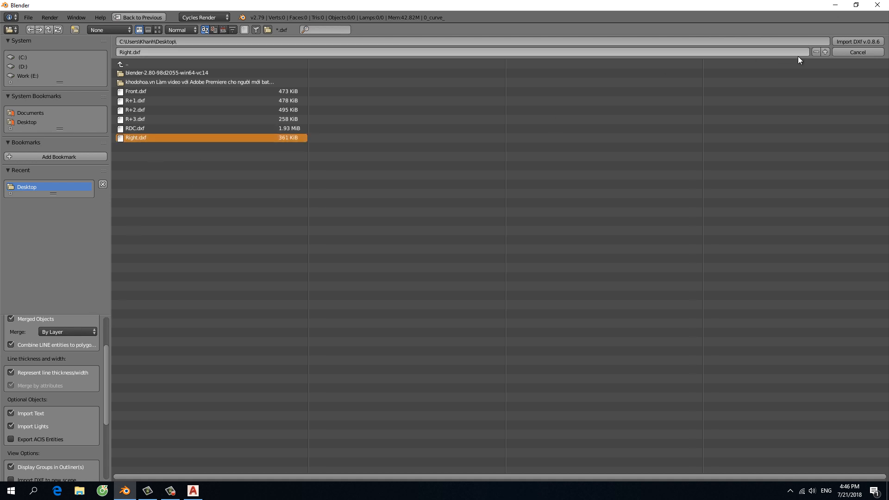
click(839, 40)
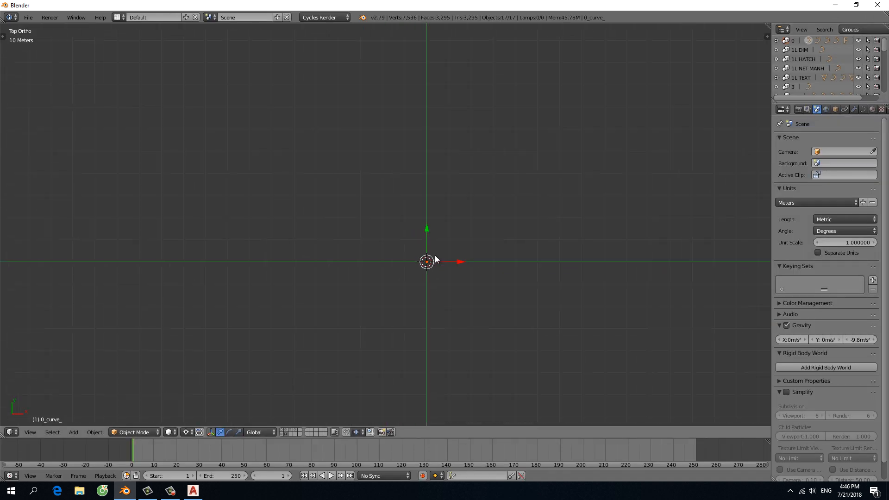
- Scale the whole imported side elevation by 0.001 in top view
key(KP_7)
key(KP_Decimal)
scroll(331, 229, up, 4)
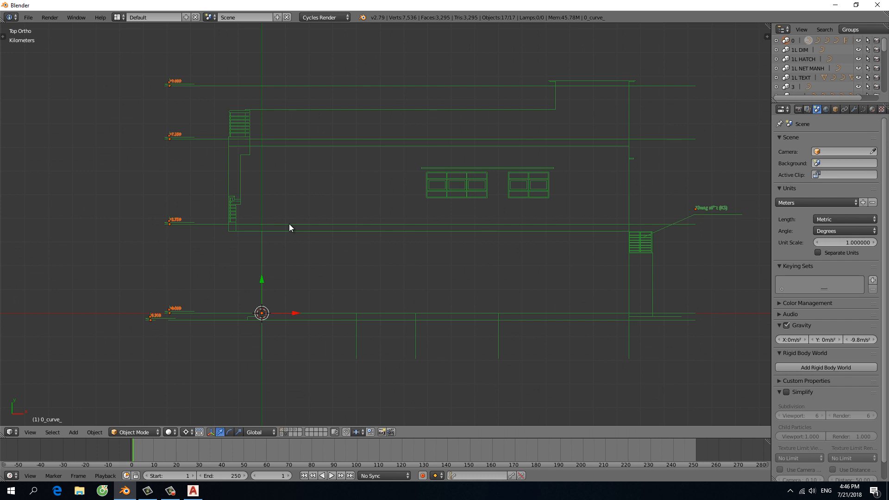
text(s.001)
key(Return)
key(KP_Decimal)
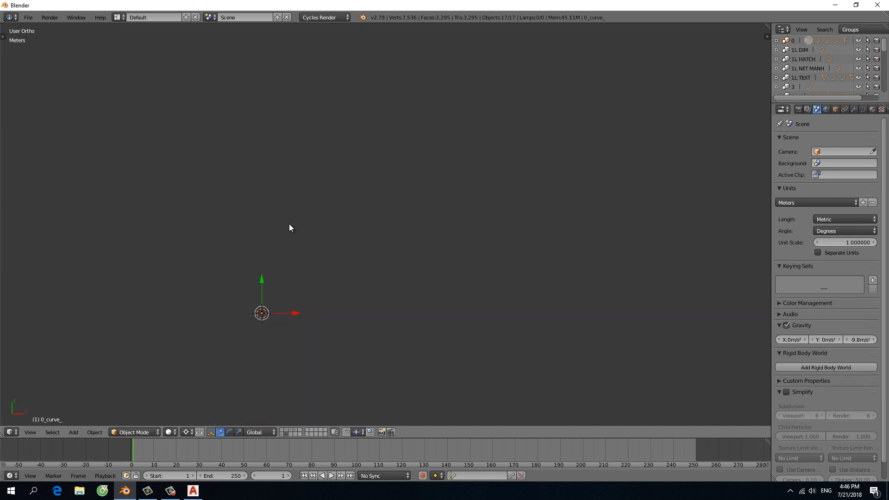
scroll(317, 189, up, 4)
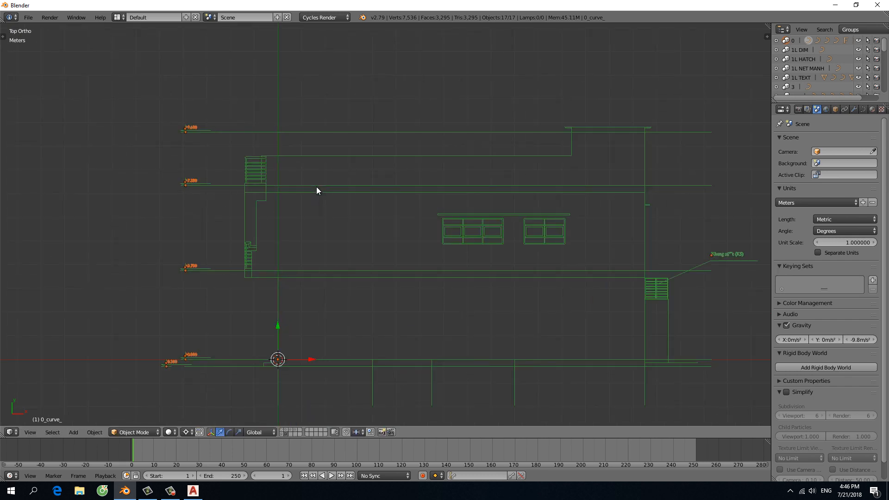
scroll(317, 189, down, 3)
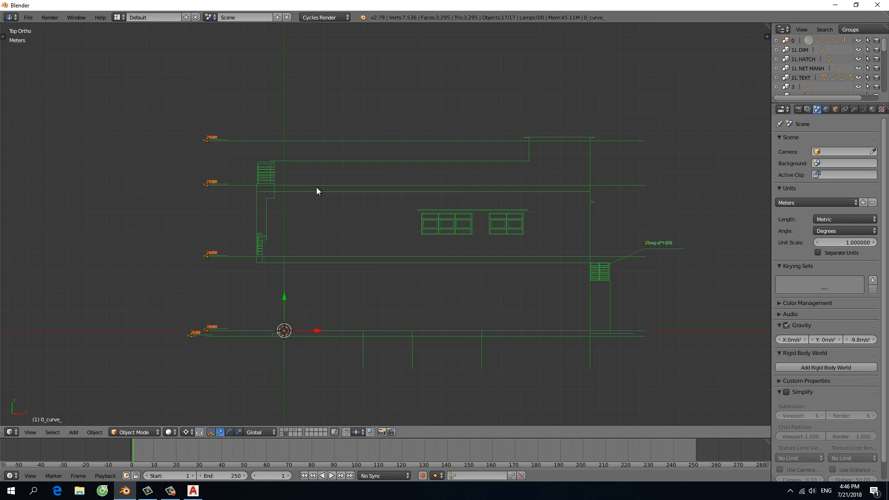
- Show only the front elevation's layer and rotate all its objects 90 degrees about the global X axis
click(283, 436)
scroll(333, 267, up, 2)
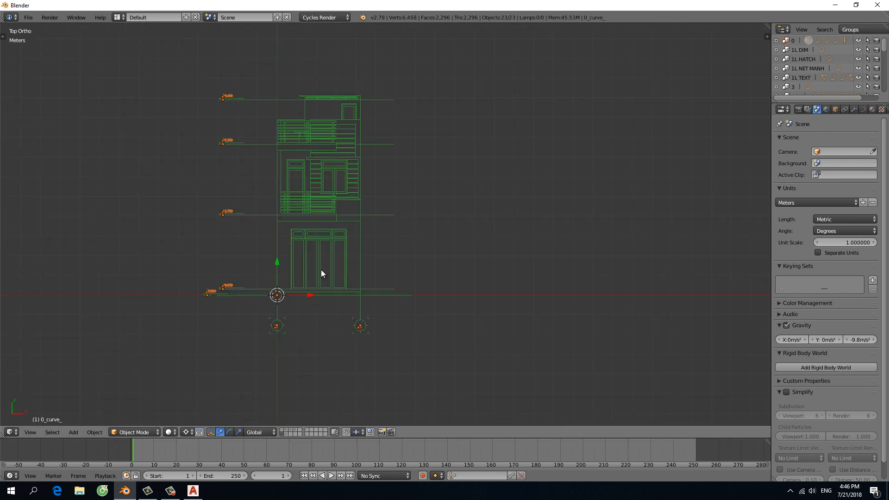
scroll(301, 276, up, 2)
scroll(300, 276, down, 2)
mouse_move(298, 276)
middle_down()
mouse_move(257, 225)
mouse_move(311, 234)
middle_up()
key(r)
key(x)
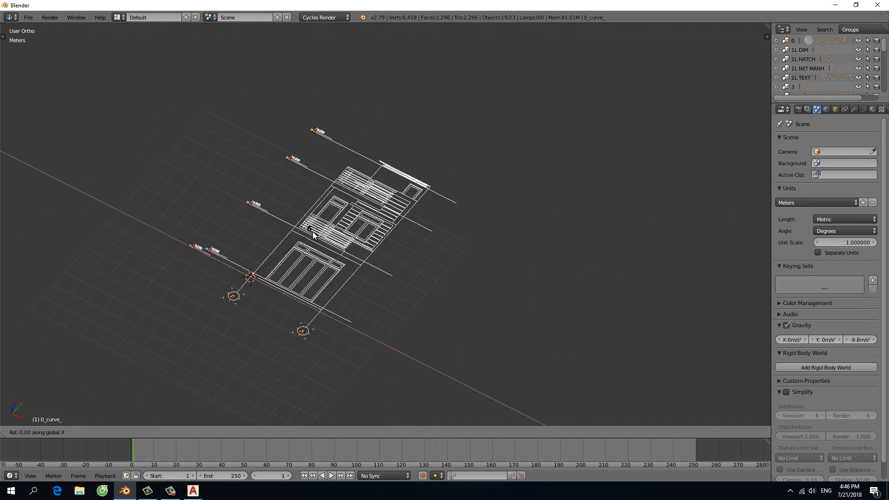
text(90)
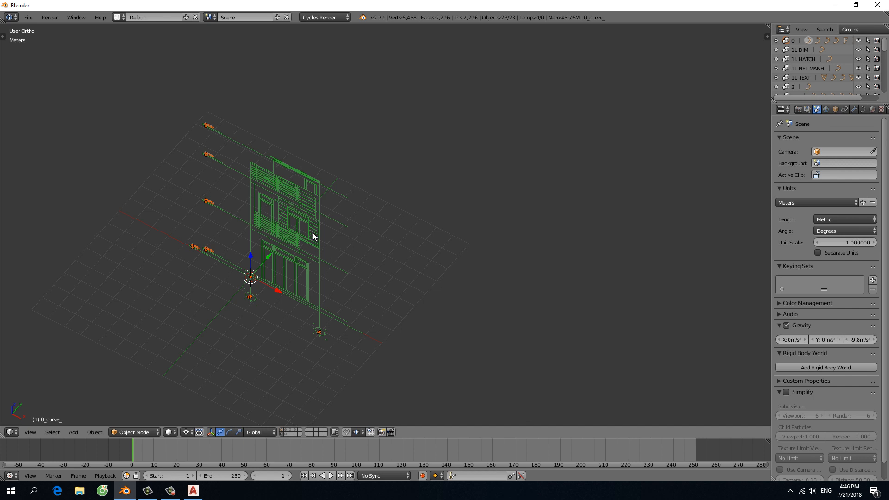
- Examine which lines of the upright front elevation belong to separate objects by selecting railing, window and wall curves individually
scroll(258, 269, up, 4)
mouse_move(260, 249)
middle_down()
mouse_move(244, 219)
mouse_move(218, 240)
mouse_move(273, 240)
mouse_move(266, 260)
middle_up()
scroll(267, 260, up, 2)
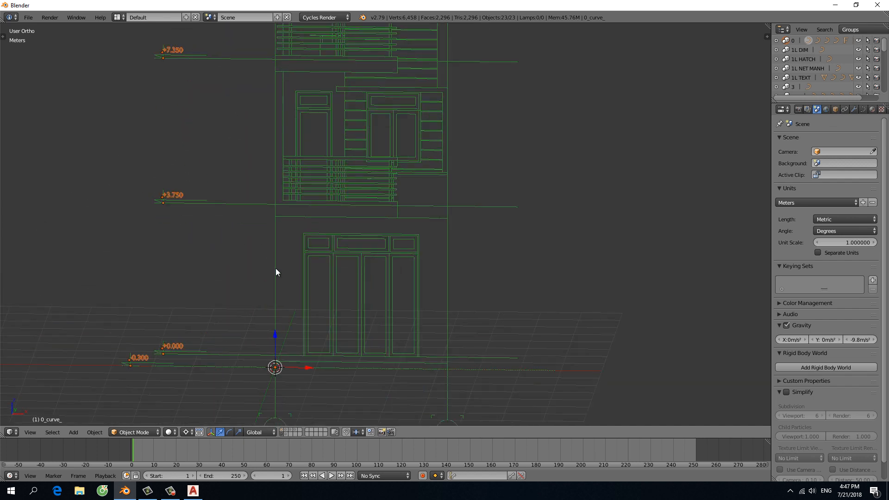
right_click(273, 233)
right_click(342, 199)
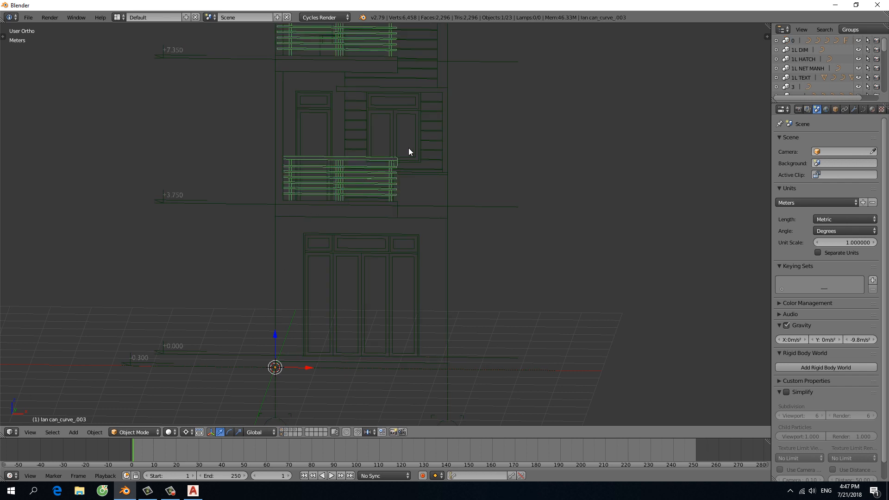
right_click(408, 149)
right_click(342, 109)
scroll(322, 157, down, 3)
key(a)
key(a)
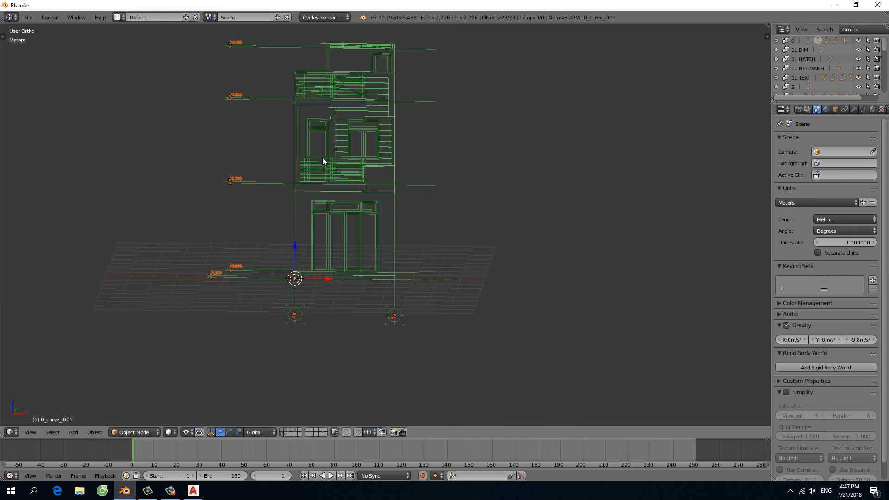
scroll(297, 217, up, 2)
right_click(299, 233)
scroll(299, 233, down, 1)
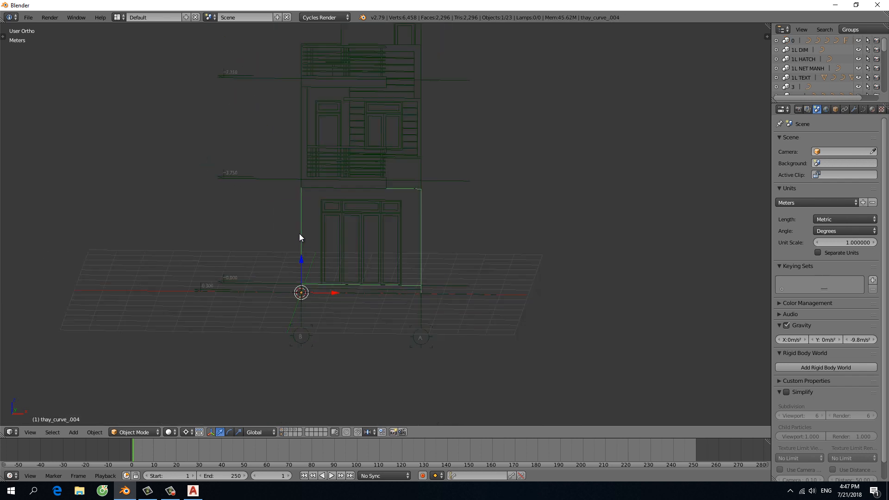
scroll(324, 183, down, 2)
scroll(298, 356, up, 3)
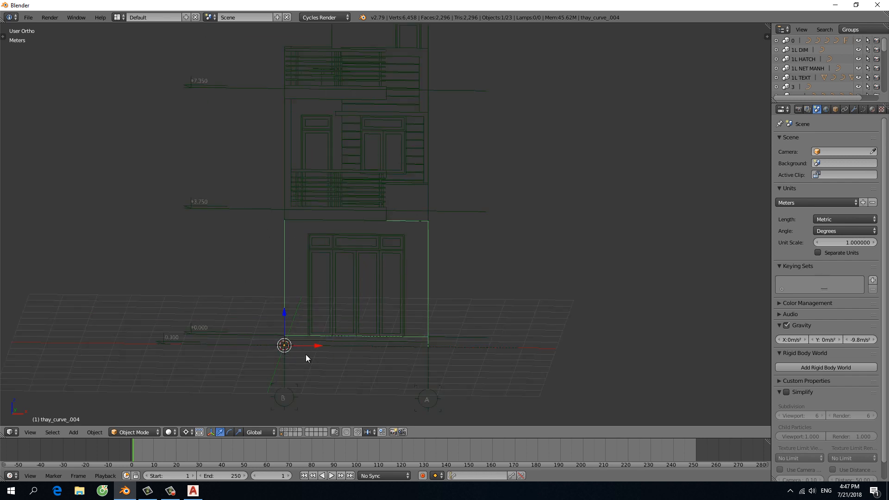
scroll(285, 346, down, 2)
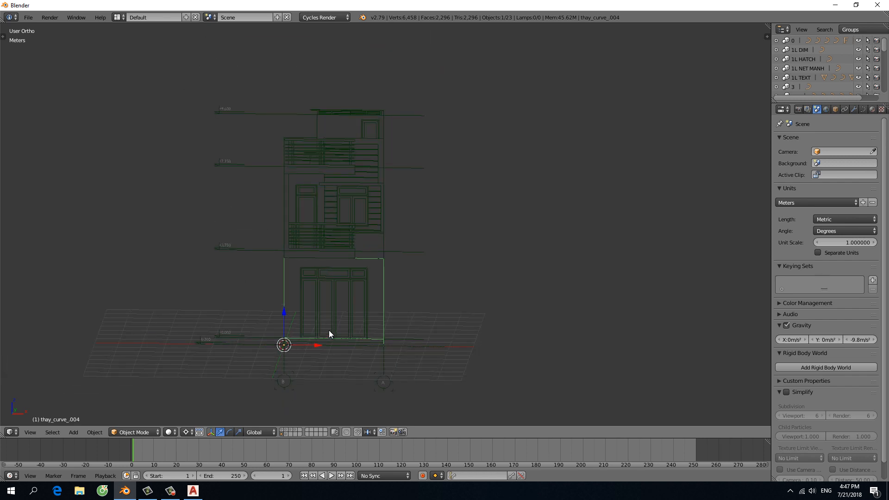
- Join all the curves of the front elevation into one object and select that object
key(a)
key(a)
scroll(291, 324, up, 3)
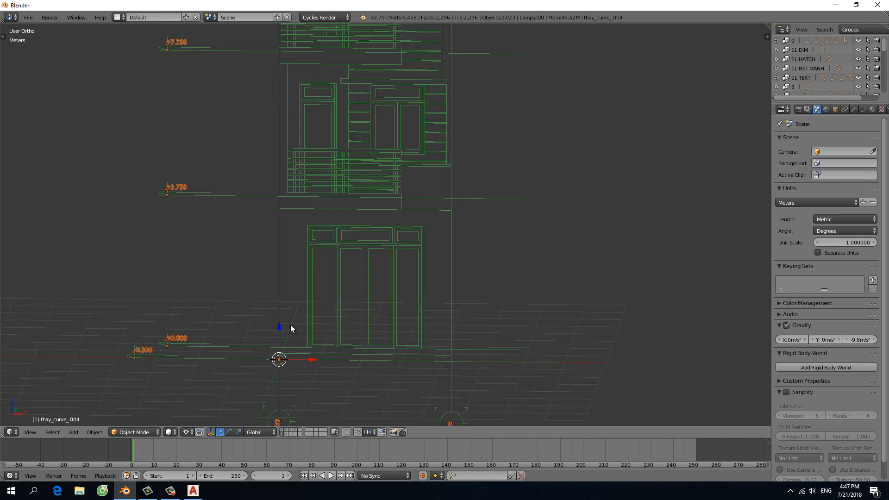
key(ctrl+j)
right_click(308, 311)
scroll(307, 310, down, 3)
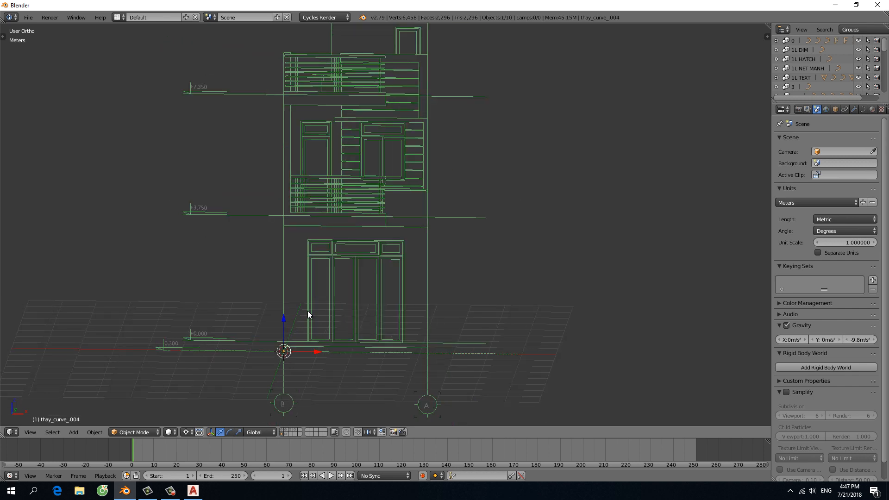
- Try to move the joined front elevation curve away from the origin
key(g)
click(396, 264)
scroll(227, 255, up, 5)
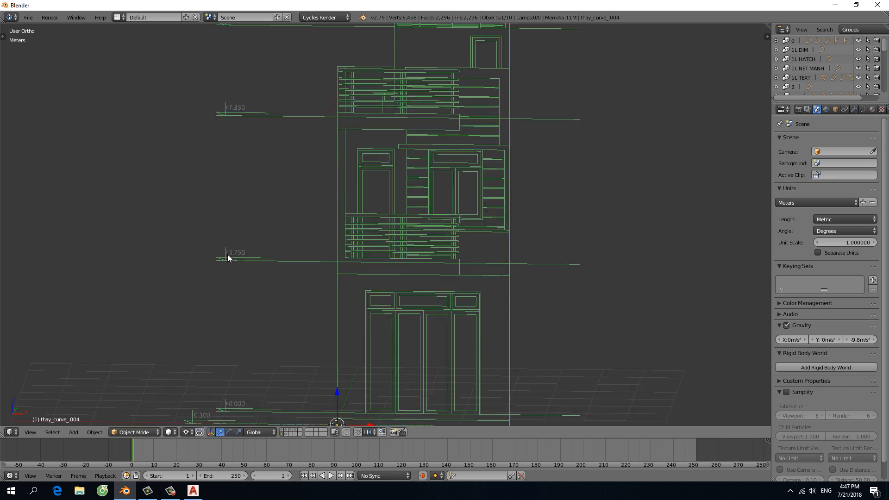
right_click(245, 251)
scroll(246, 250, down, 3)
right_click(246, 250)
scroll(246, 250, down, 3)
scroll(306, 296, up, 2)
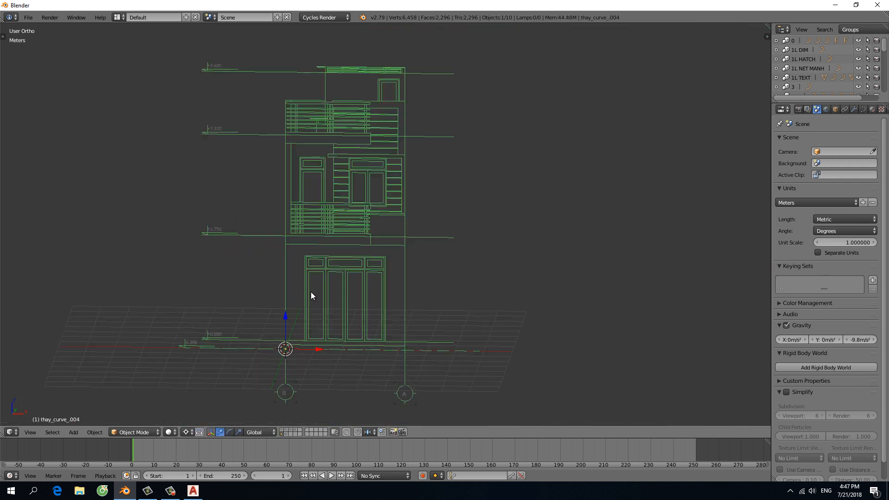
shift+middle_drag(308, 274, 378, 296)
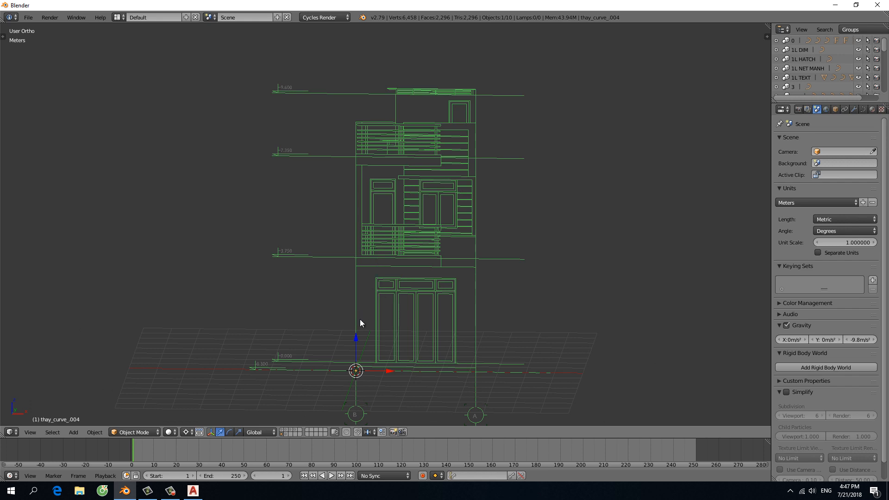
key(g)
right_click(418, 243)
- Delete the level-mark and axis-label texts by inverting the selection, keeping only the joined front elevation curve, and reselect that curve
key(ctrl+i)
scroll(362, 224, down, 2)
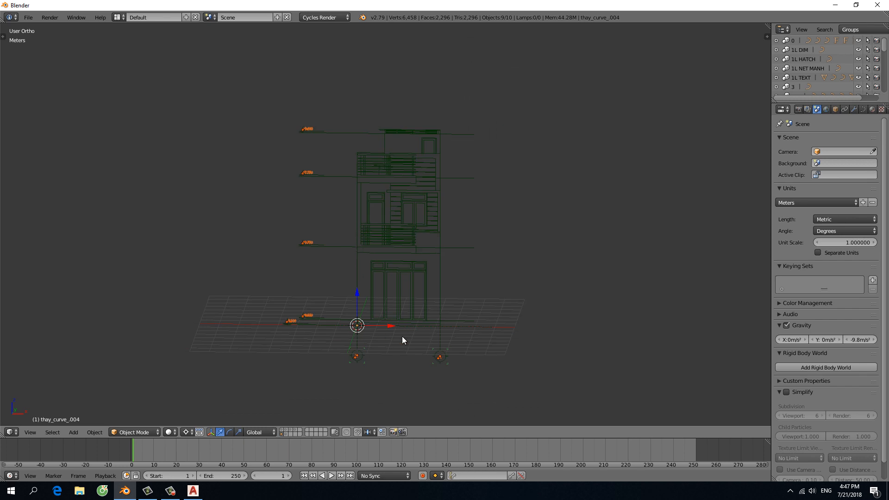
scroll(429, 333, up, 5)
scroll(439, 337, down, 4)
scroll(369, 294, up, 2)
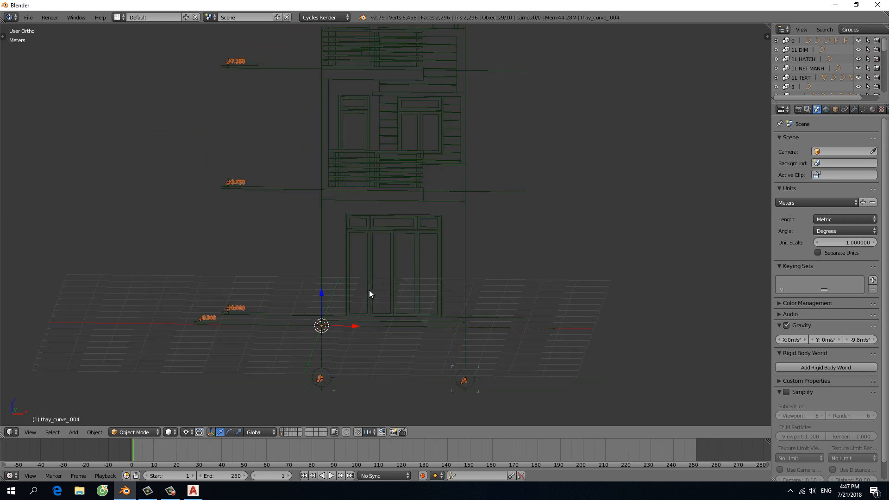
key(x)
click(369, 292)
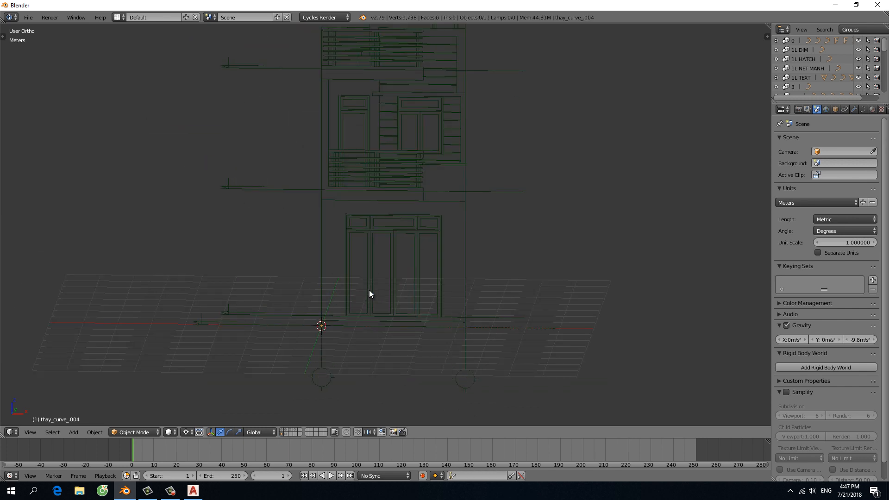
scroll(370, 294, down, 5)
scroll(315, 306, up, 5)
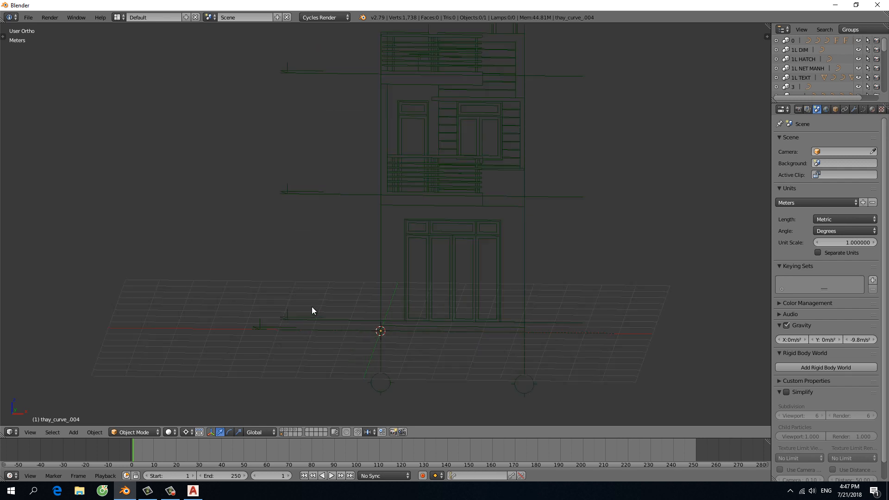
scroll(312, 310, up, 1)
key(x)
key(x)
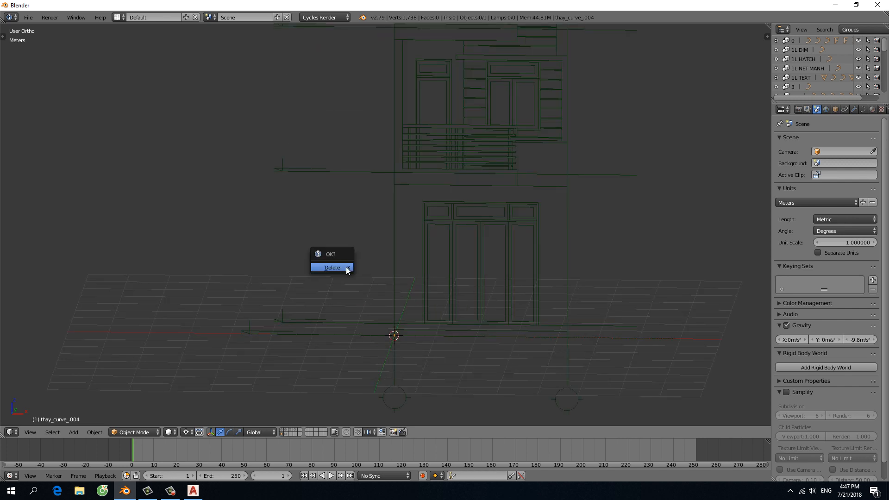
right_click(428, 256)
scroll(429, 257, down, 2)
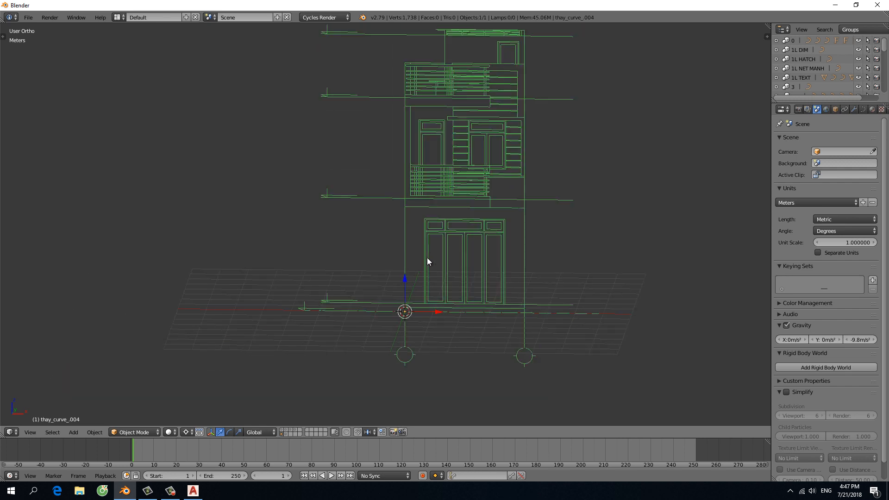
shift+middle_drag(429, 257, 297, 322)
scroll(297, 323, down, 3)
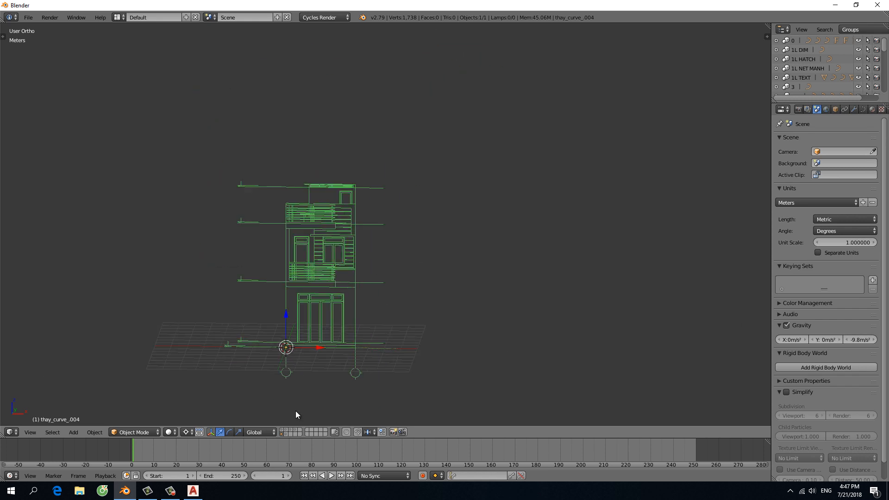
- Show the side elevation's layer alone and join all its curves into one object
click(286, 434)
scroll(324, 325, down, 4)
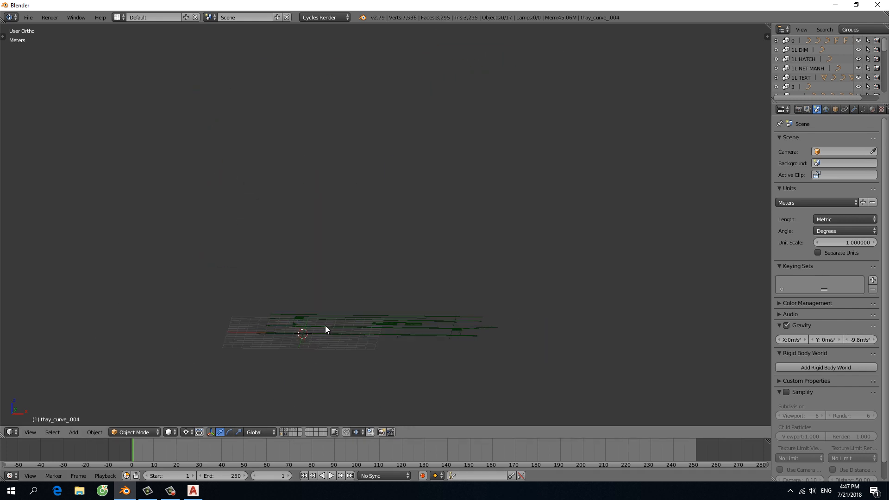
middle_drag(325, 326, 324, 302)
scroll(324, 305, up, 3)
key(a)
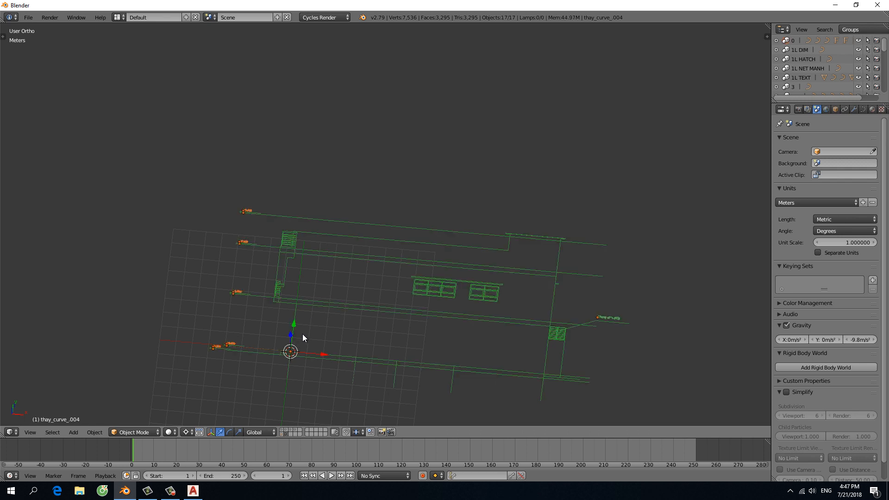
right_click(295, 328)
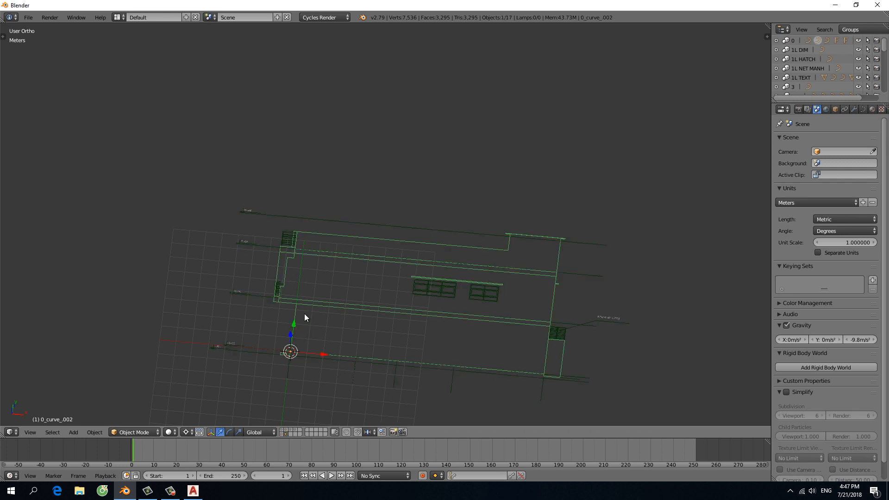
scroll(299, 319, up, 3)
scroll(299, 318, down, 2)
key(a)
key(a)
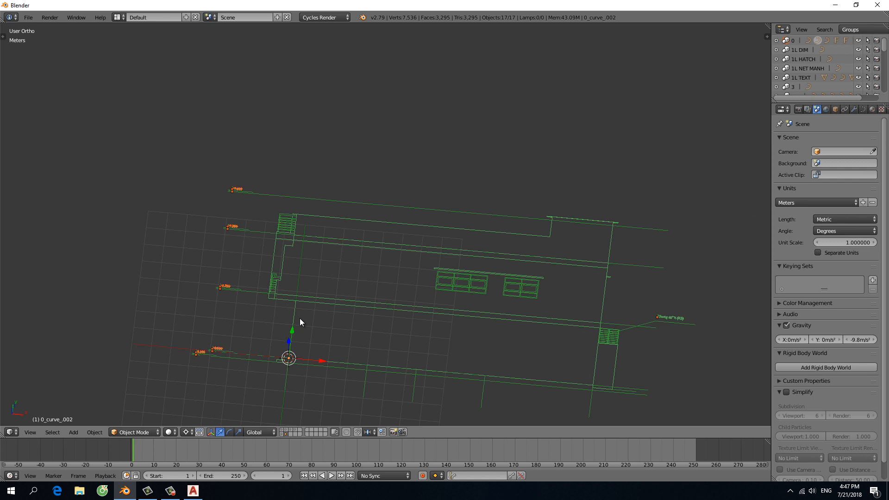
key(ctrl+j)
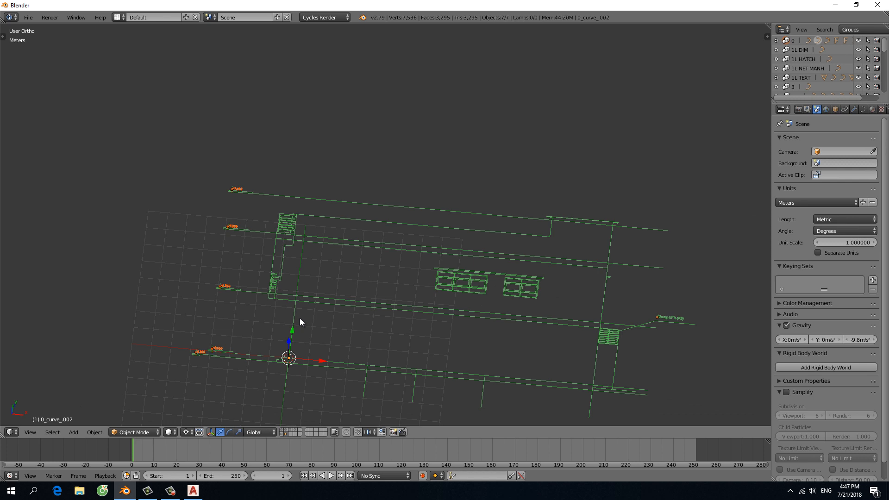
- Delete the side elevation's level-mark and note texts by inverting the selection, keeping only the joined curve
right_click(307, 304)
key(g)
right_click(394, 302)
key(ctrl+i)
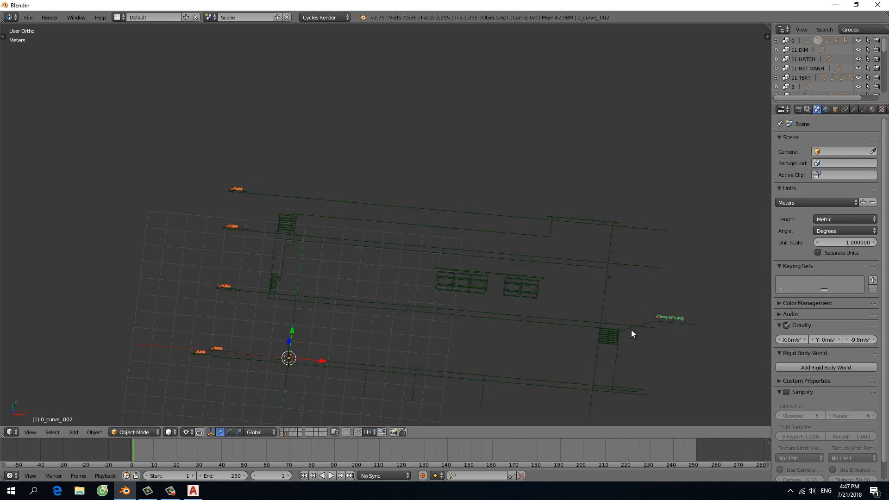
key(x)
click(499, 302)
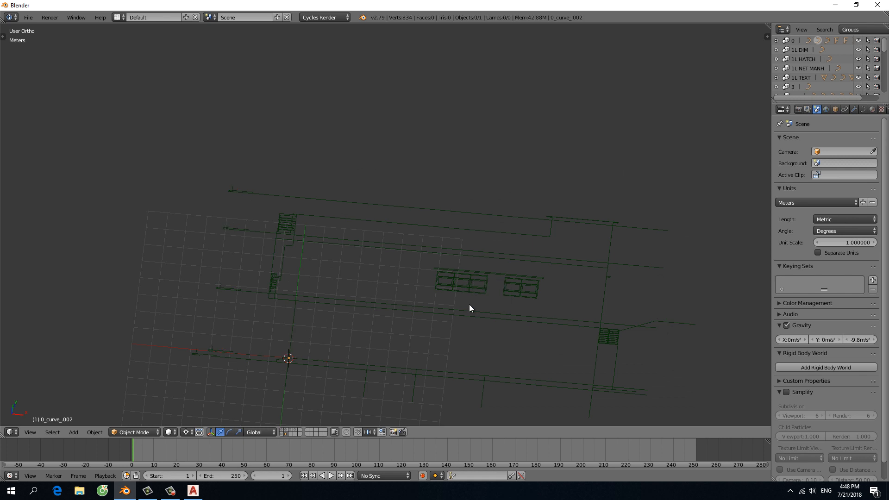
- Stand the joined side elevation upright by rotating it 90° about the X axis
key(a)
scroll(371, 324, down, 2)
middle_drag(370, 324, 401, 321)
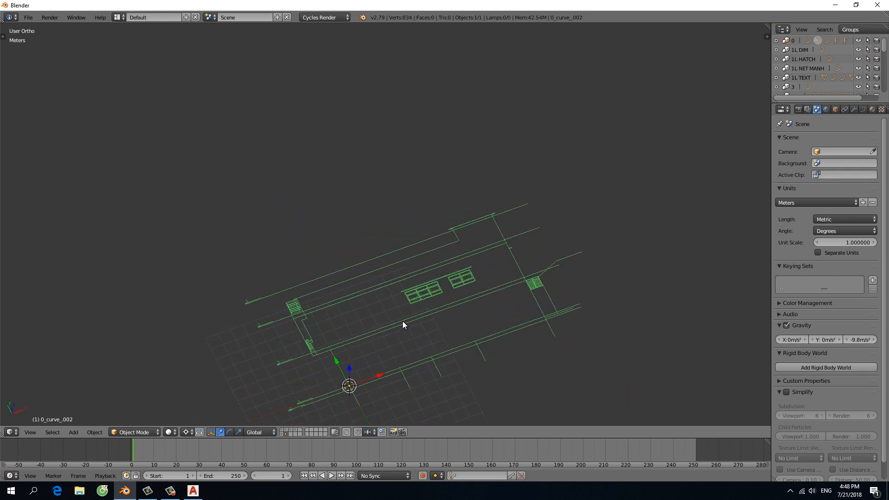
key(r)
text(x)
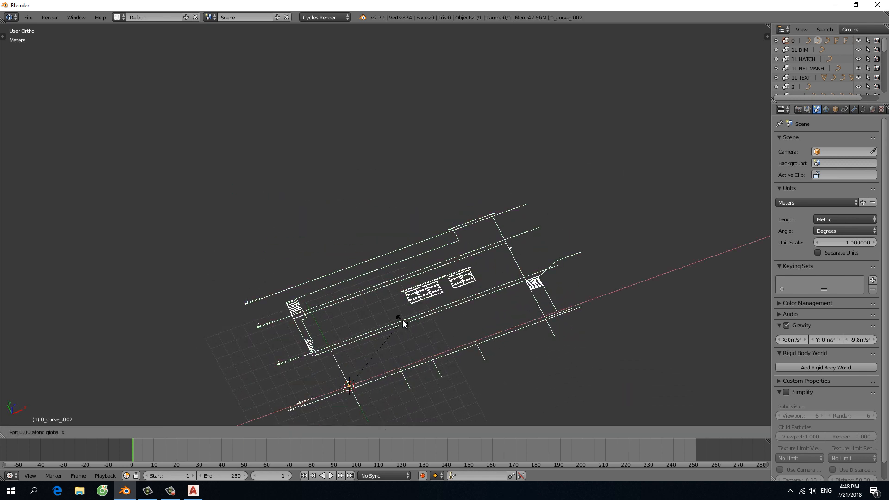
text(90)
key(Return)
- Display the front elevation together with the upright side elevation and select the front elevation curve
scroll(402, 324, down, 3)
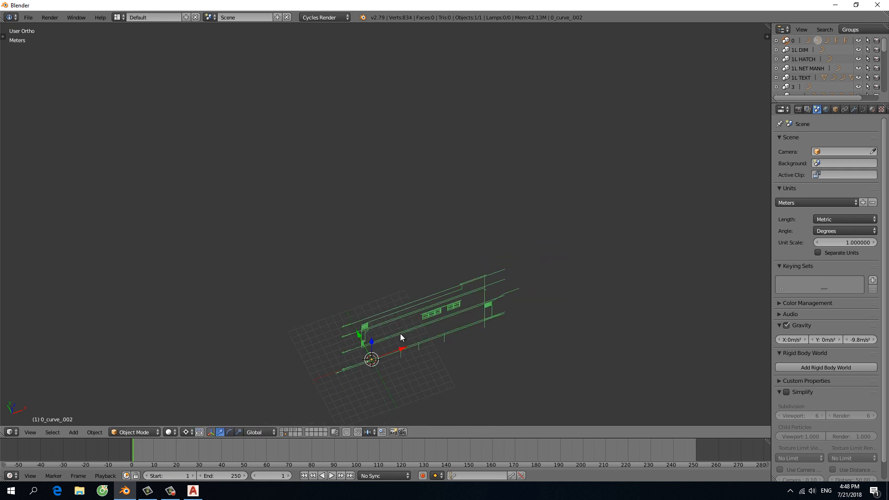
middle_drag(400, 333, 398, 338)
shift+click(283, 432)
scroll(382, 335, up, 3)
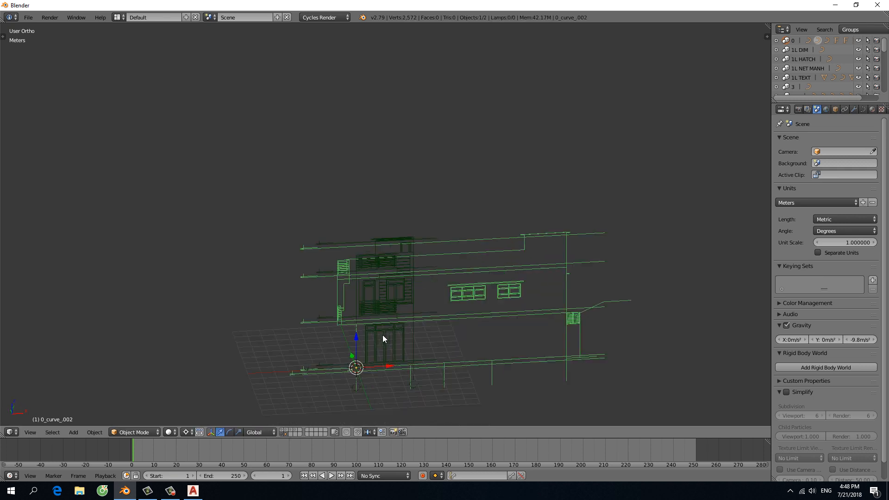
right_click(396, 296)
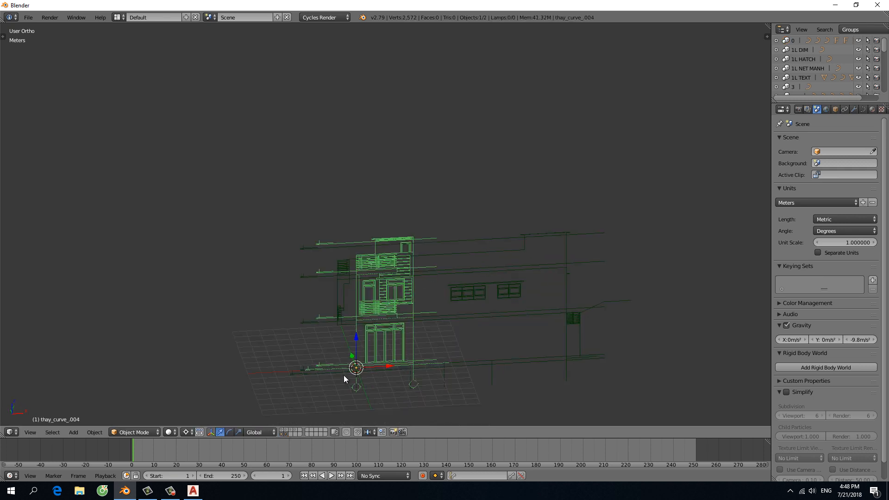
middle_drag(363, 351, 366, 367)
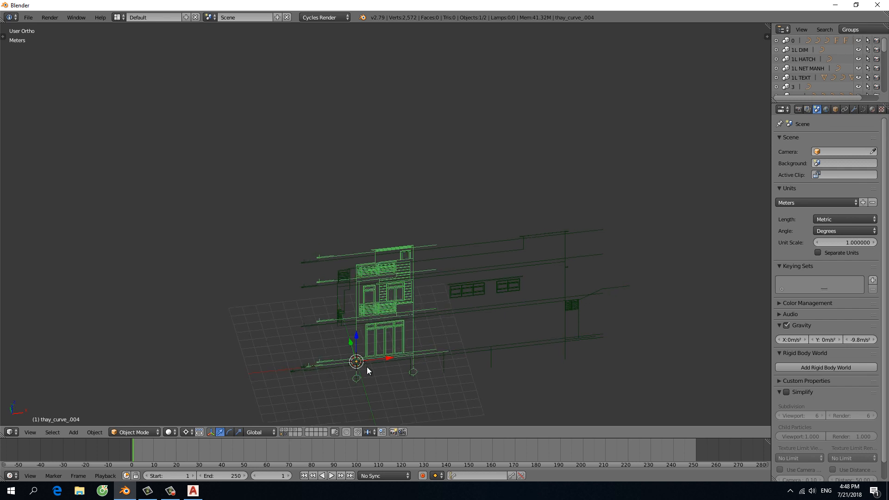
scroll(378, 340, up, 3)
scroll(378, 340, up, 1)
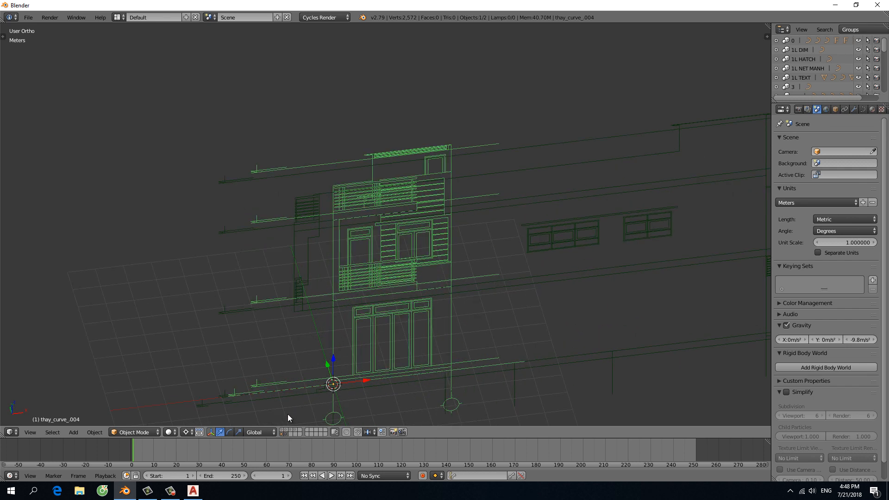
- Show the ground-floor plan, inspect its wall corner at the origin, and display the front elevation with it
click(288, 429)
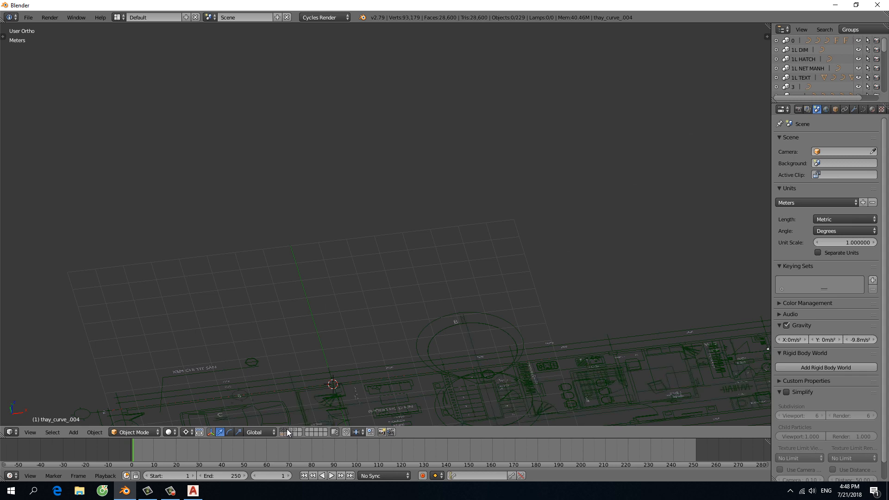
click(283, 429)
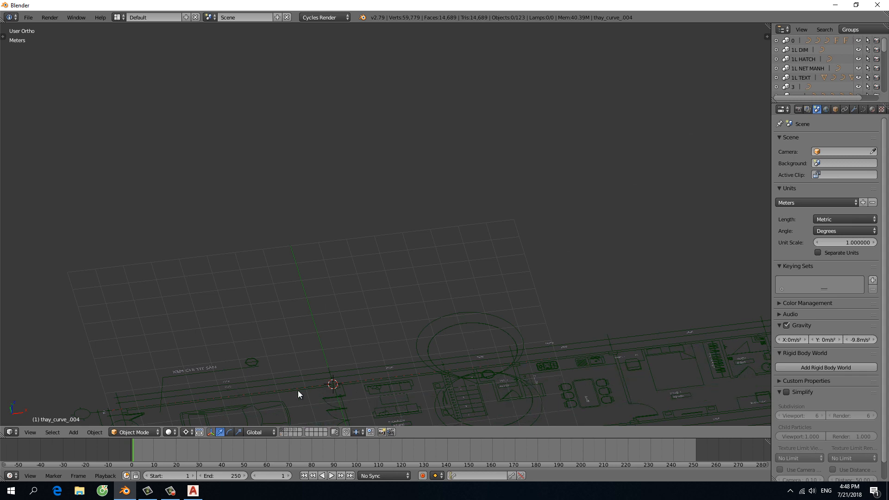
scroll(324, 366, down, 2)
middle_drag(341, 346, 388, 319)
scroll(372, 215, up, 4)
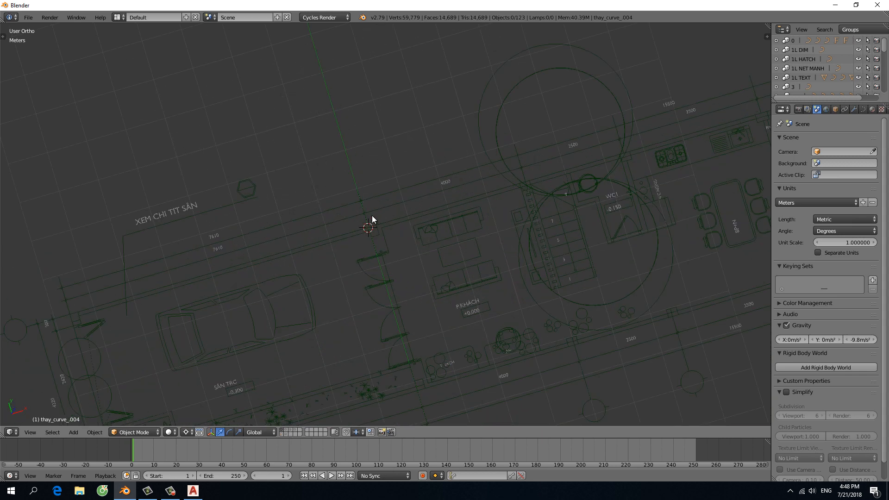
scroll(374, 231, up, 6)
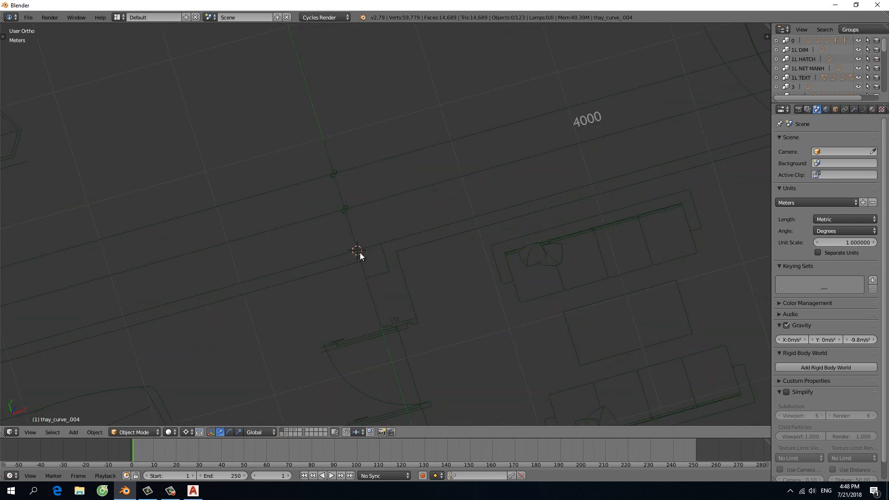
scroll(357, 250, down, 5)
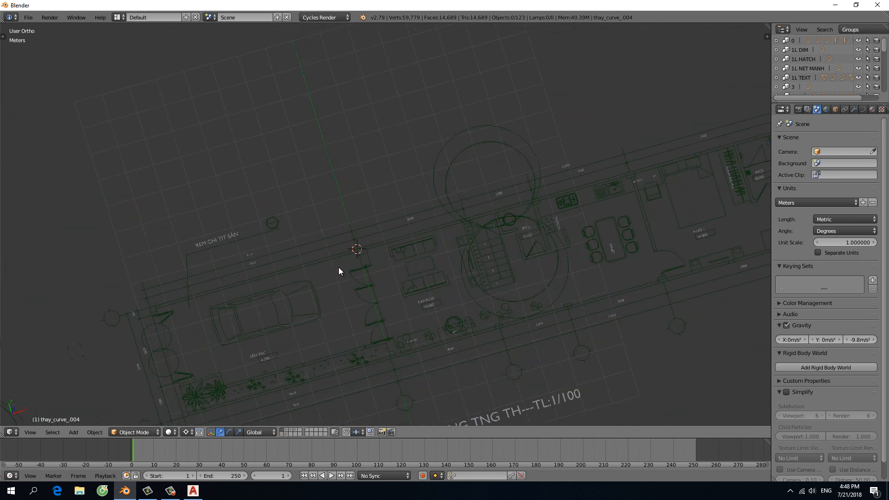
shift+click(284, 435)
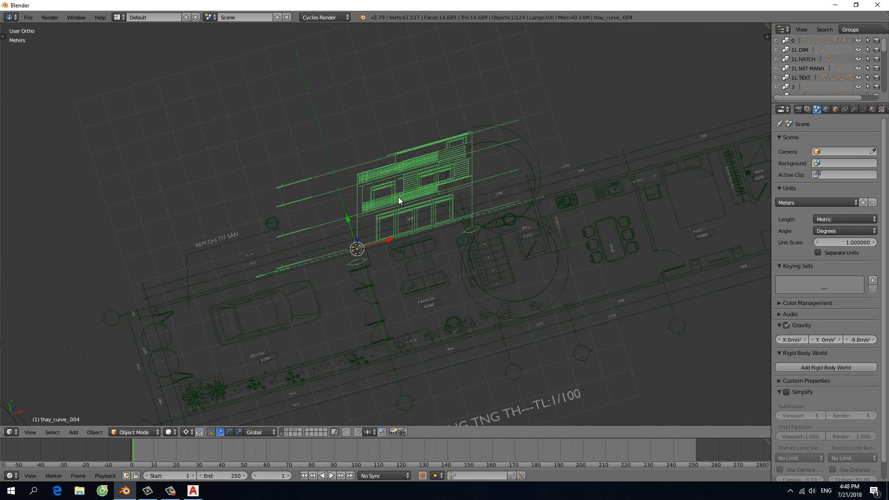
mouse_move(397, 218)
middle_down()
mouse_move(382, 202)
mouse_move(384, 224)
middle_up()
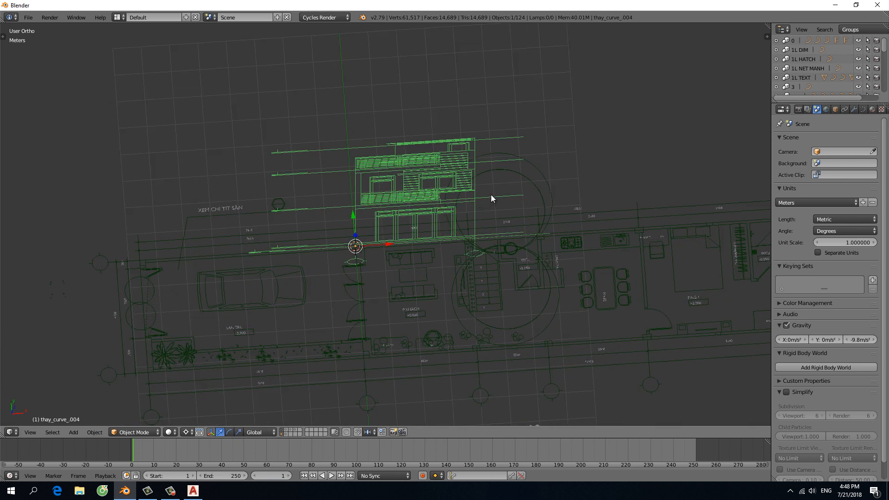
- Rotate the front elevation 90° clockwise about the Z axis so it spans the plan's width, and deselect it
key(r)
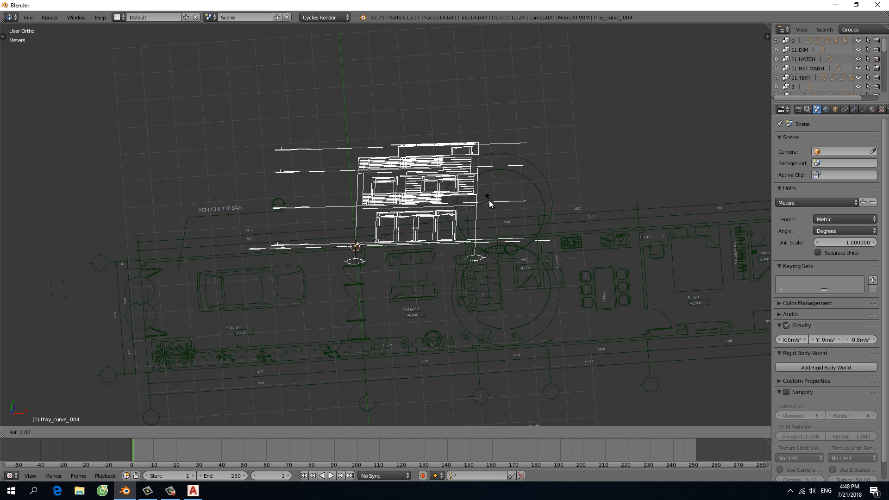
key(Escape)
key(r)
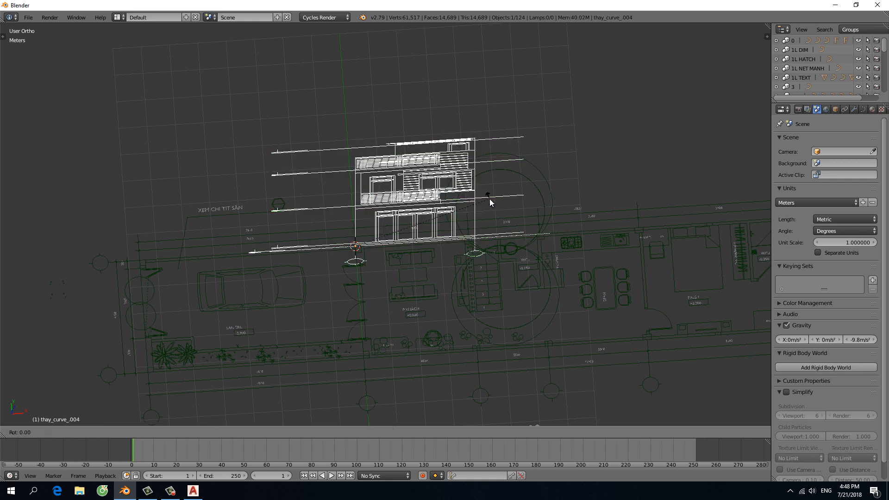
text(z90)
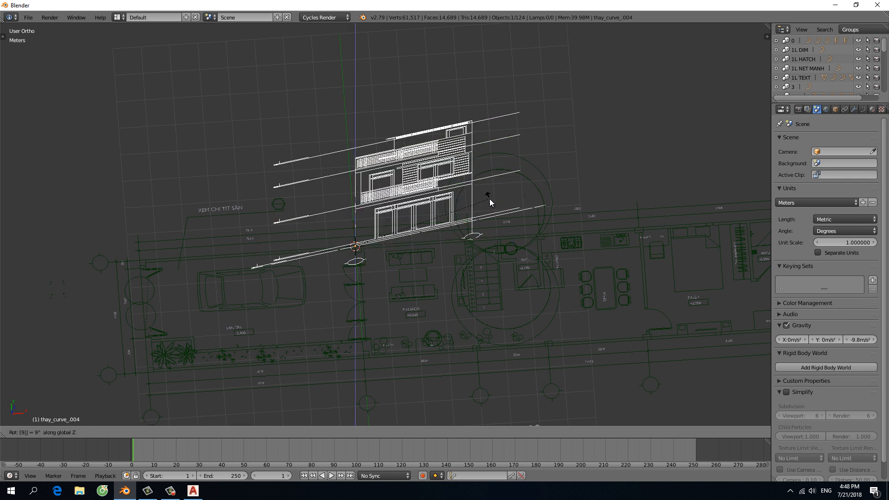
key(Return)
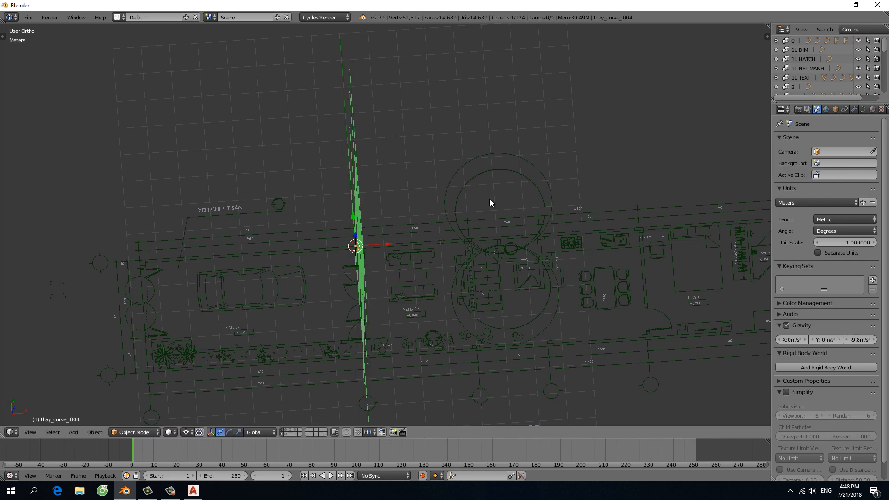
mouse_move(371, 282)
middle_down()
mouse_move(513, 252)
mouse_move(453, 245)
mouse_move(343, 334)
mouse_move(382, 307)
mouse_move(363, 326)
mouse_move(301, 326)
mouse_move(333, 318)
mouse_move(322, 299)
mouse_move(349, 288)
mouse_move(360, 270)
mouse_move(343, 292)
middle_up()
scroll(343, 333, up, 3)
scroll(343, 333, down, 6)
key(a)
scroll(378, 260, up, 3)
scroll(378, 260, down, 2)
- Select the side elevation and display it together with the front elevation and the ground-floor plan
click(287, 434)
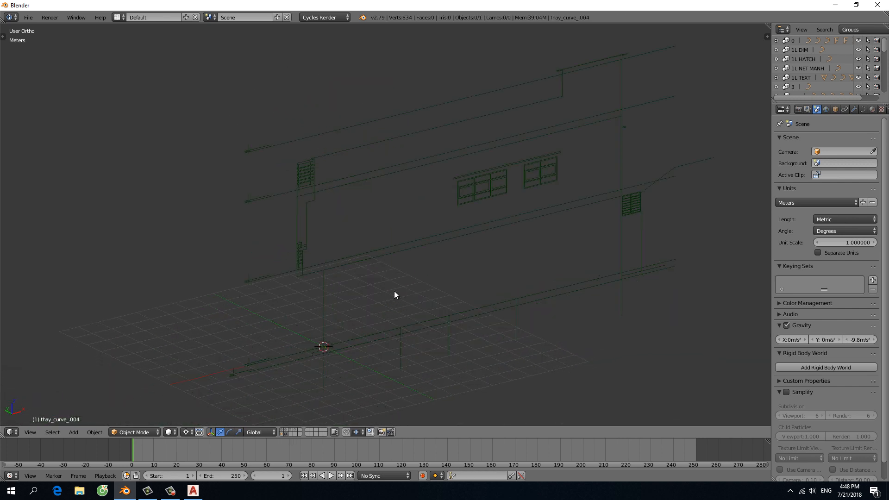
right_click(396, 252)
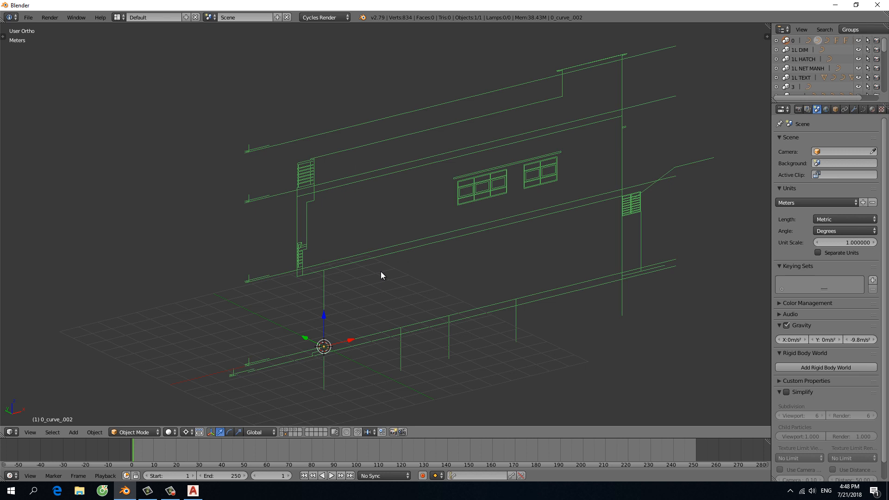
shift+click(284, 432)
shift+click(298, 431)
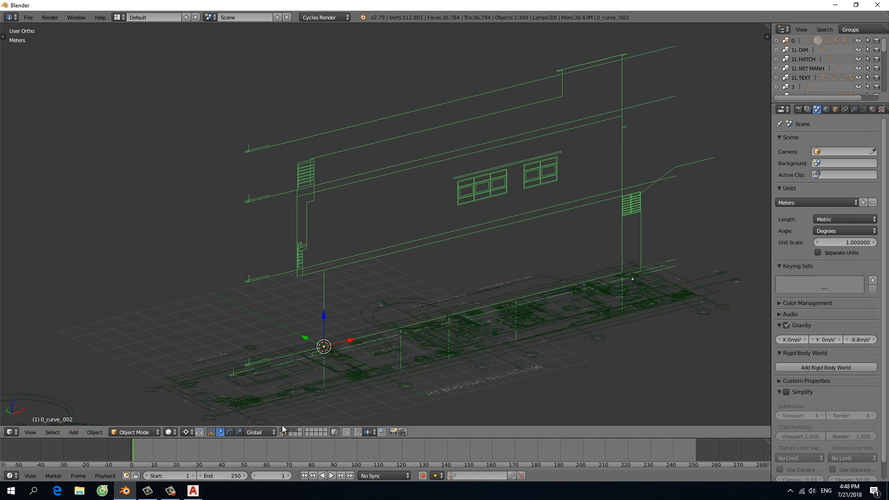
click(282, 433)
shift+click(285, 433)
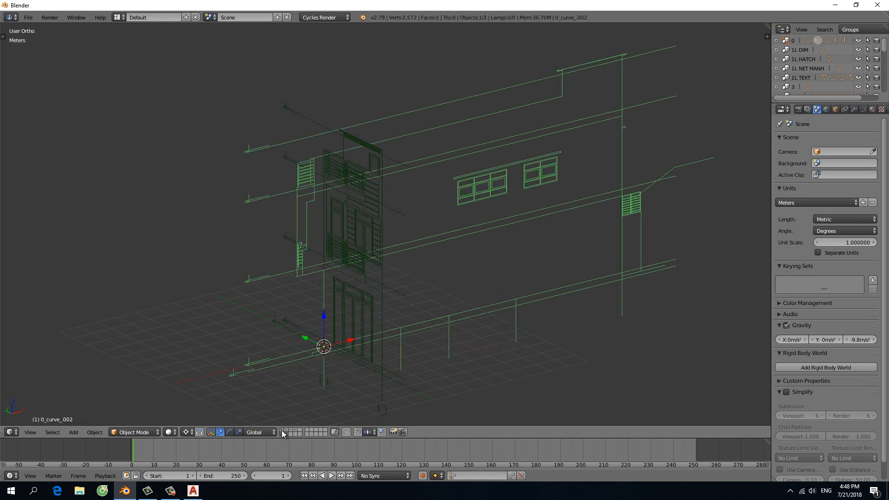
shift+click(282, 430)
scroll(479, 251, down, 2)
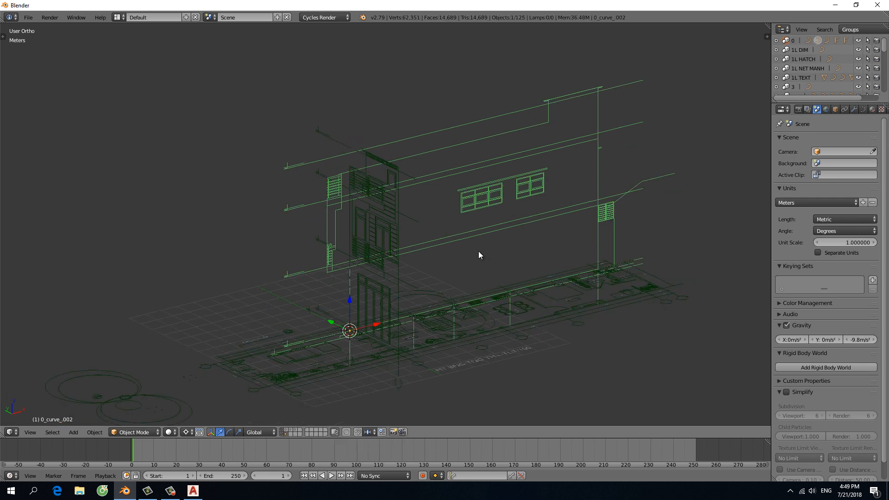
- Move the side elevation in the negative Y direction to just beyond the far edge of the front elevation
middle_drag(408, 270, 410, 296)
scroll(380, 349, up, 2)
key(g)
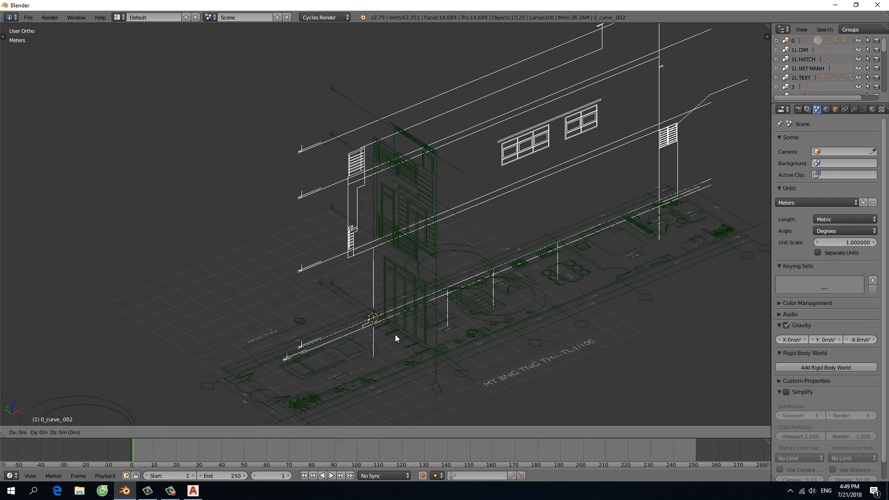
key(Escape)
key(g)
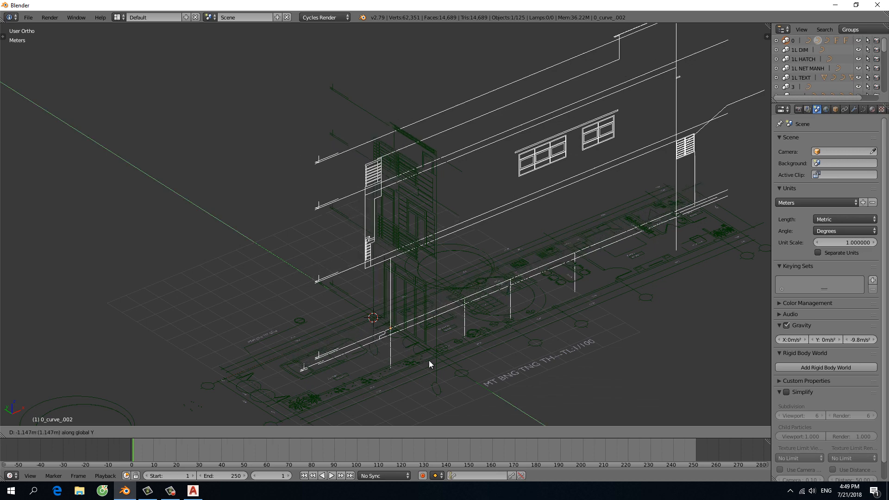
click(488, 385)
middle_drag(488, 385, 314, 266)
- Reselect the side elevation and examine its floor-level markers against those of the front elevation
key(a)
scroll(444, 283, up, 2)
scroll(446, 268, up, 2)
right_click(445, 269)
scroll(446, 269, down, 2)
scroll(359, 267, up, 3)
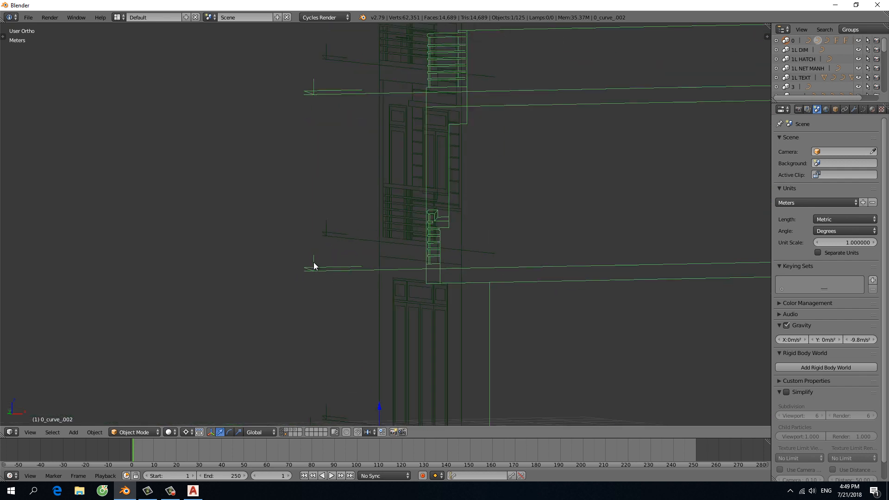
scroll(314, 265, down, 2)
key(Tab)
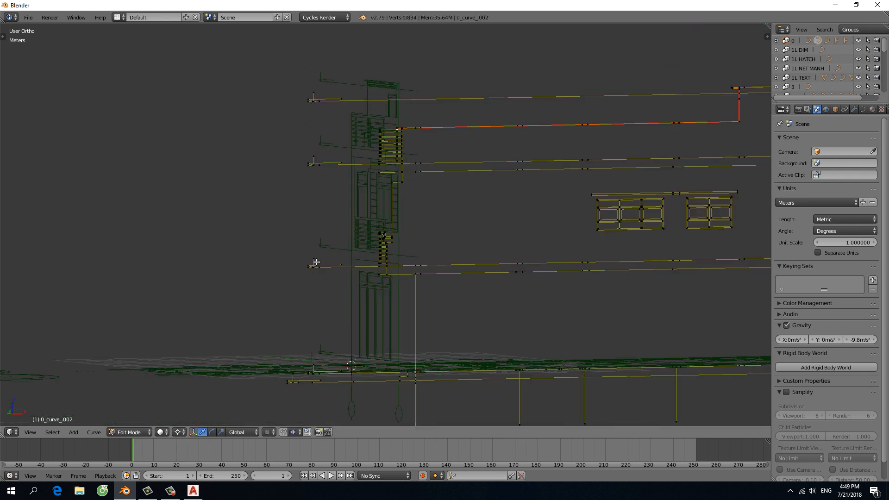
scroll(316, 261, up, 5)
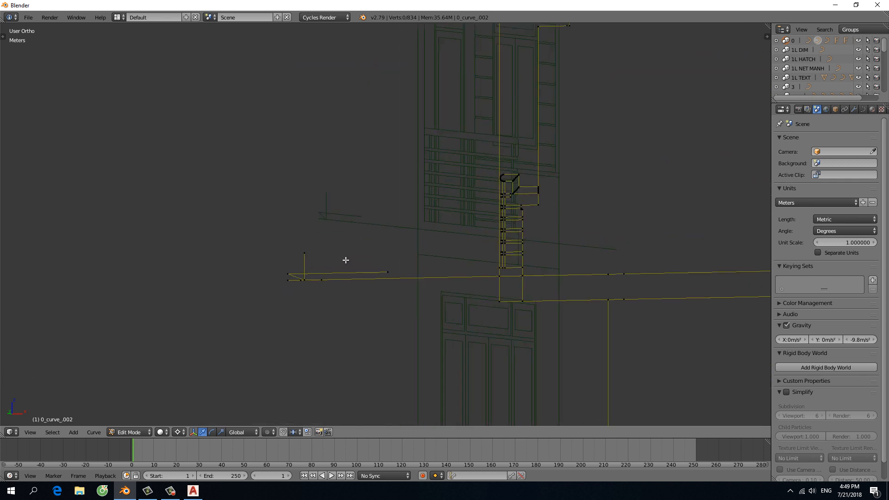
key(Tab)
- Move the side elevation up about 30 cm along the Z axis to bring its level lines to the front elevation's
scroll(345, 260, down, 4)
key(KP_1)
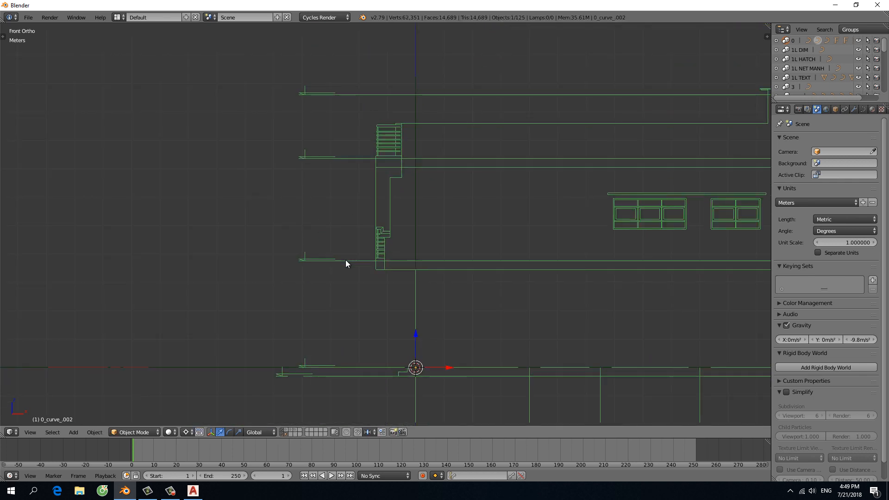
key(KP_4)
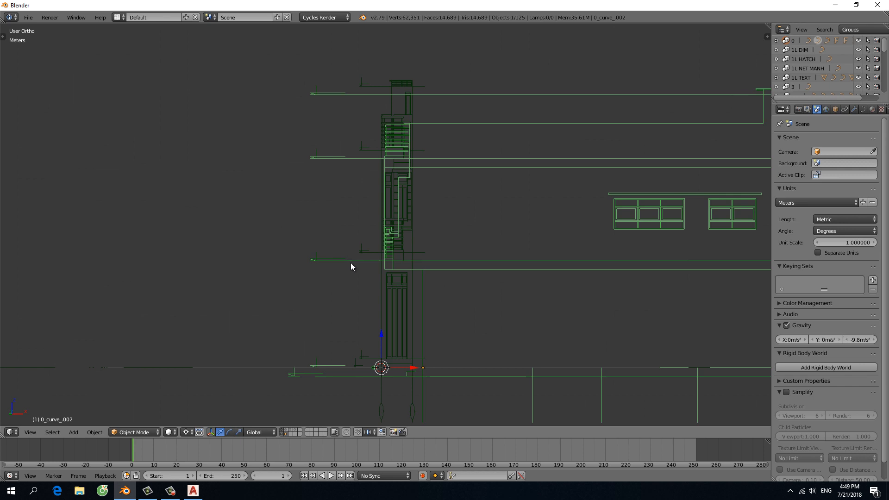
scroll(382, 105, up, 3)
scroll(449, 197, up, 5)
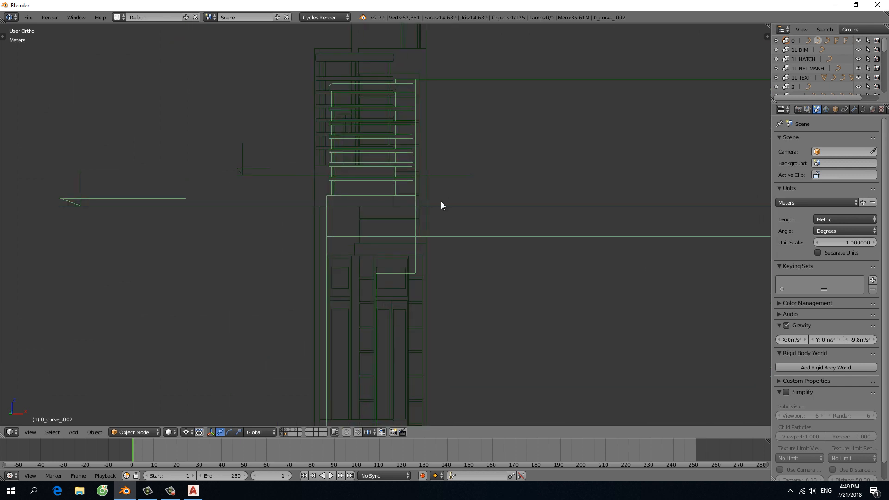
key(g)
key(z)
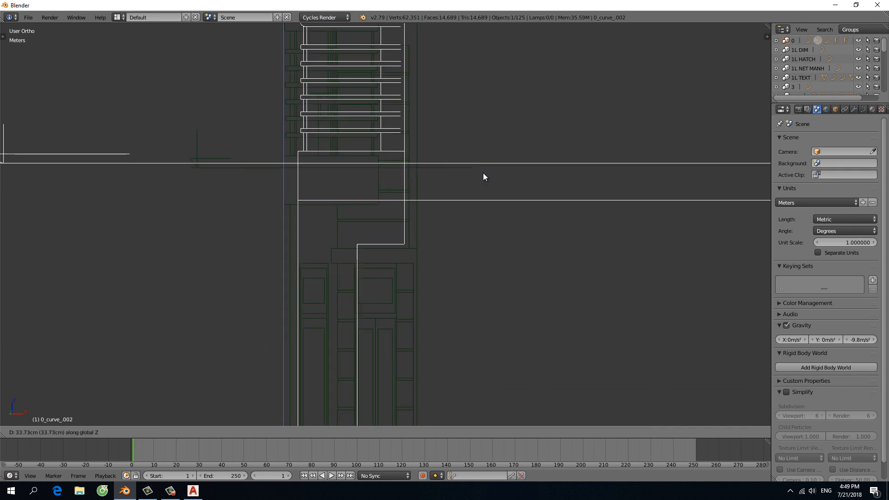
click(482, 176)
- Try to fine-tune the side elevation along Z in two small moves so its level line coincides with the front elevation's
scroll(473, 174, up, 6)
scroll(523, 176, up, 2)
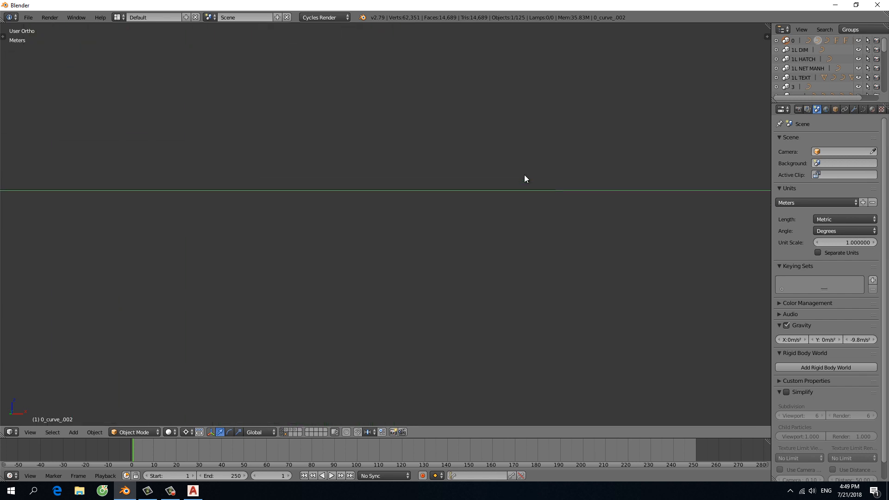
scroll(524, 177, down, 6)
scroll(440, 194, up, 3)
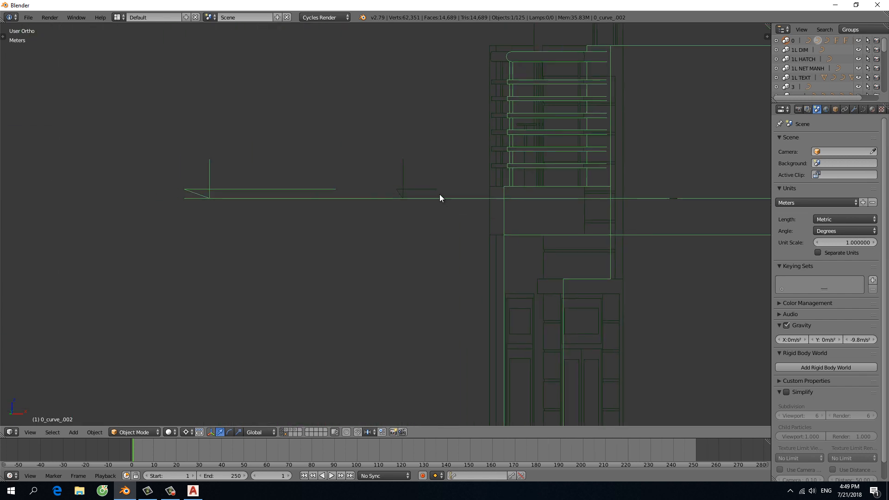
scroll(368, 218, up, 12)
scroll(351, 250, up, 14)
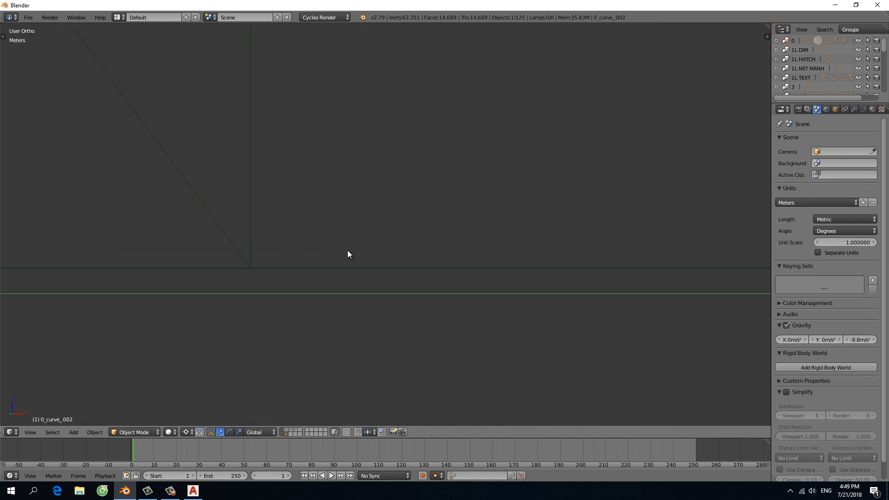
key(g)
key(z)
click(354, 218)
scroll(235, 278, up, 7)
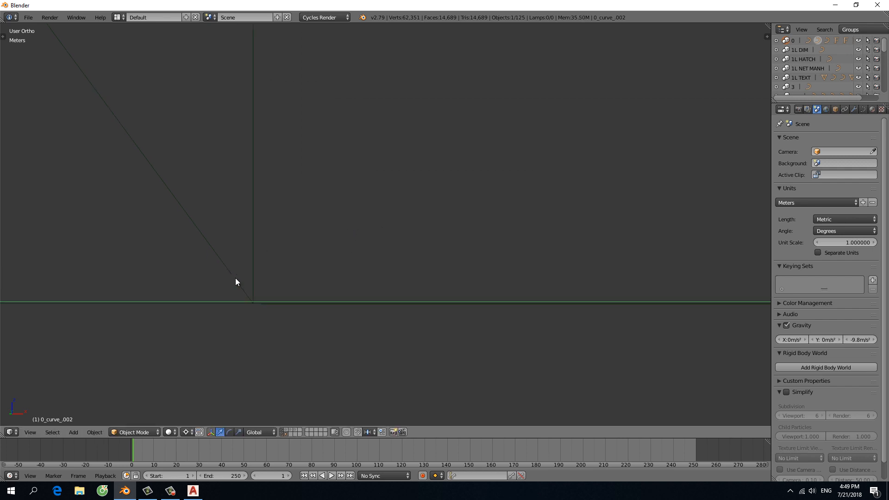
key(g)
key(z)
click(300, 292)
scroll(300, 293, down, 15)
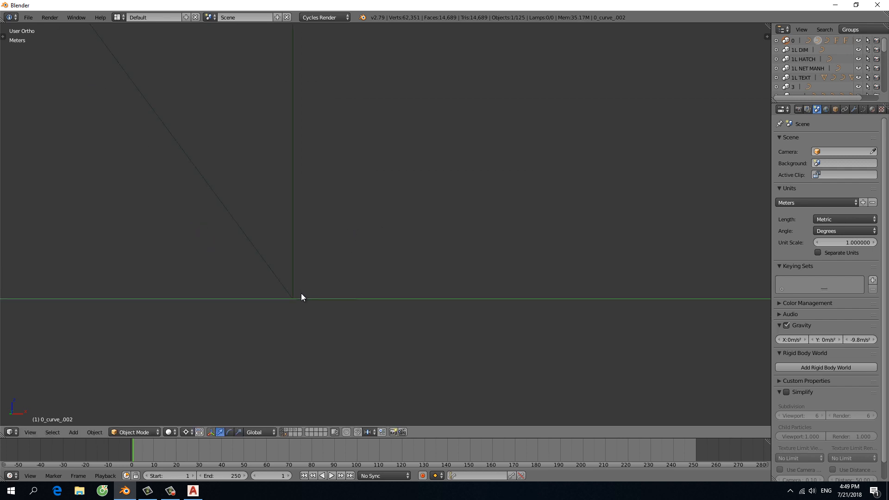
scroll(301, 294, down, 5)
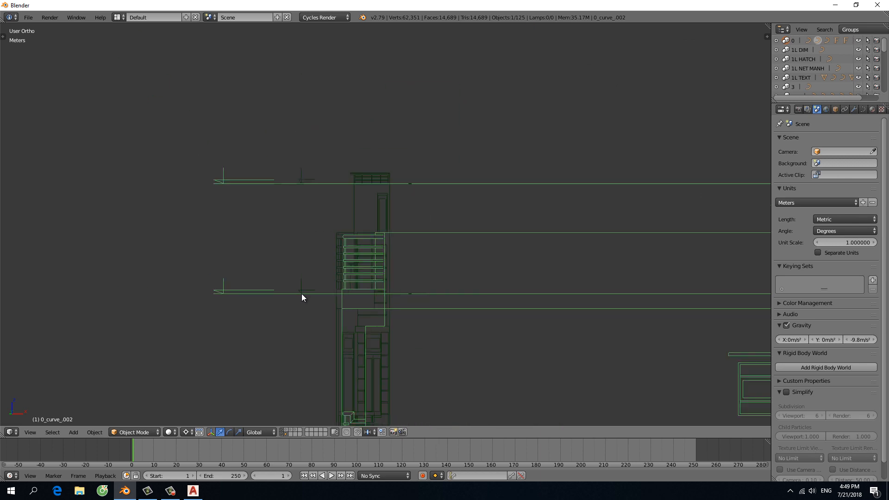
- Undo the fine vertical adjustments, going back to the side elevation's first upward move in the undo history
middle_drag(301, 293, 327, 281)
scroll(342, 291, up, 3)
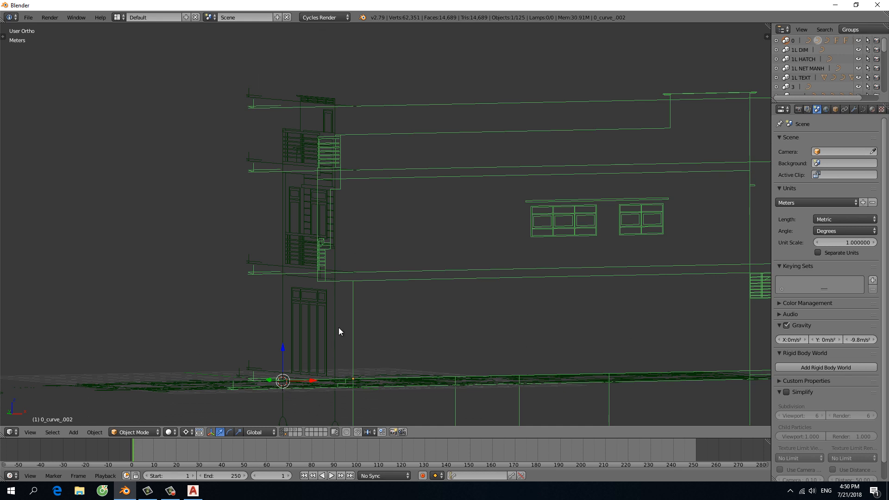
key(ctrl+alt+z)
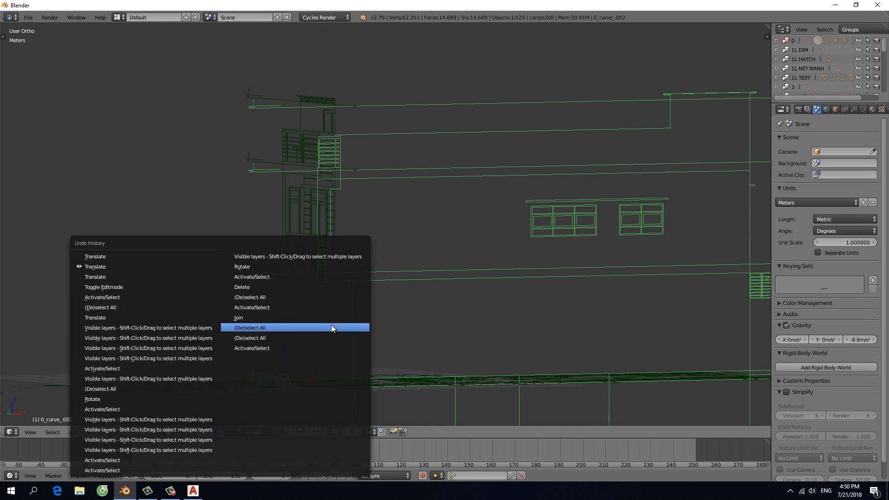
click(144, 277)
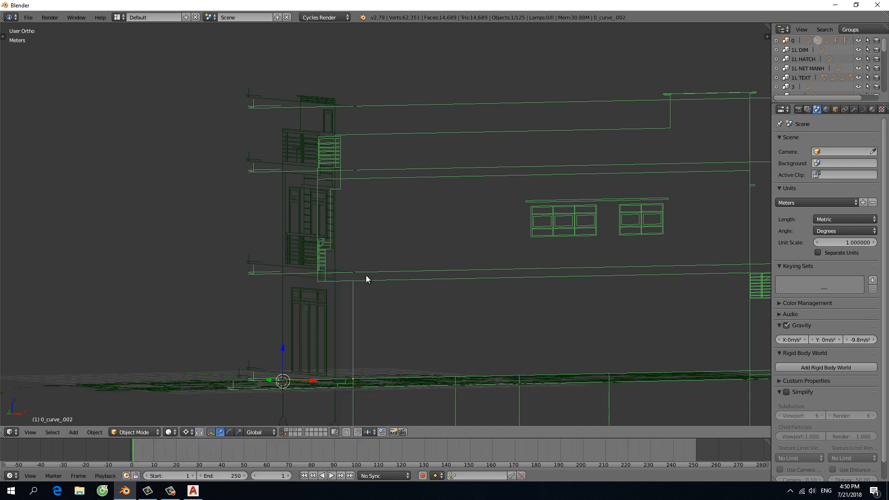
- Examine the side elevation's level markers in Edit Mode, return to Object Mode, and inspect the base lines near the origin
middle_drag(354, 286, 337, 137)
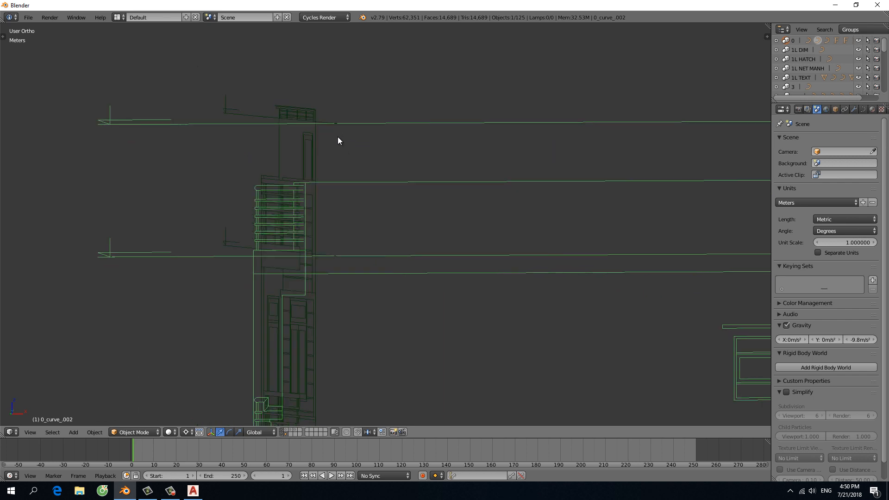
scroll(338, 137, down, 8)
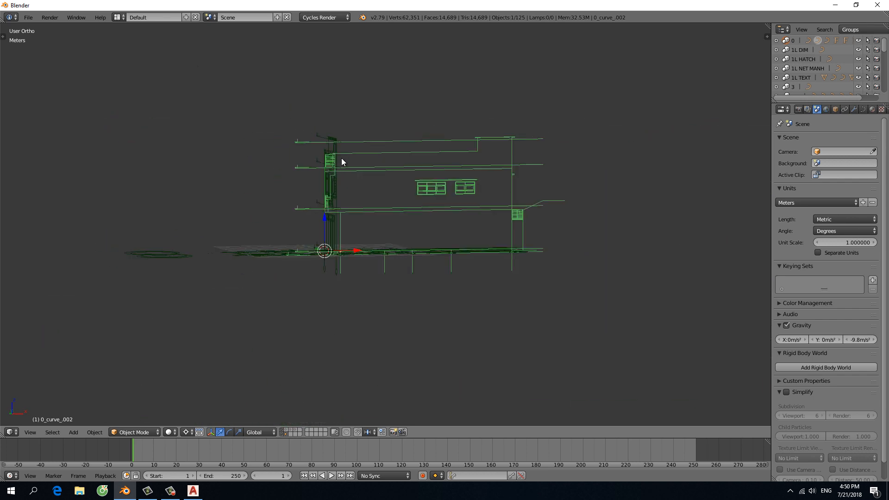
scroll(307, 139, up, 8)
key(Tab)
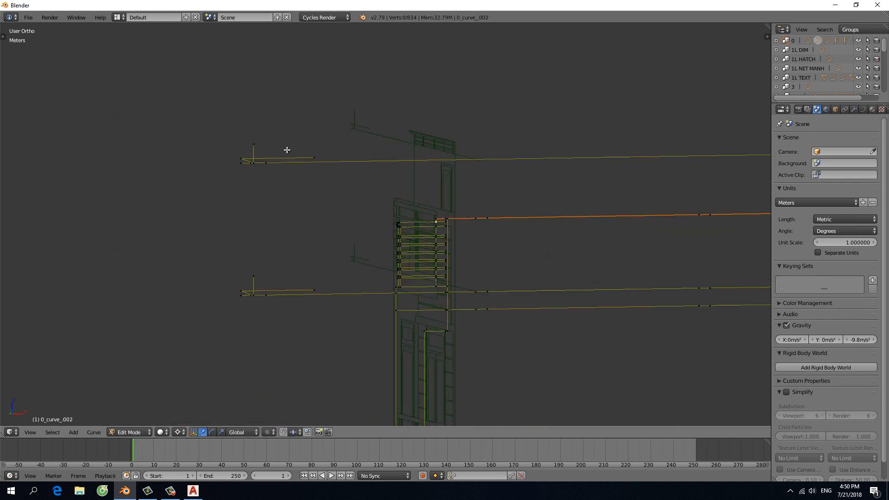
right_click(242, 169)
scroll(241, 170, down, 5)
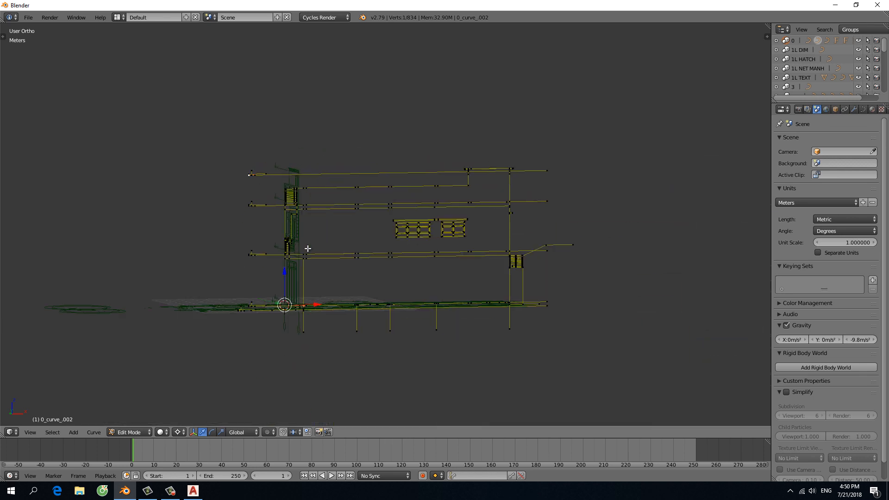
scroll(248, 196, up, 6)
scroll(264, 171, down, 4)
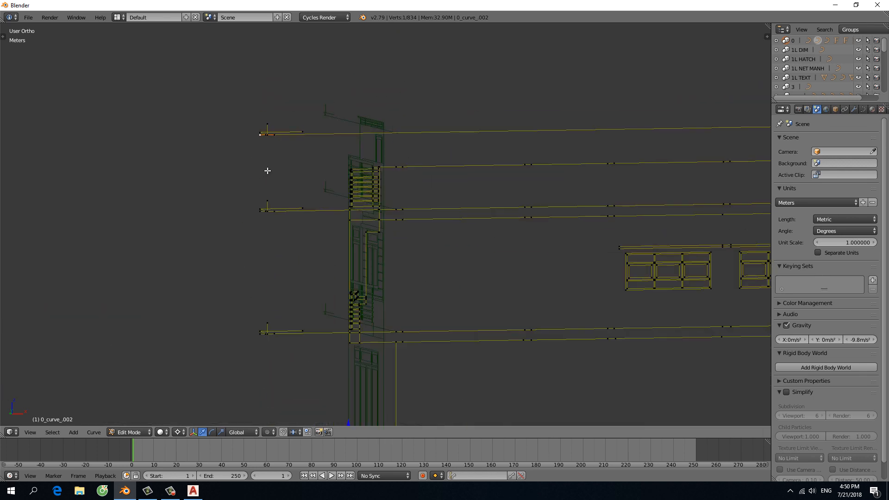
scroll(285, 155, up, 3)
scroll(281, 141, up, 1)
scroll(280, 141, down, 7)
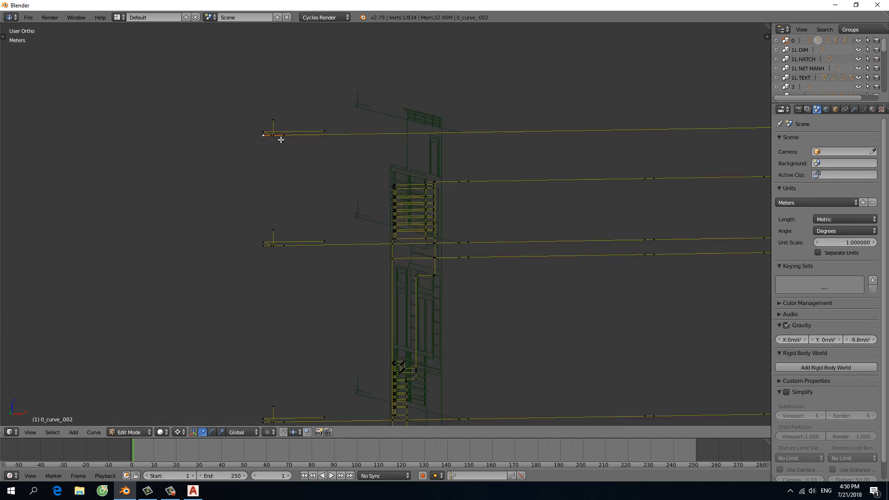
key(Tab)
scroll(320, 281, up, 8)
middle_drag(347, 293, 432, 284)
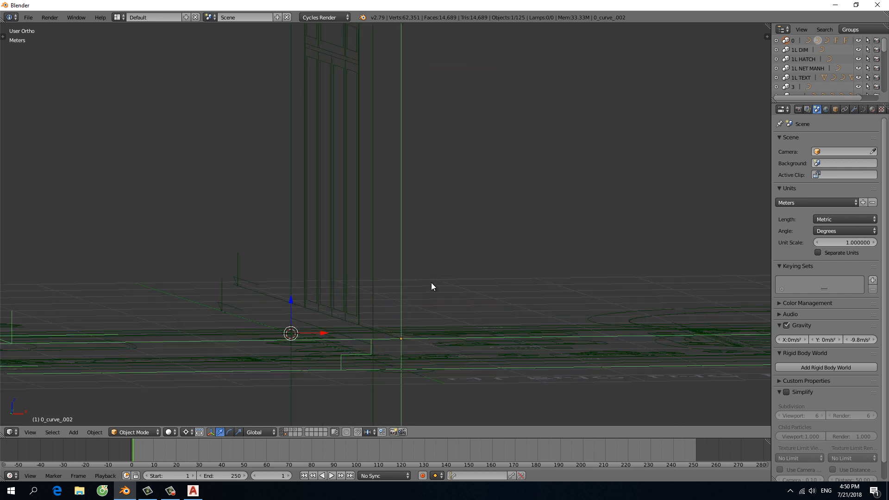
- Set the side elevation's Z location to exactly 30 cm in its transform values
key(n)
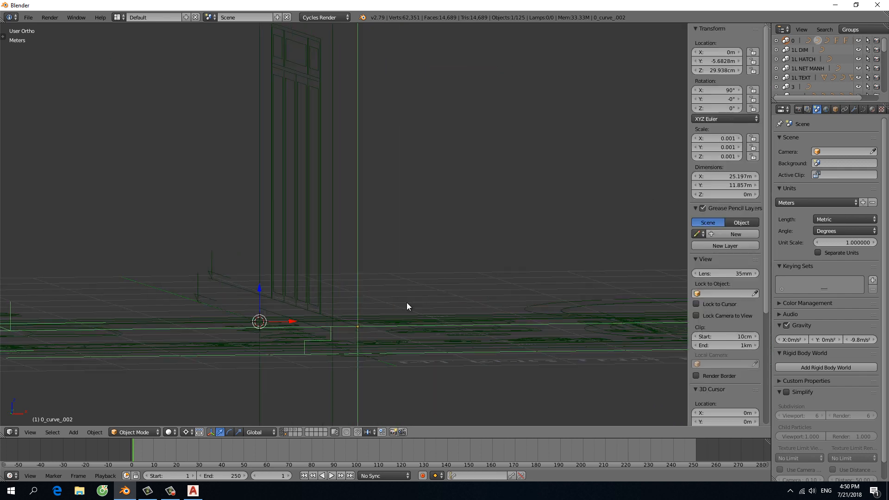
scroll(354, 327, up, 2)
middle_drag(318, 301, 296, 337)
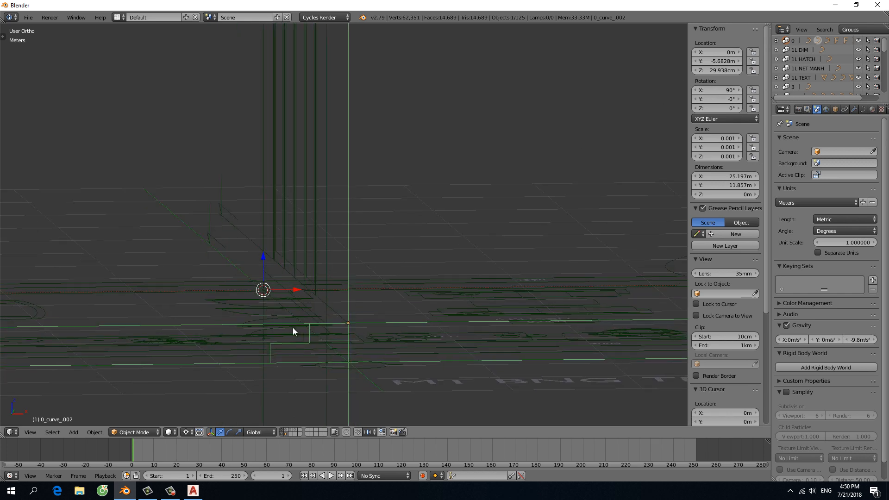
right_click(239, 232)
right_click(351, 245)
click(712, 71)
text(30)
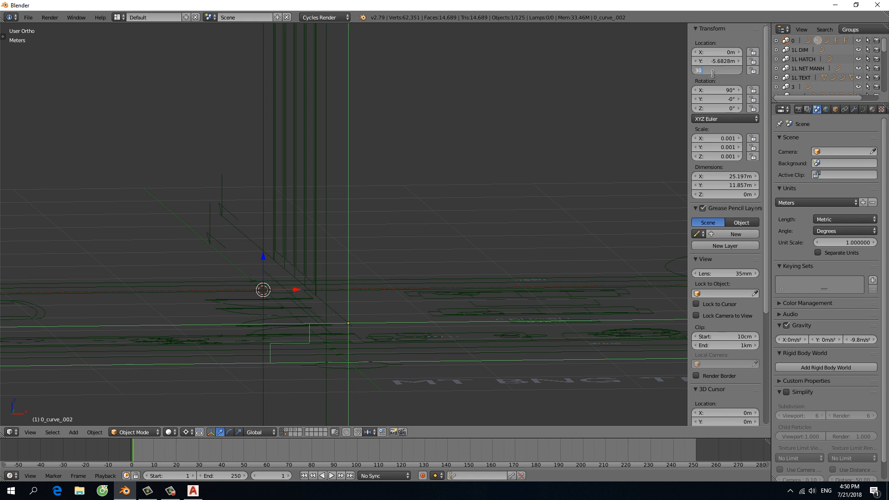
text(3)
key(Return)
mouse_move(382, 271)
middle_down()
mouse_move(382, 263)
mouse_move(399, 308)
mouse_move(392, 296)
middle_up()
key(n)
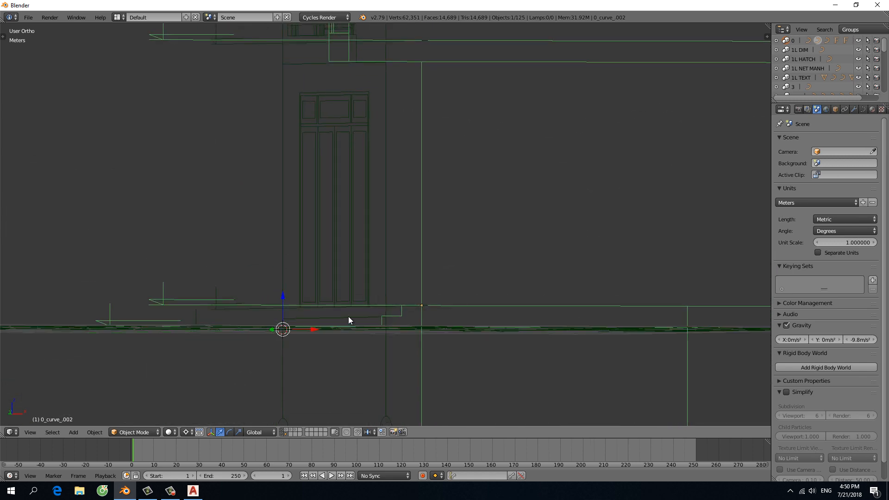
- Deselect everything, display the upper-floor plan on layer 2, select all of it, and show the side elevation with it
middle_drag(295, 285, 380, 259)
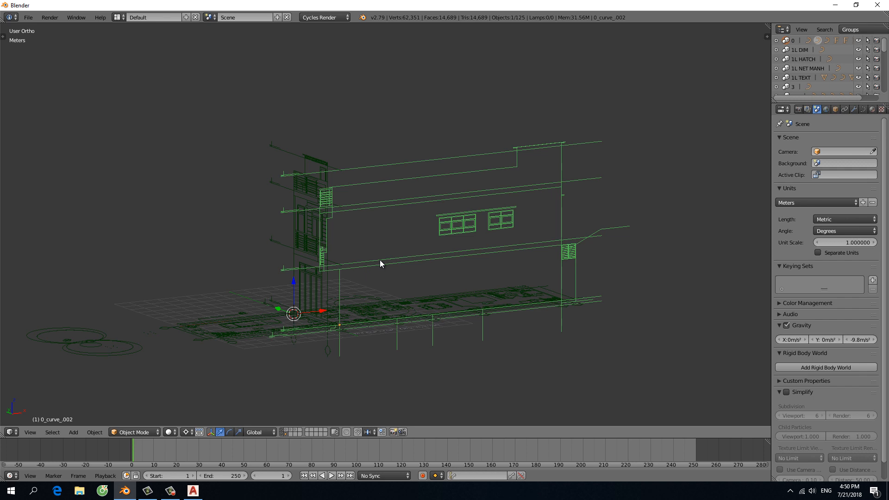
scroll(379, 260, down, 3)
middle_drag(318, 260, 278, 425)
key(a)
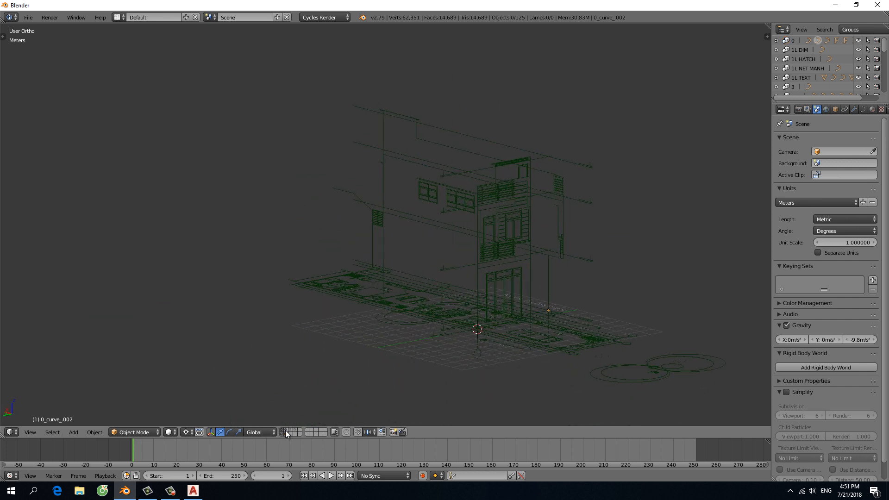
click(285, 430)
key(a)
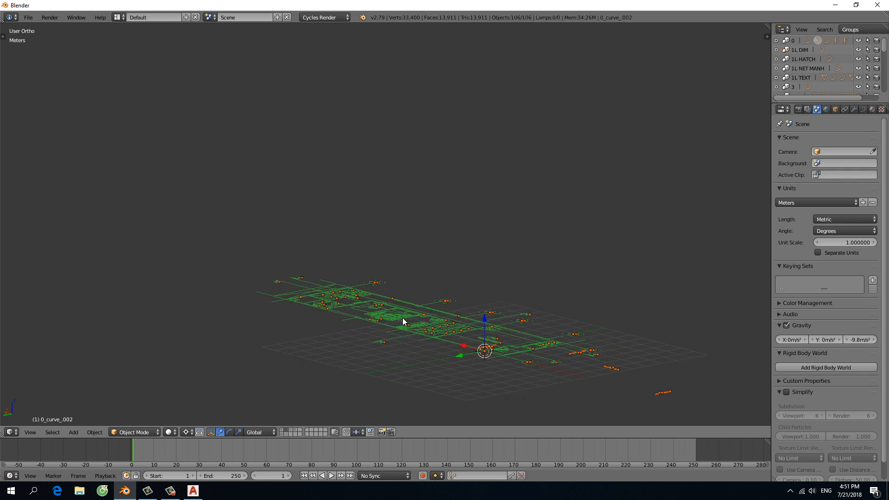
middle_drag(403, 320, 300, 395)
shift+click(286, 433)
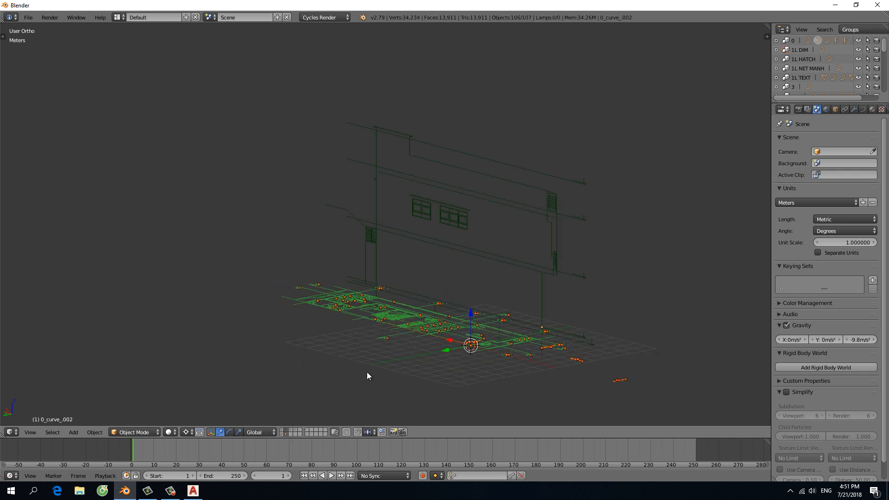
scroll(352, 224, up, 3)
key(g)
key(z)
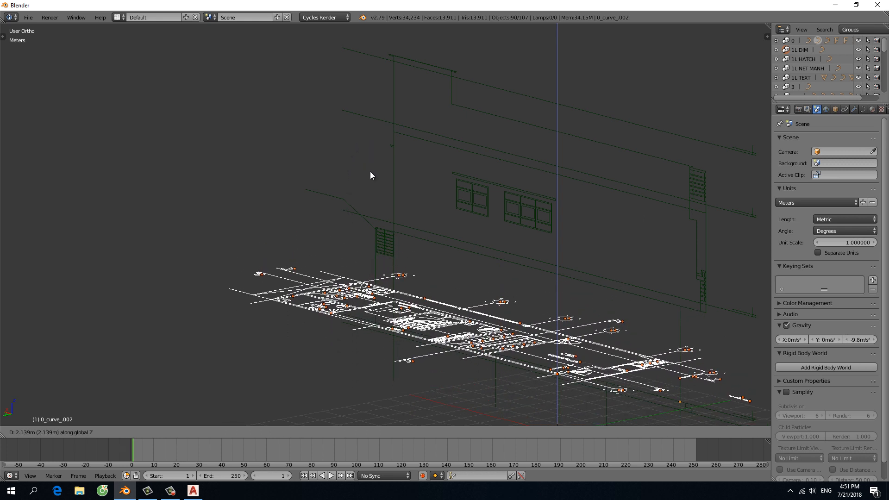
click(373, 228)
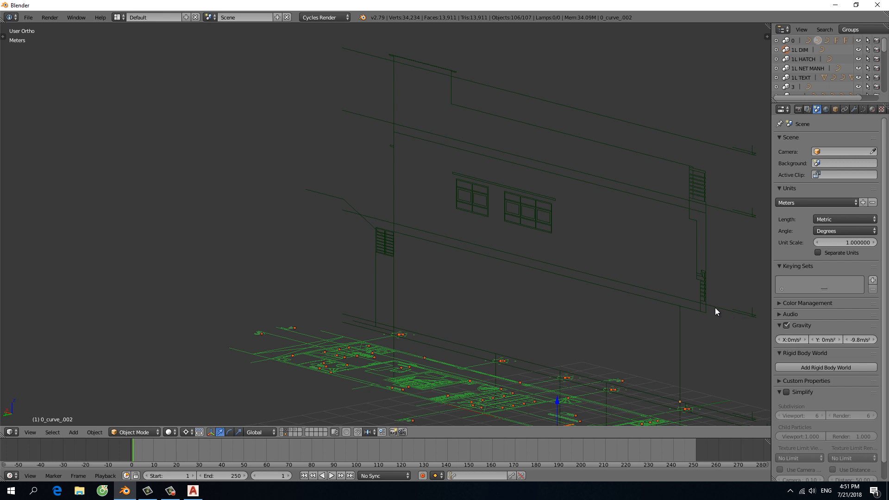
shift+middle_drag(715, 308, 543, 266)
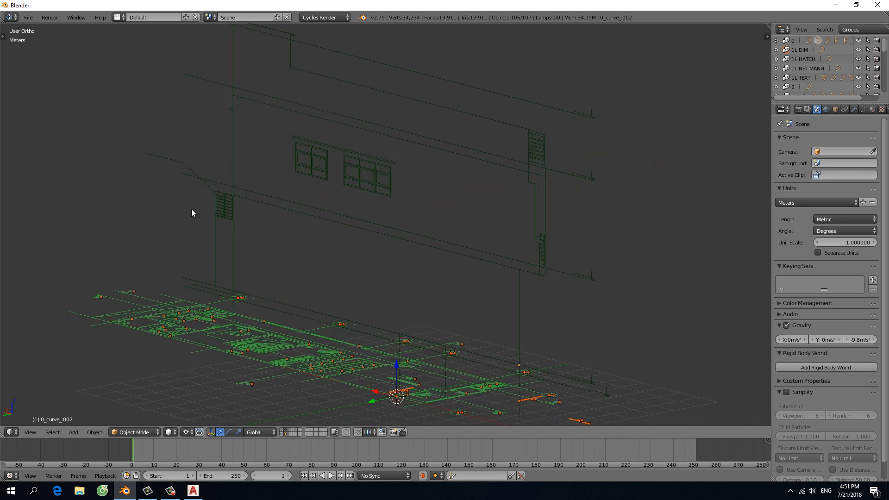
key(g)
key(z)
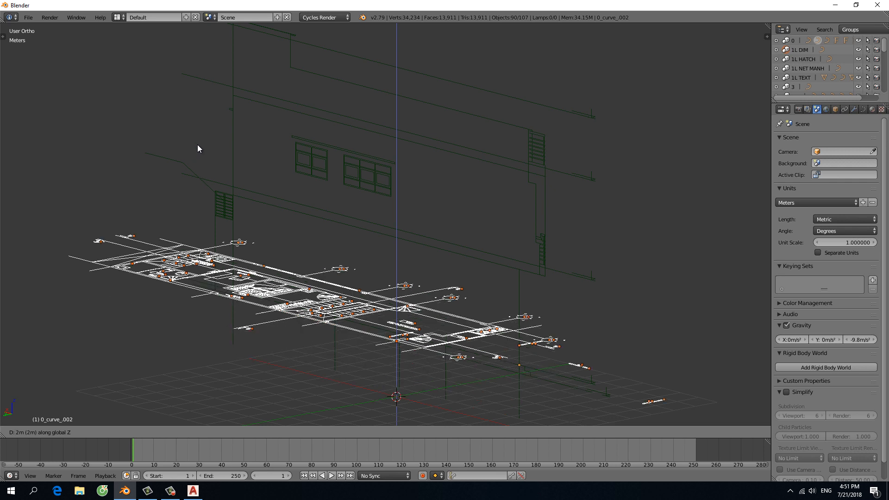
right_click(200, 211)
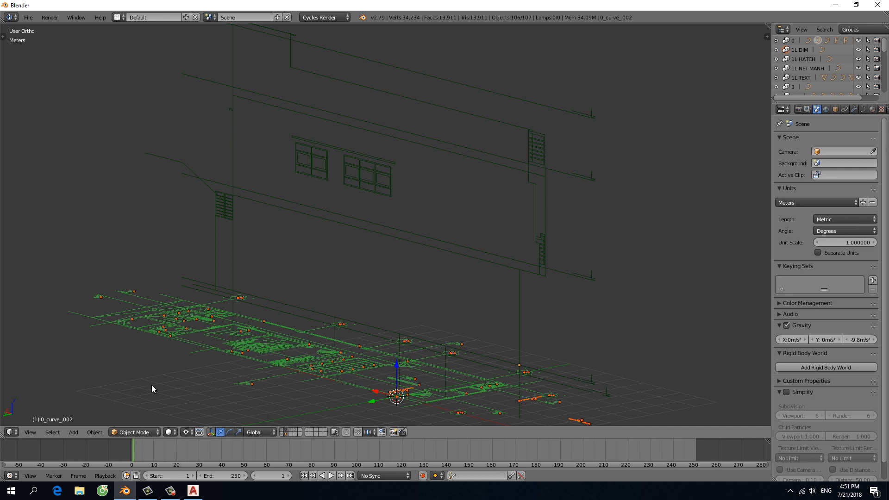
- Set snapping to Vertex, raise the layer 2 plan about 4.05 m along Z to the side elevation's first upper-floor line, and deselect it
shift+middle_drag(254, 401, 281, 329)
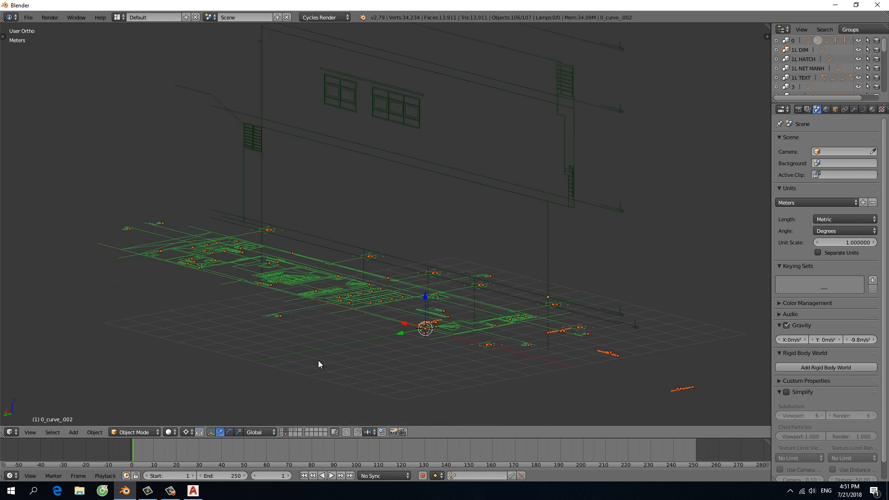
click(369, 432)
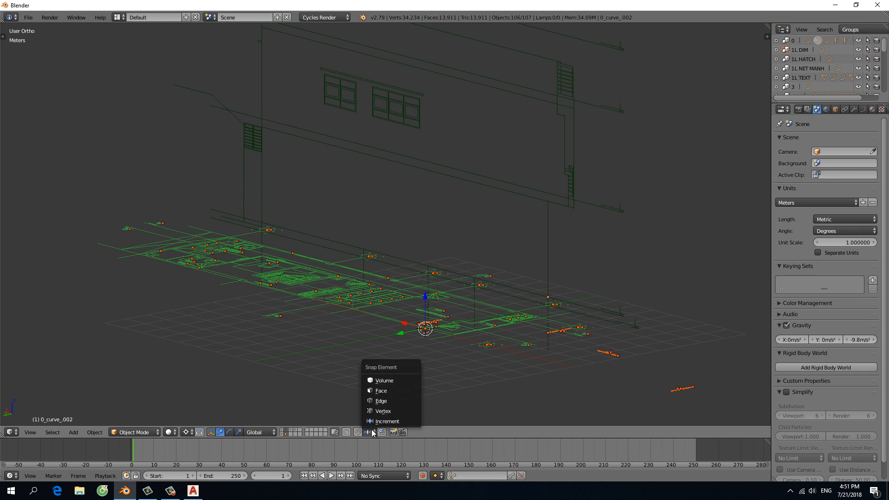
click(382, 412)
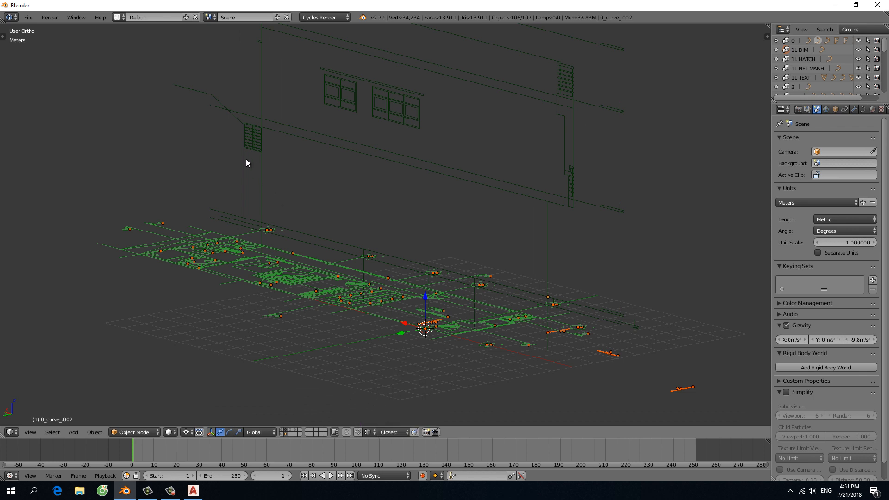
key(g)
key(z)
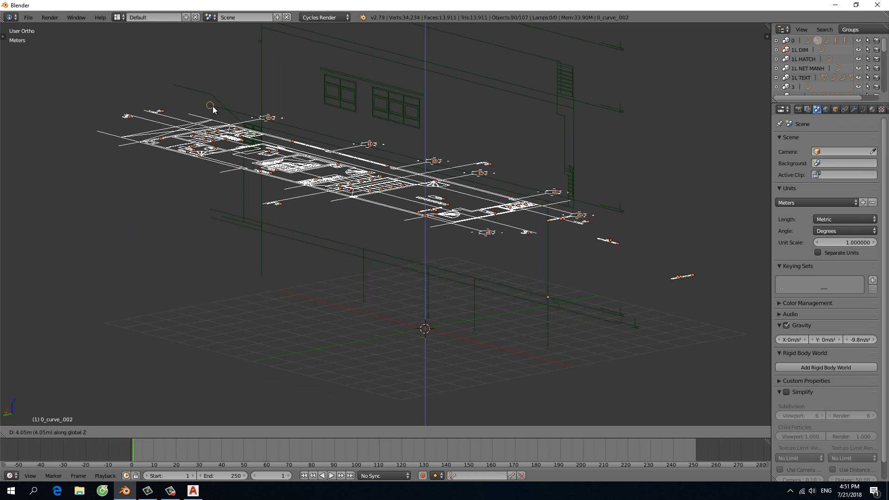
click(212, 107)
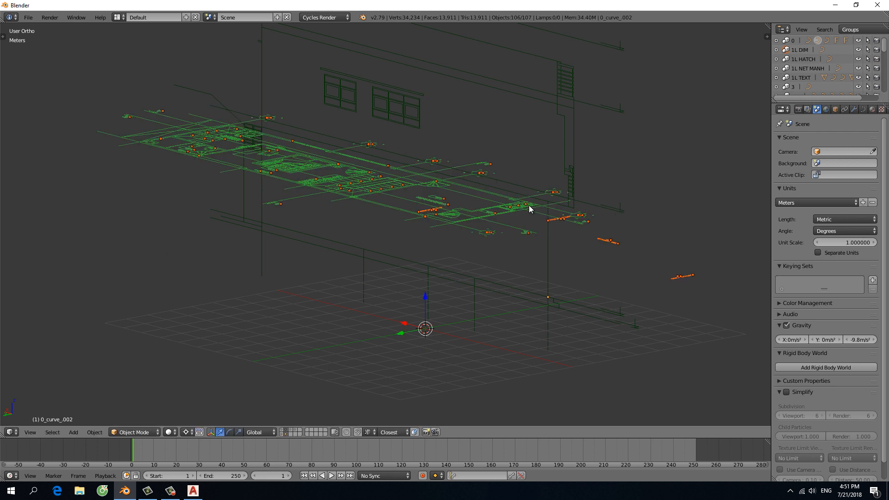
middle_drag(532, 204, 398, 216)
key(a)
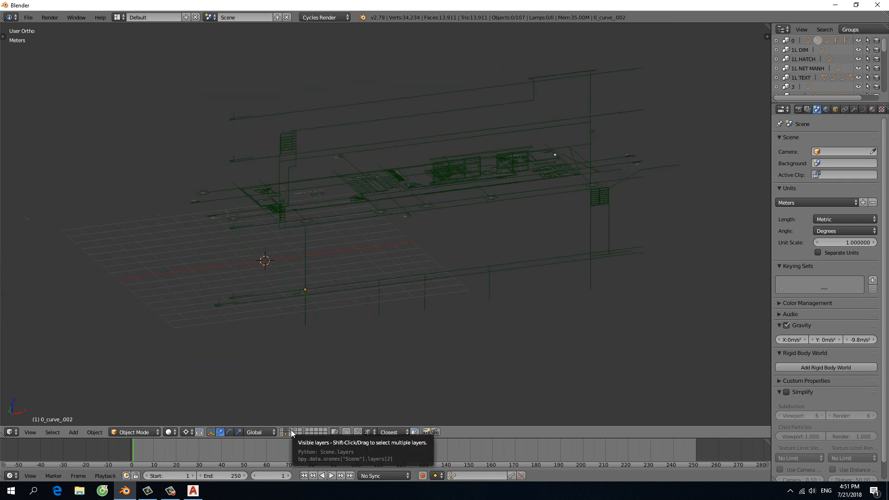
- Show layer 3 with the side elevation, raise its whole plan along Z to the elevation's second upper-floor line, and deselect it
click(292, 433)
key(a)
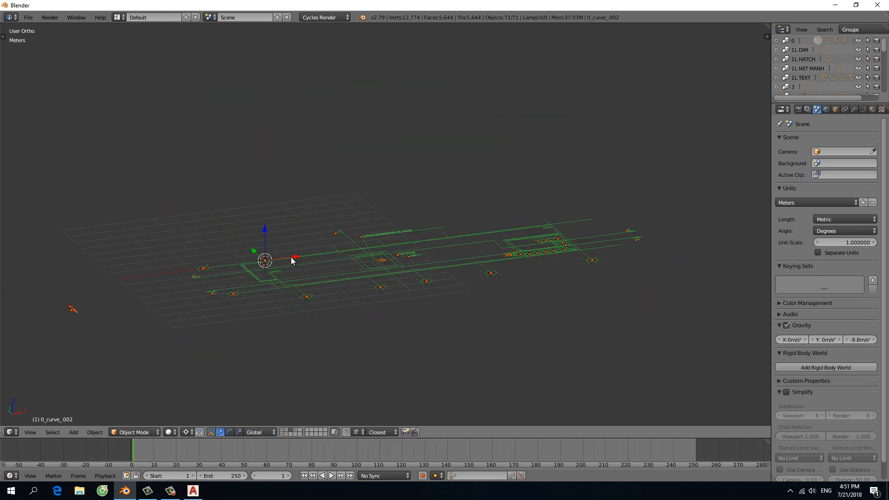
shift+click(288, 432)
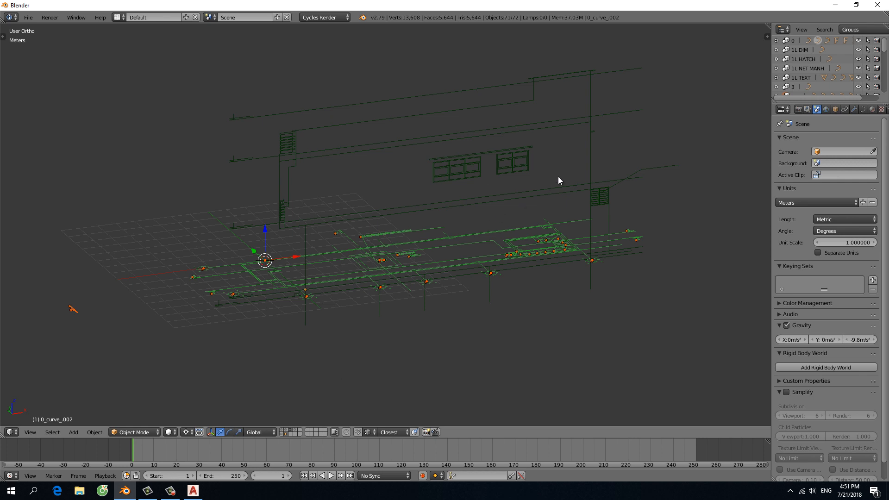
key(g)
key(z)
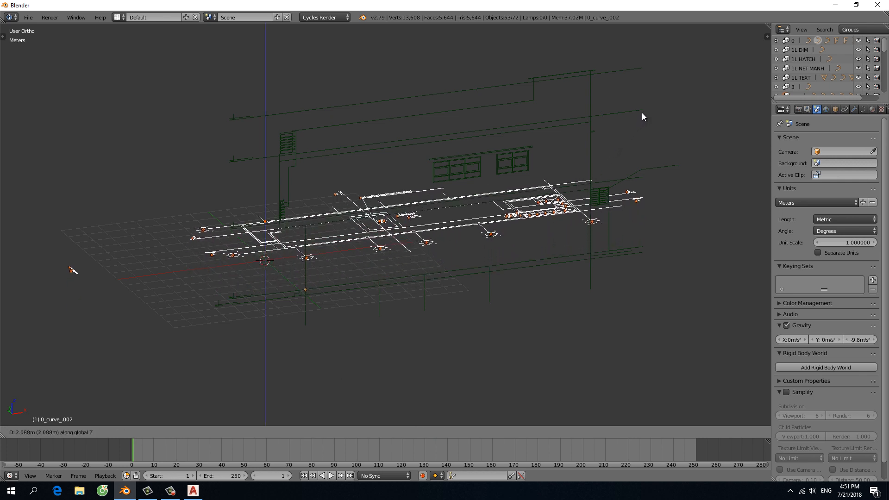
click(643, 113)
middle_drag(643, 113, 431, 182)
key(a)
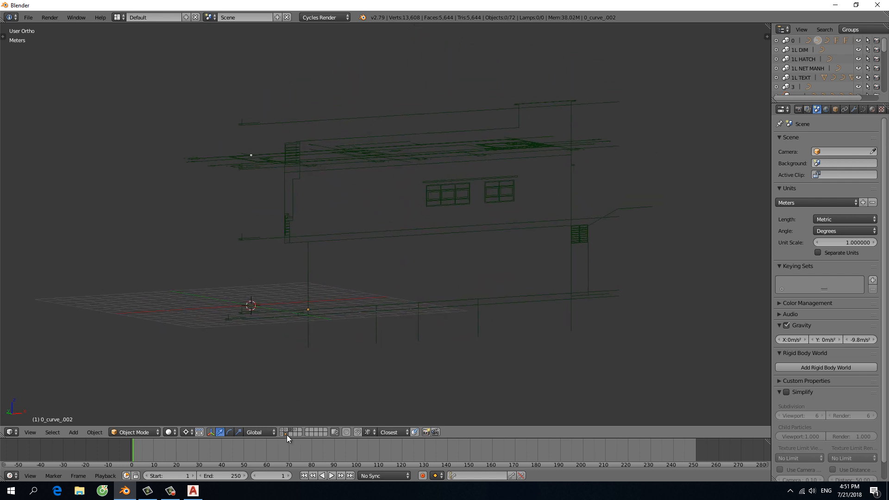
- Show layer 4 with the side elevation, raise its whole plan along Z to the elevation's topmost level line, and deselect it
click(297, 432)
key(a)
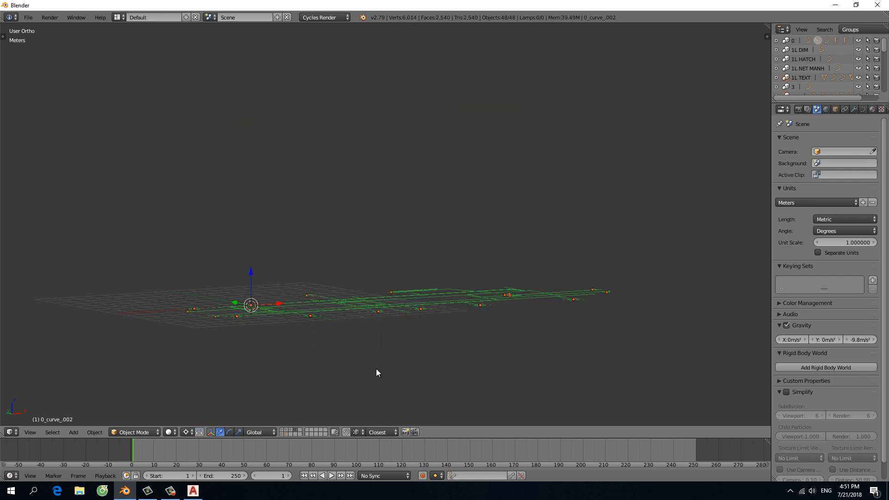
shift+click(289, 432)
key(g)
key(z)
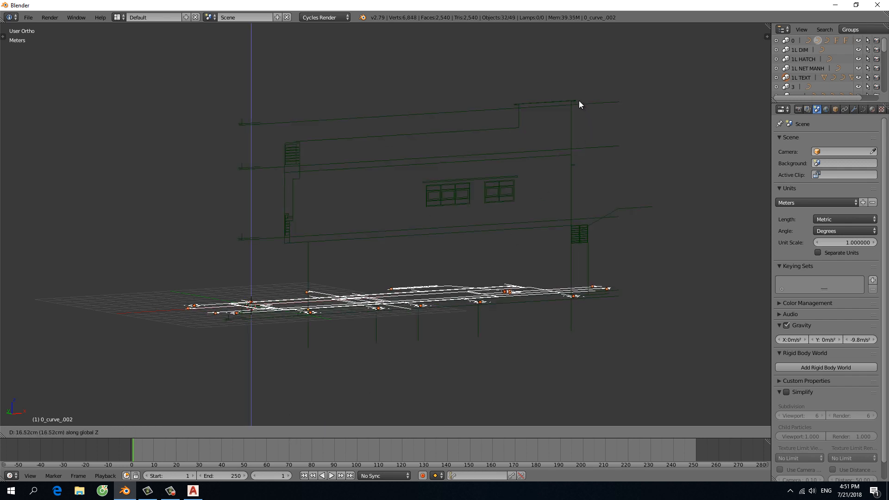
click(615, 106)
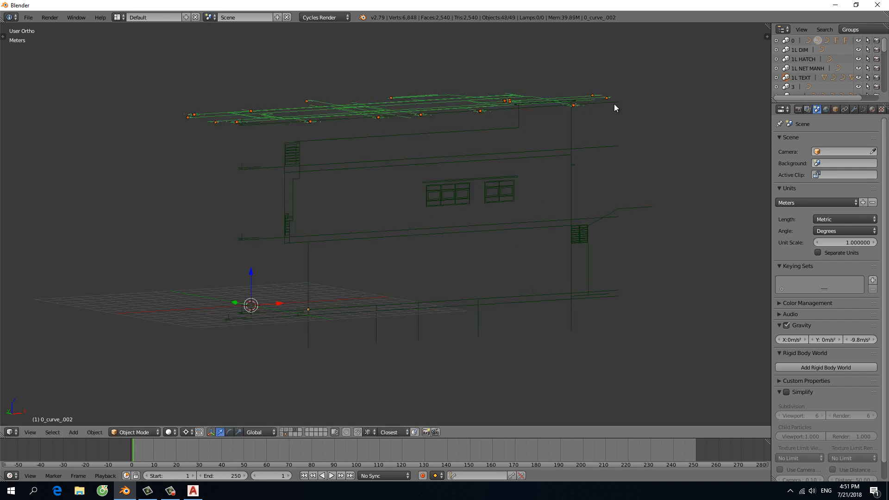
scroll(610, 102, up, 8)
scroll(551, 114, down, 7)
key(a)
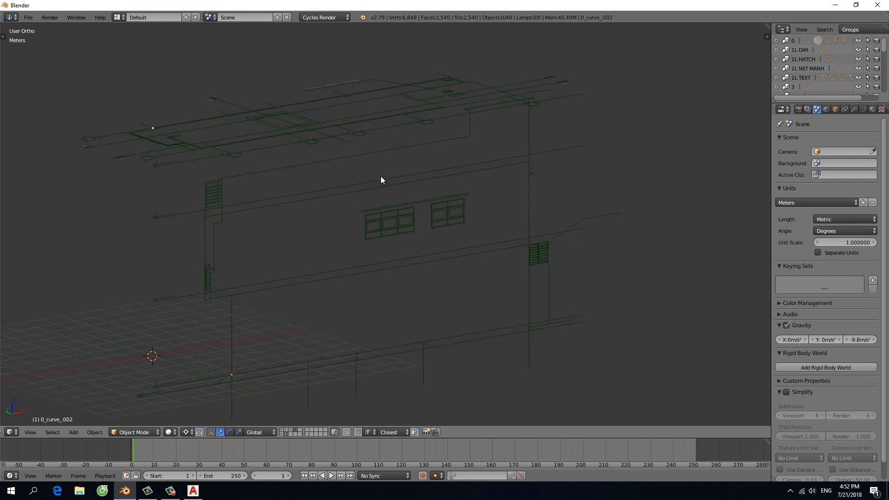
- Display the layers of the ground-floor plan, all raised plans, and the front and side elevations together
shift+click(284, 430)
shift+click(289, 431)
shift+click(288, 430)
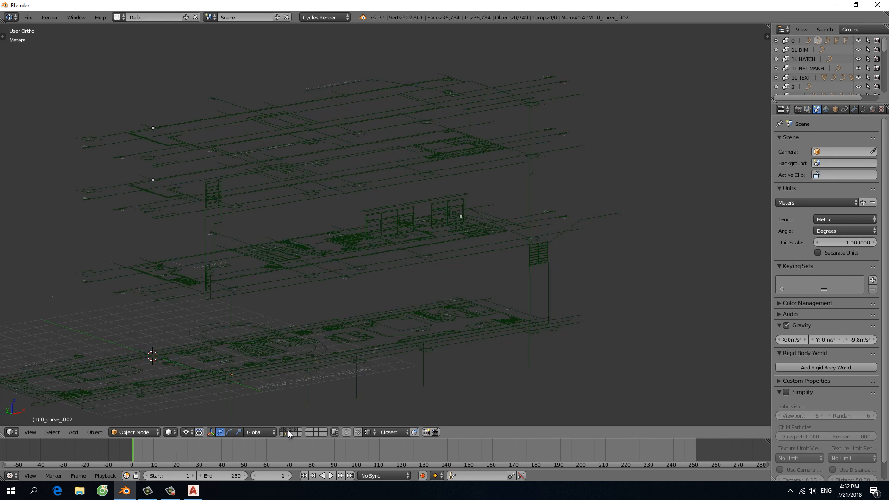
shift+click(283, 434)
scroll(276, 304, down, 3)
middle_drag(276, 304, 500, 293)
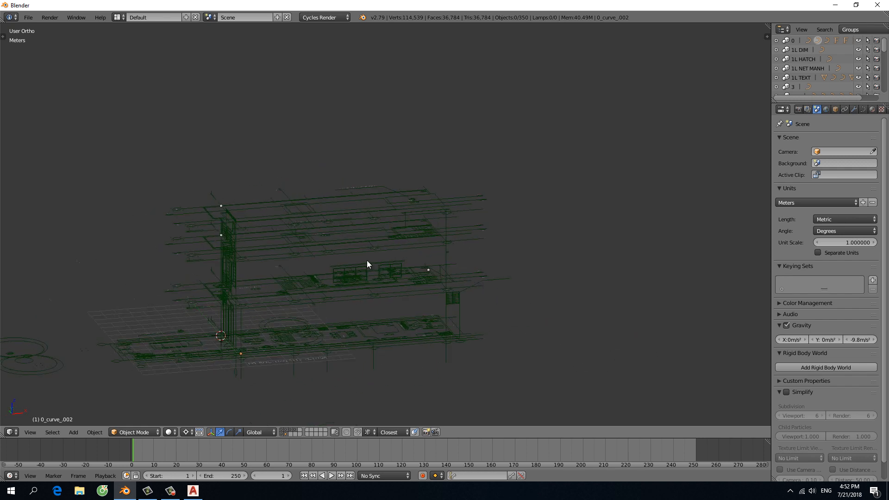
- Examine the assembled plans and elevations from several angles, checking how the floor levels line up with the facades
middle_drag(328, 258, 246, 277)
scroll(246, 278, up, 4)
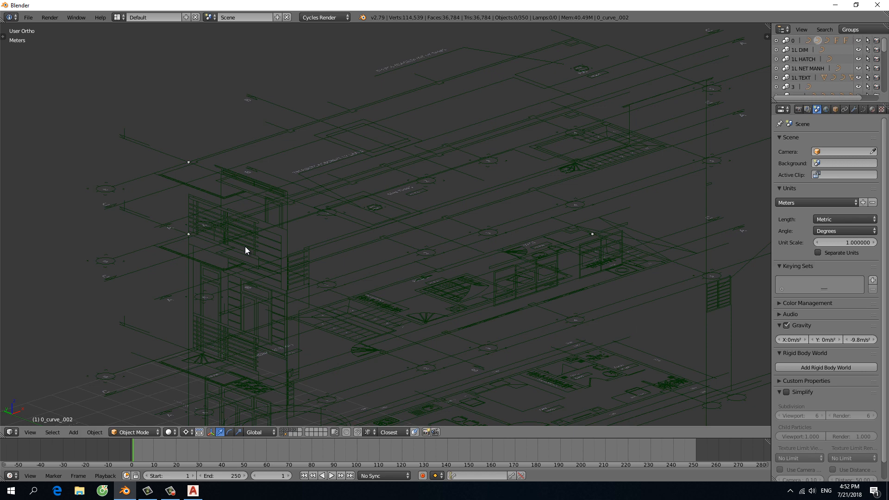
scroll(245, 250, down, 5)
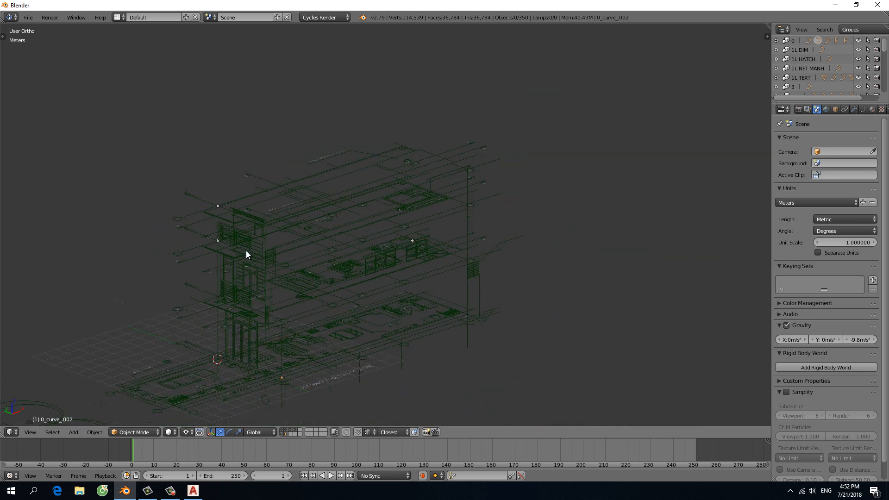
scroll(245, 252, up, 3)
scroll(251, 282, up, 1)
scroll(251, 282, down, 2)
scroll(251, 283, up, 4)
scroll(256, 275, up, 3)
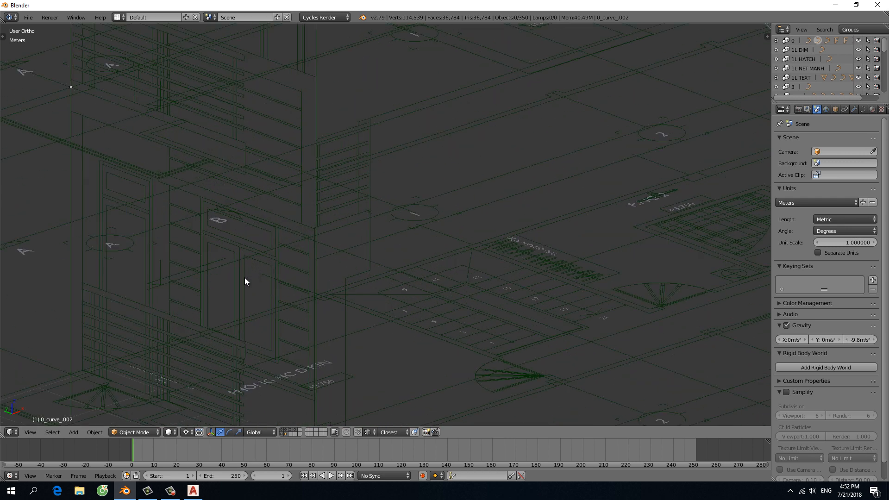
scroll(245, 278, down, 8)
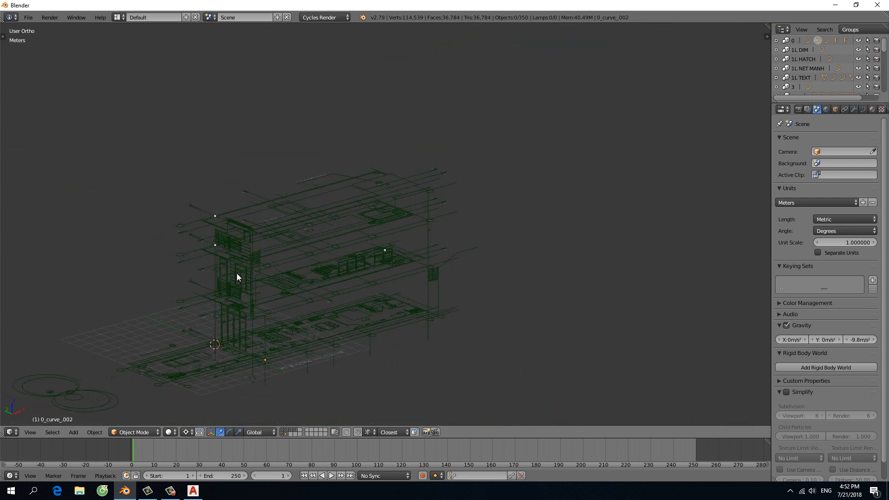
middle_drag(237, 277, 211, 232)
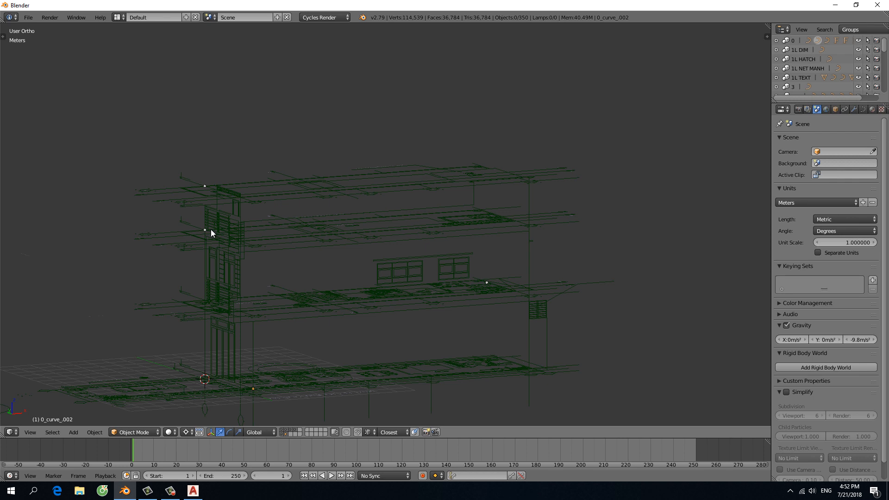
middle_drag(212, 231, 267, 307)
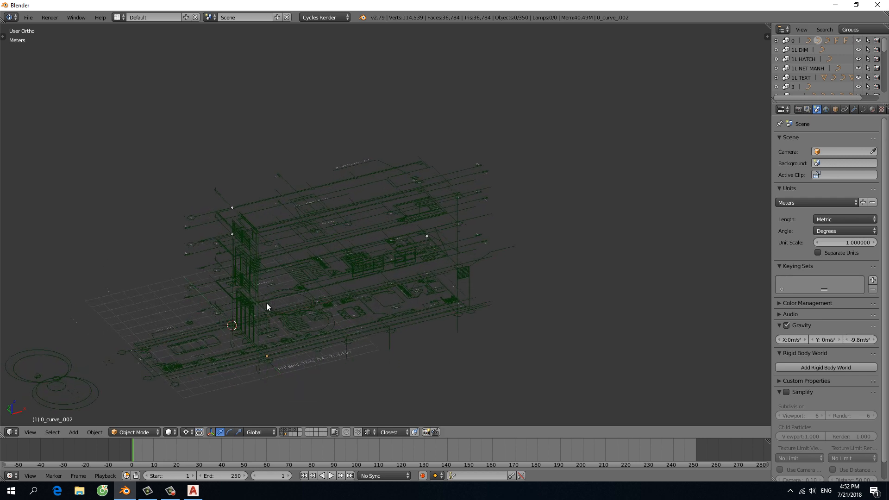
scroll(245, 317, up, 3)
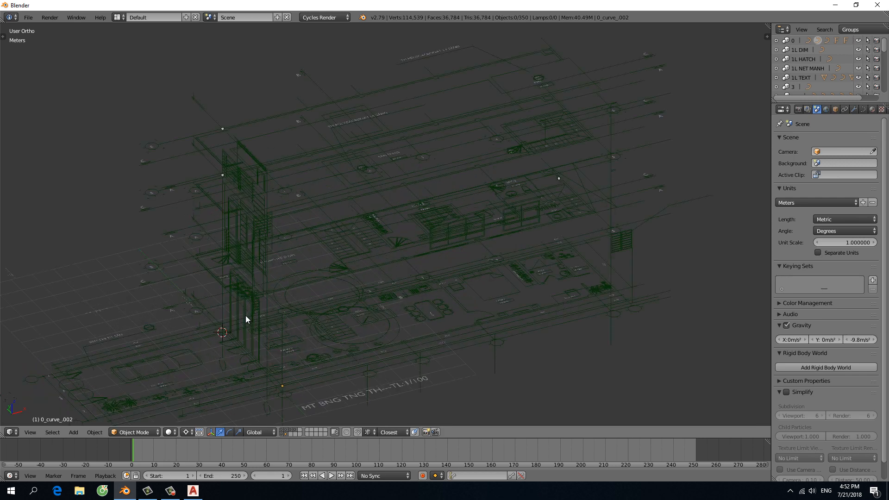